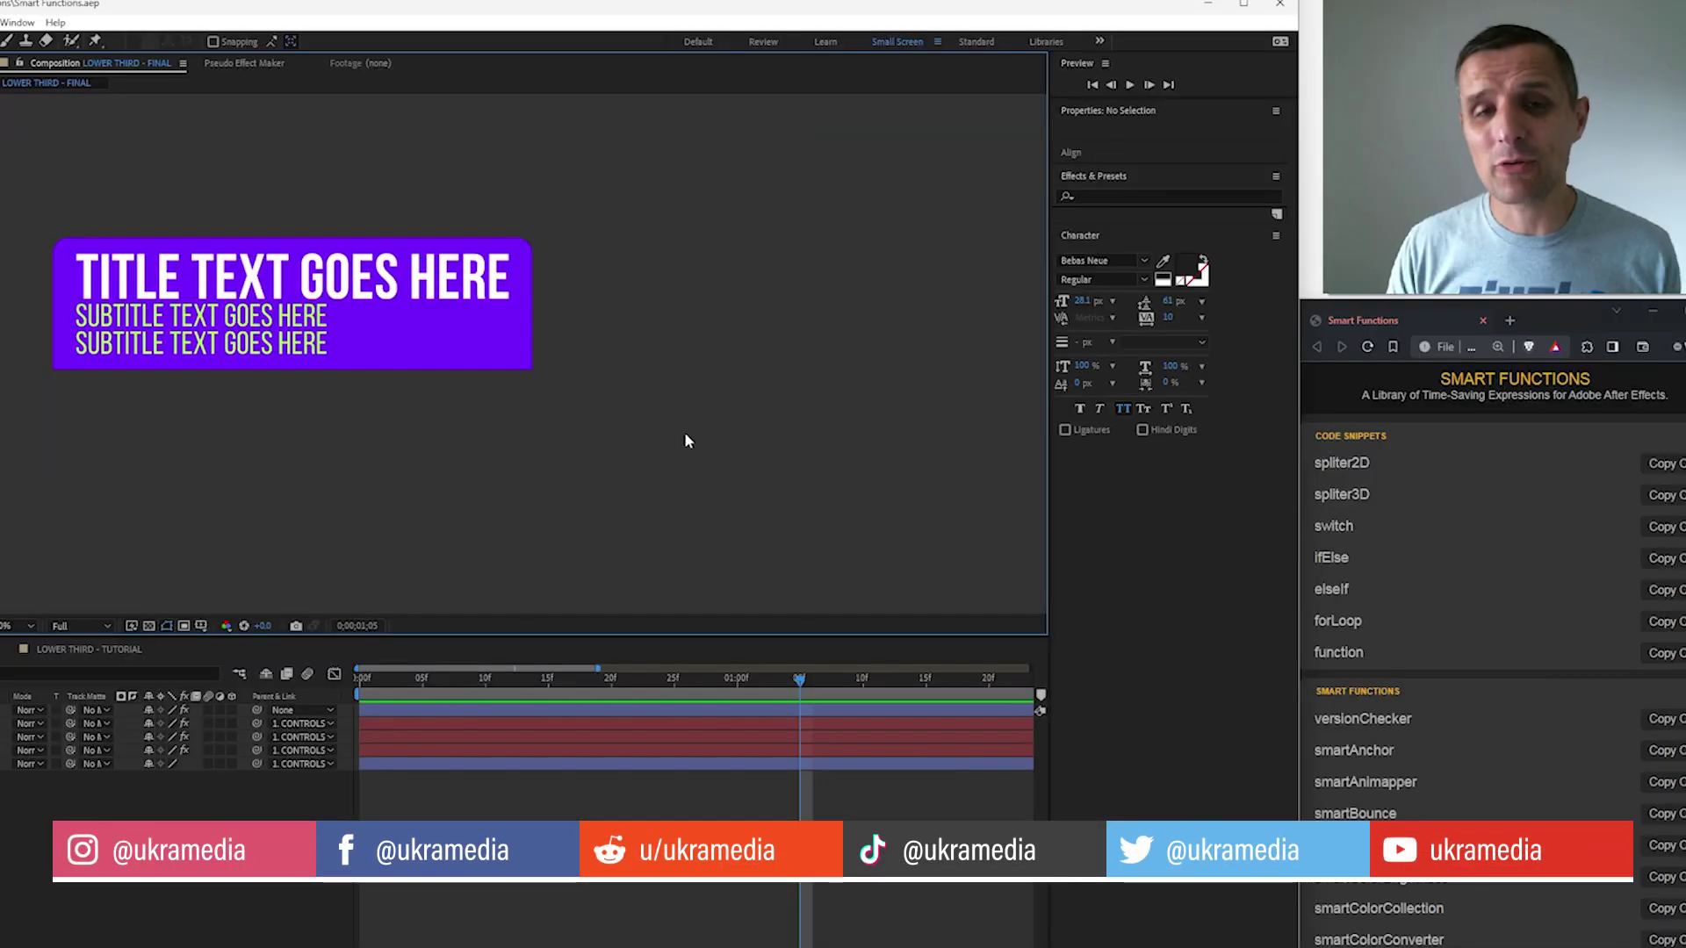
# Step: Try different font sizes on the title and set the second subtitle's font size to 42 px
pyautogui.click(380, 327)
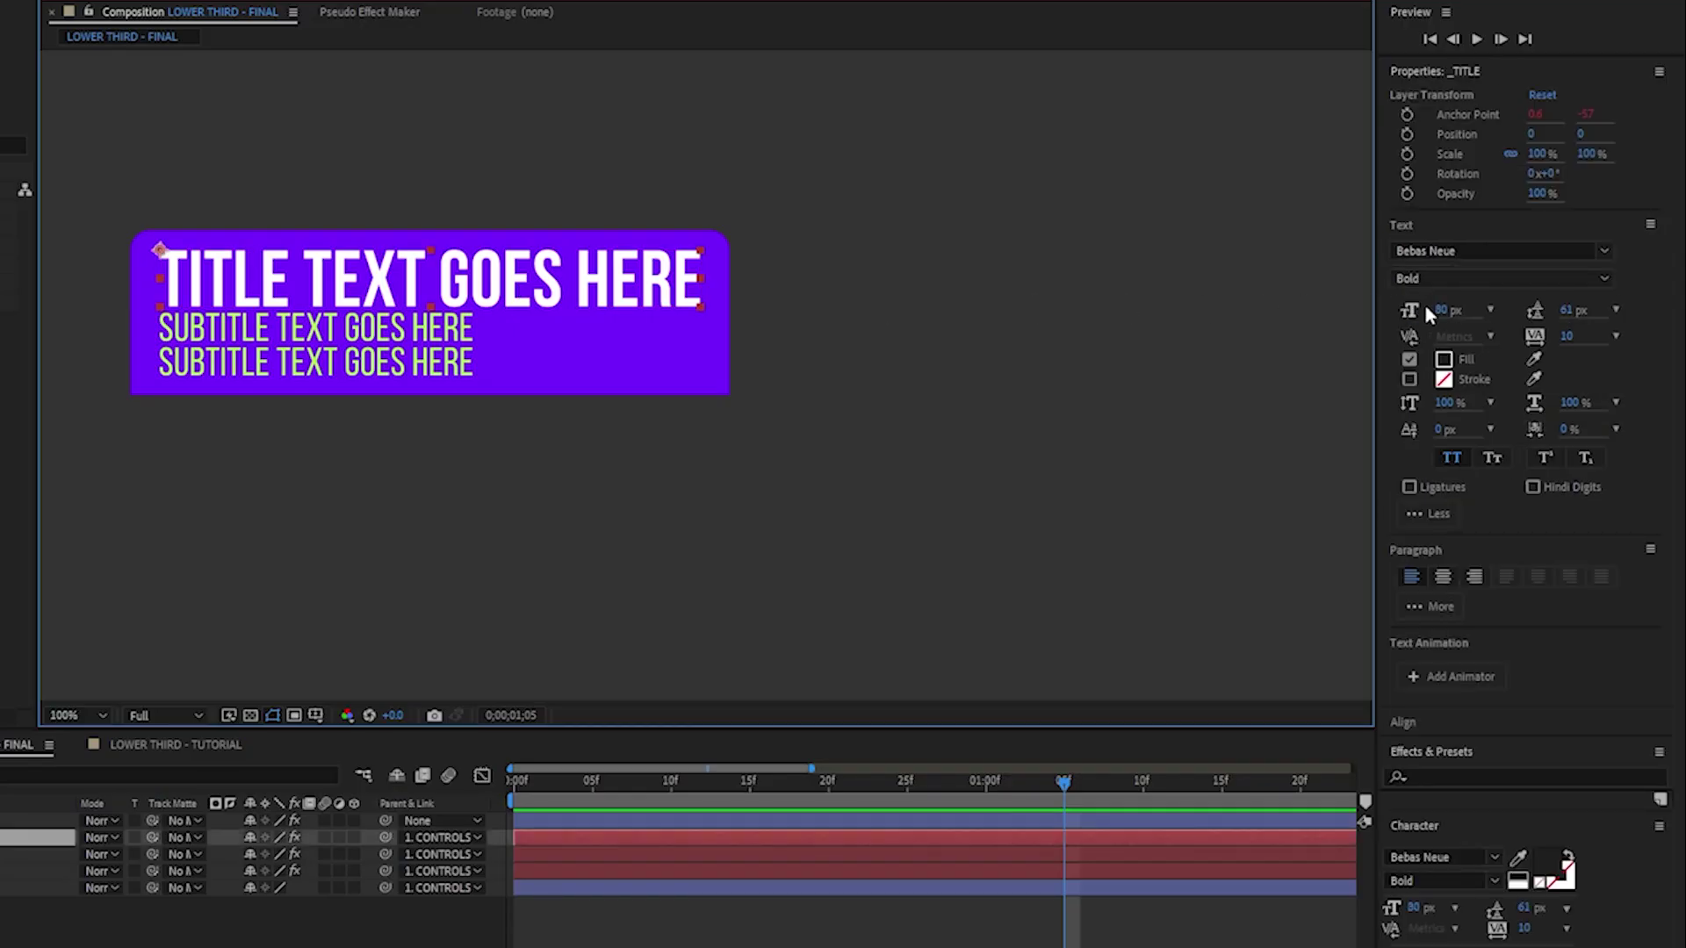
pyautogui.moveTo(1427, 314); pyautogui.dragTo(1459, 313)
pyautogui.click(434, 336)
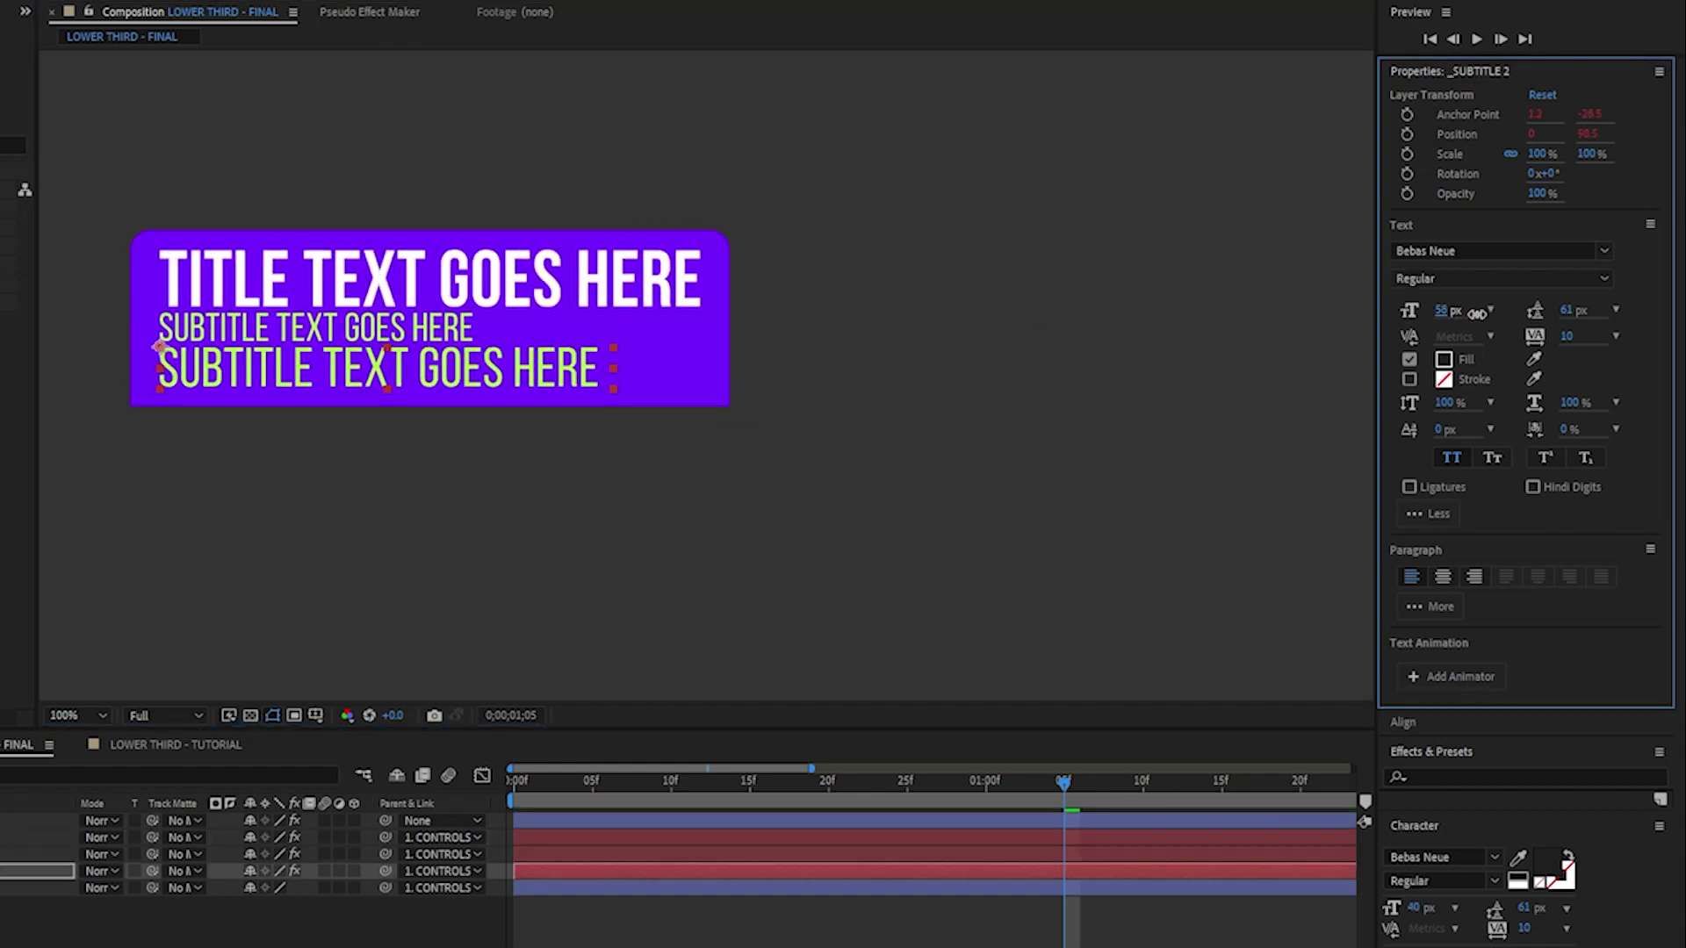
pyautogui.moveTo(1444, 312); pyautogui.dragTo(1427, 313)
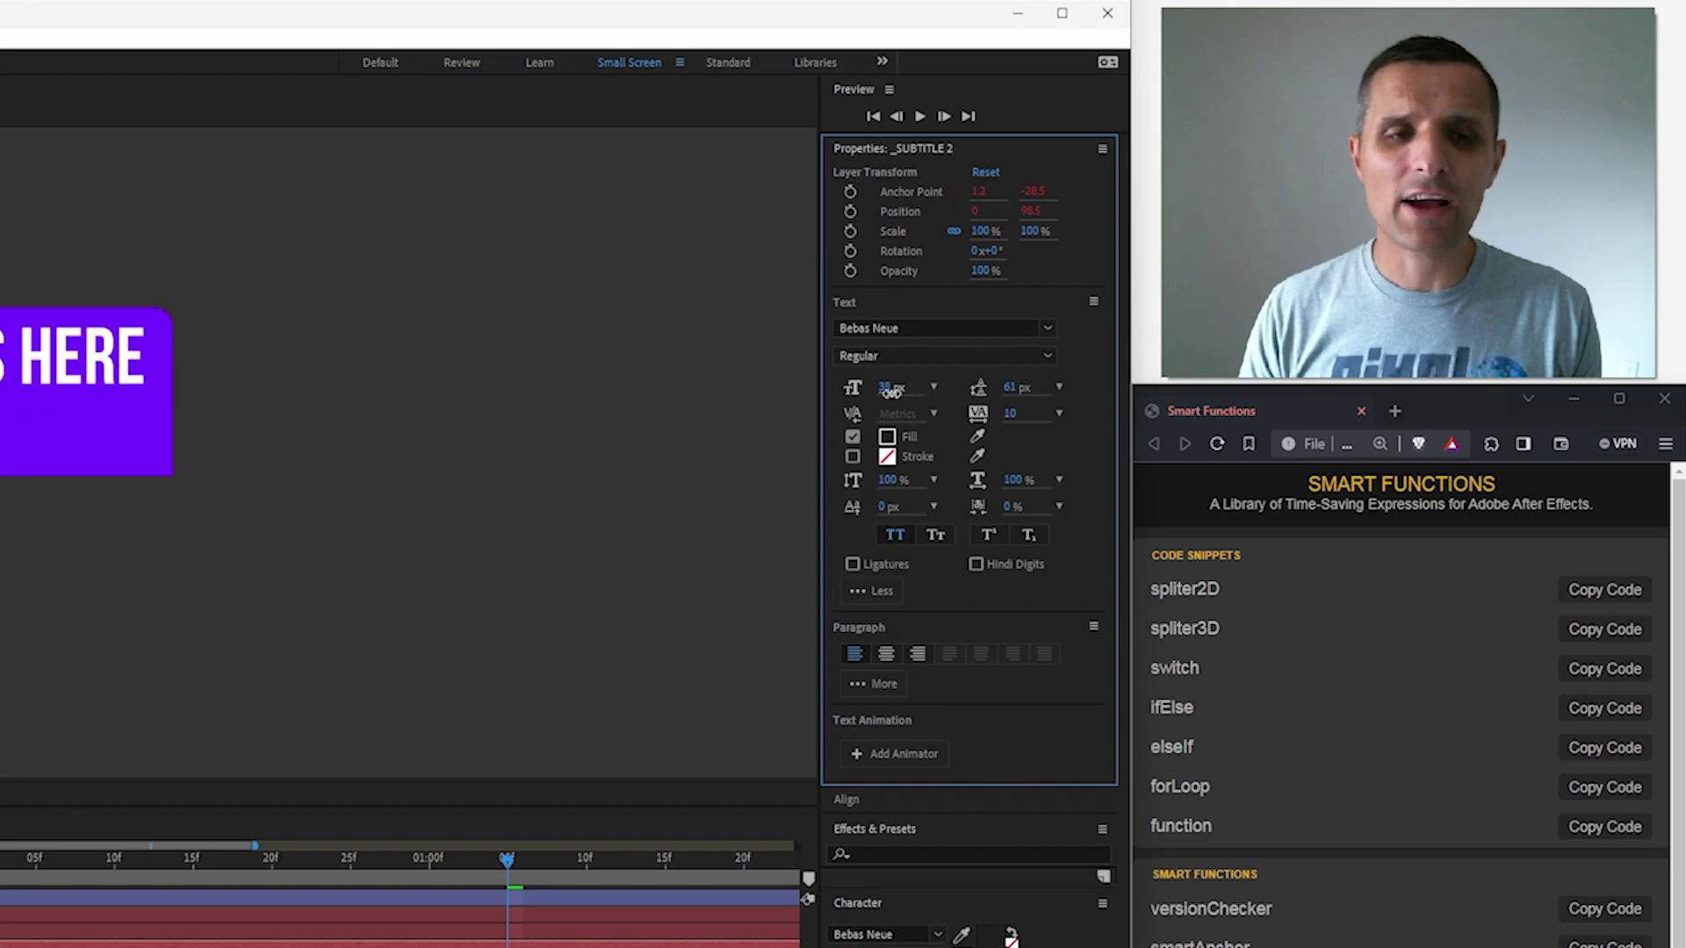
# Step: Duplicate the second subtitle layer and set the copy's font size to 33 px
pyautogui.click(240, 781)
pyautogui.press('Return')
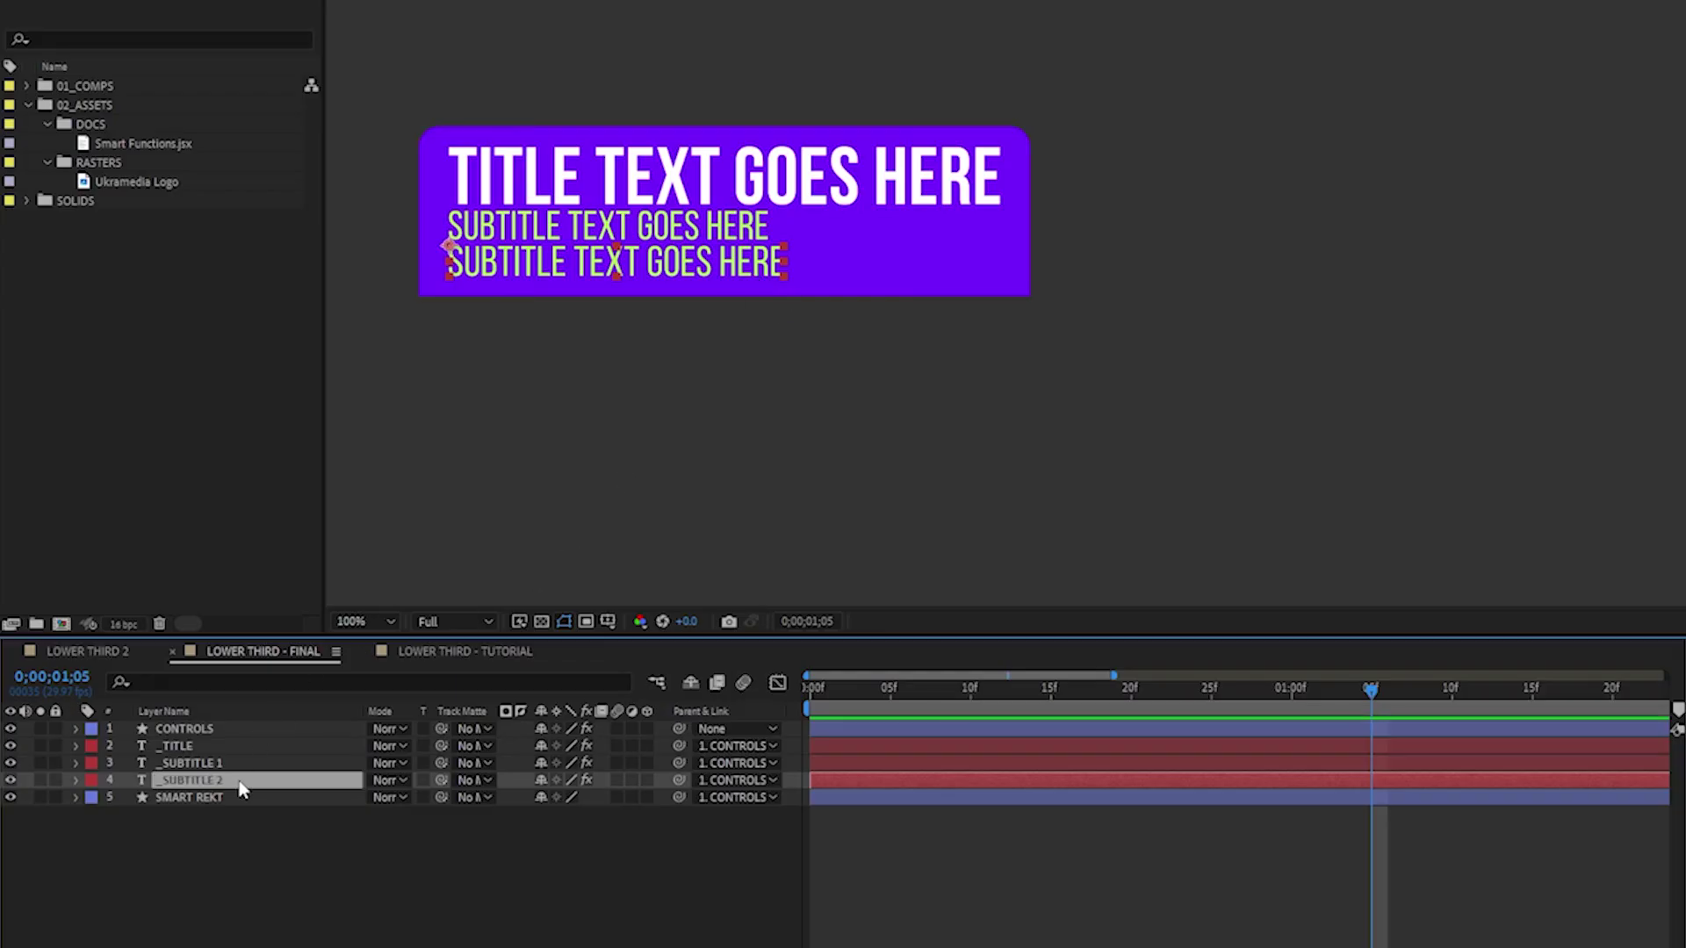
pyautogui.hotkey('ctrl', 'd')
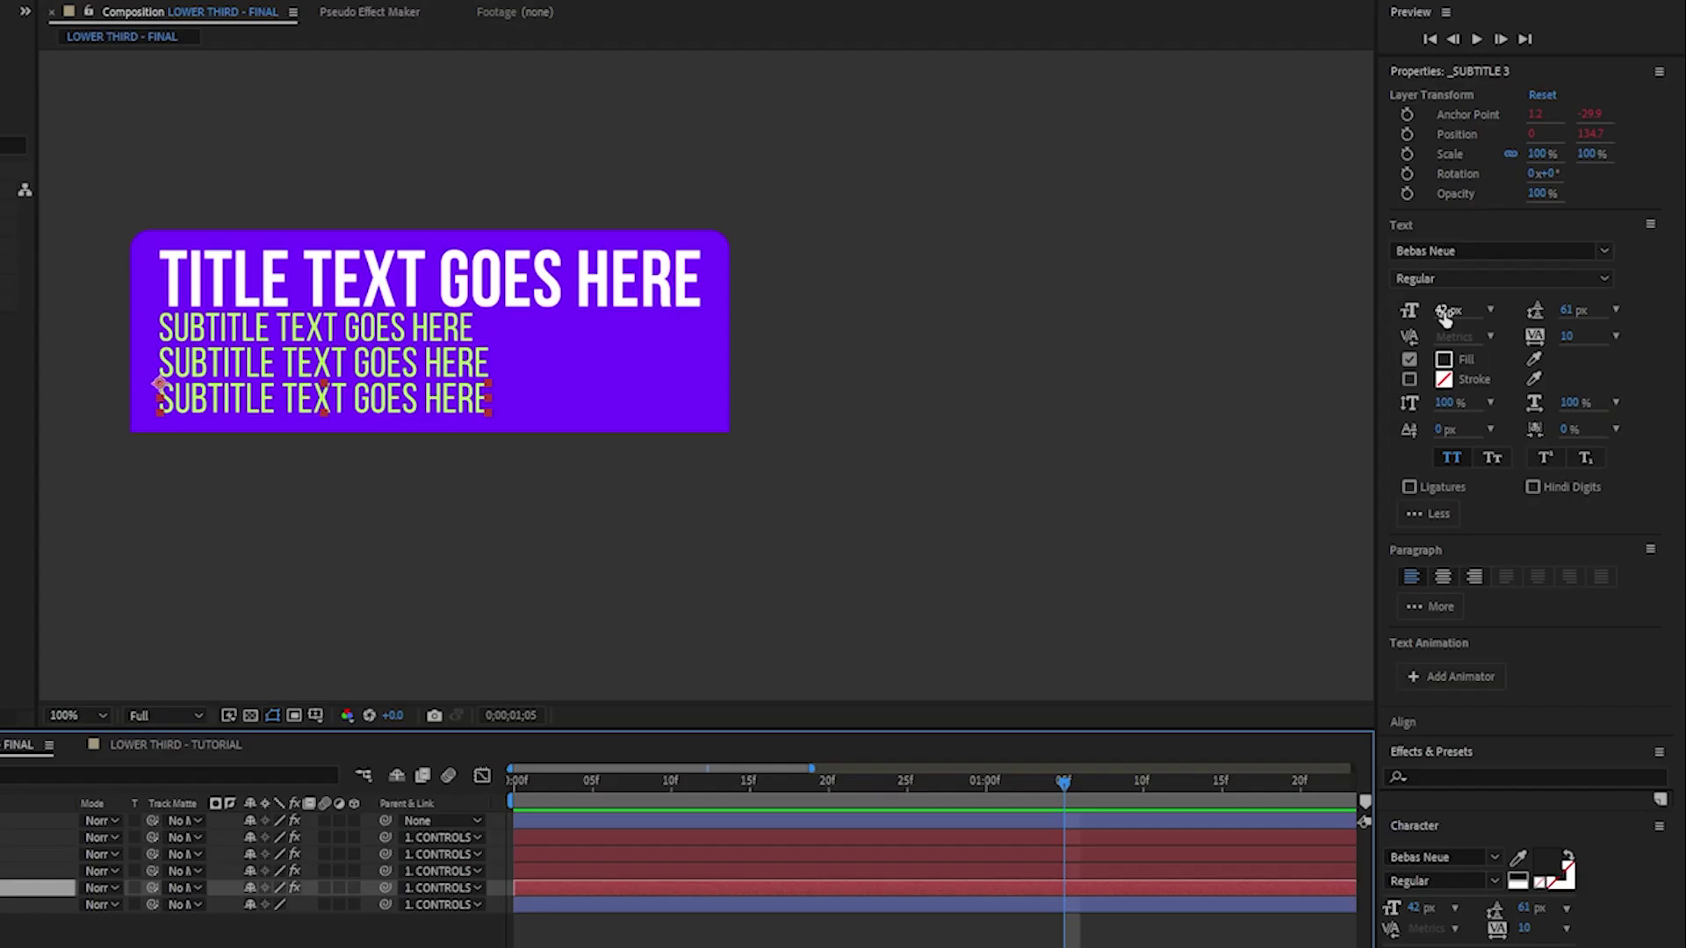
pyautogui.moveTo(884, 387); pyautogui.dragTo(936, 389)
pyautogui.moveTo(1493, 313); pyautogui.dragTo(1432, 313)
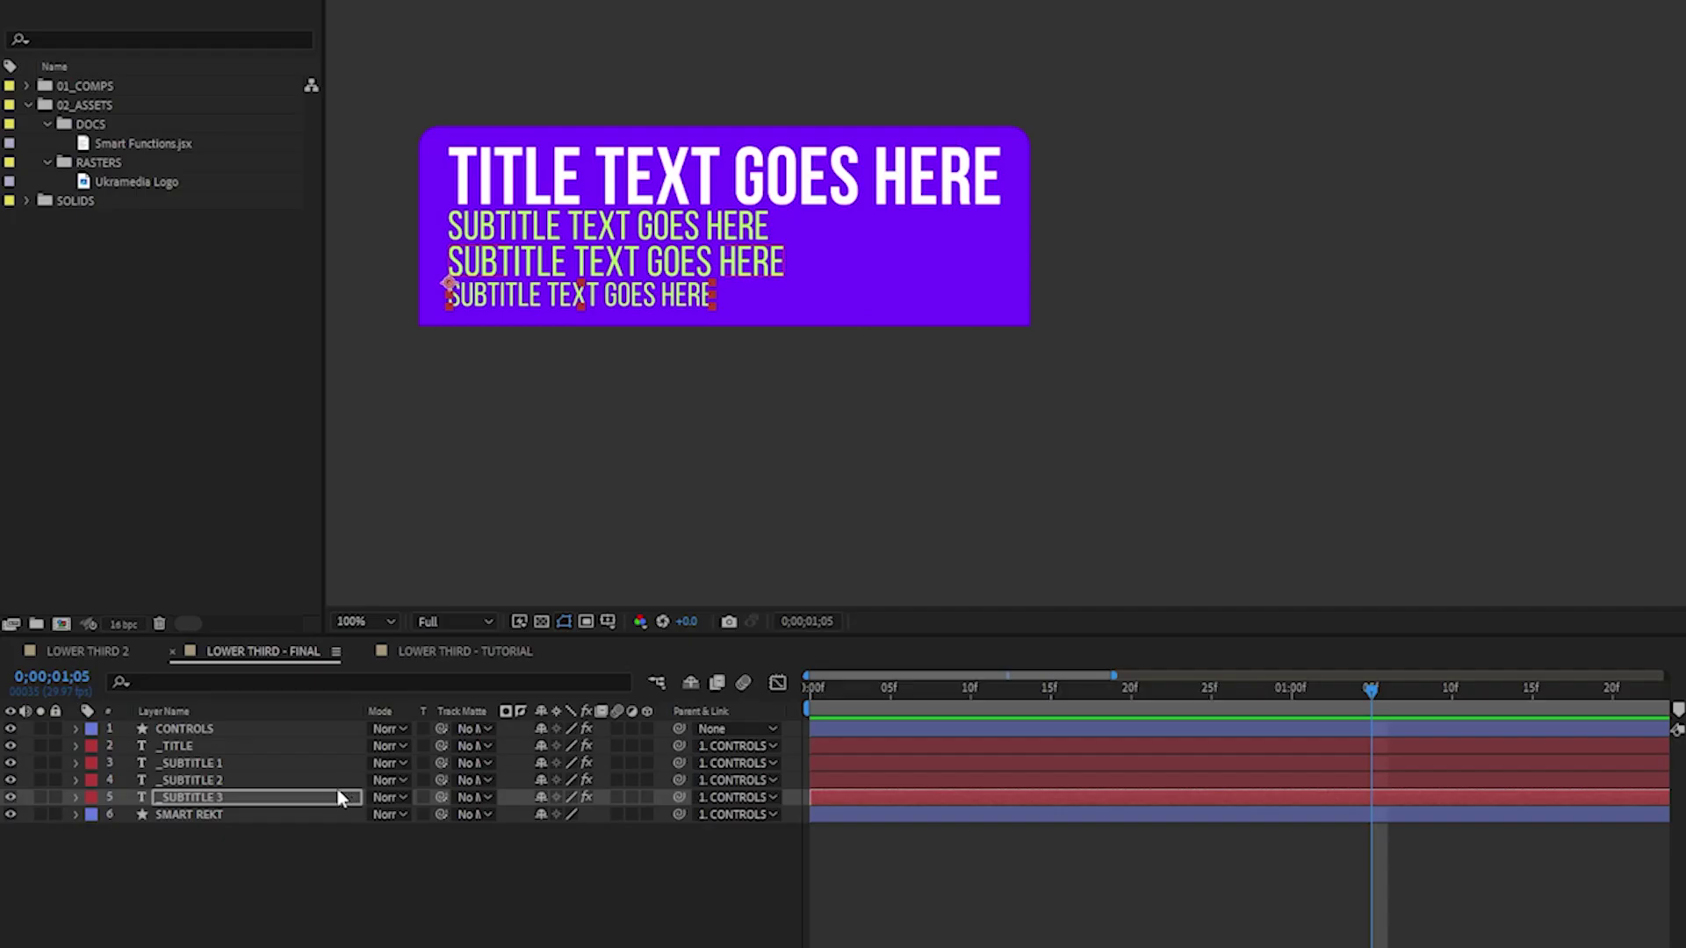
# Step: Move the _SUBTITLE 3 layer directly below _TITLE and set its font size to 51 px
pyautogui.moveTo(52, 886); pyautogui.dragTo(51, 865)
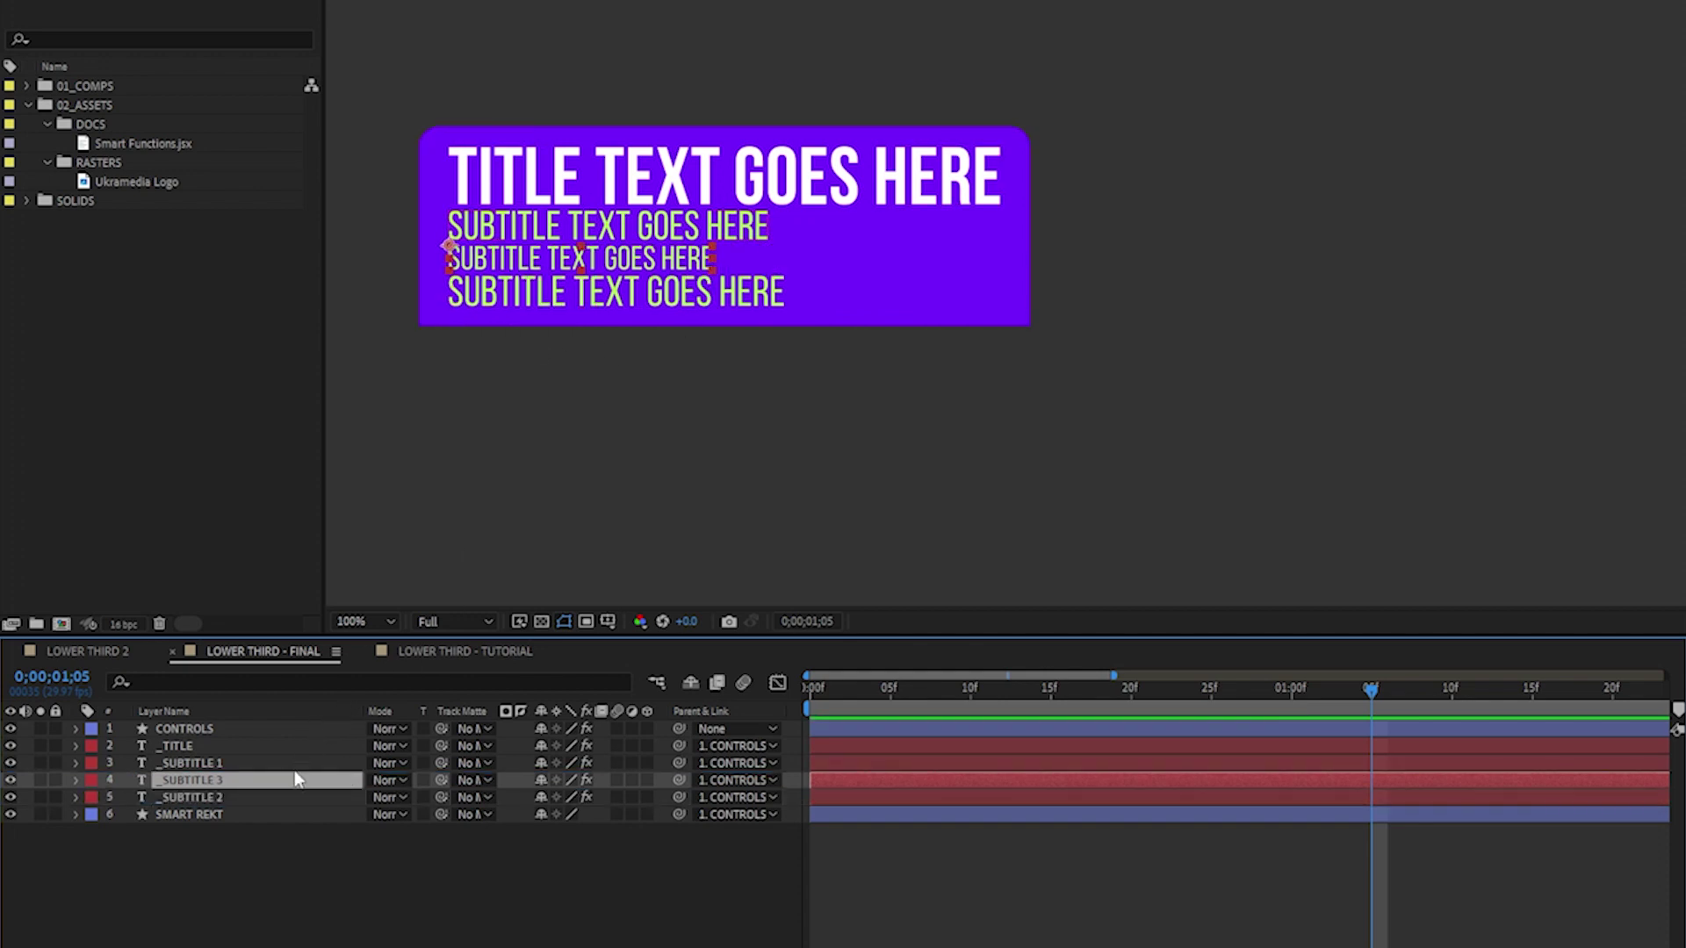
pyautogui.moveTo(294, 780); pyautogui.dragTo(301, 755)
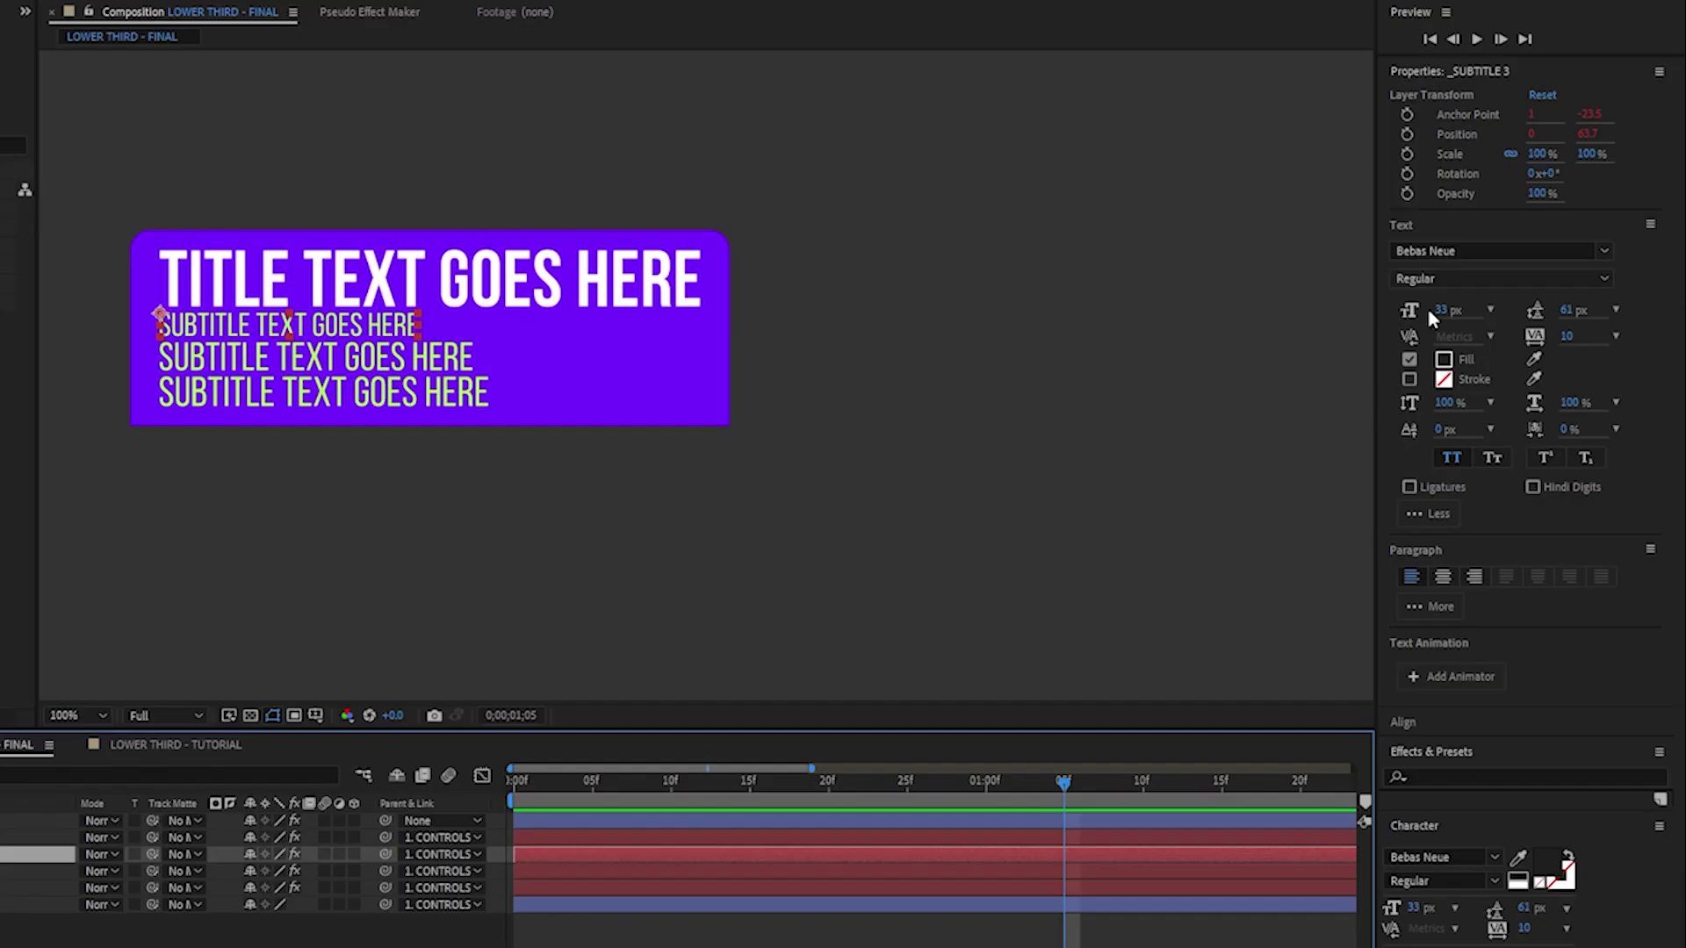
pyautogui.moveTo(1432, 318)
pyautogui.mouseDown()
pyautogui.moveTo(1459, 317)
pyautogui.moveTo(1445, 315)
pyautogui.mouseUp()
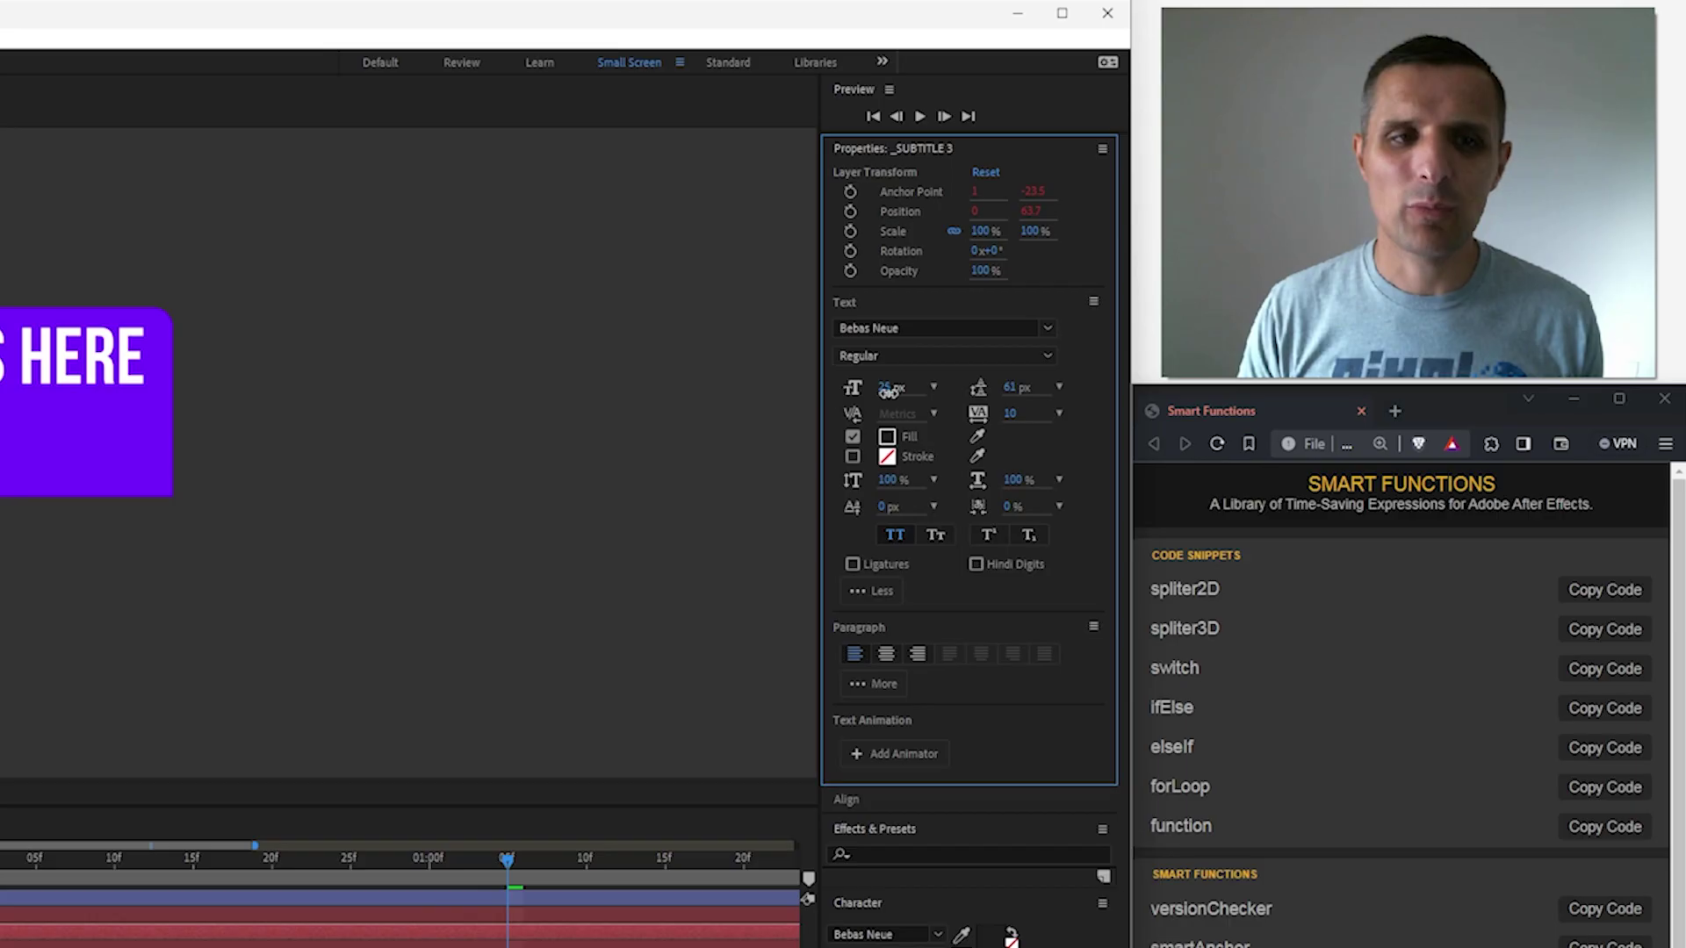
pyautogui.moveTo(889, 393); pyautogui.dragTo(911, 389)
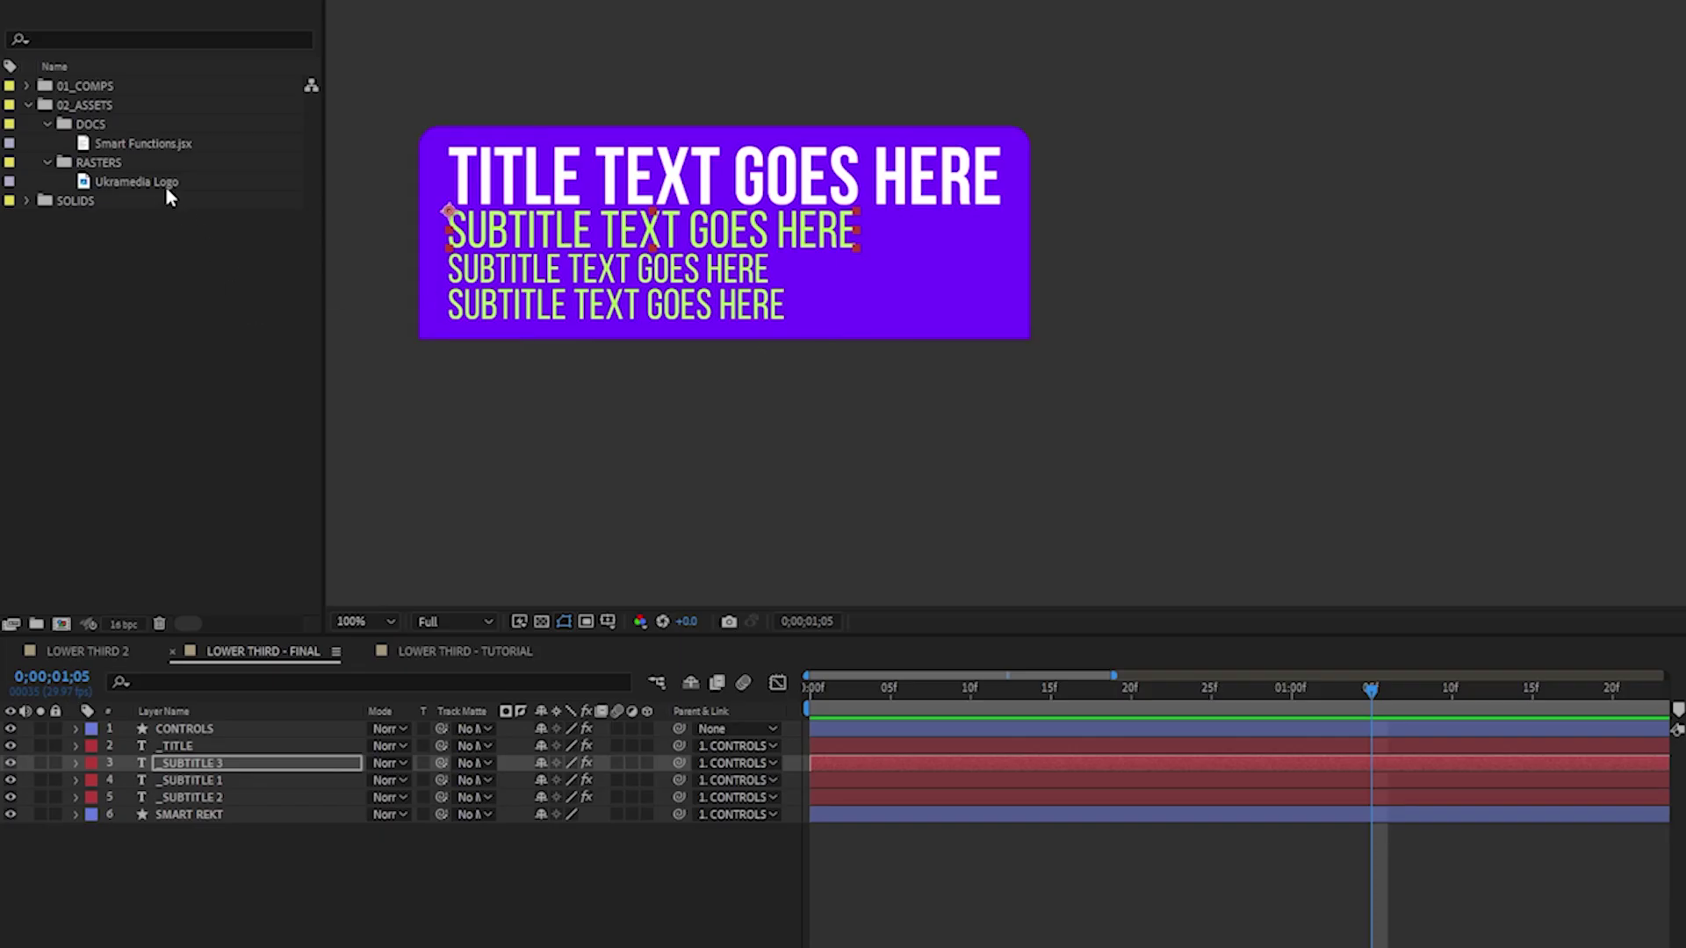
# Step: Add the Ukramedia Logo to the composition between _TITLE and _SUBTITLE 3 and parent it to the CONTROLS layer
pyautogui.moveTo(169, 197); pyautogui.dragTo(839, 228)
pyautogui.moveTo(321, 735); pyautogui.dragTo(316, 766)
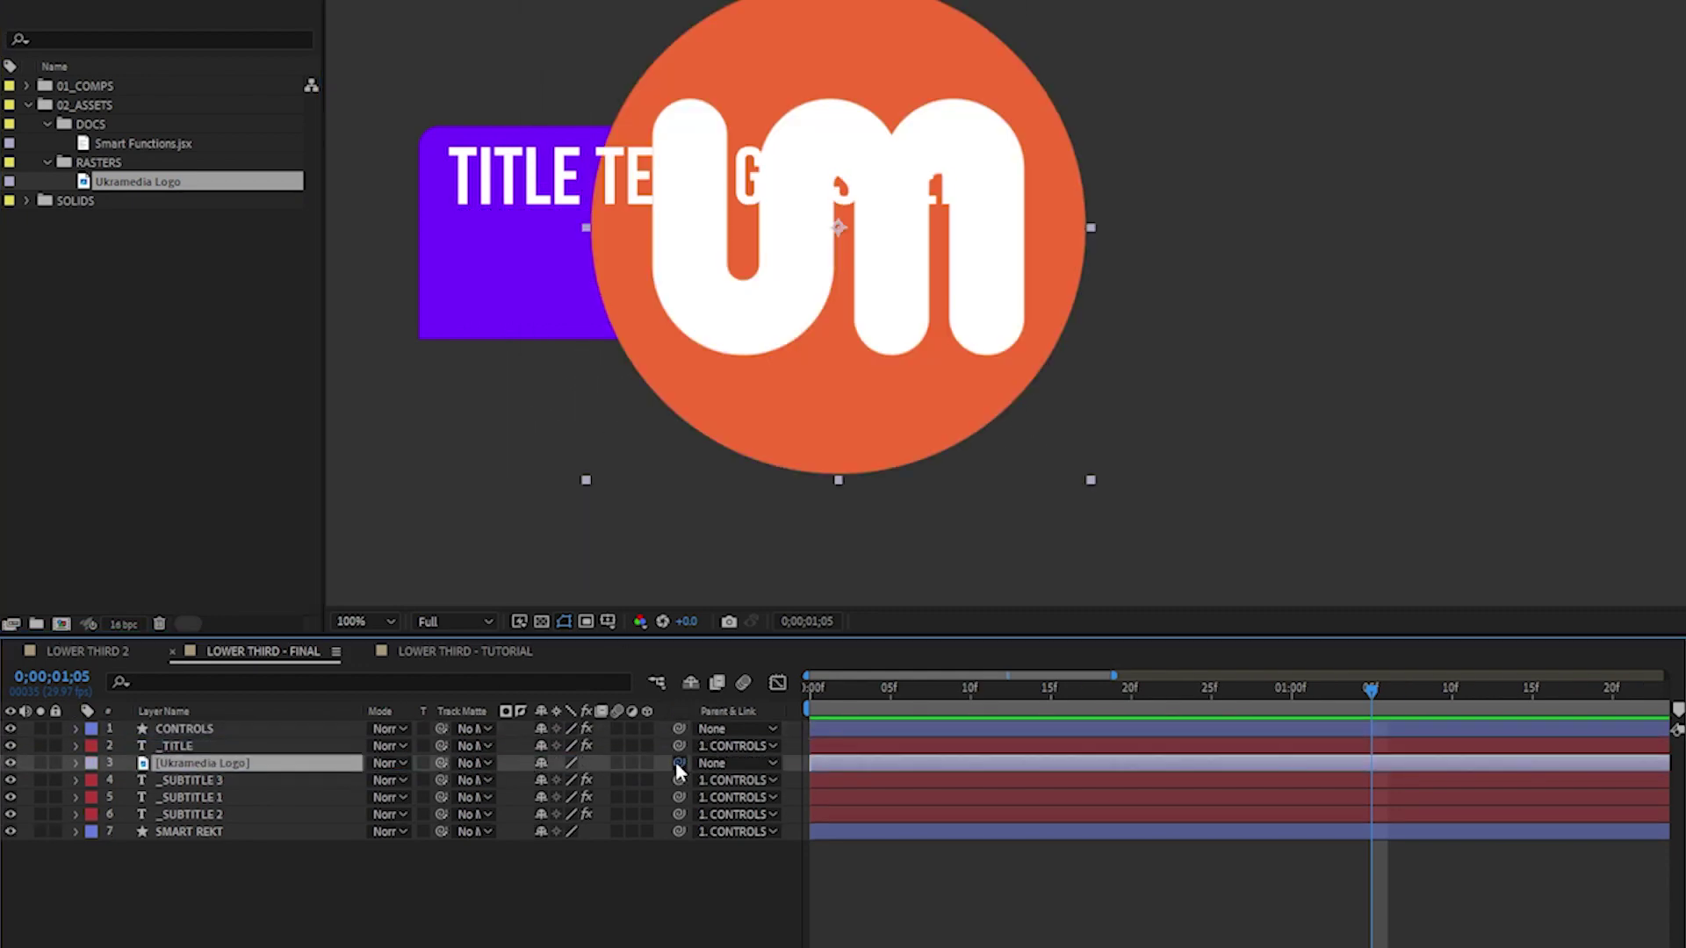
pyautogui.moveTo(676, 761); pyautogui.dragTo(228, 730)
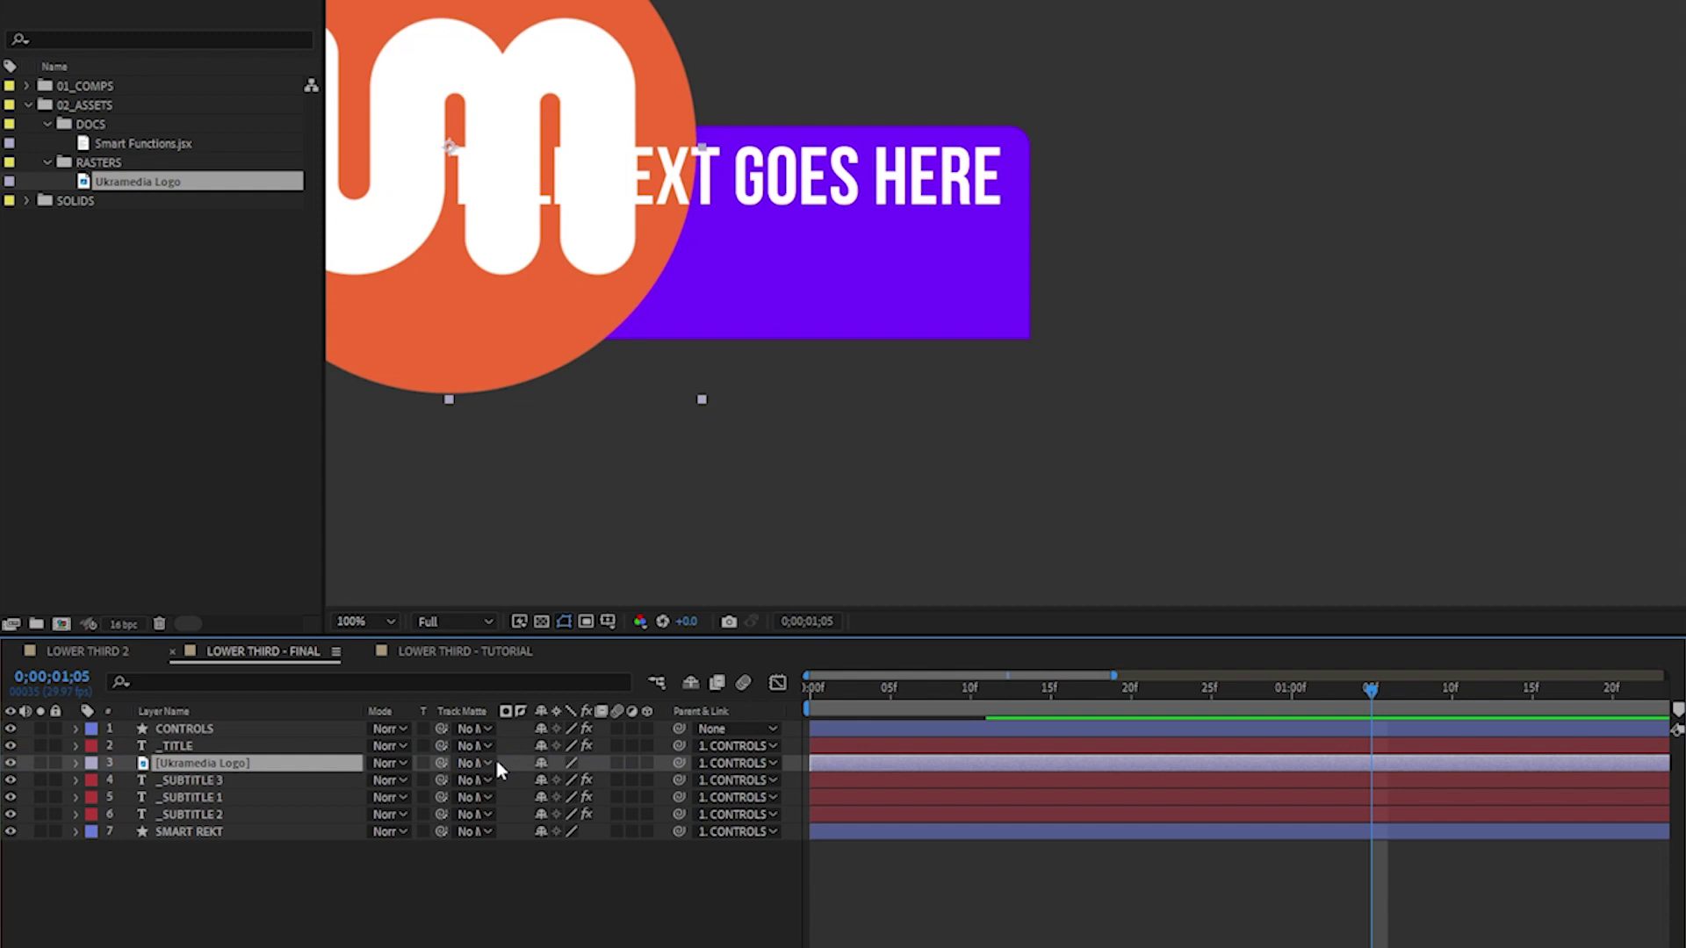
# Step: Copy the Anchor Point and Position properties of _SUBTITLE 3 onto the Ukramedia Logo layer
pyautogui.click(239, 784)
pyautogui.press('a')
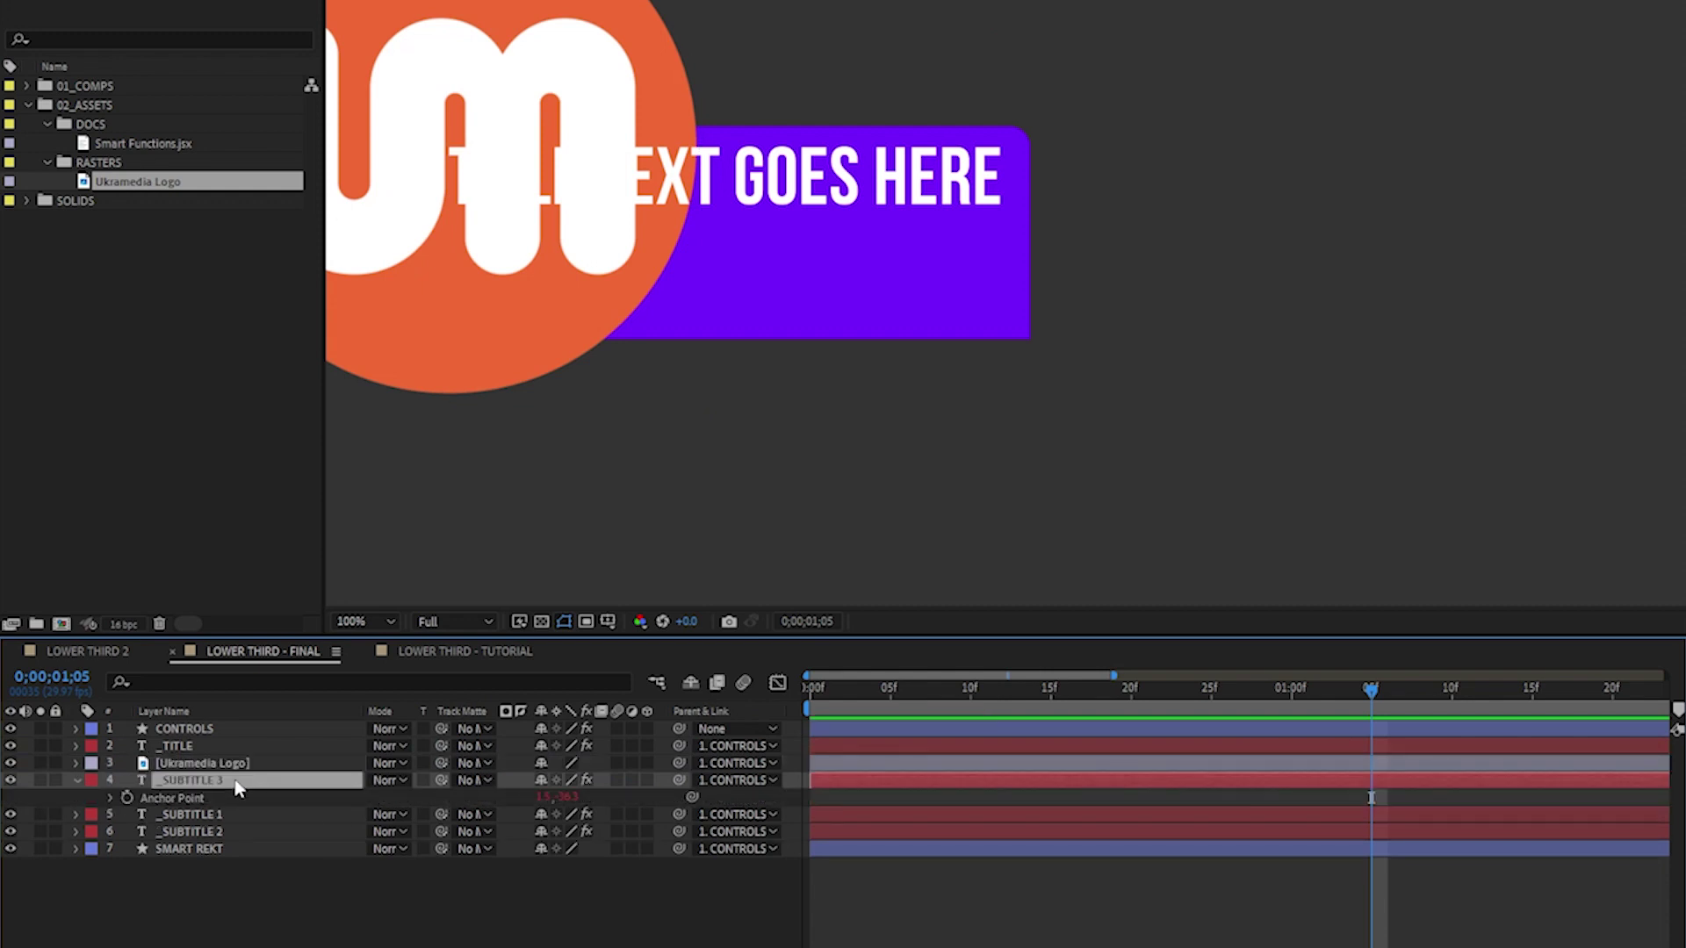
pyautogui.hotkey('shift', 'p')
pyautogui.moveTo(234, 795); pyautogui.dragTo(200, 810)
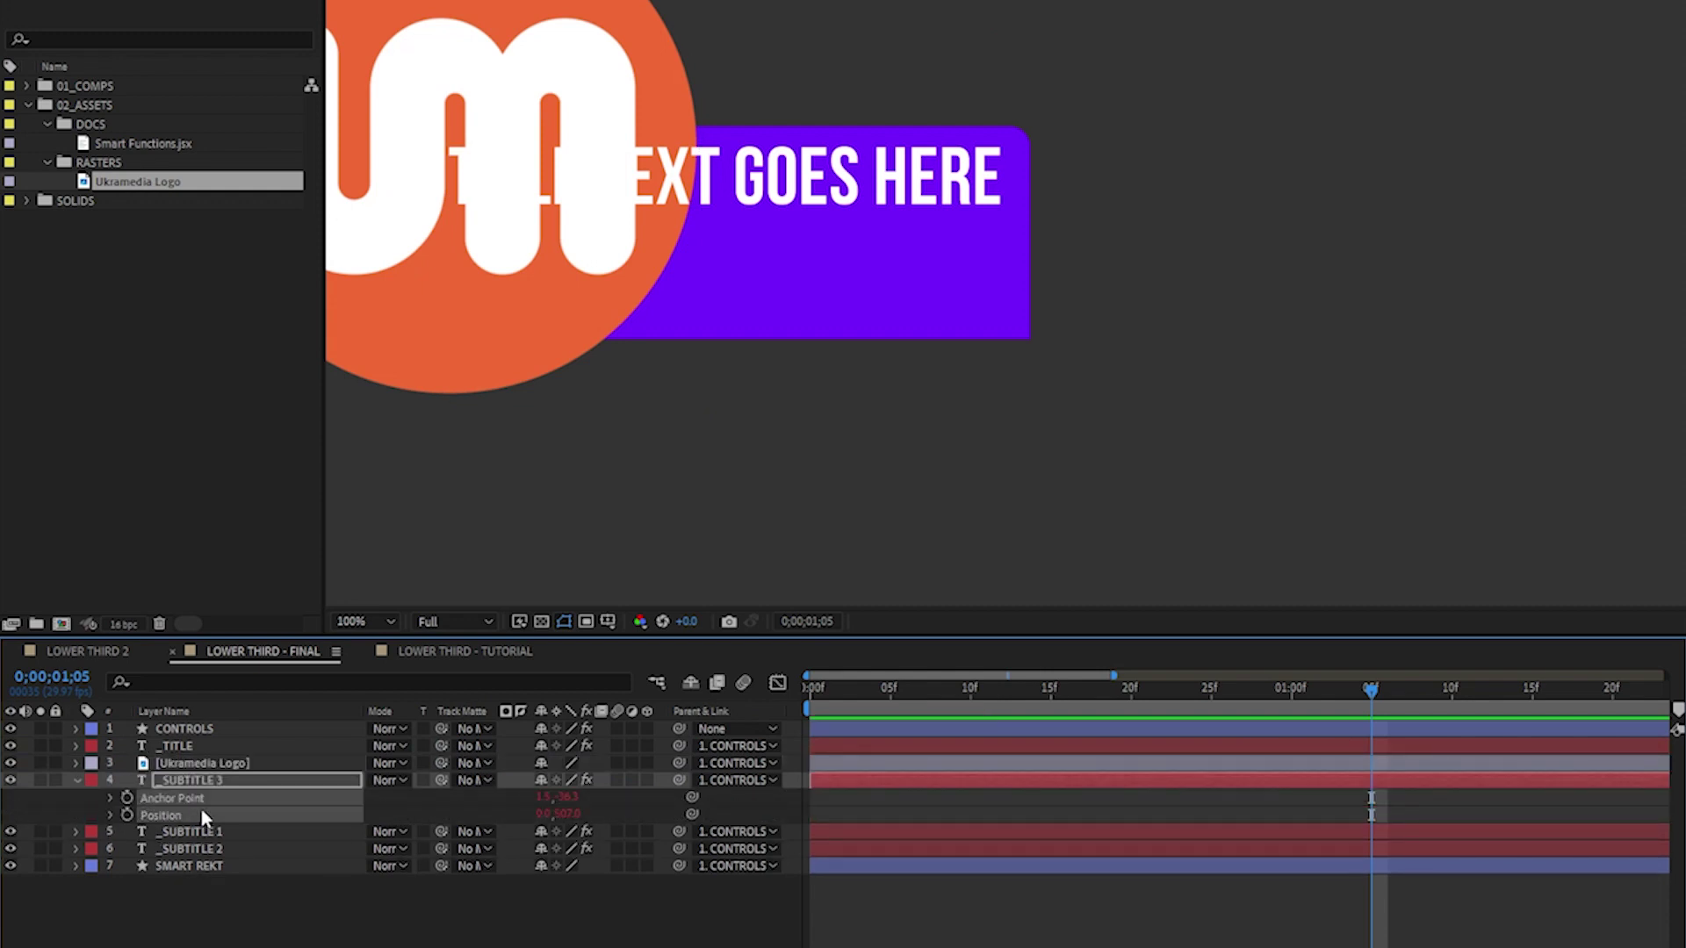
pyautogui.click(214, 765)
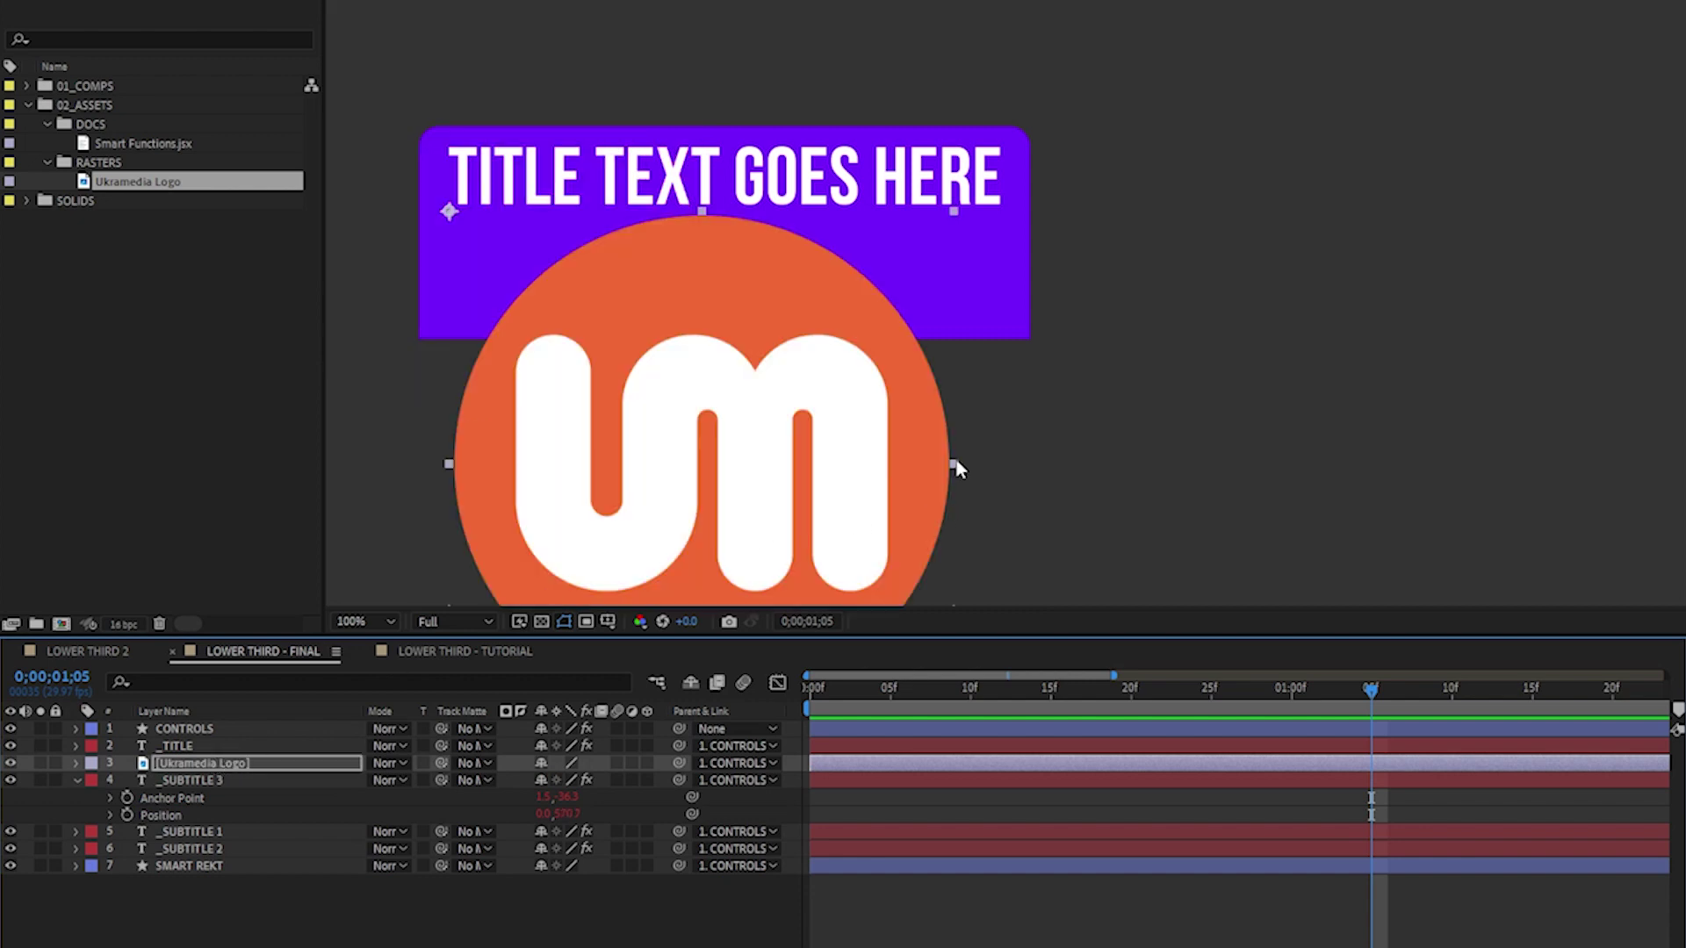
# Step: Scale the logo down to about a third of its size and rename its layer to _Ukramedia Logo
pyautogui.moveTo(957, 470); pyautogui.dragTo(614, 380)
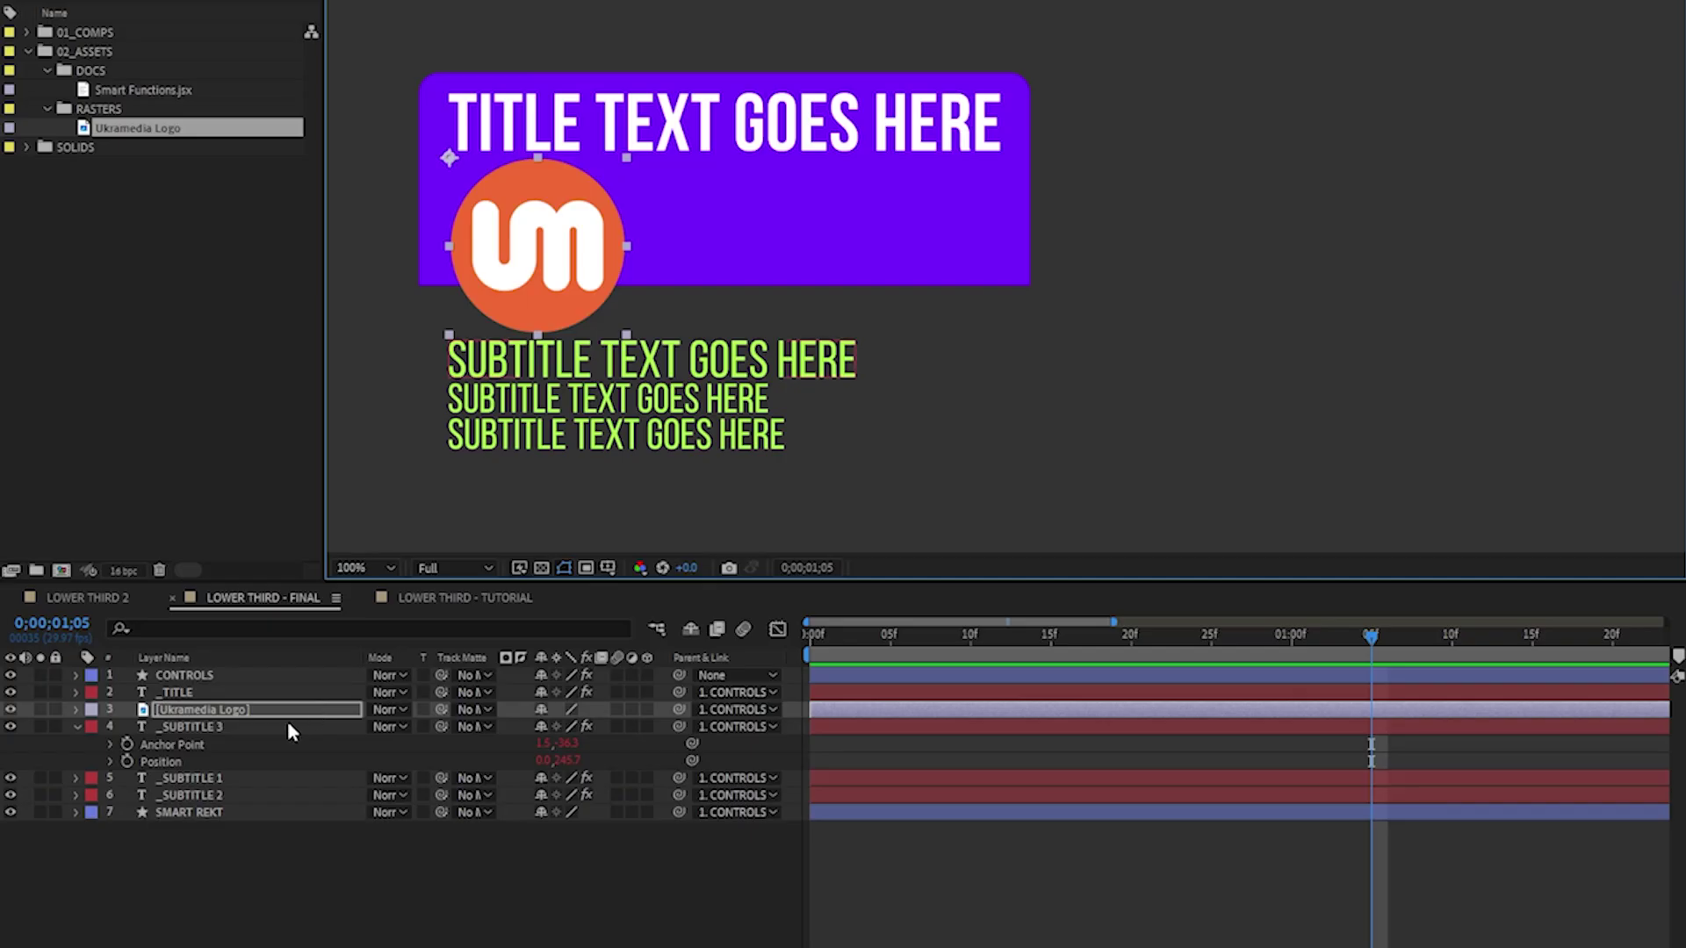
pyautogui.click(166, 708)
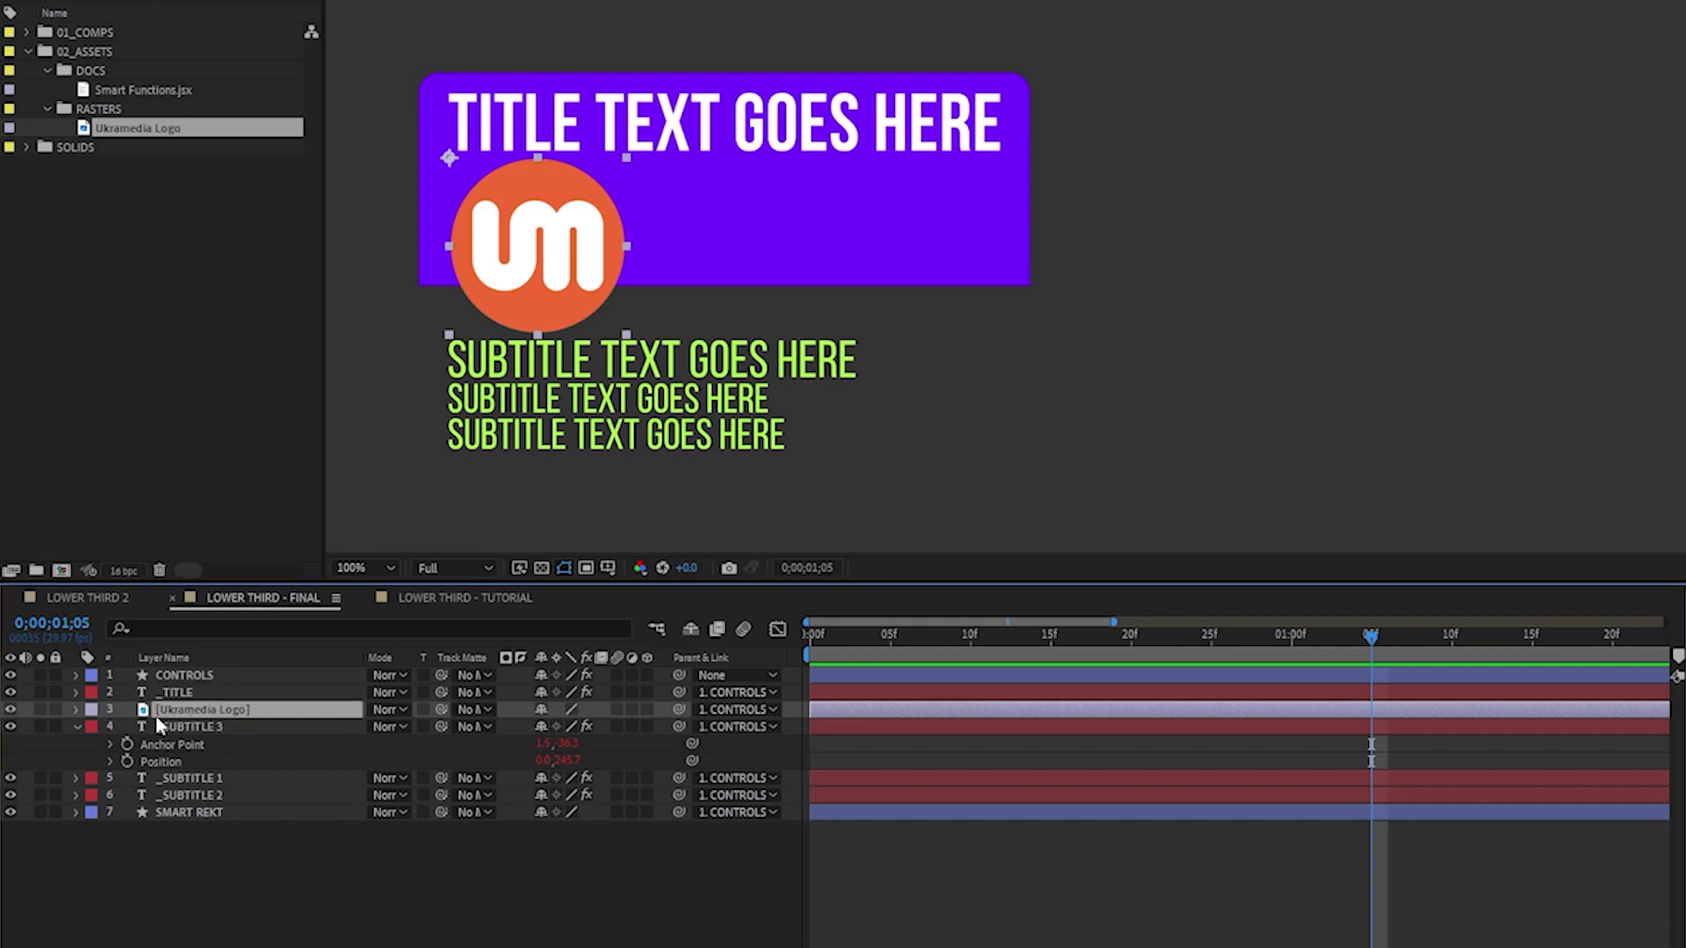
pyautogui.press('Return')
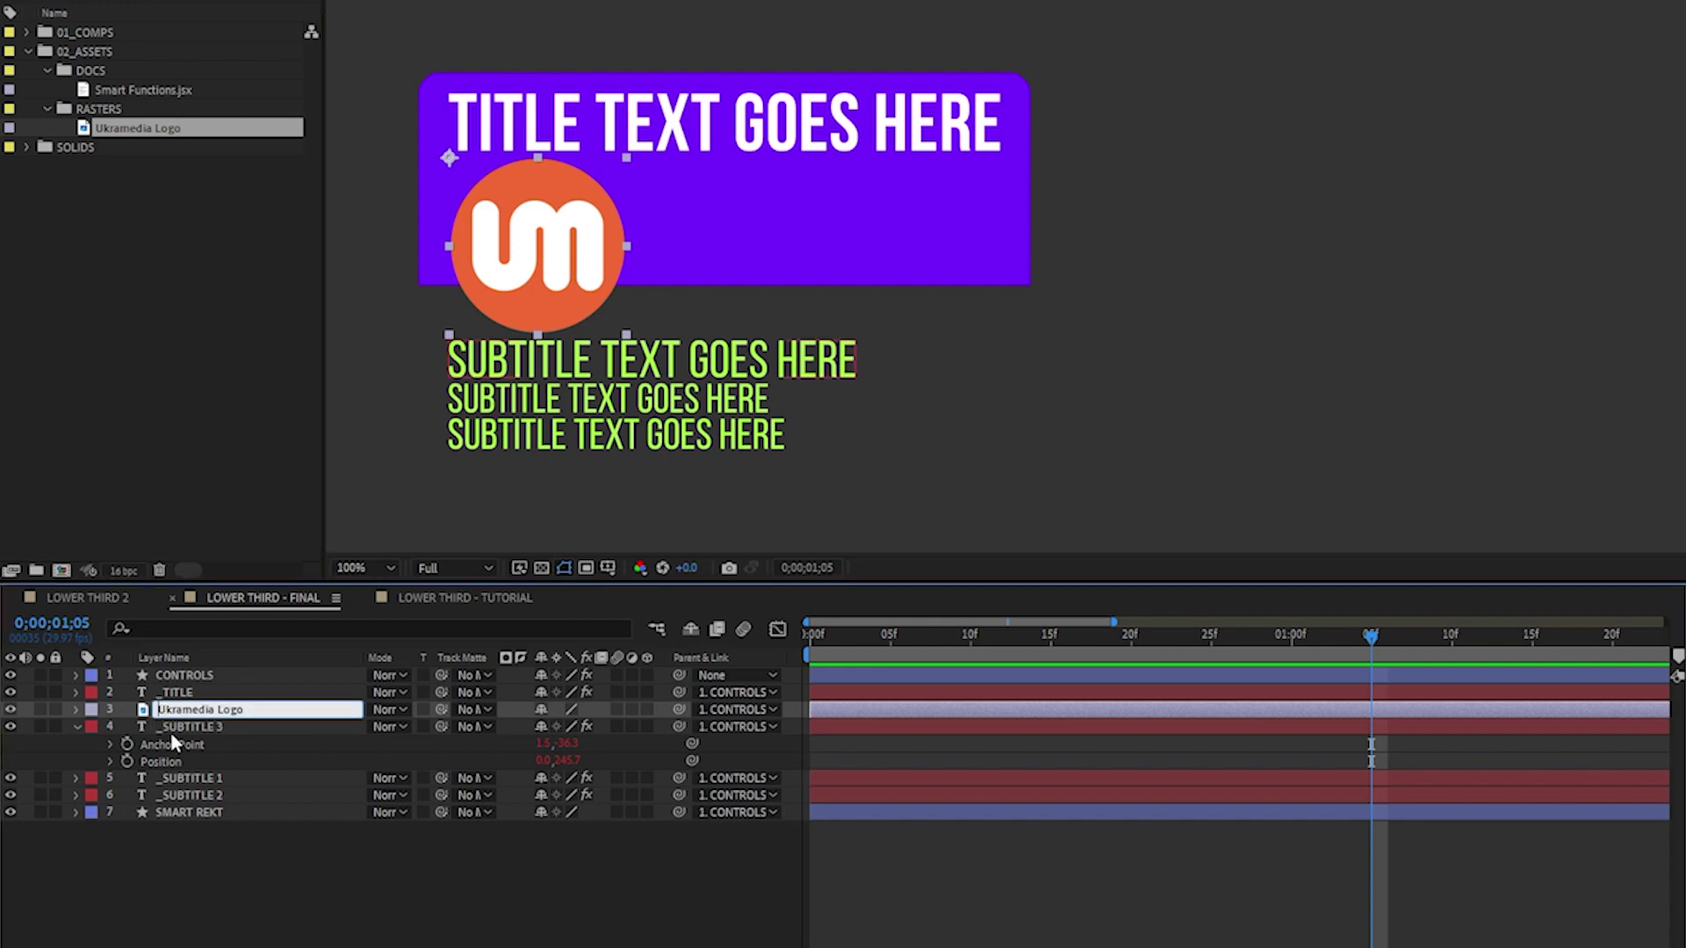
pyautogui.write('_')
pyautogui.click(341, 892)
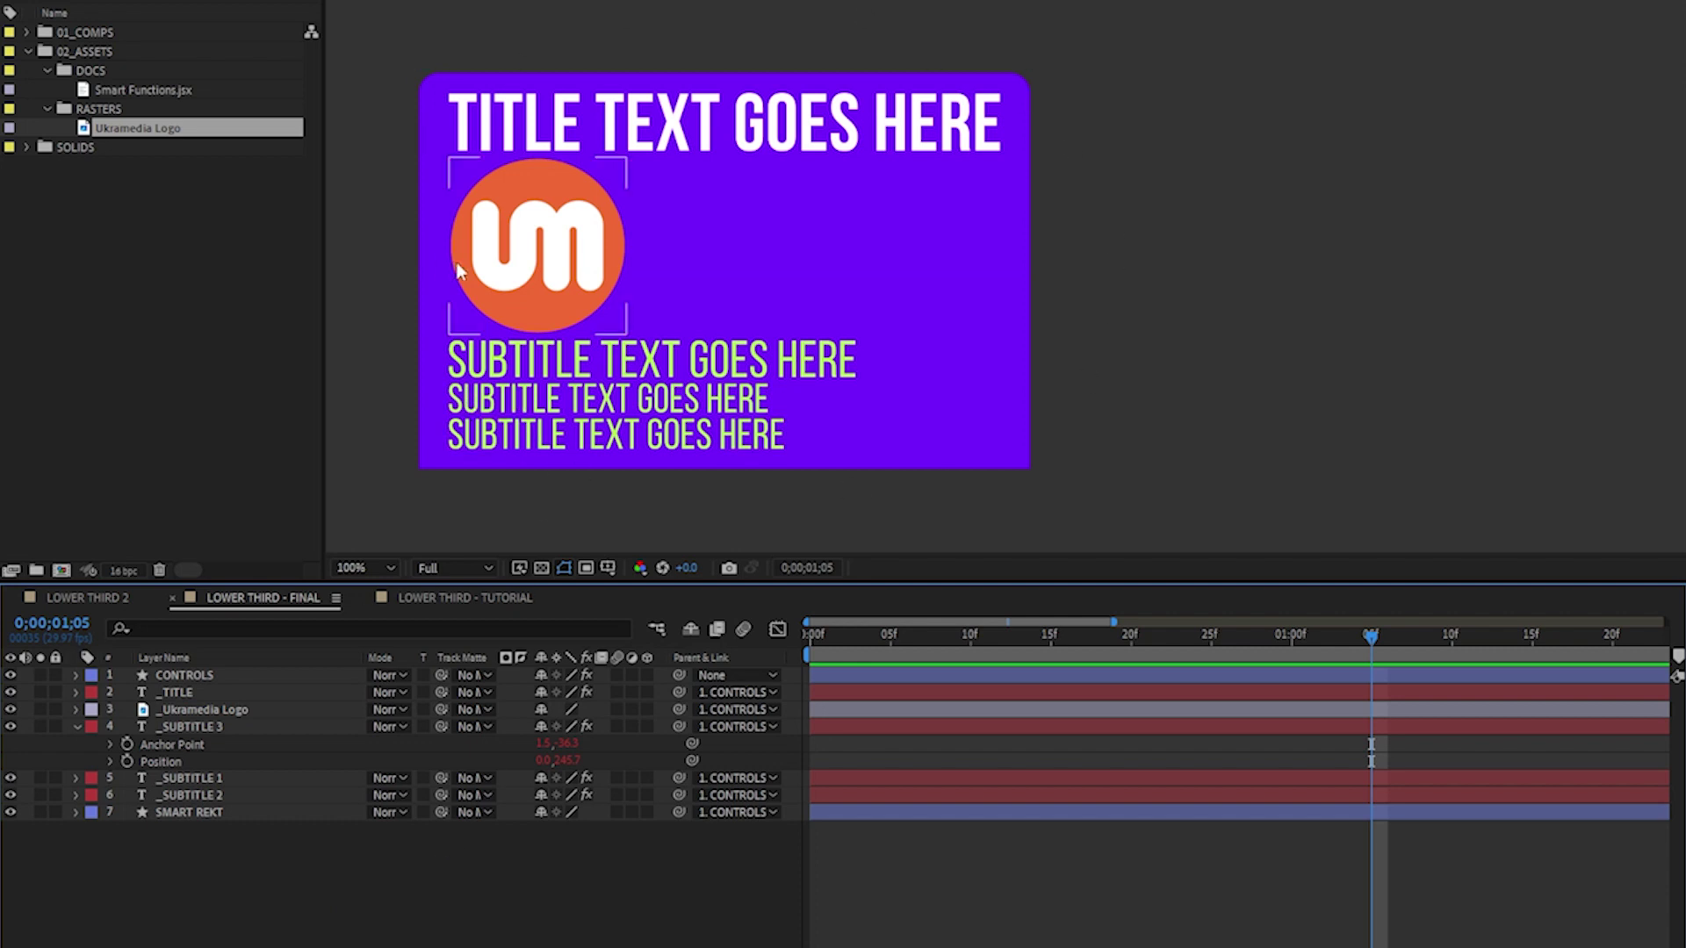
# Step: Shrink the logo further and move its layer between _SUBTITLE 1 and _SUBTITLE 2
pyautogui.click(604, 280)
pyautogui.moveTo(624, 245); pyautogui.dragTo(548, 207)
pyautogui.moveTo(195, 709); pyautogui.dragTo(204, 786)
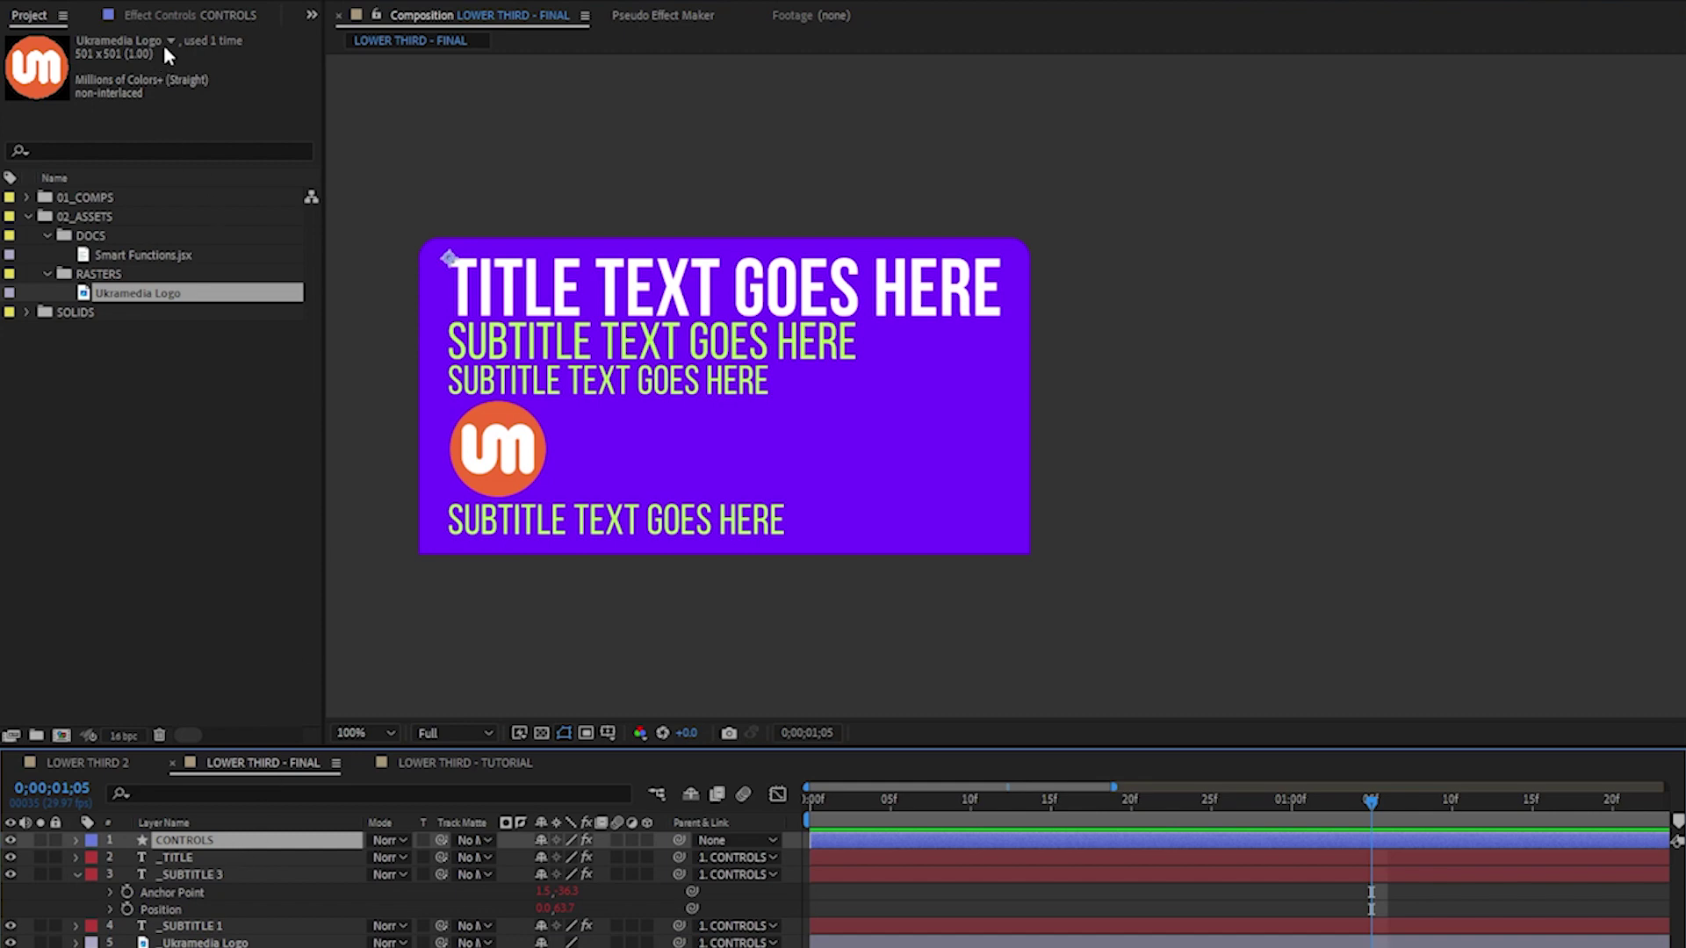
# Step: Try other spacing, margin and roundness slider values on the CONTROLS layer and undo them
pyautogui.click(179, 15)
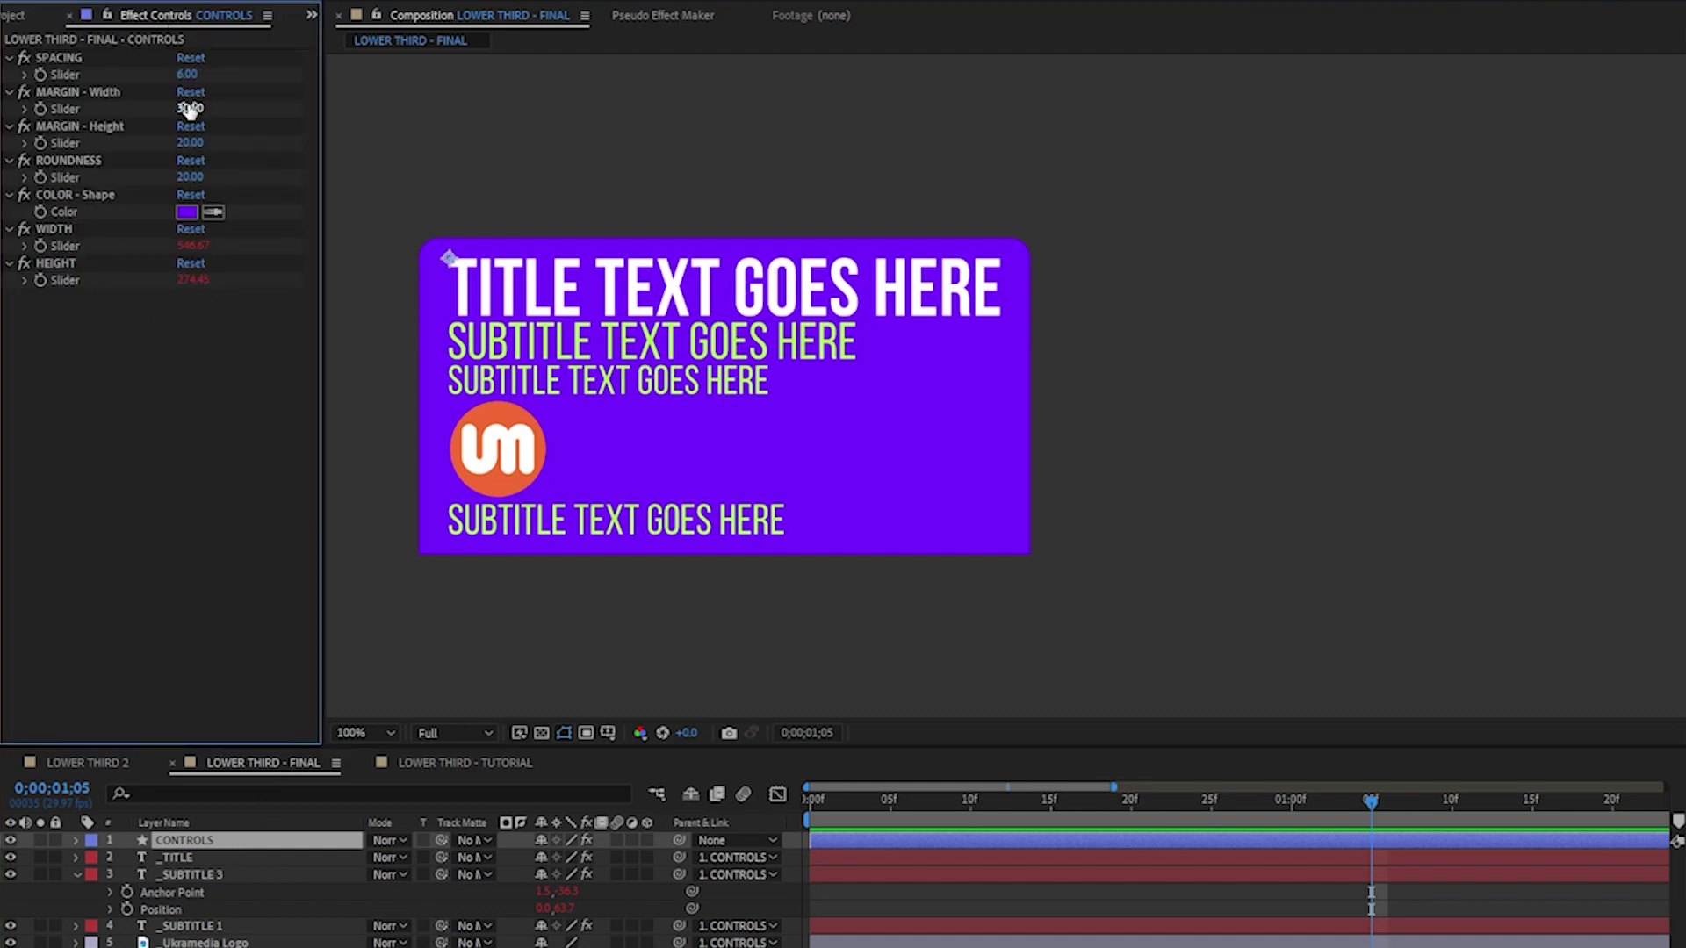
pyautogui.moveTo(197, 74); pyautogui.dragTo(267, 177)
pyautogui.hotkey('ctrl', 'z')
pyautogui.hotkey('ctrl', 'z')
pyautogui.hotkey('ctrl', 'z')
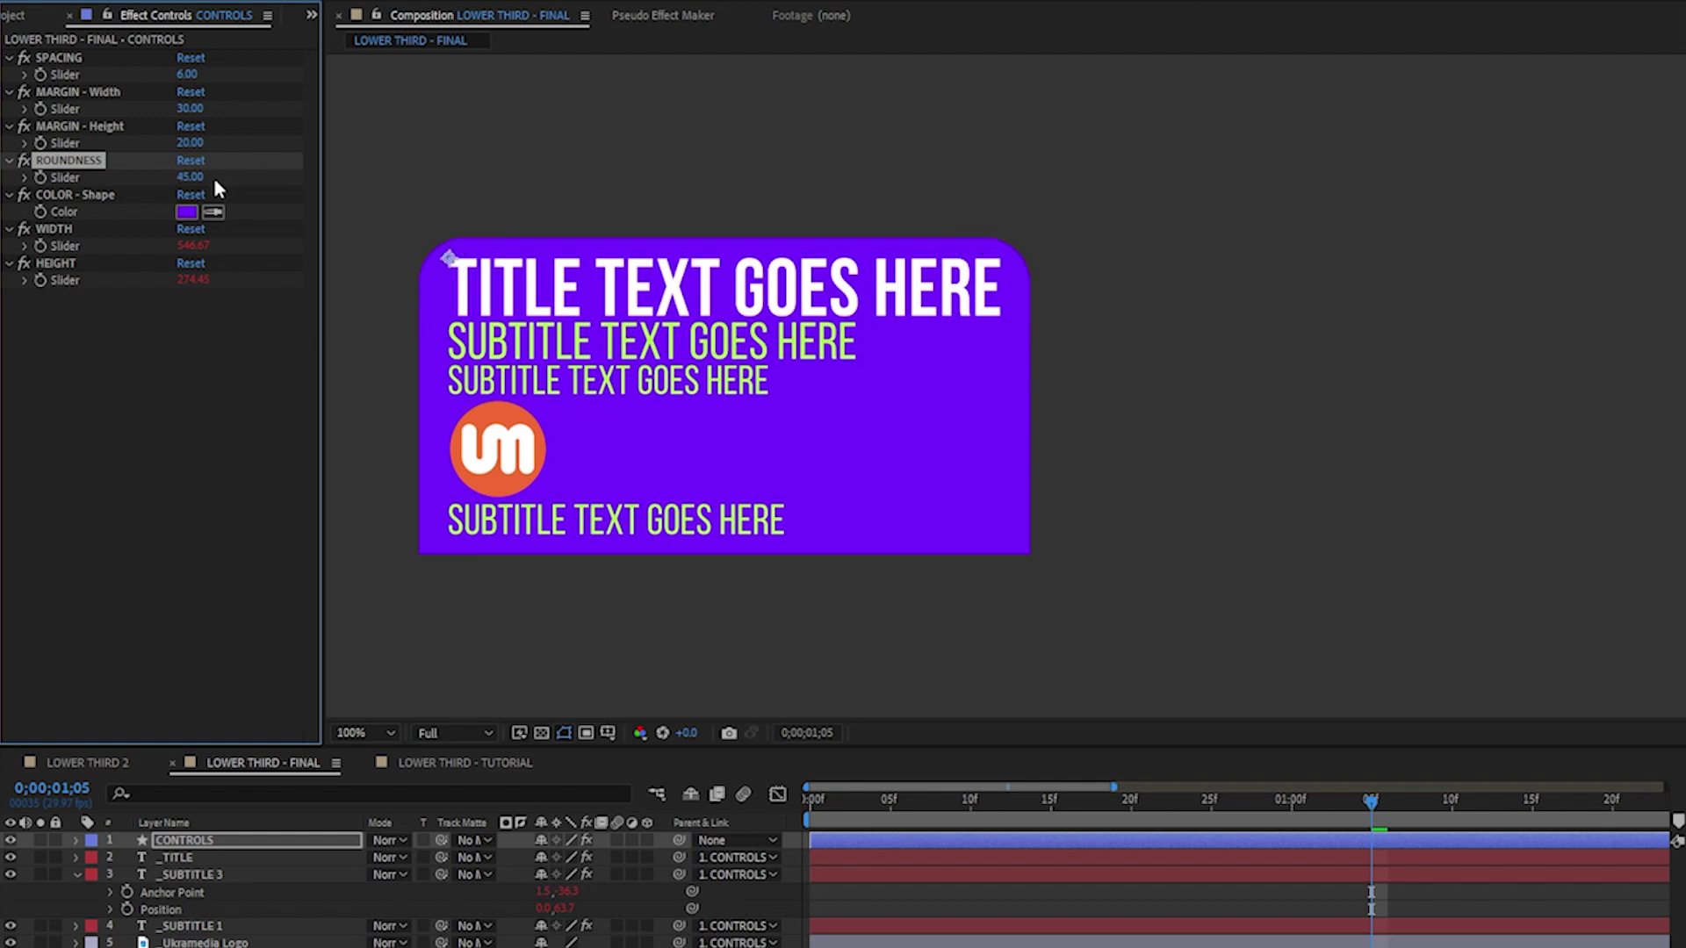
pyautogui.hotkey('ctrl', 'z')
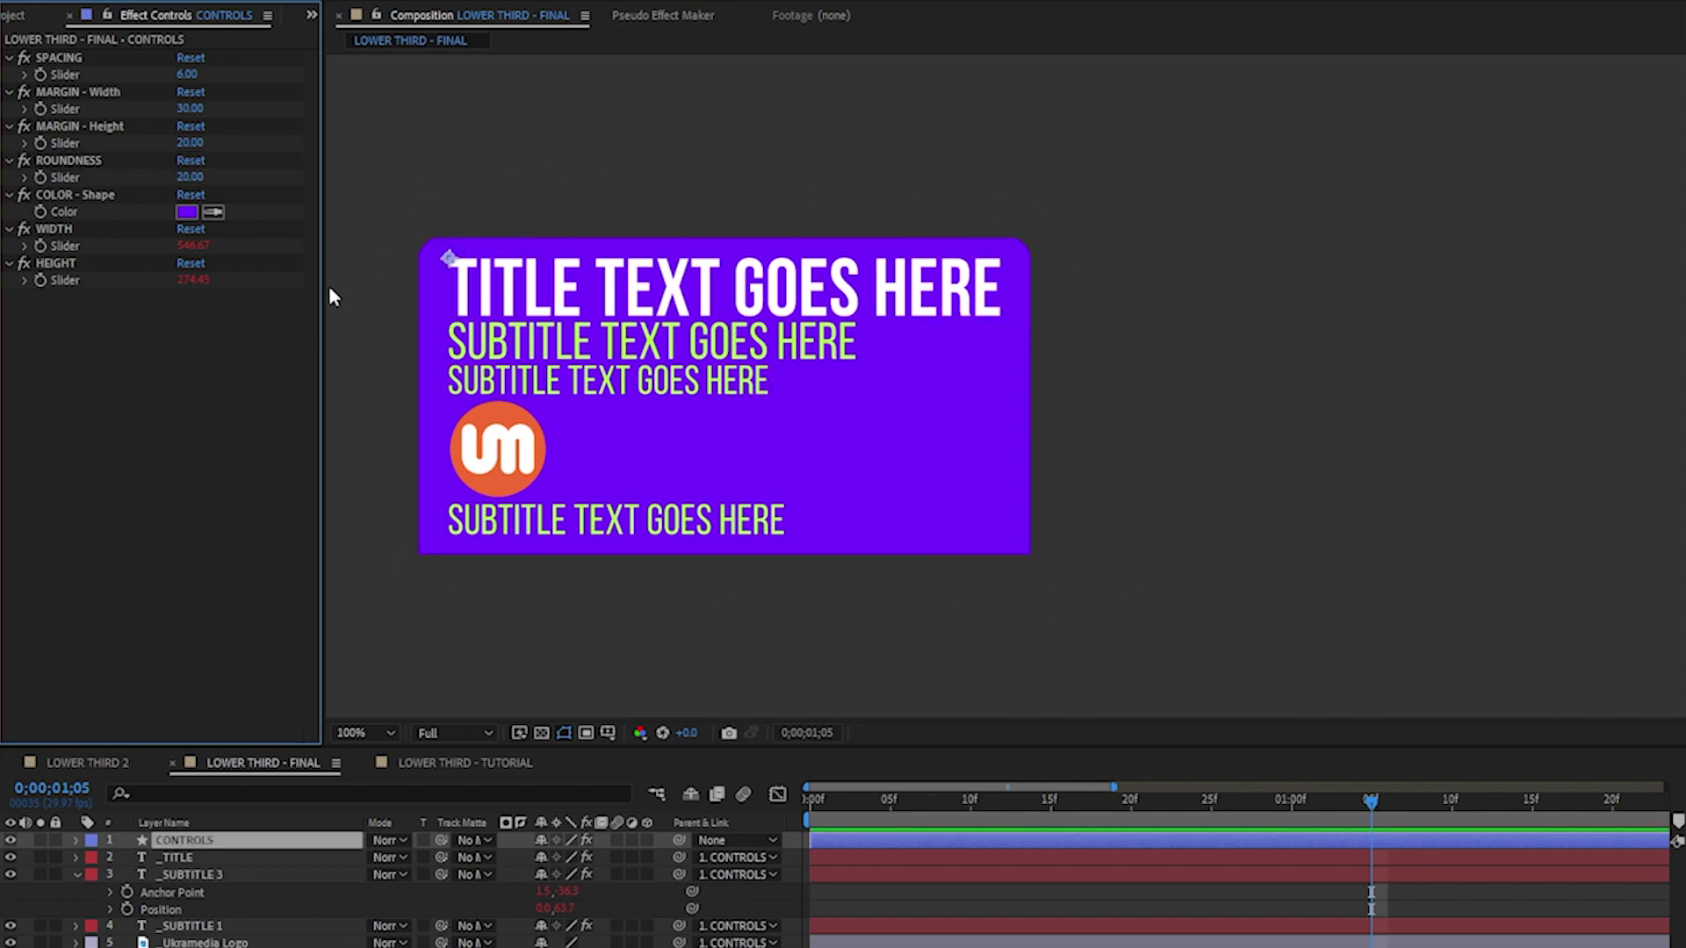
# Step: Try pink, black, near-white FCFCFC and light blue 00C0FF as the shape colour in the CONTROLS layer
pyautogui.click(187, 212)
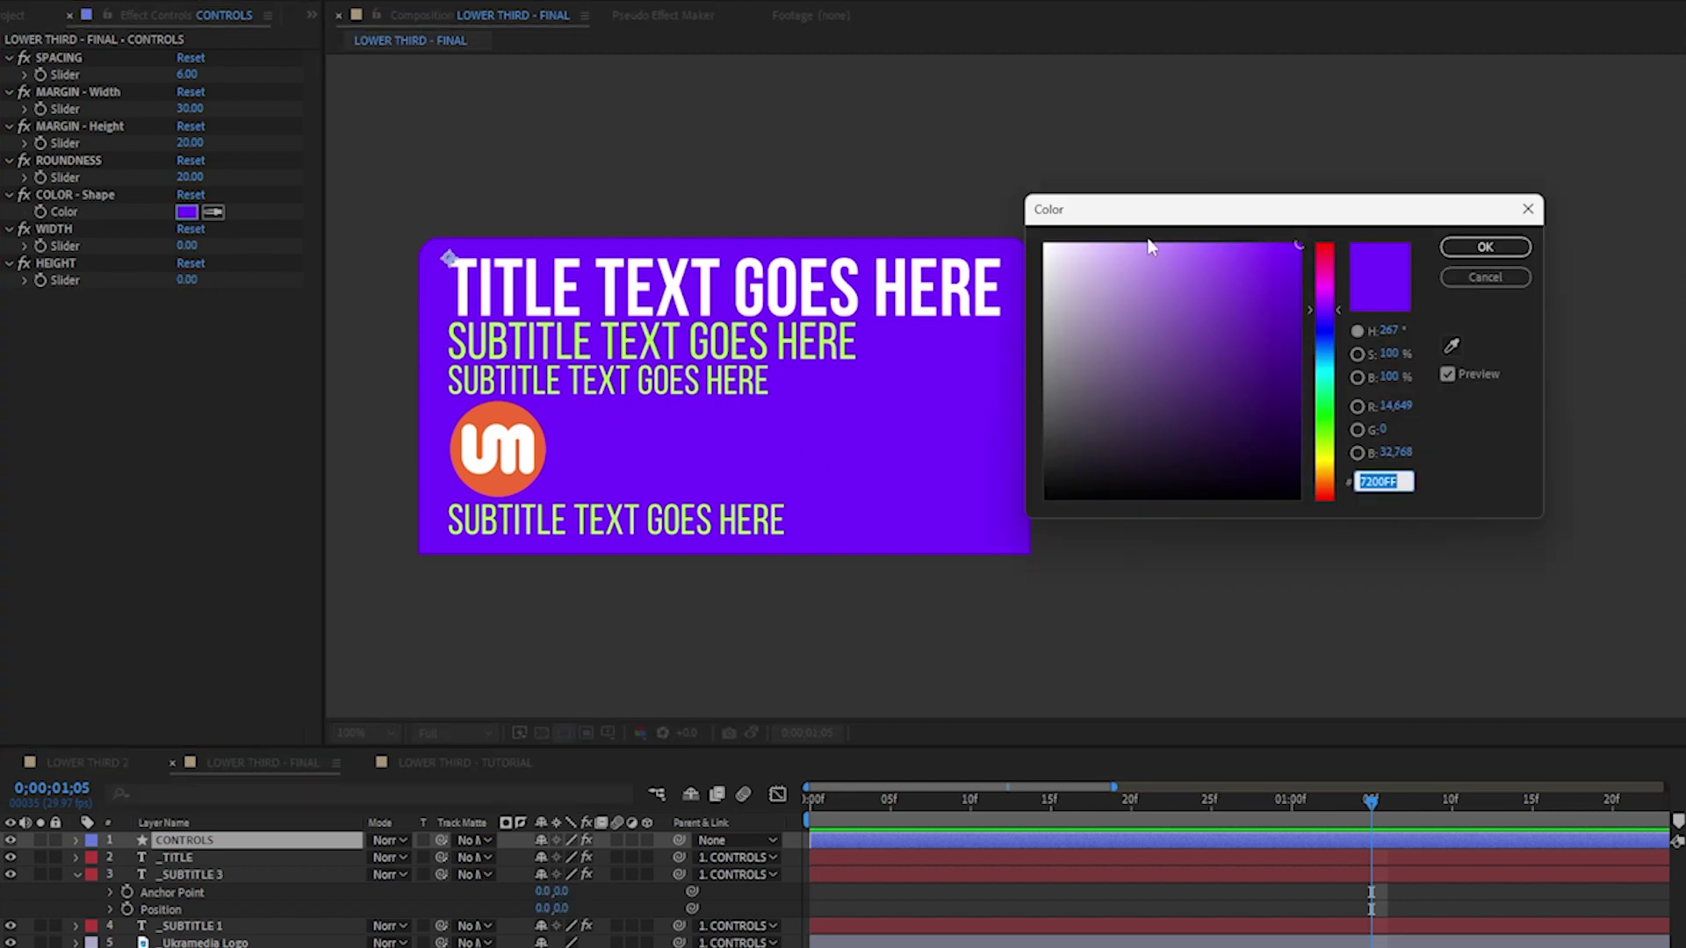
pyautogui.moveTo(1155, 210); pyautogui.dragTo(1212, 206)
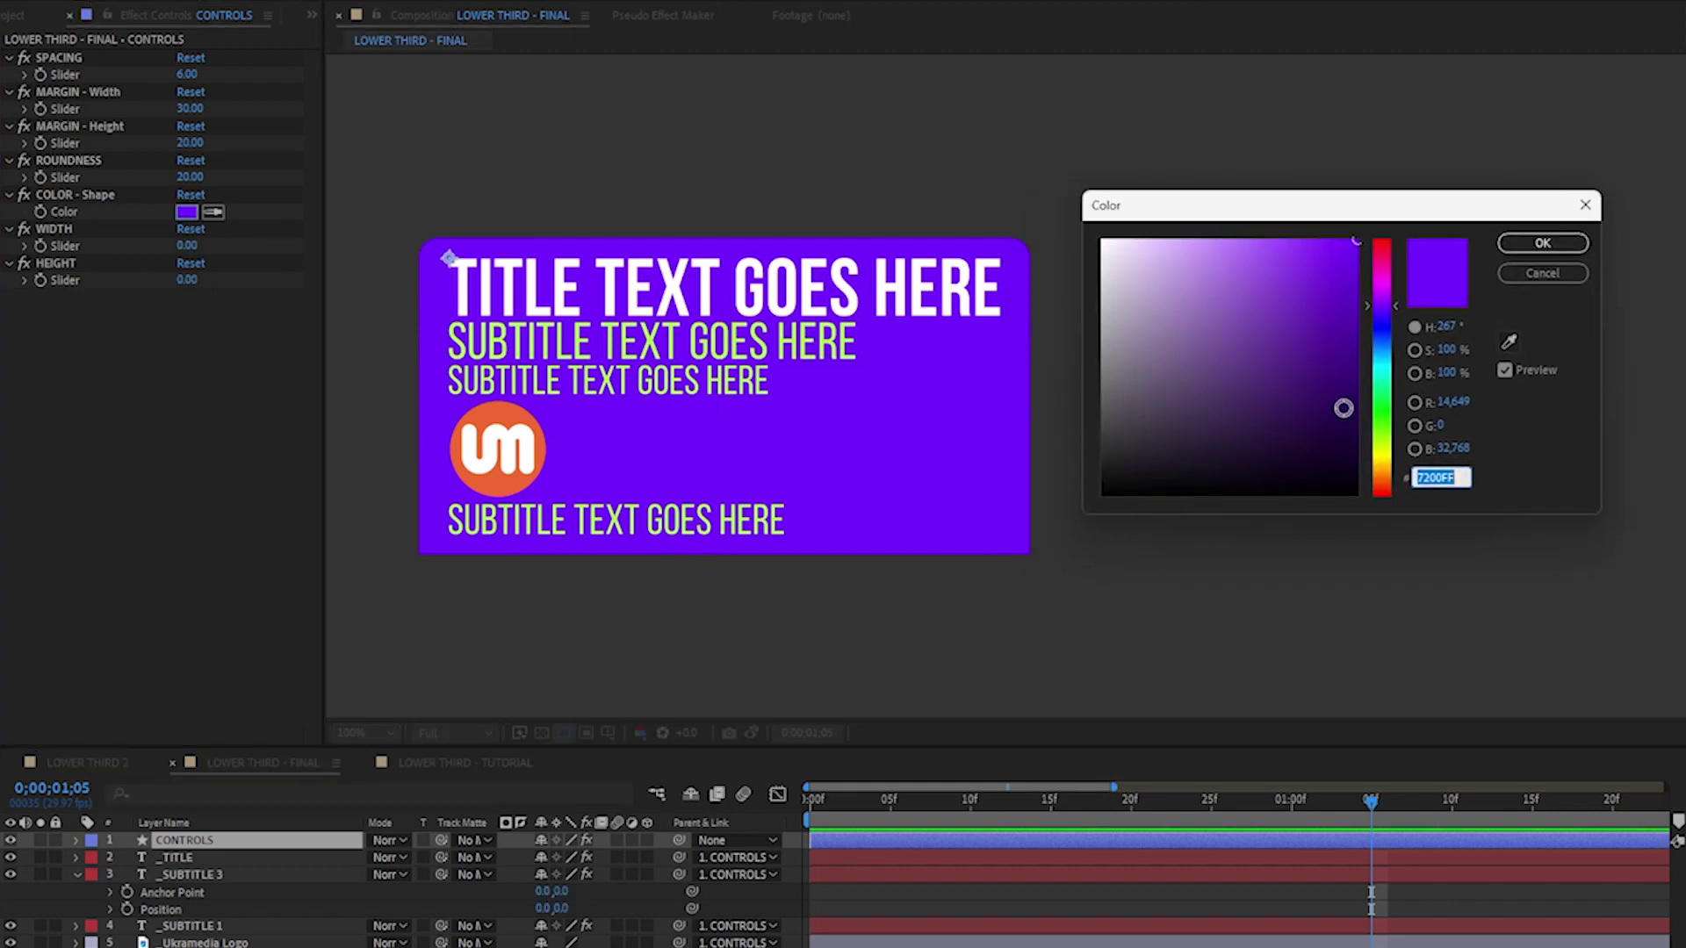
pyautogui.moveTo(1381, 396); pyautogui.dragTo(1388, 258)
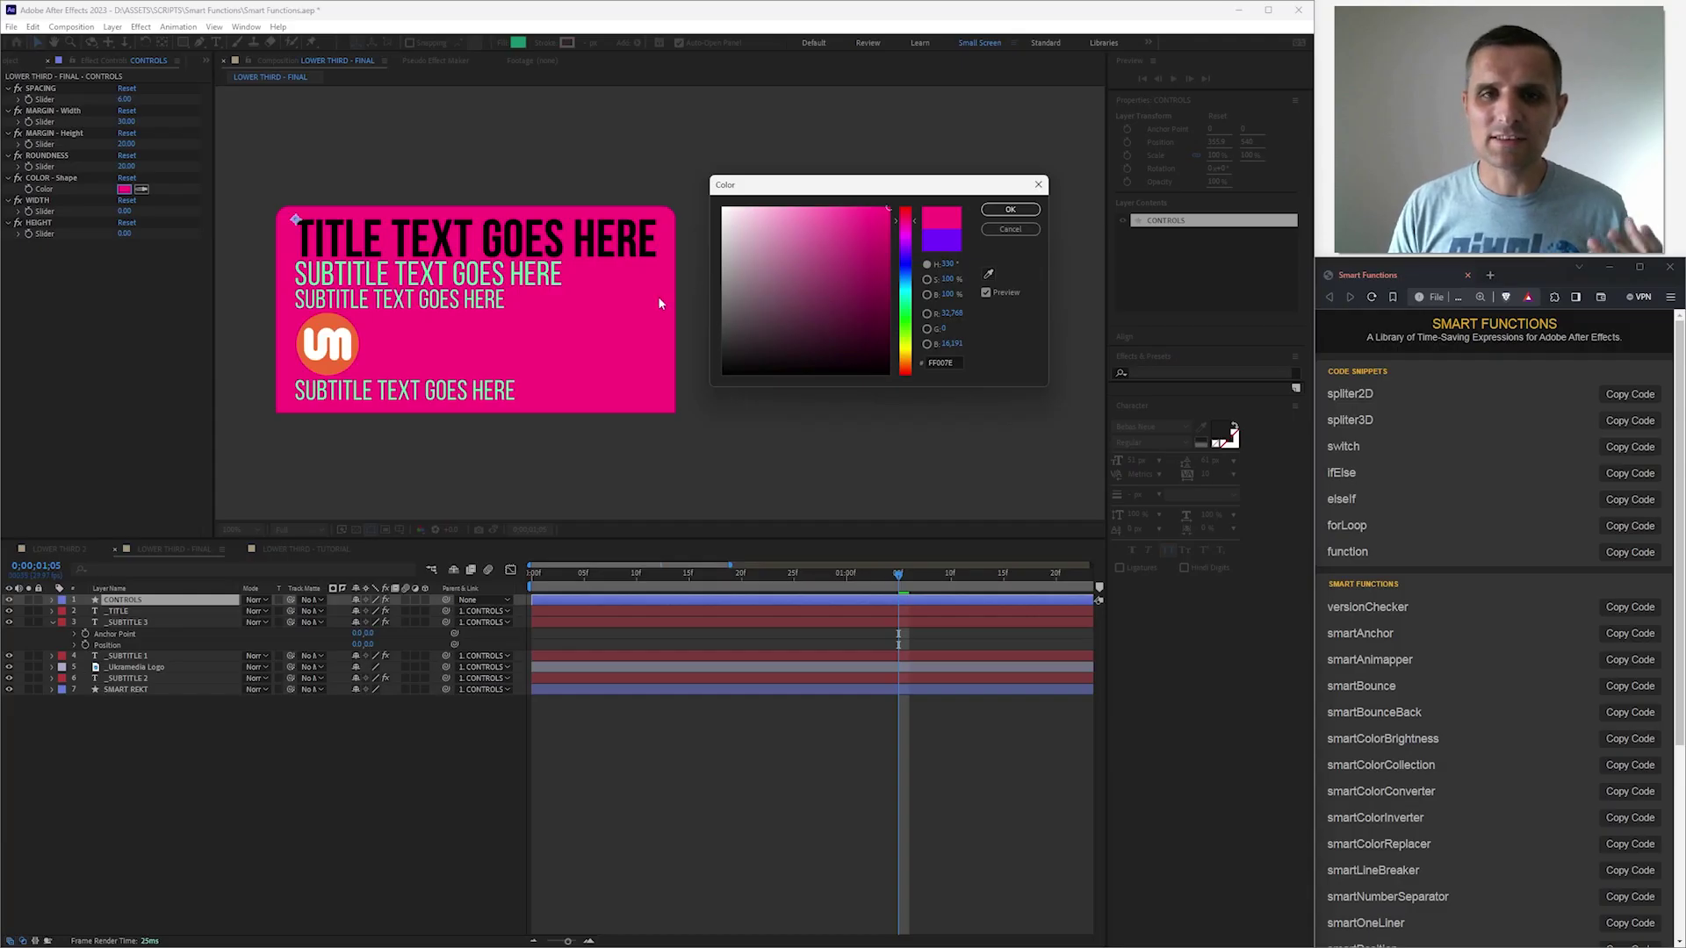
pyautogui.moveTo(734, 363); pyautogui.dragTo(707, 381)
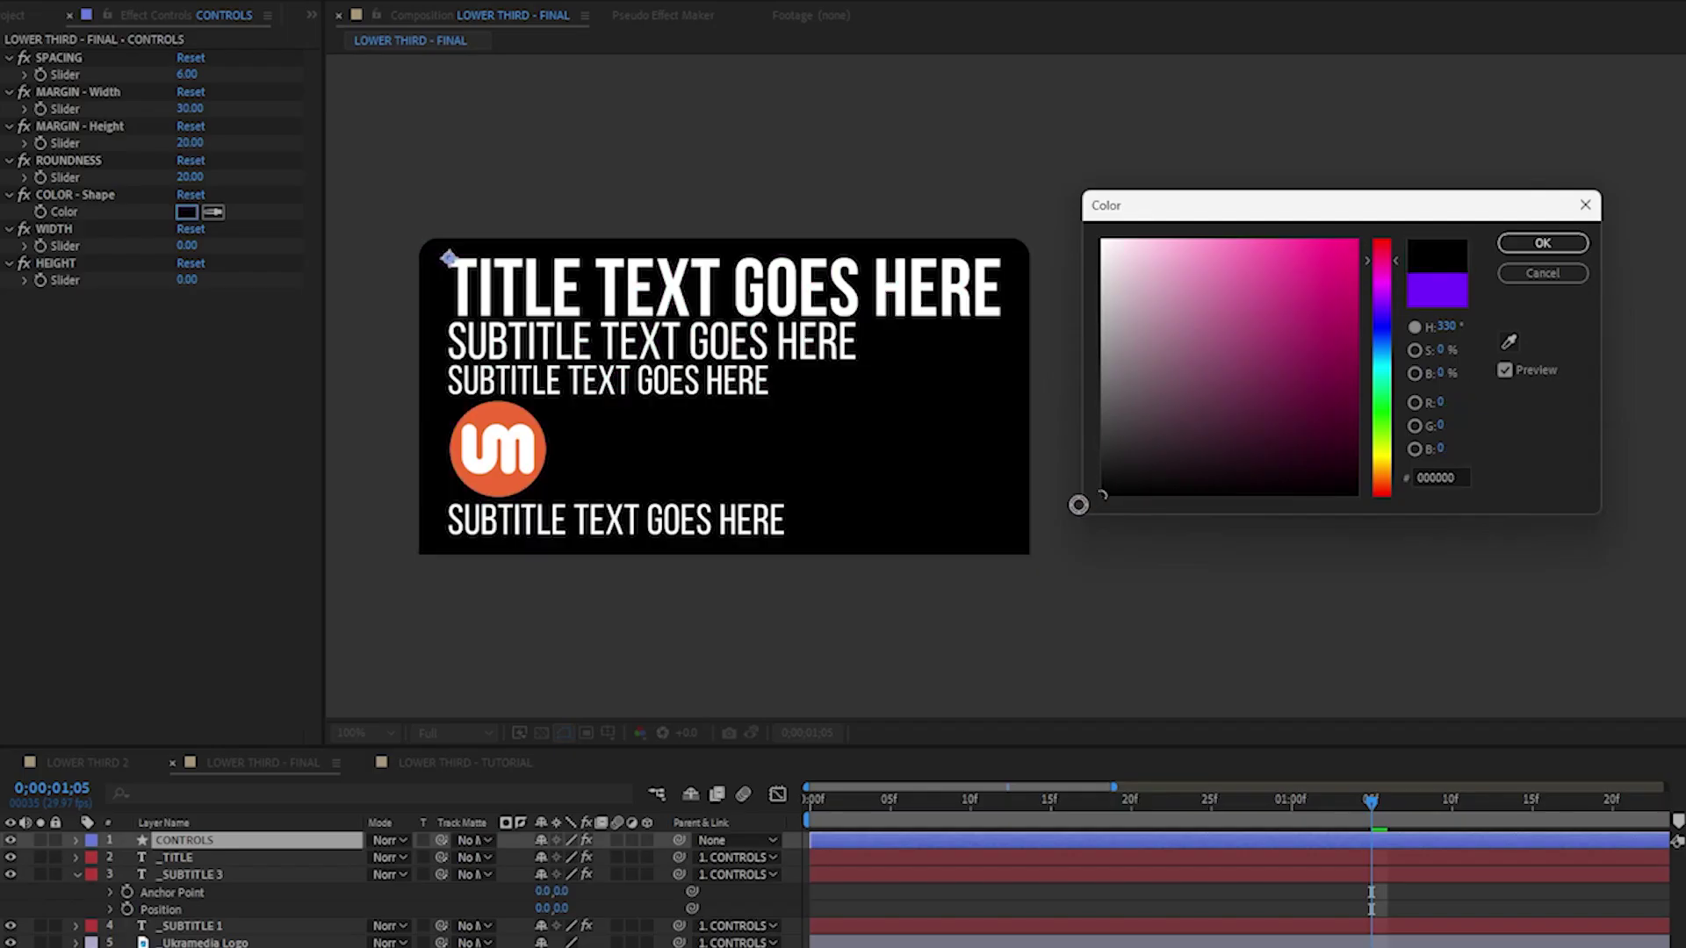
pyautogui.moveTo(1201, 404)
pyautogui.mouseDown()
pyautogui.moveTo(1084, 395)
pyautogui.moveTo(1039, 237)
pyautogui.mouseUp()
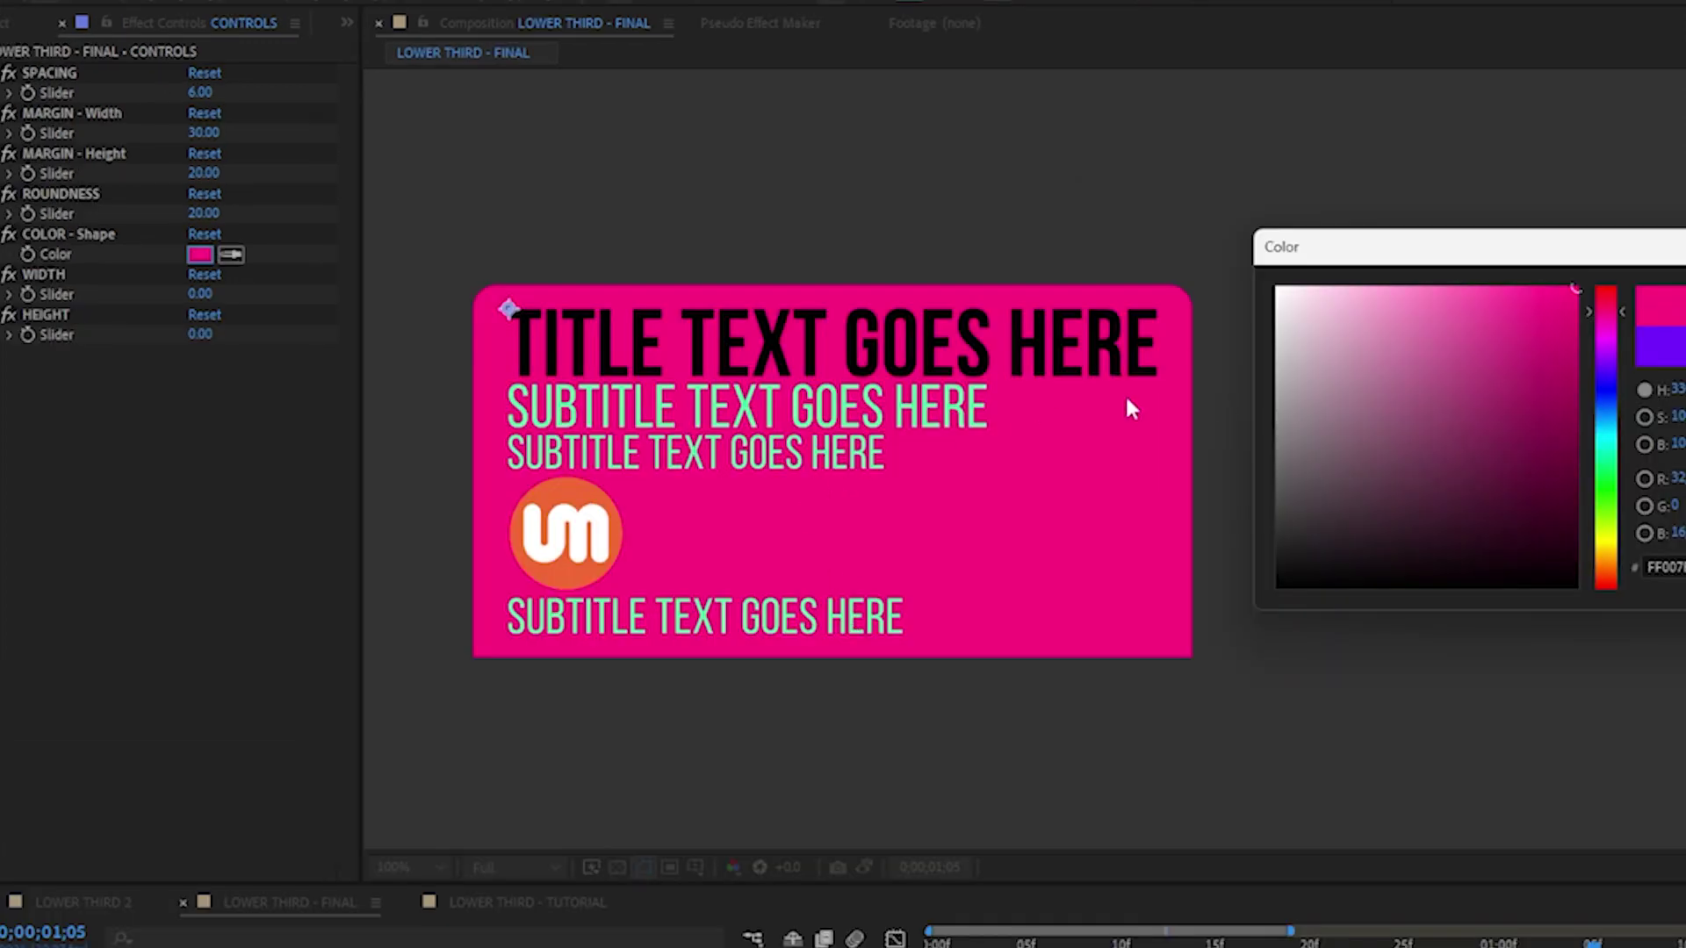
pyautogui.moveTo(1605, 311); pyautogui.dragTo(1605, 425)
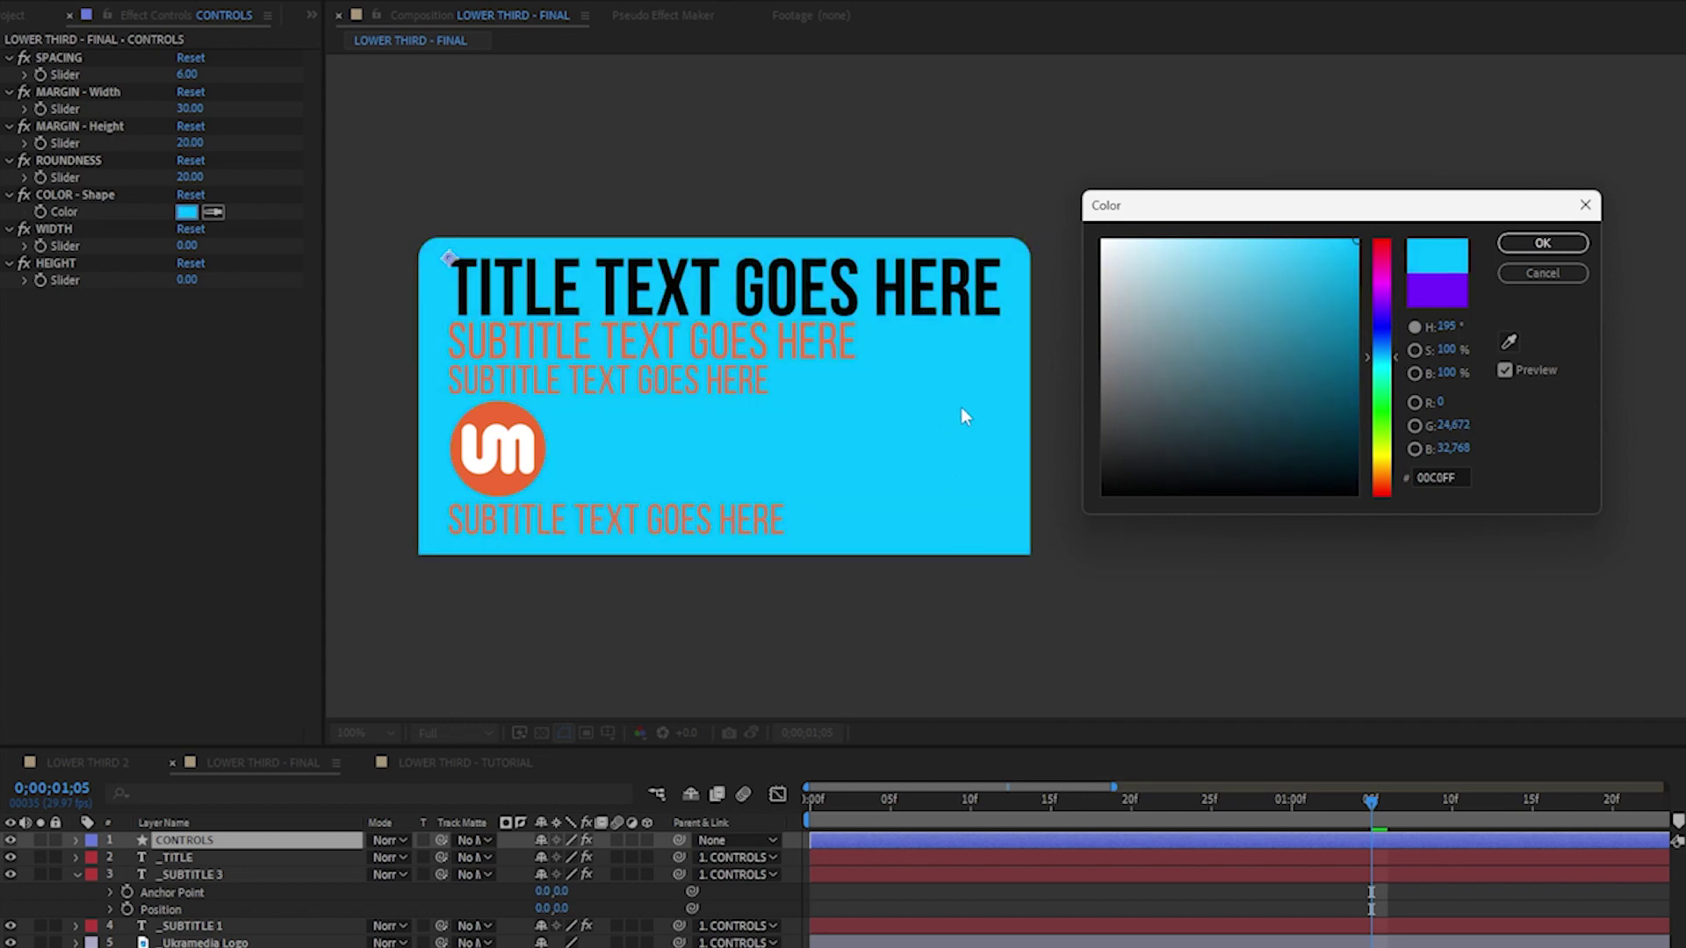
pyautogui.moveTo(1385, 378); pyautogui.dragTo(1391, 272)
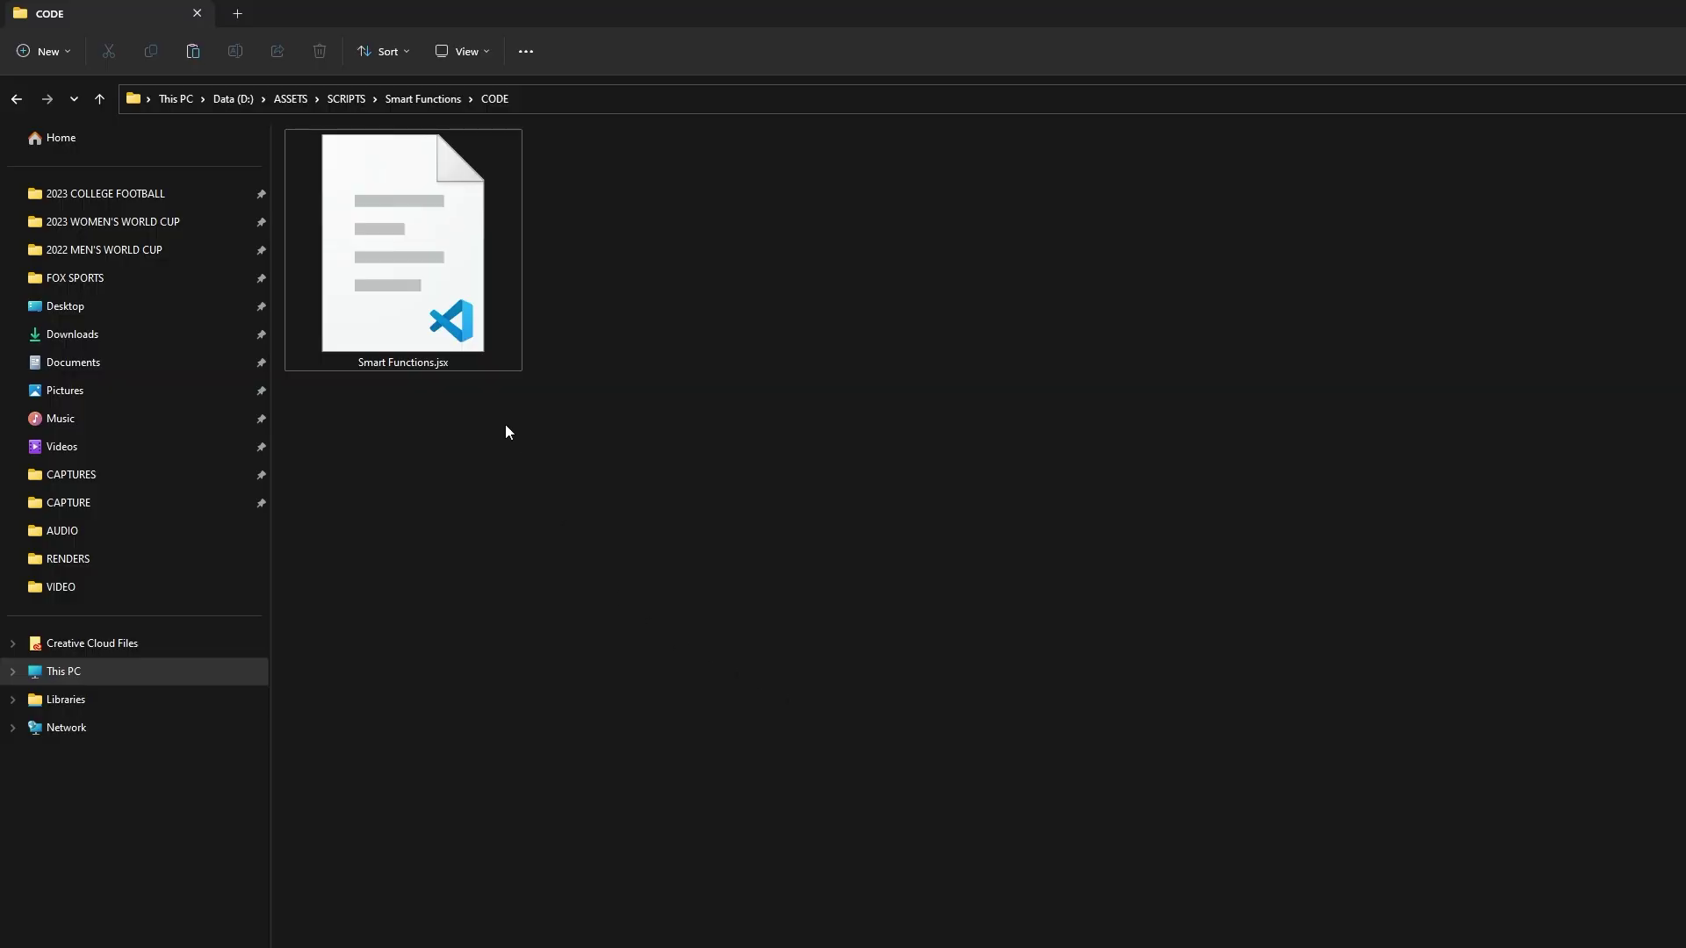
# Step: Locate Smart Functions.jsx in the CODE folder and examine the smartAnchor code, description and parameters on the Smart Functions browser page
pyautogui.click(485, 363)
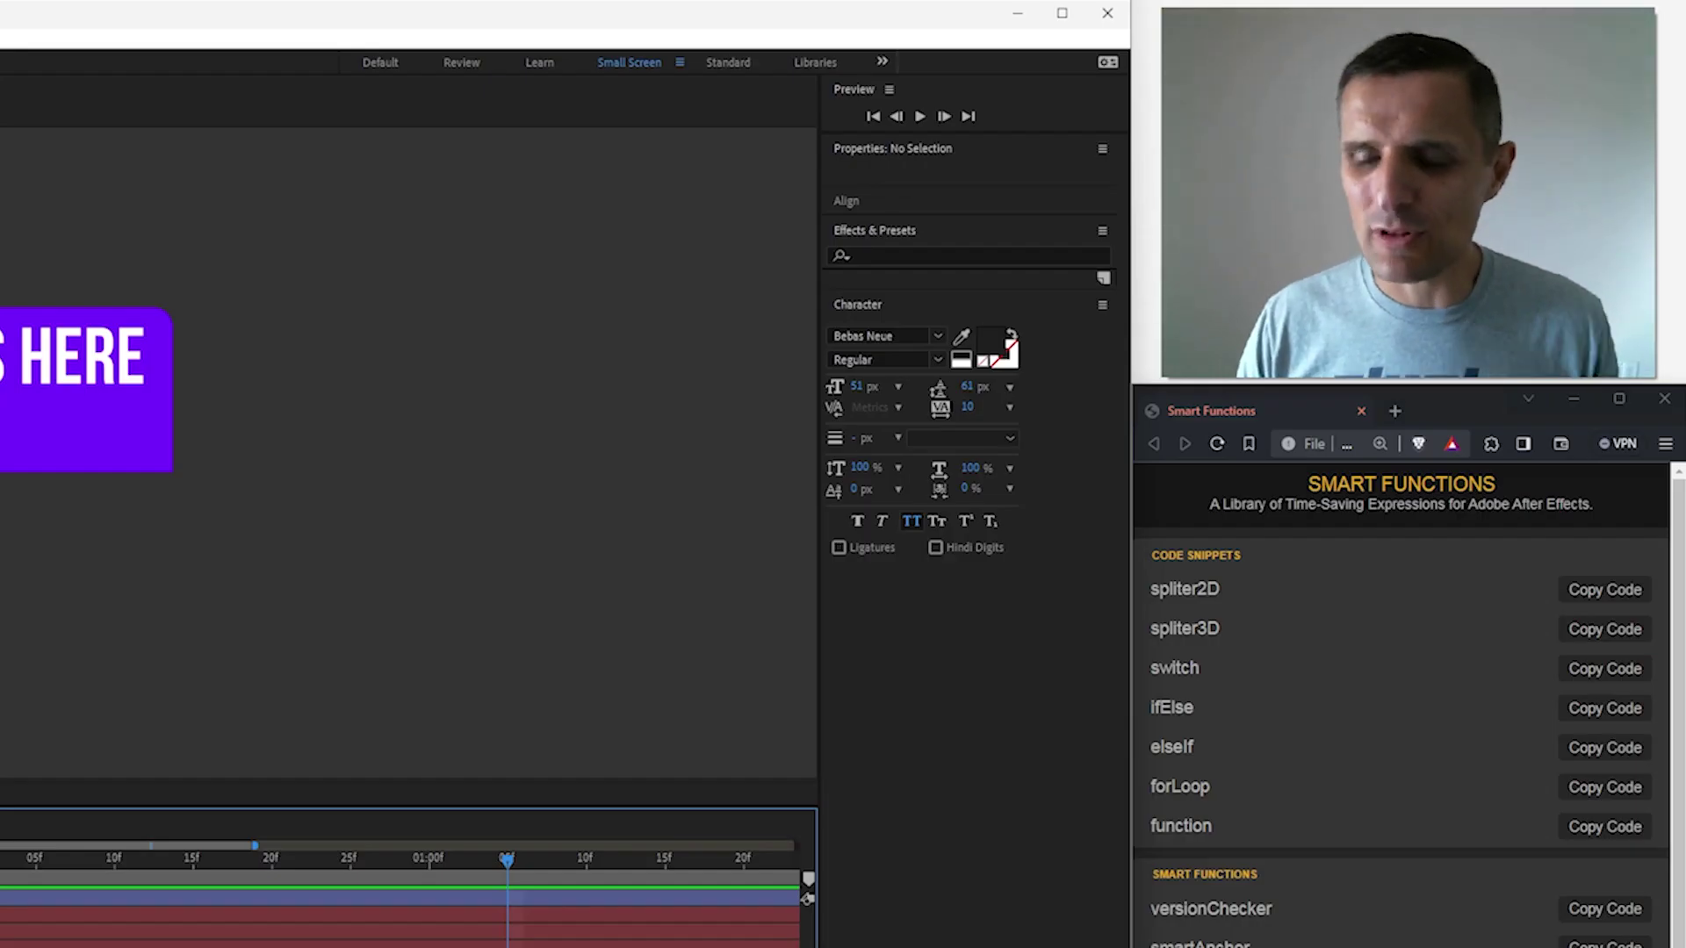
pyautogui.scroll(-1, 1341, 937)
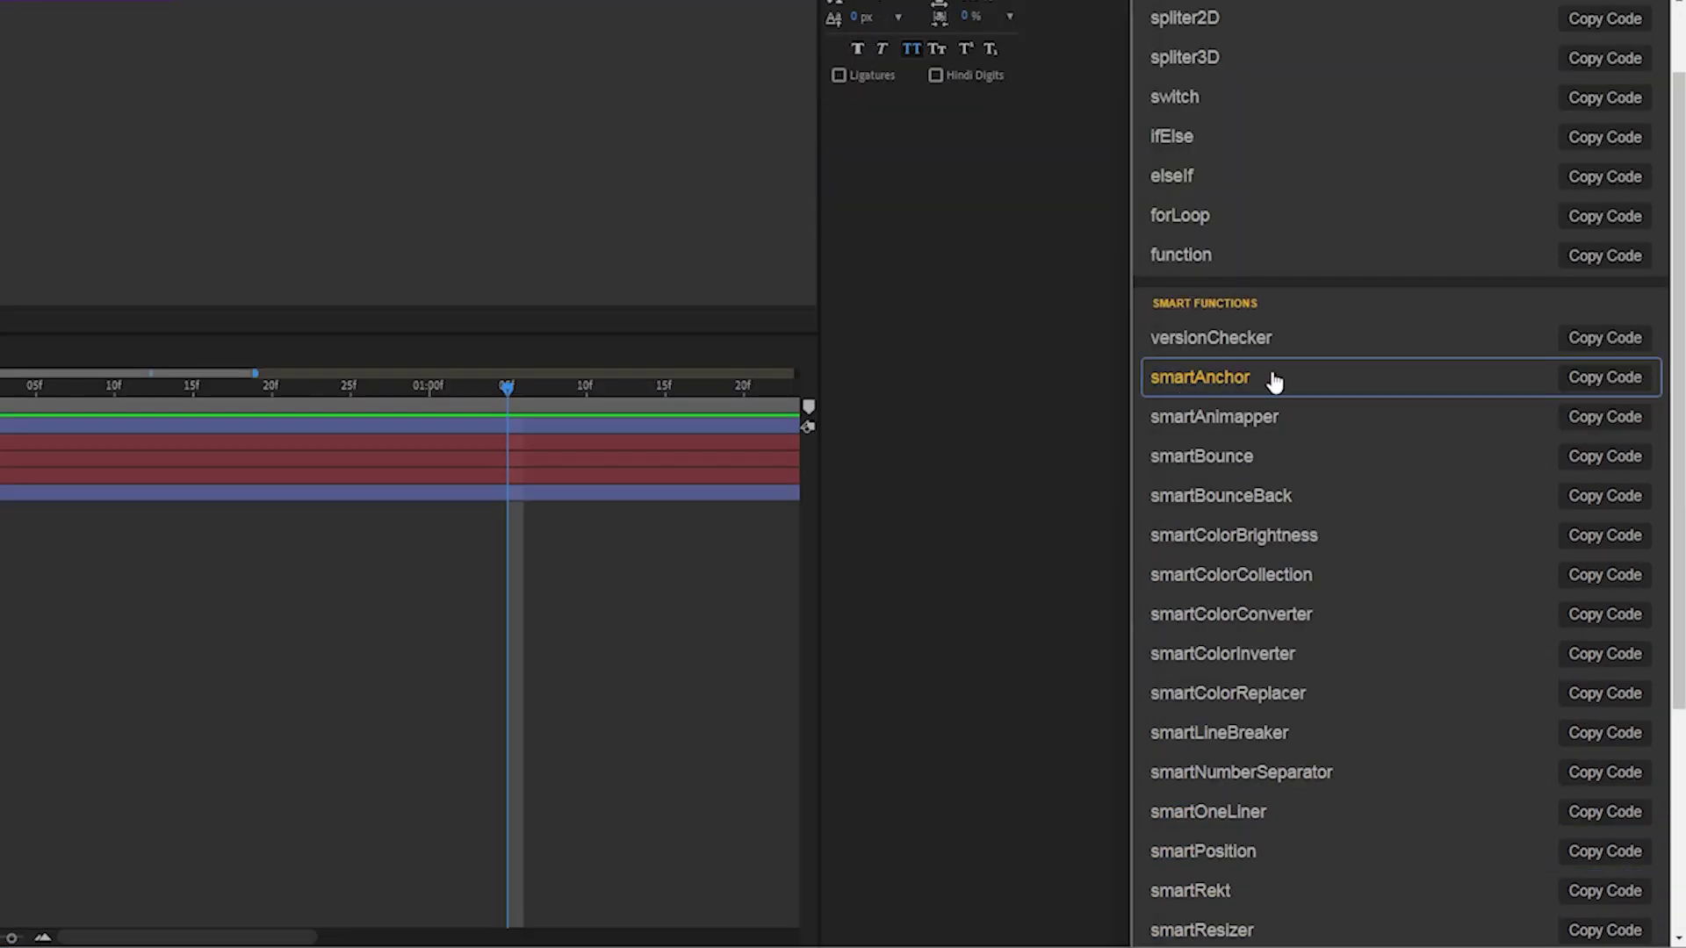
pyautogui.click(1274, 380)
pyautogui.scroll(-2, 1227, 256)
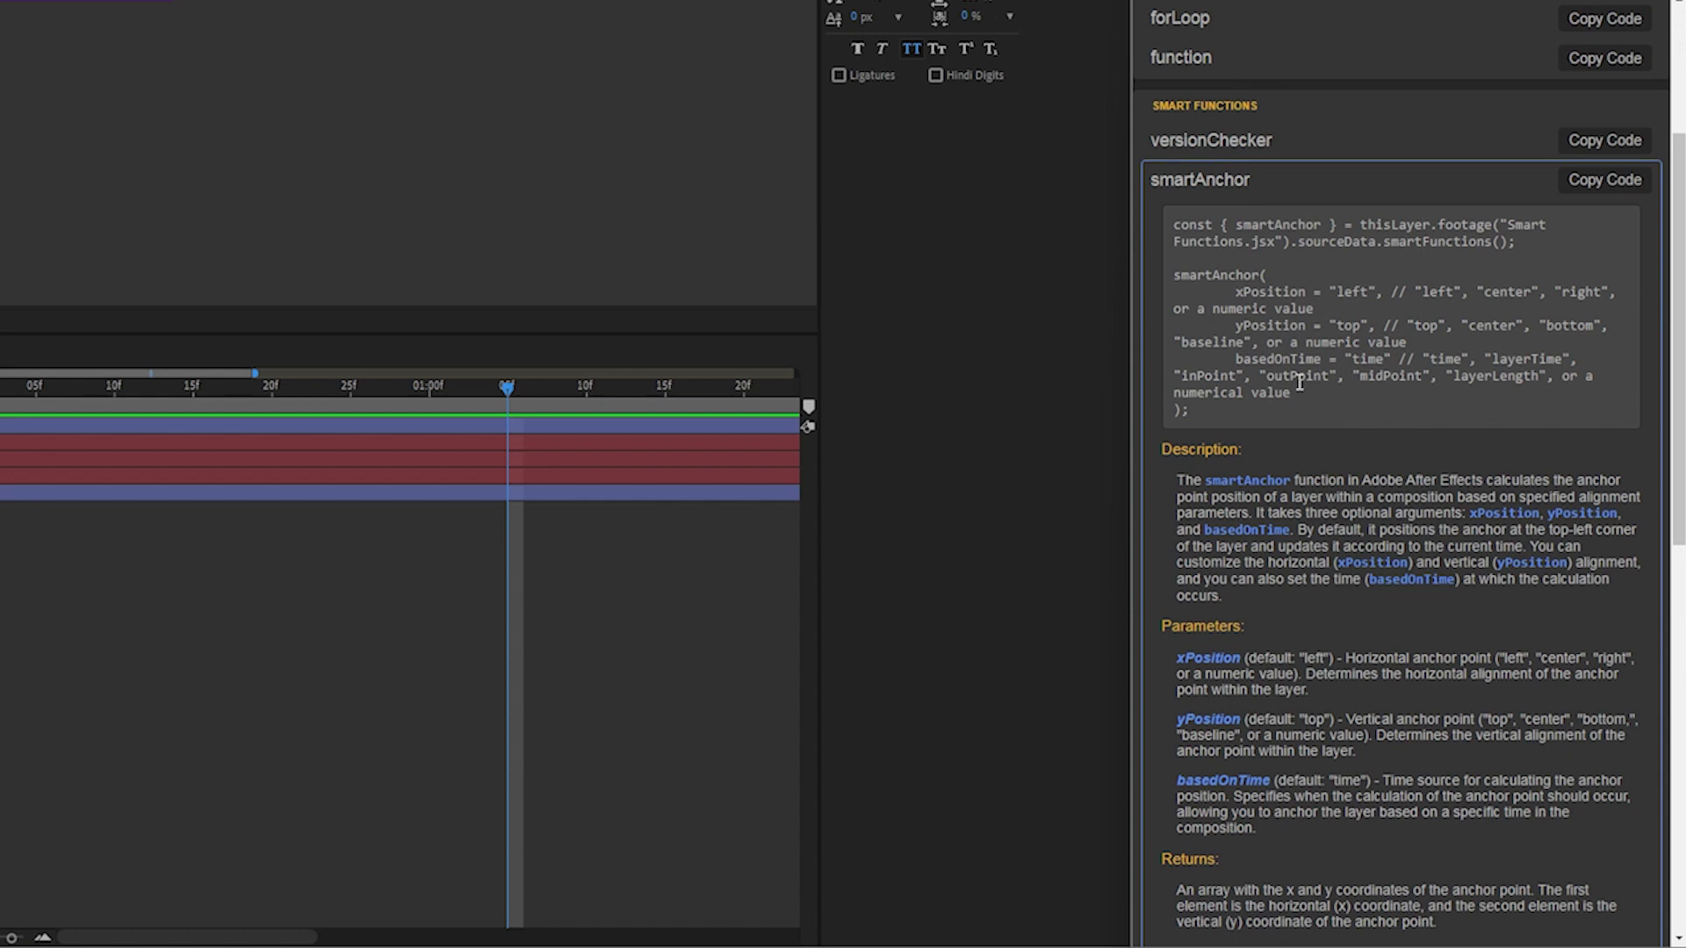
pyautogui.scroll(-2, 1299, 383)
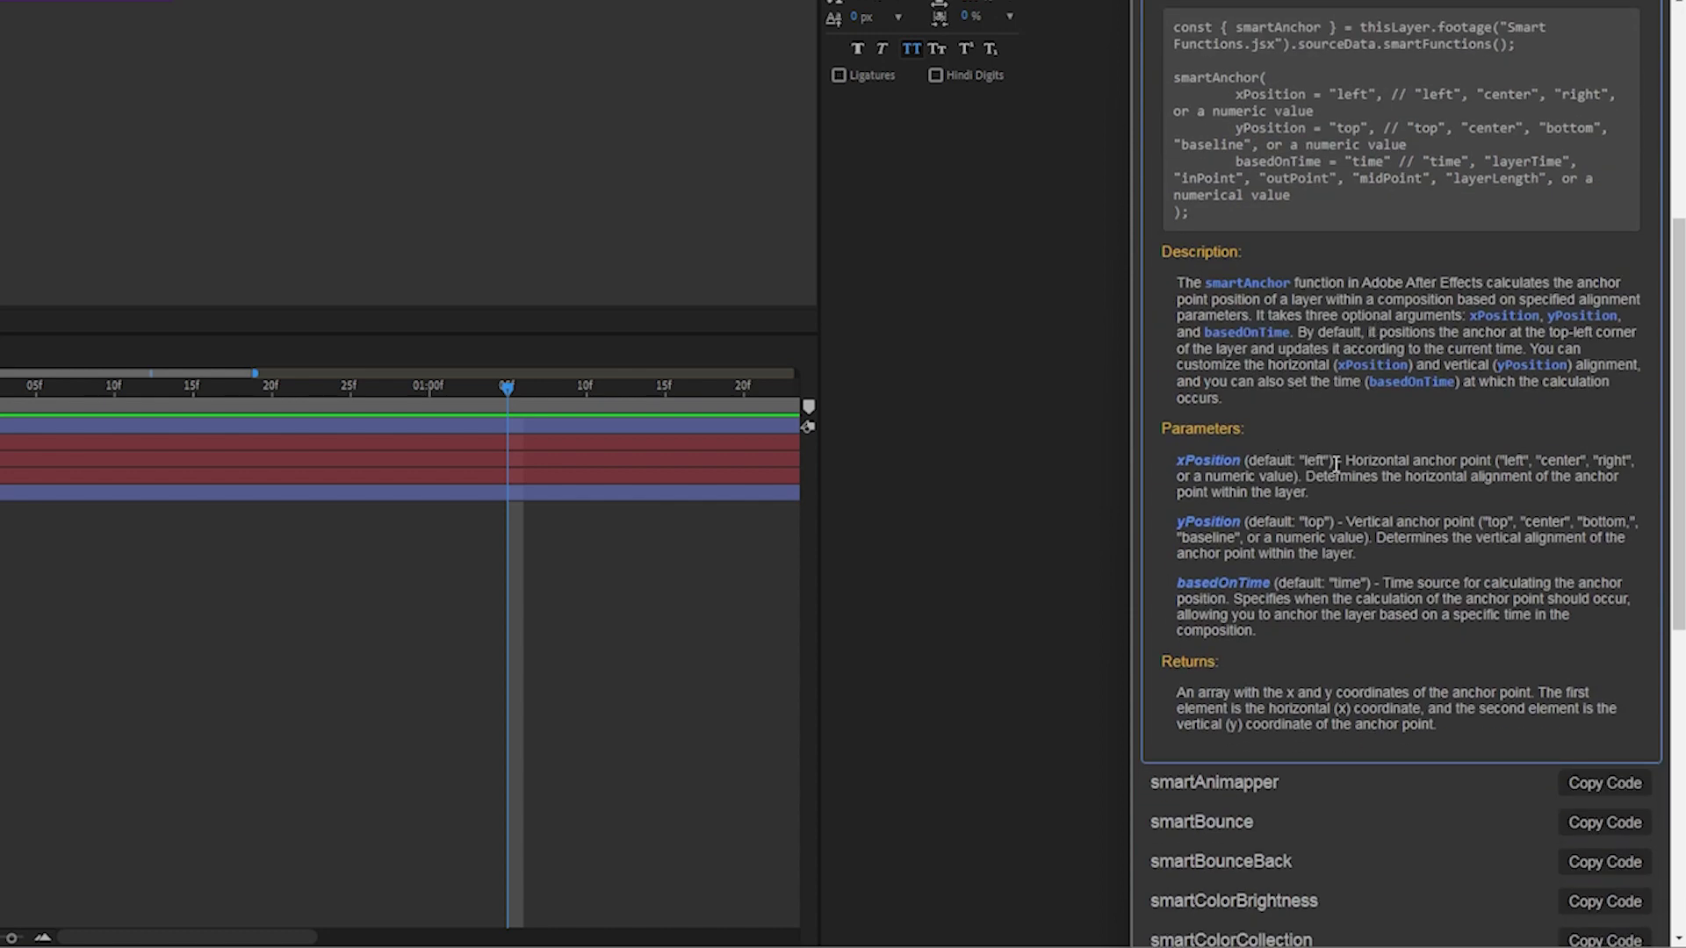
pyautogui.scroll(2, 1352, 526)
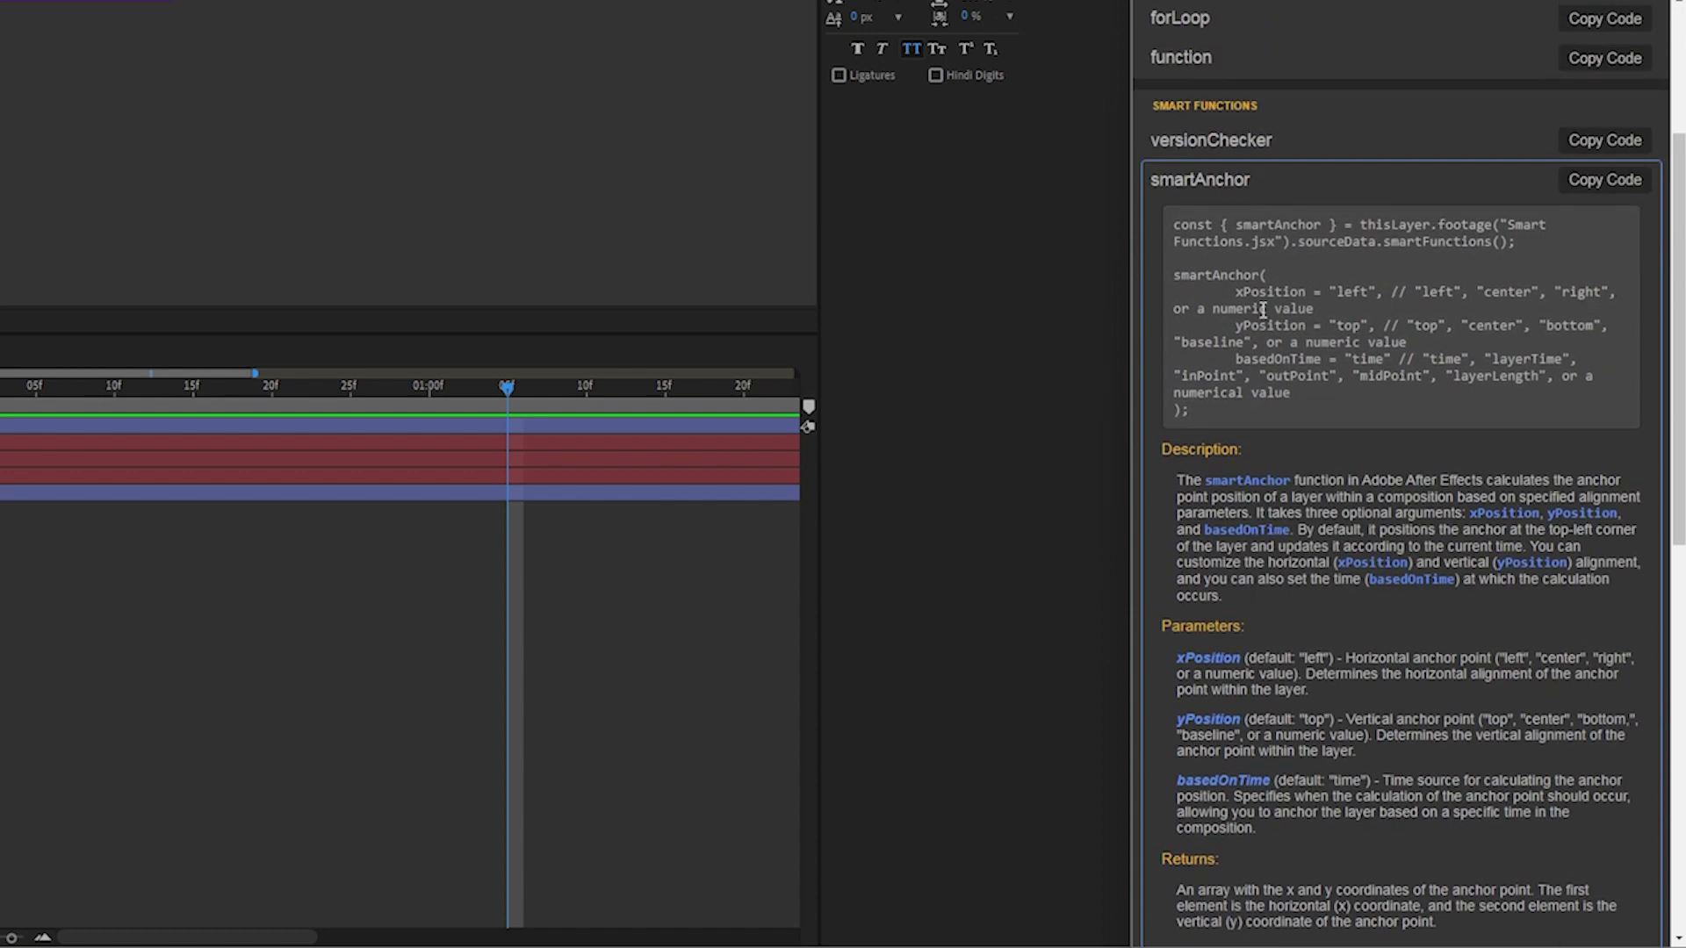
# Step: Collapse the smartAnchor details and look through the list of available functions on the Smart Functions page
pyautogui.click(1279, 180)
pyautogui.scroll(-1, 1264, 544)
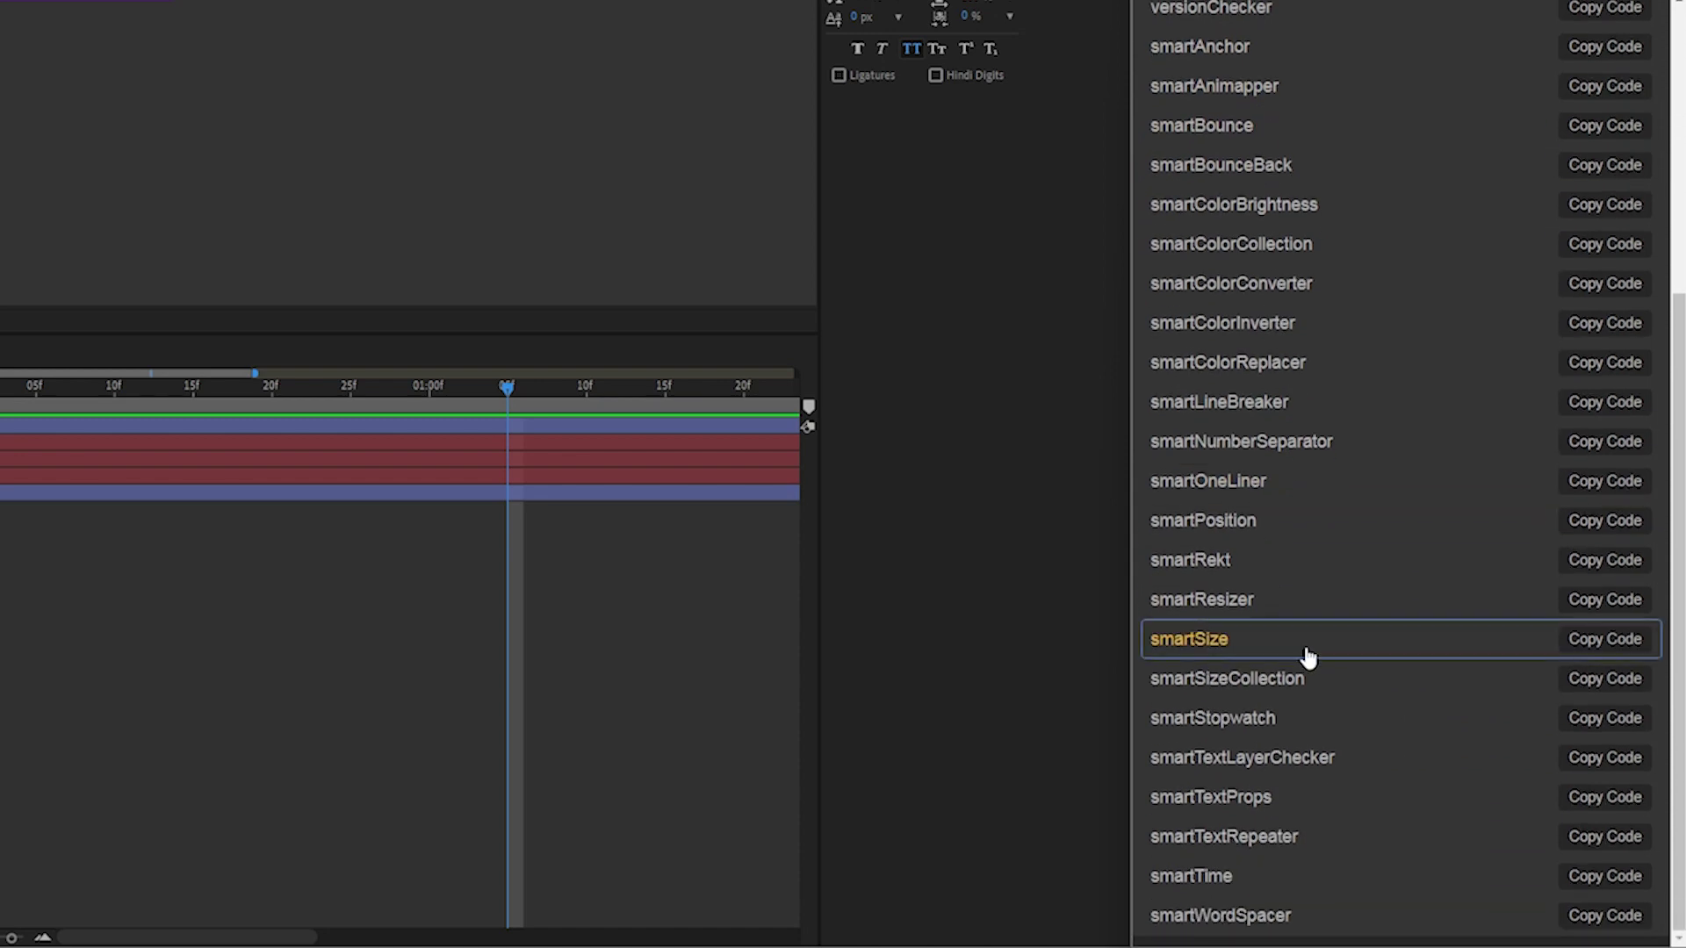
pyautogui.scroll(4, 1309, 656)
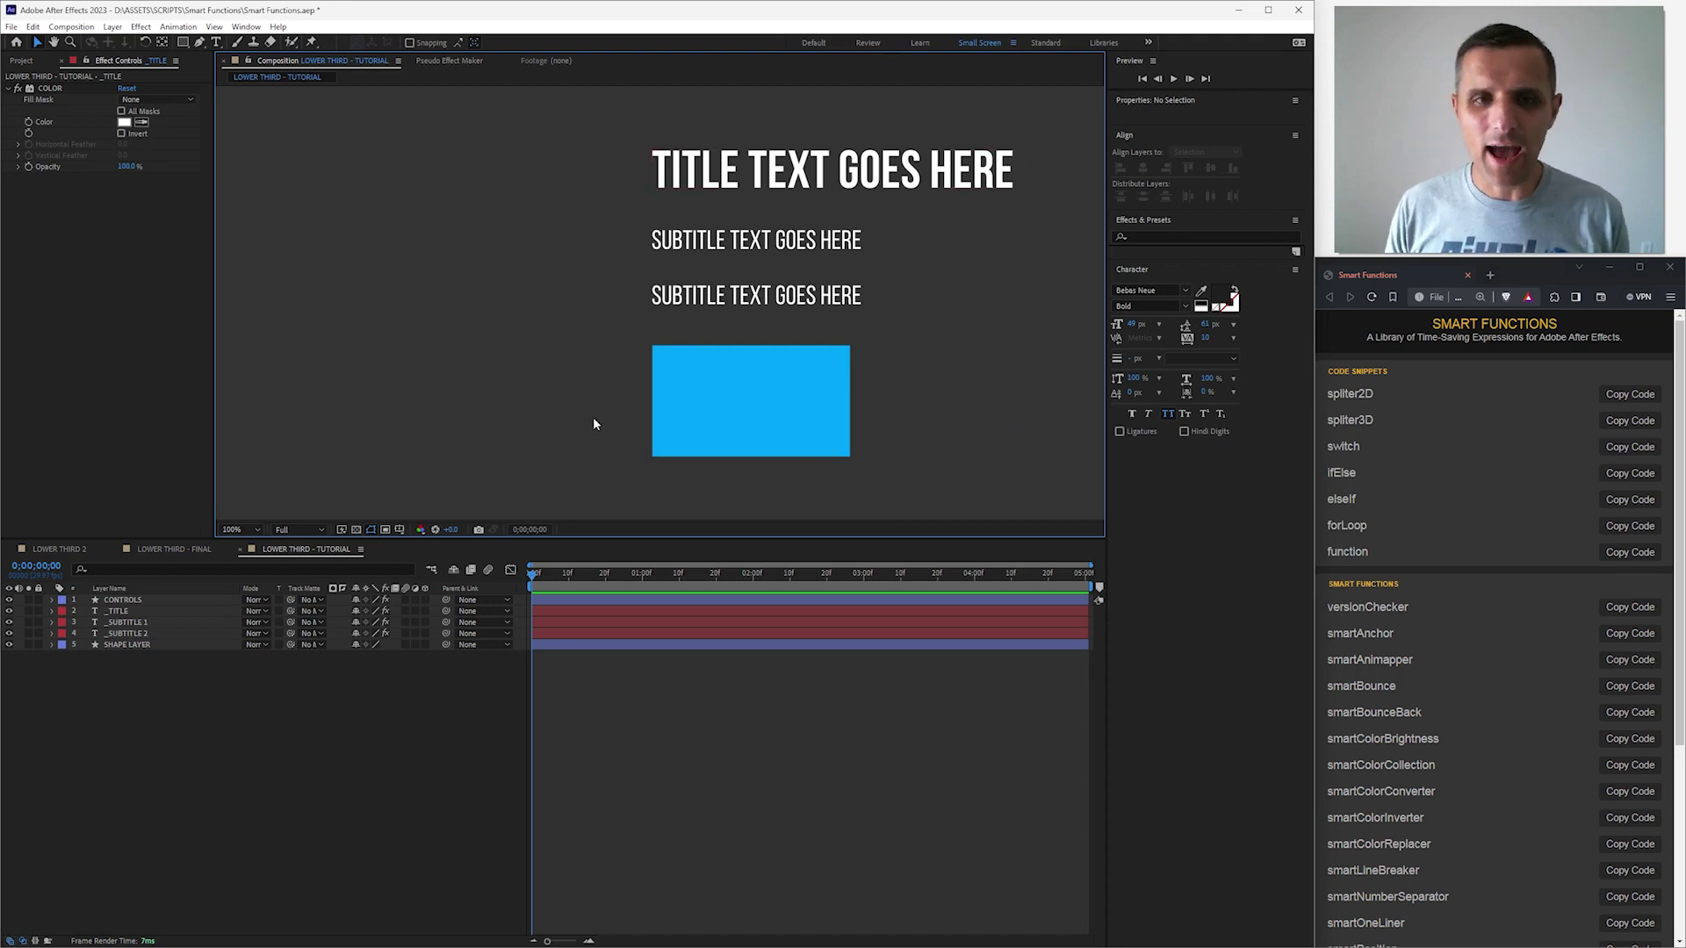
# Step: Examine the effects on the CONTROLS layer and the Expression Controls available to add in the LOWER THIRD - TUTORIAL composition
pyautogui.click(176, 599)
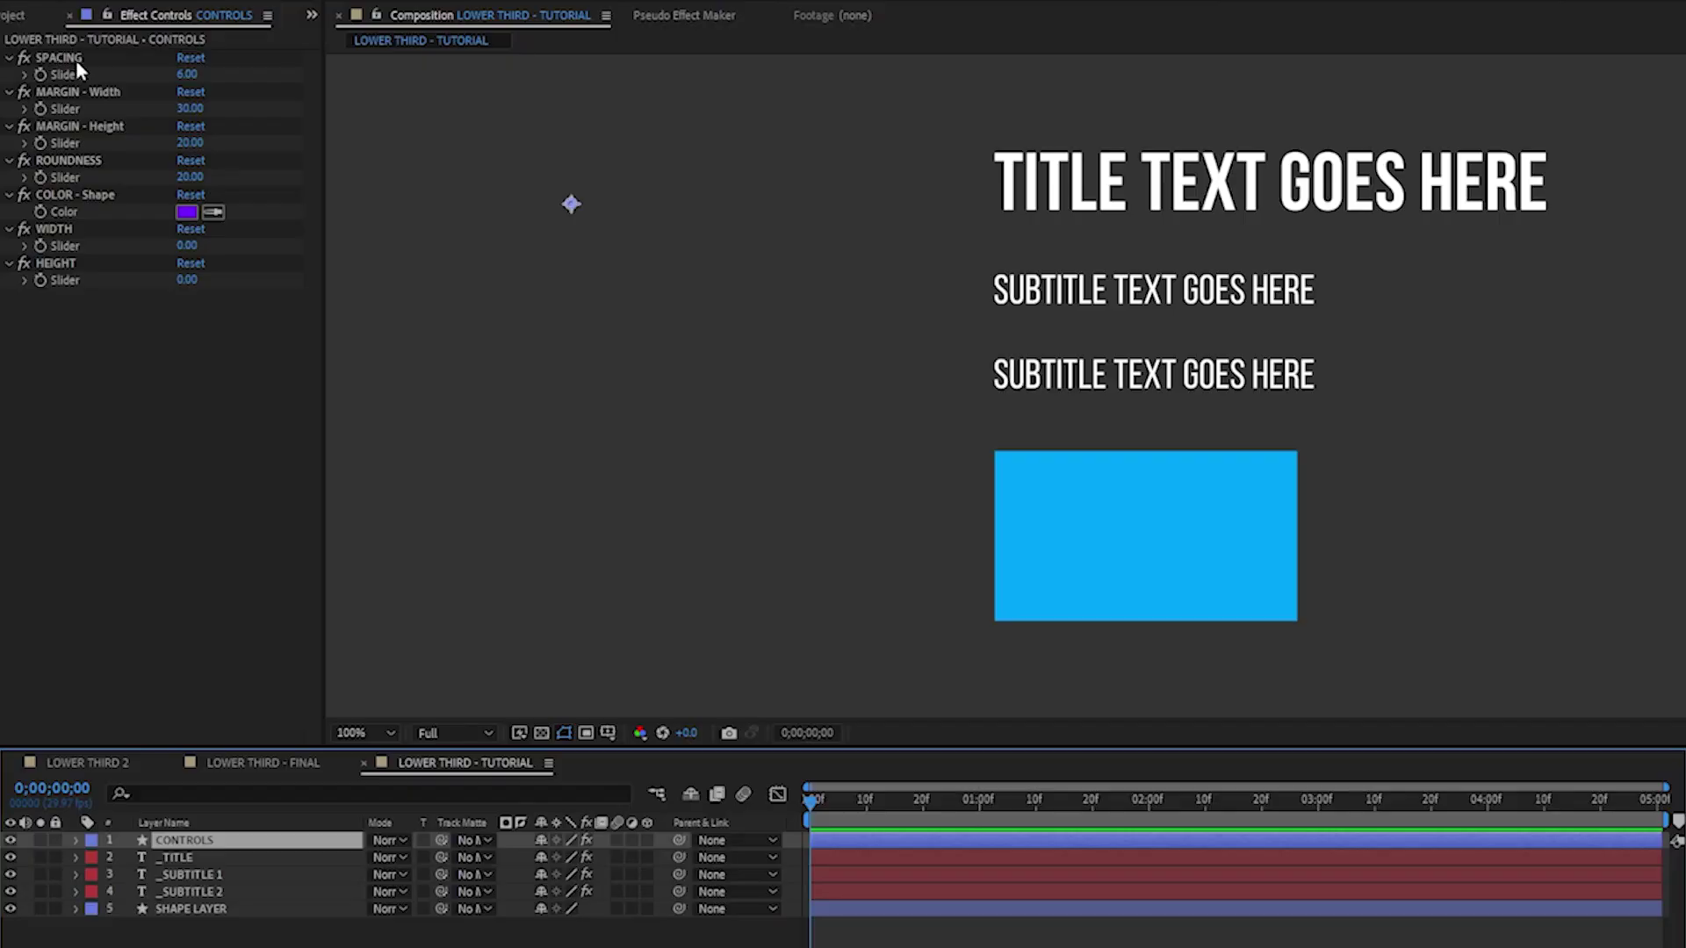
pyautogui.rightClick(112, 354)
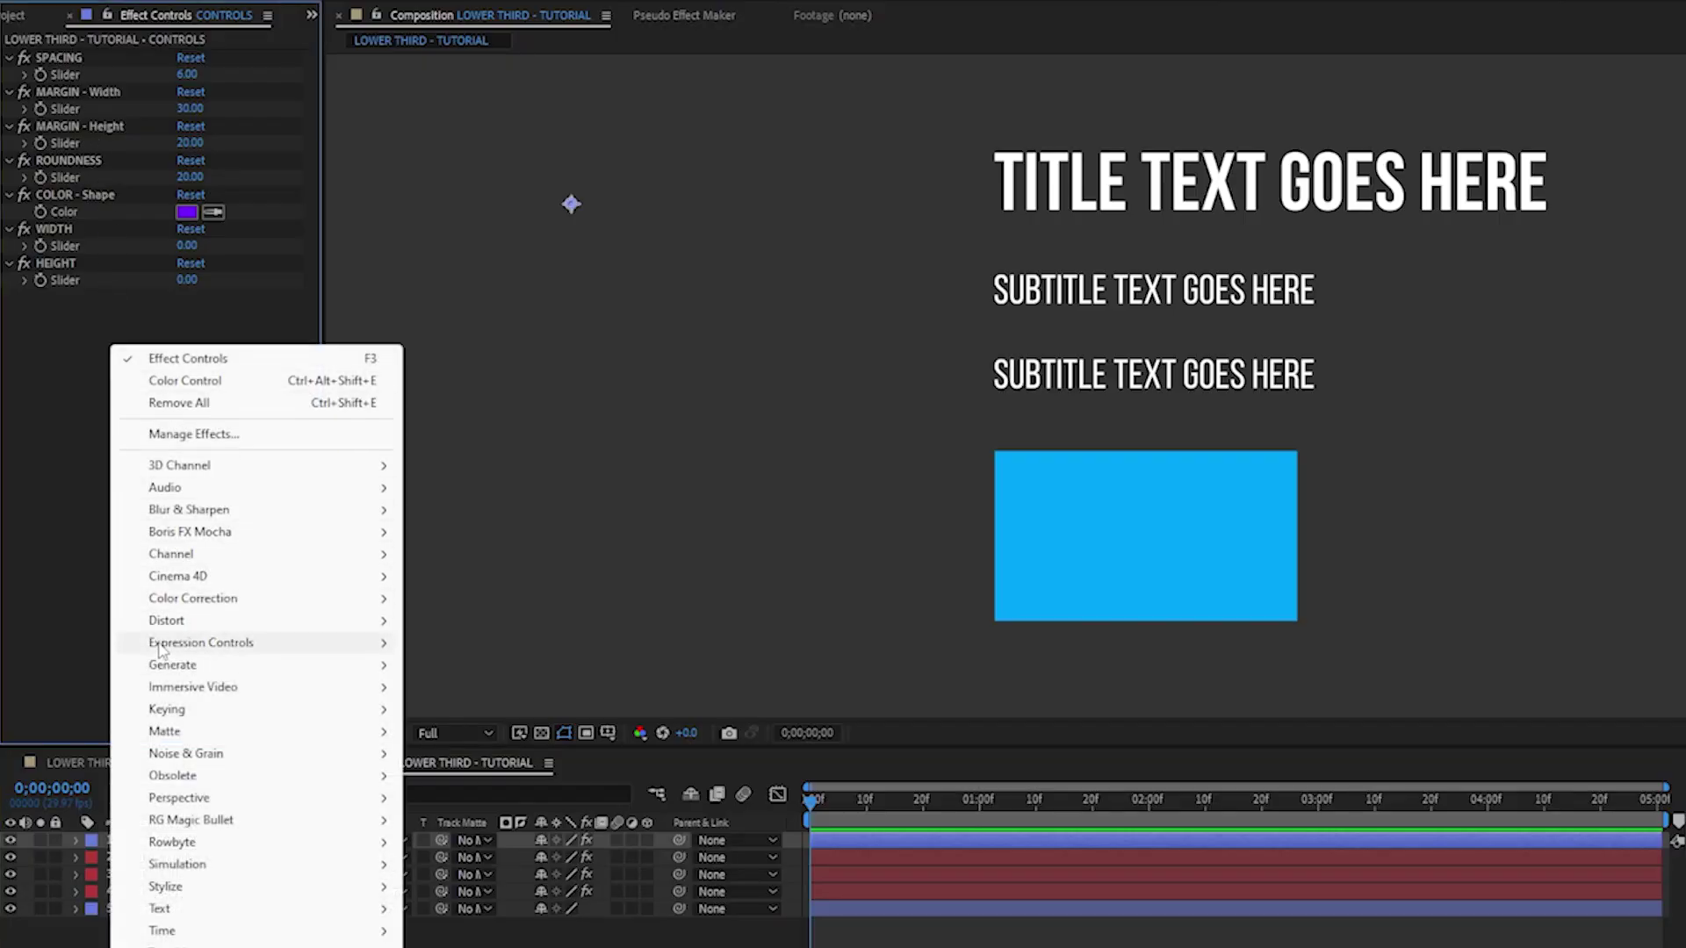
pyautogui.moveTo(268, 650)
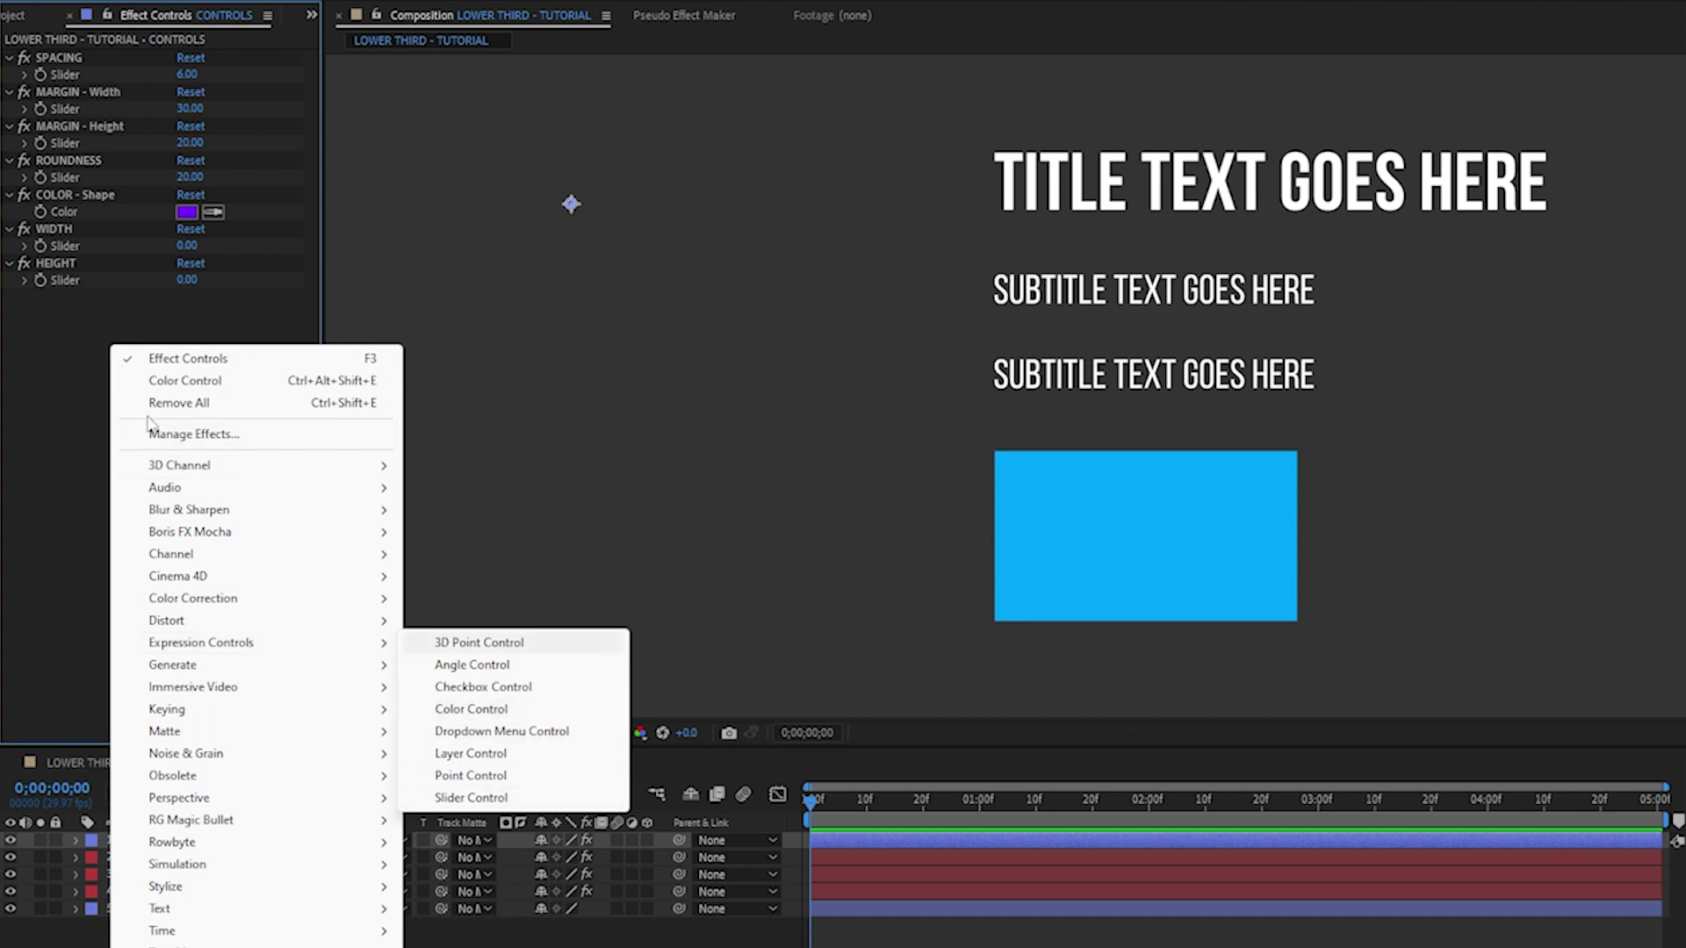
pyautogui.click(111, 281)
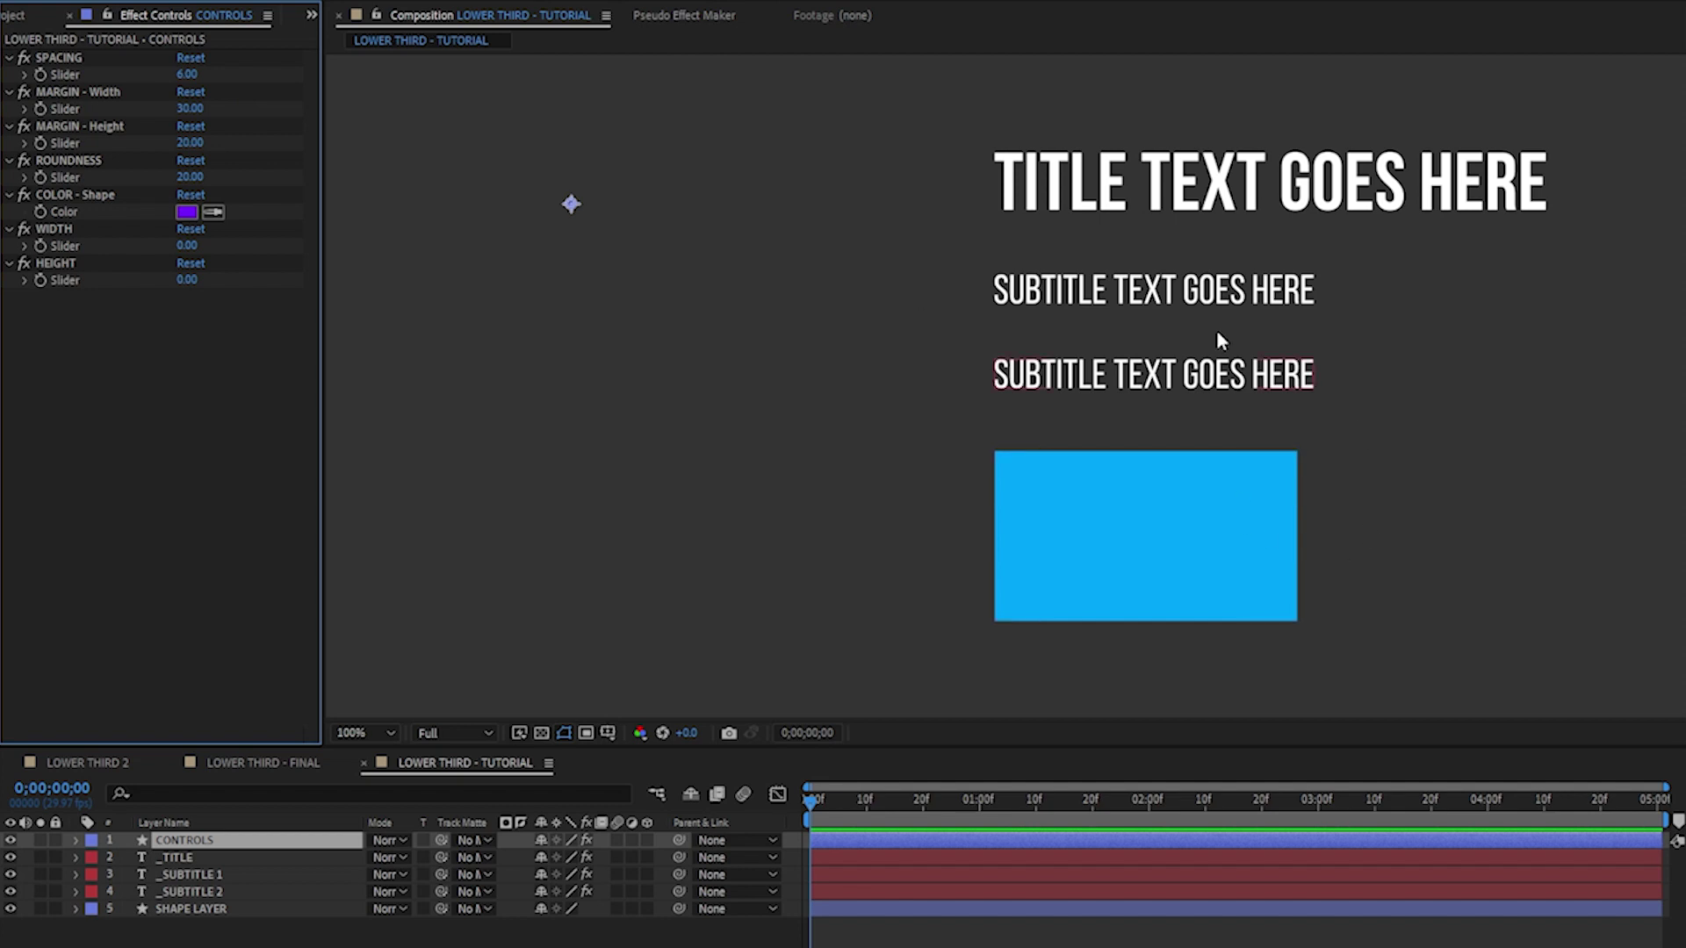
# Step: Examine the title, both subtitles and the blue rectangle in the composition, including the text layers' anchor points
pyautogui.click(1207, 198)
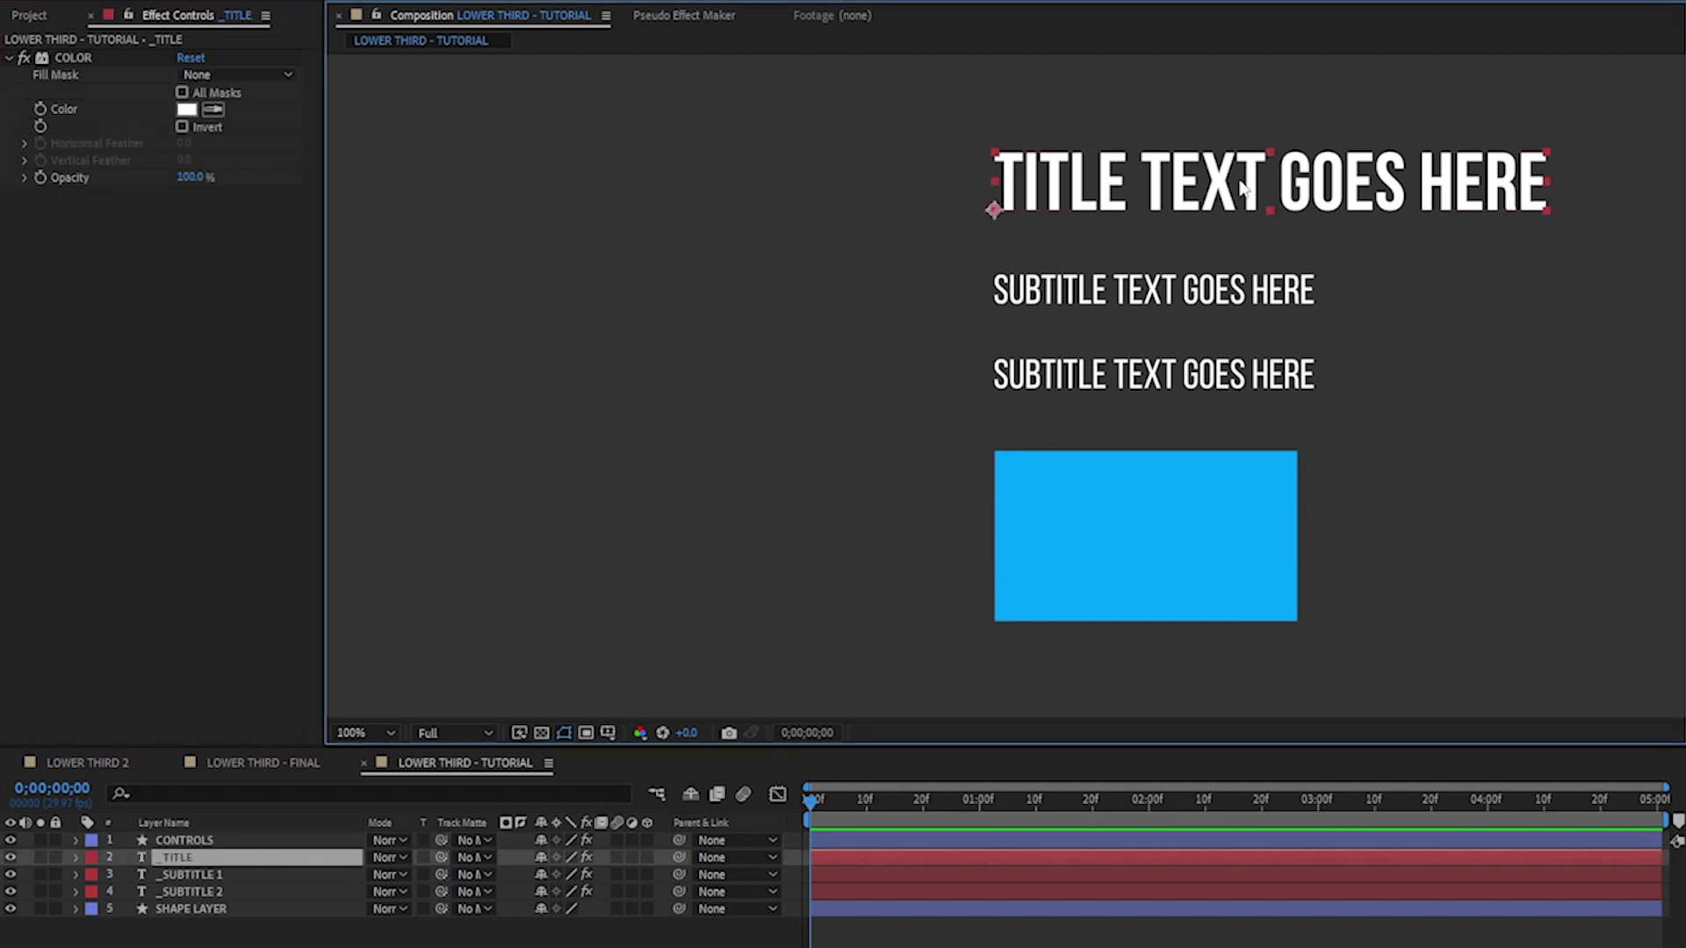
pyautogui.click(1180, 291)
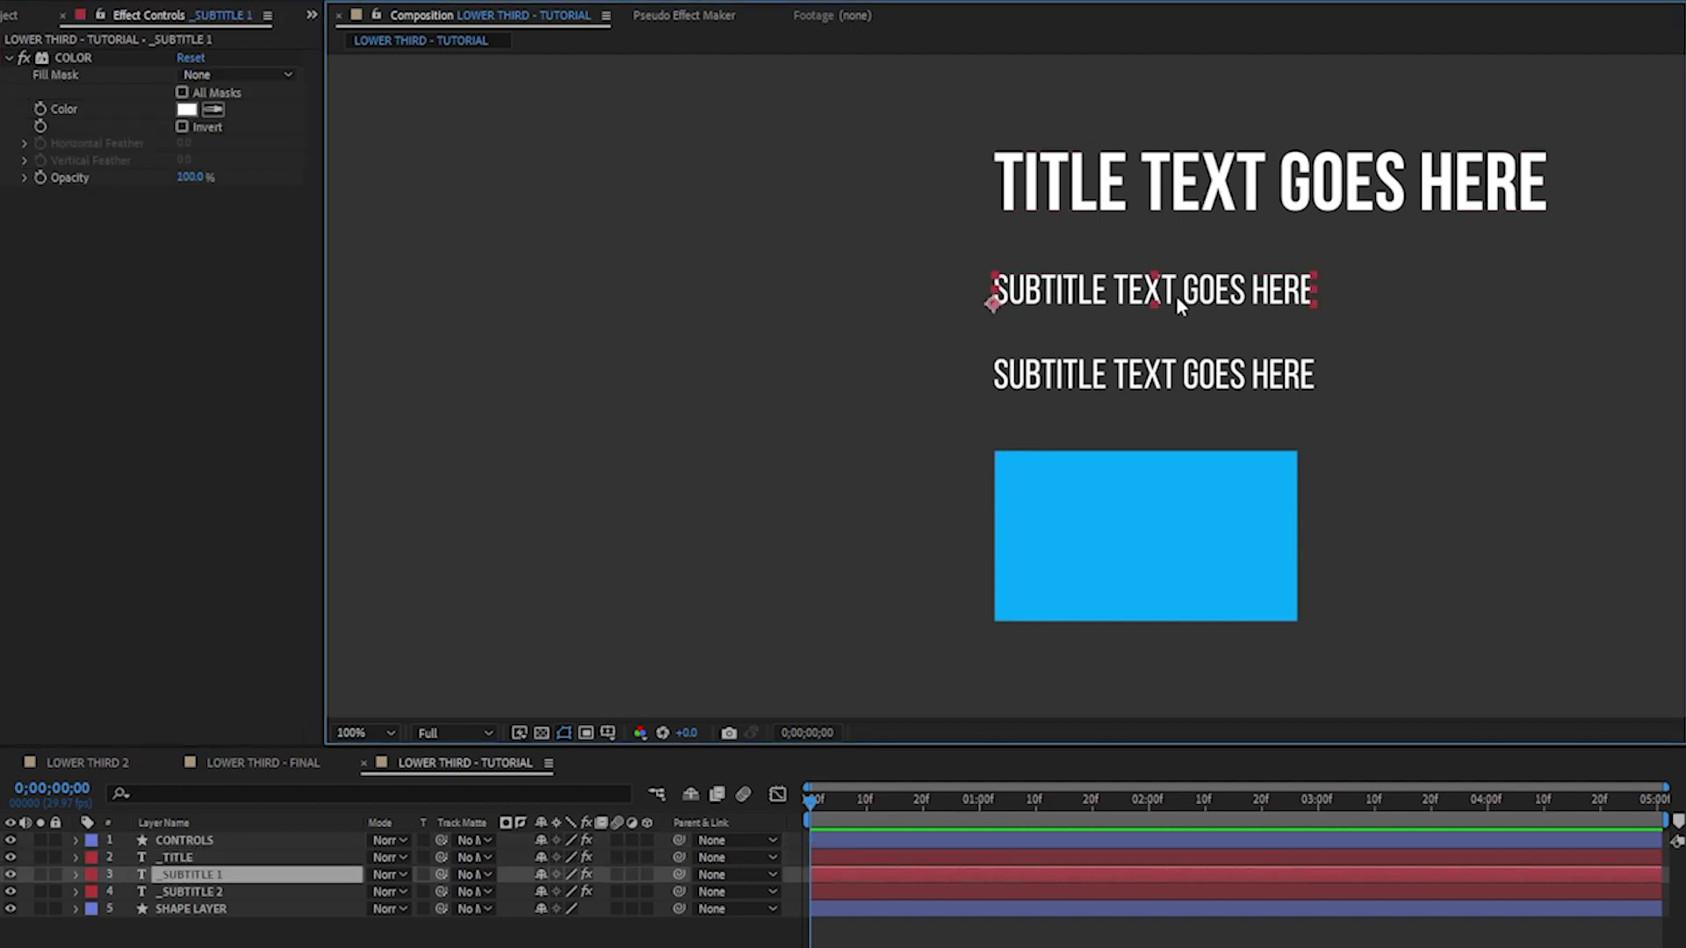
pyautogui.click(1175, 378)
pyautogui.click(1177, 514)
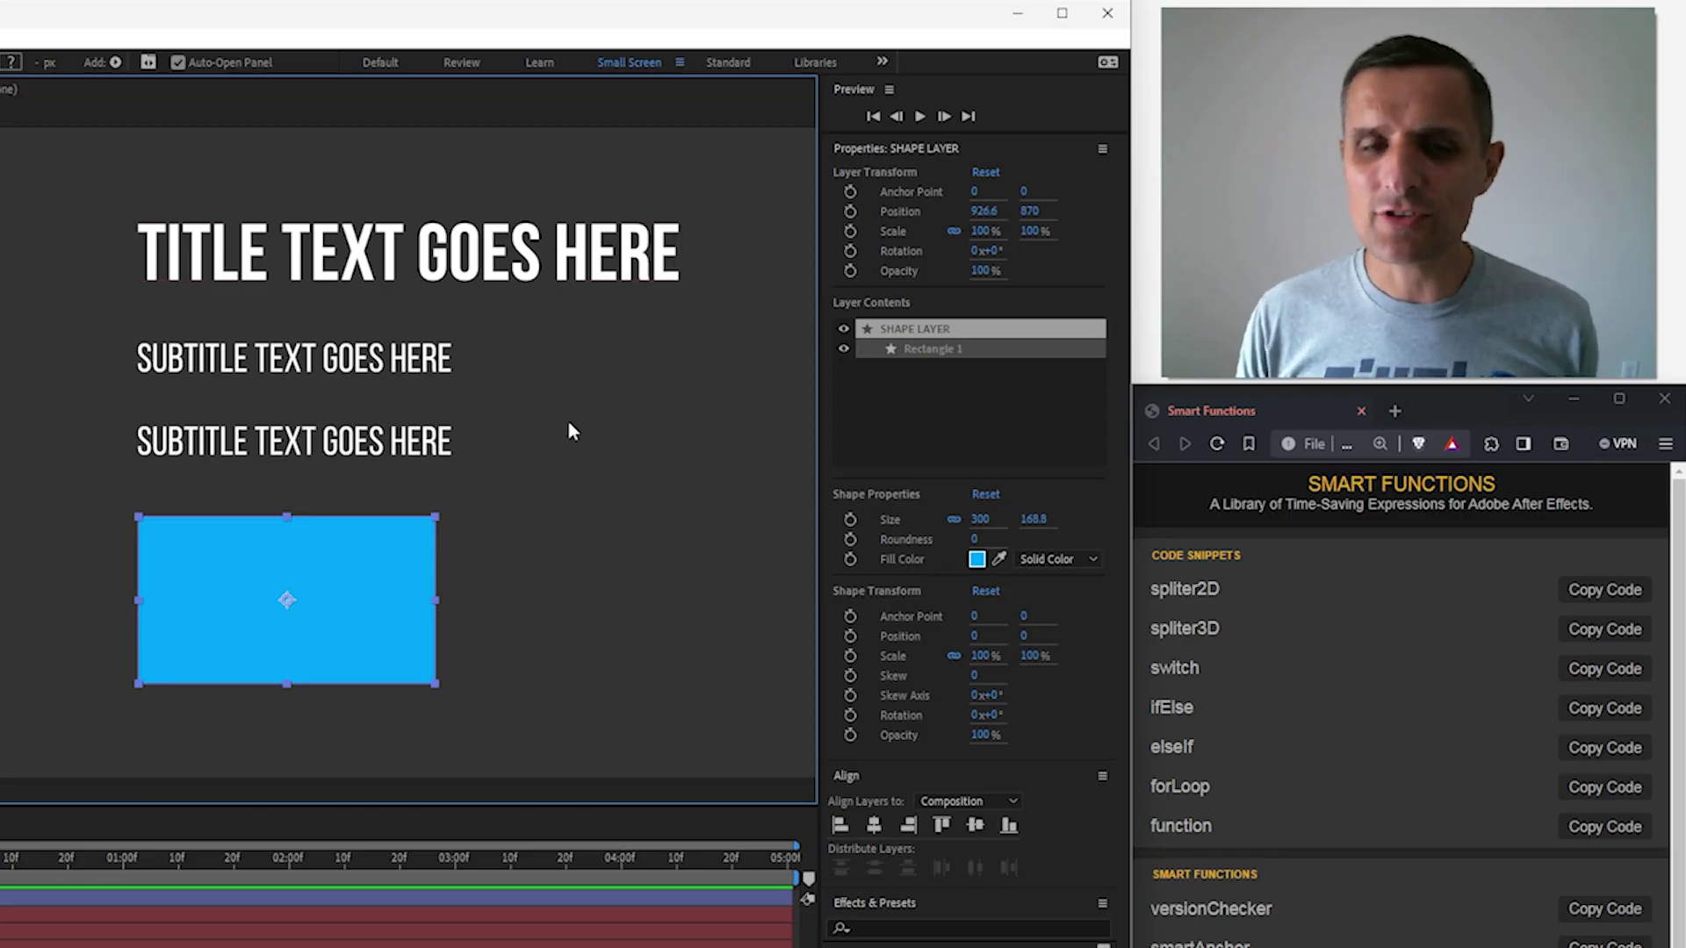
pyautogui.click(142, 271)
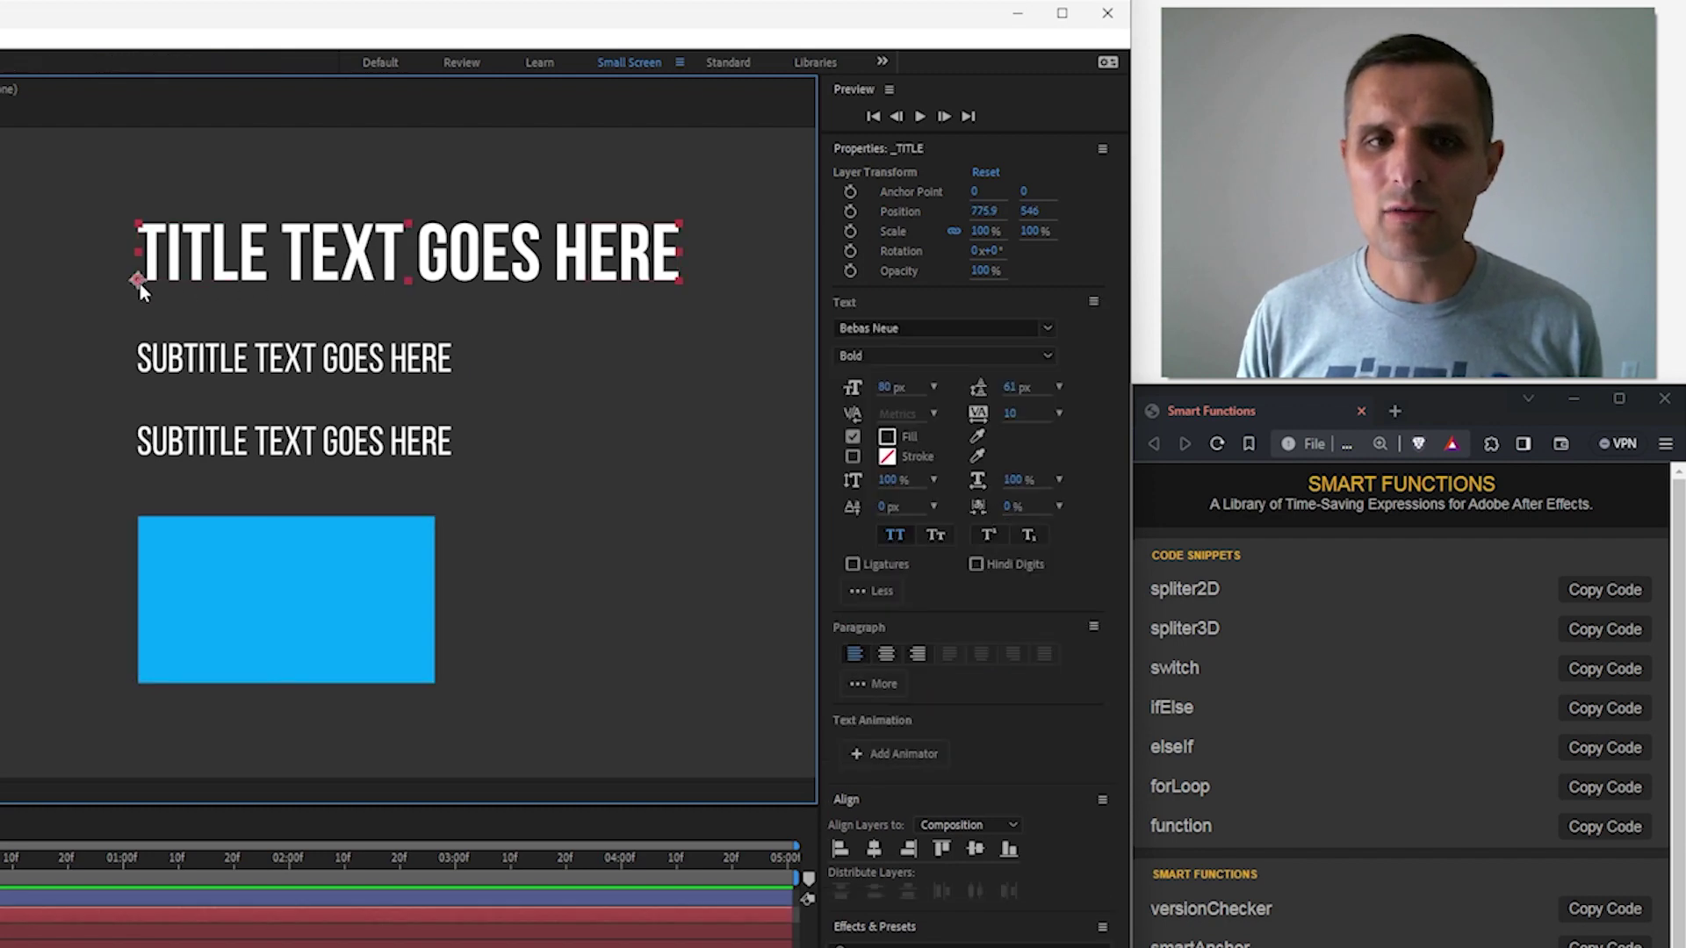
pyautogui.click(167, 360)
pyautogui.click(244, 460)
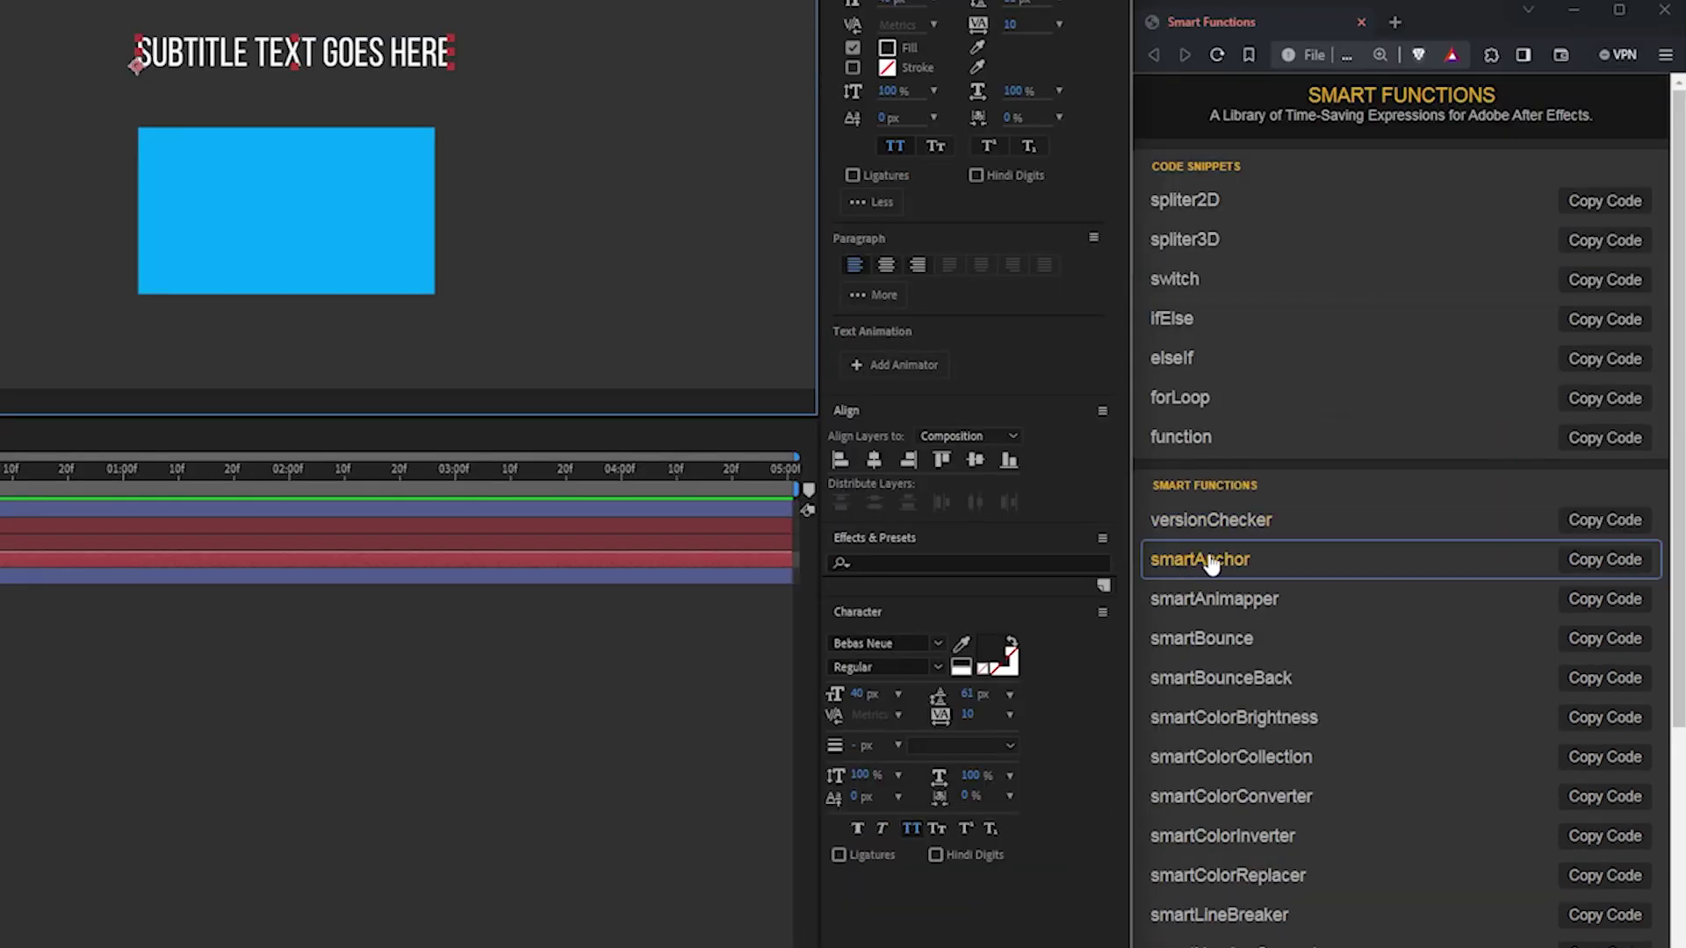
# Step: Apply the smartAnchor code as the Anchor Point expression of _TITLE, _SUBTITLE 1 and _SUBTITLE 2
pyautogui.click(1590, 567)
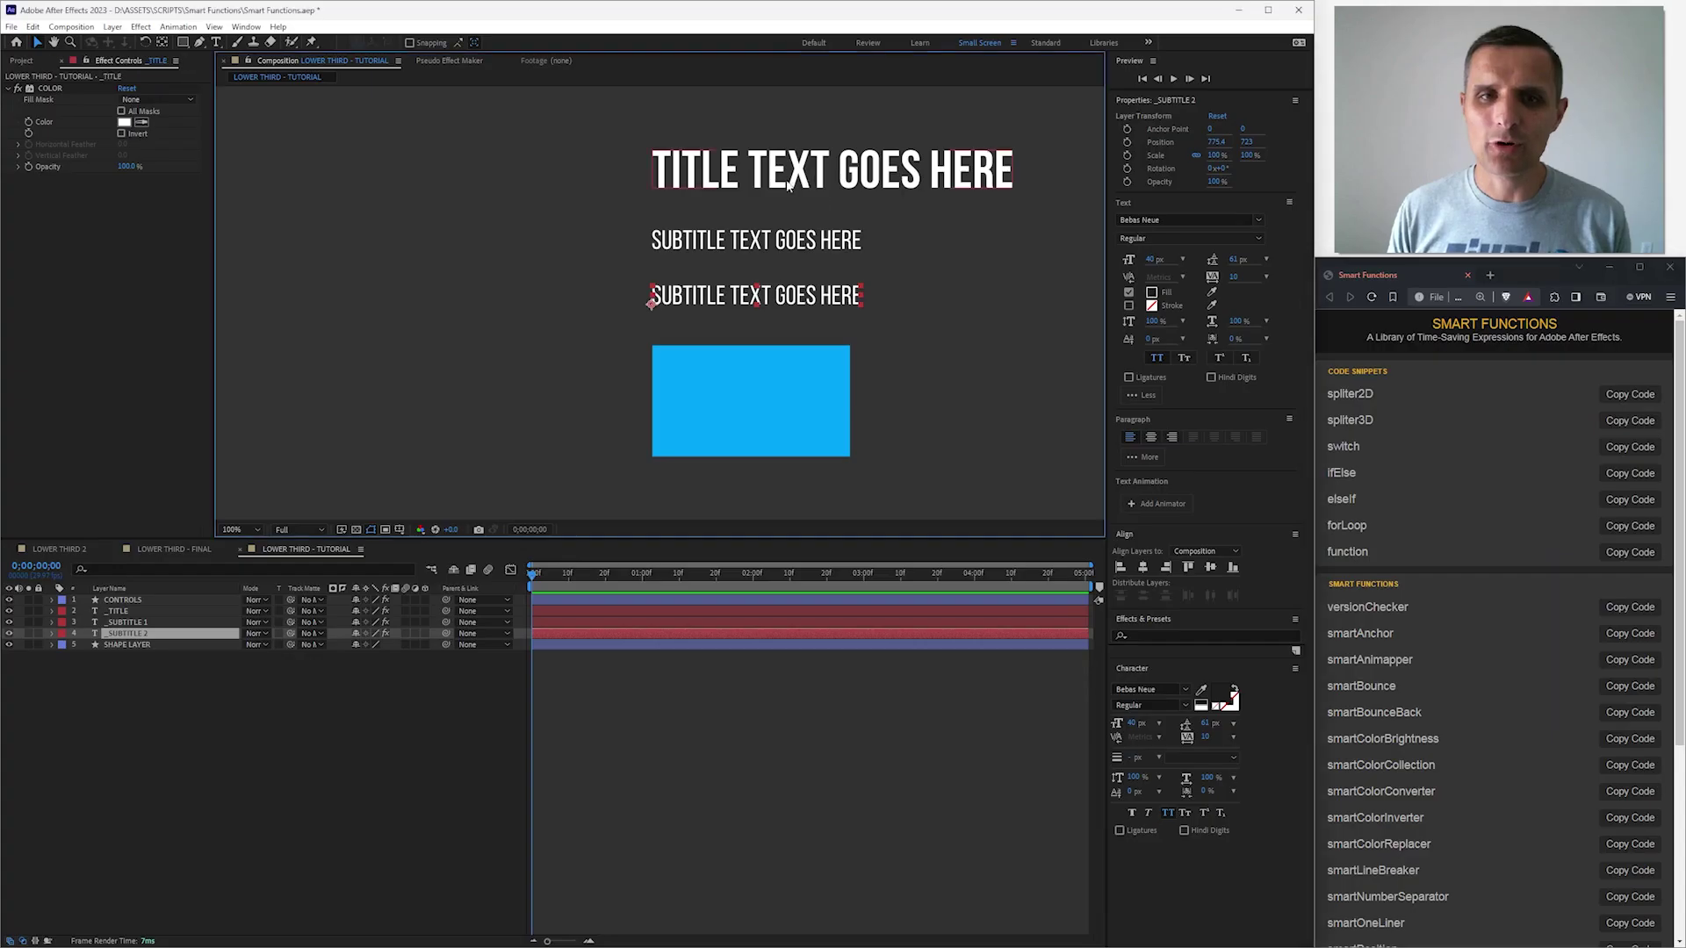
pyautogui.click(150, 616)
pyautogui.press('a')
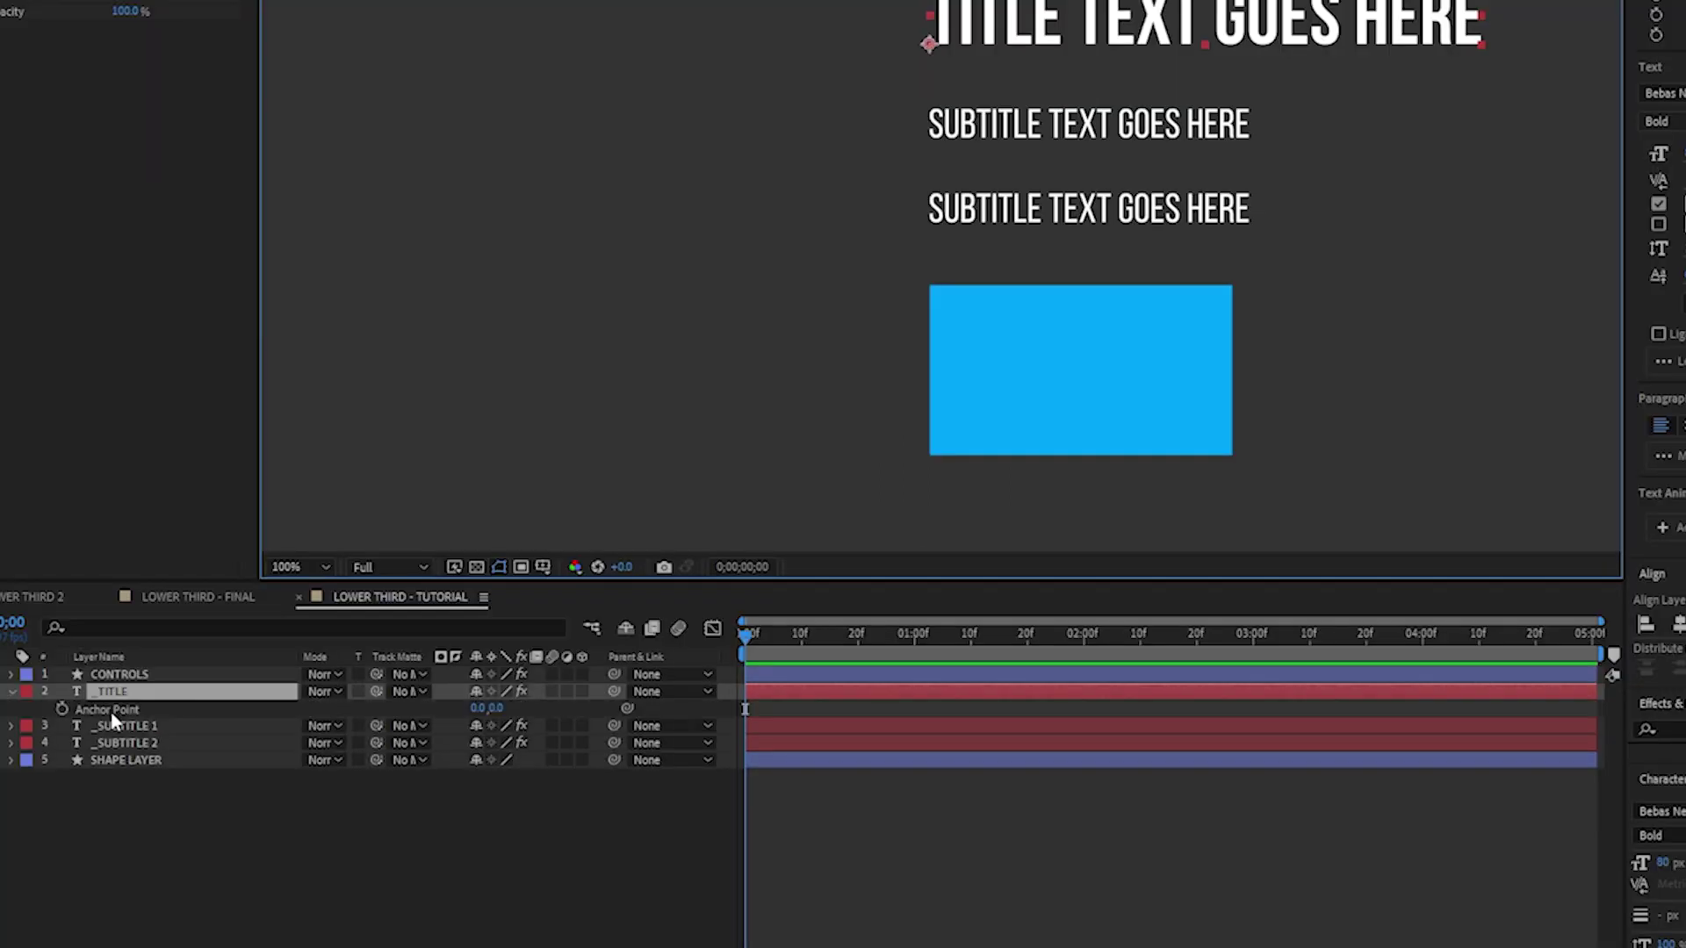
pyautogui.keyDown('alt'); pyautogui.click(61, 709); pyautogui.keyUp('alt')
pyautogui.write('const { smartAnchor } = thisLayer.footage("Smart Functions.jsx").sourceData.smartFunctions();  smartAnchor(     xPosition = "left", // "left", "center", "right", or a numeric value     yPosition = "top", // "top", "center", "bottom", "baseline", or a numeric value     basedOnTime = "time" // "time", "layerTime", "inPoint", "outPoint", "midPoint", "layerLength", or a numerical value );')
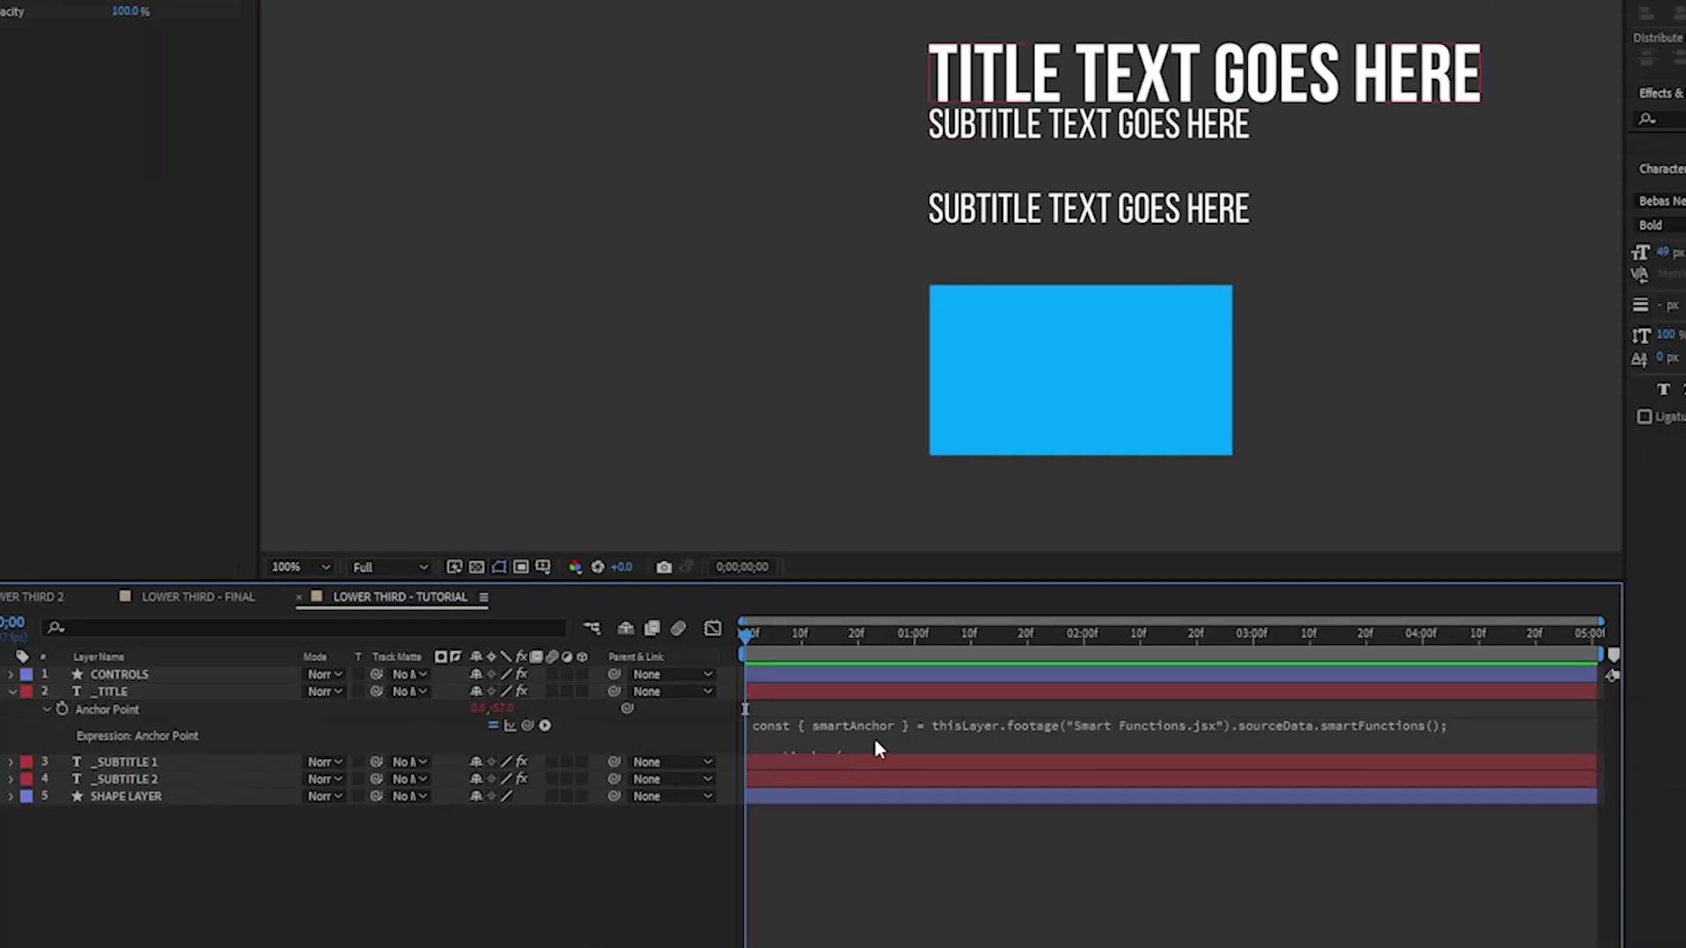
pyautogui.click(774, 691)
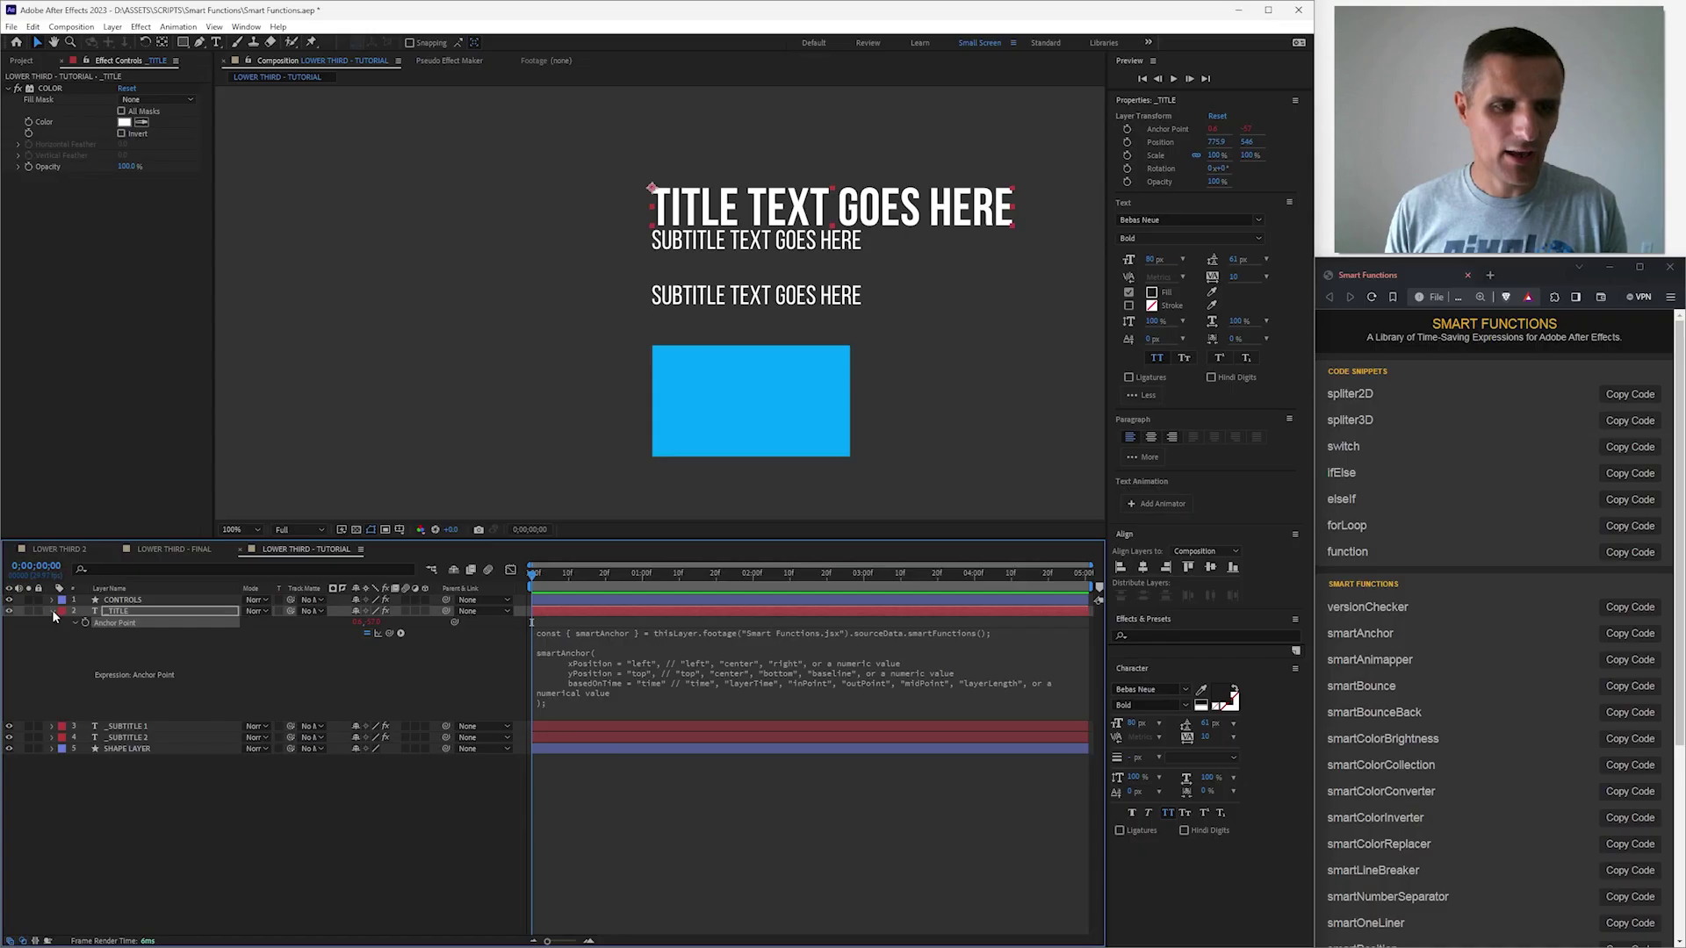
pyautogui.click(91, 584)
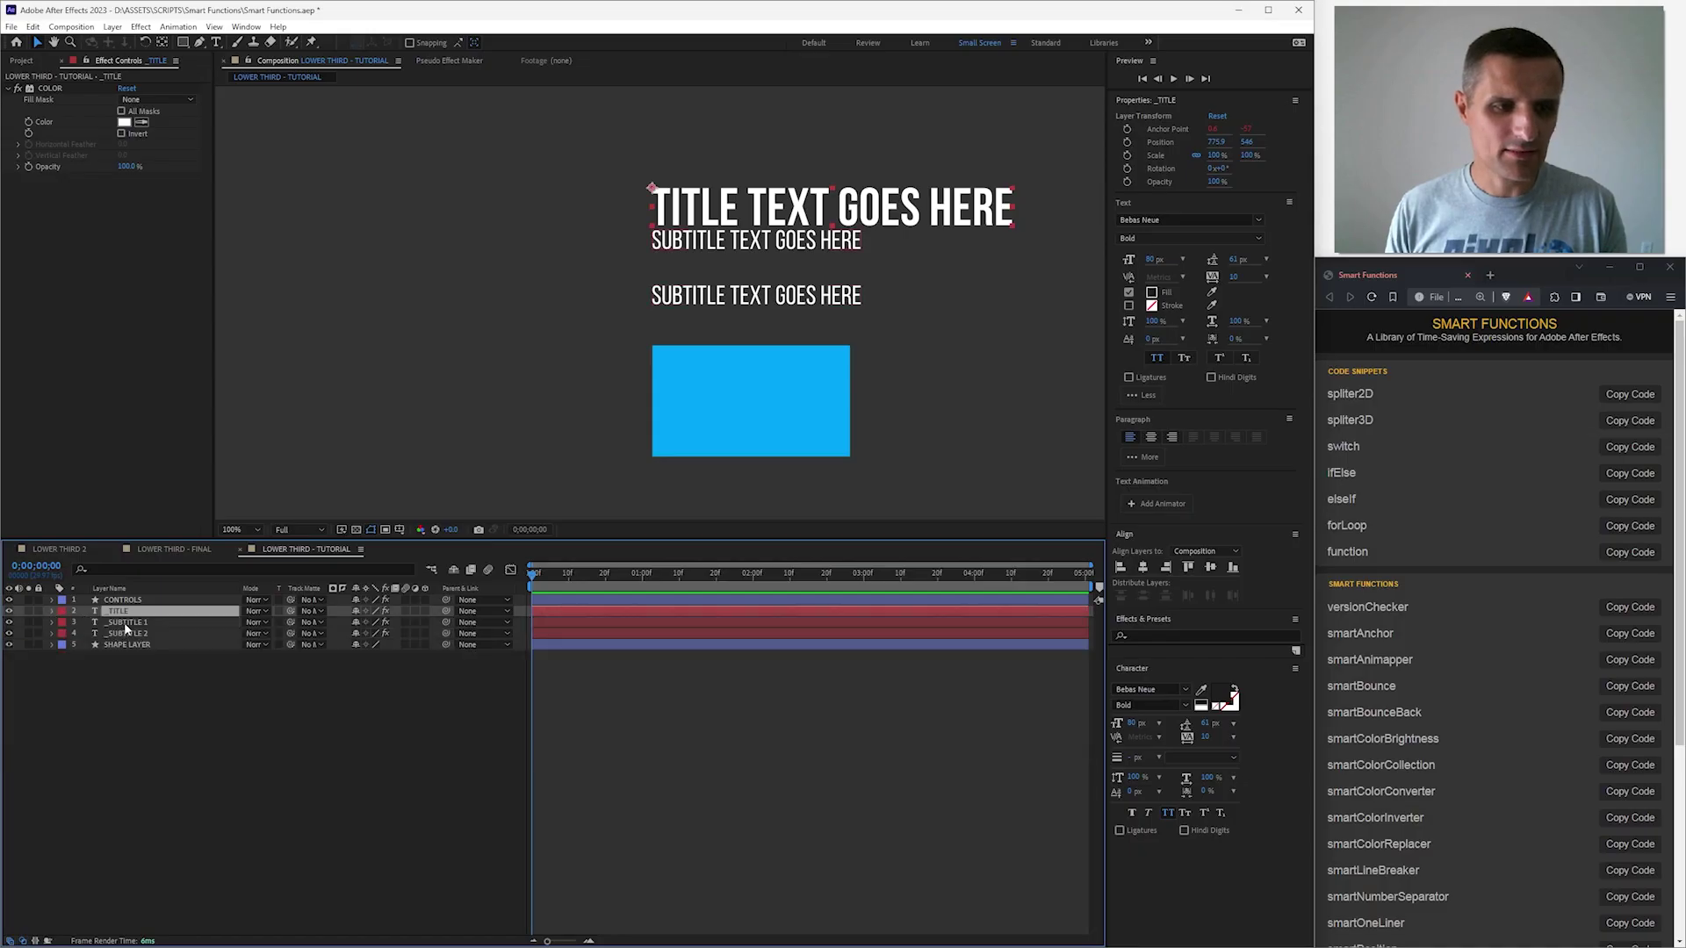
pyautogui.click(122, 633)
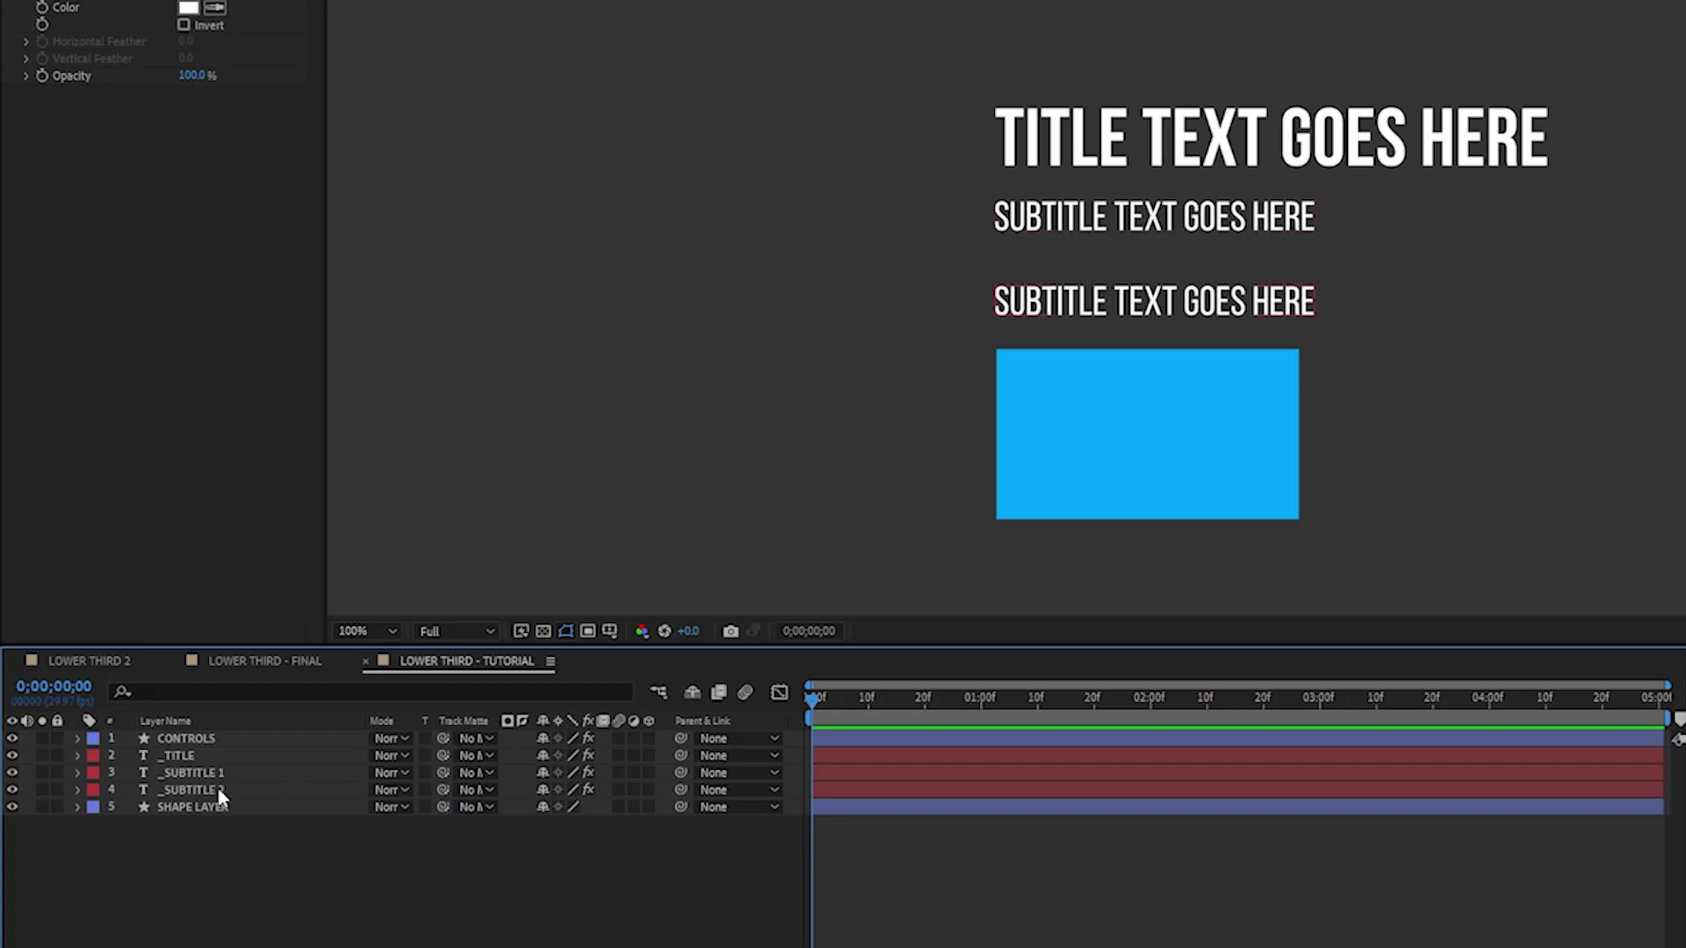
# Step: Parent _TITLE, _SUBTITLE 1, _SUBTITLE 2 and SHAPE LAYER to the CONTROLS layer and set their positions to 0, 0
pyautogui.click(218, 807)
pyautogui.keyDown('shift'); pyautogui.click(218, 755); pyautogui.keyUp('shift')
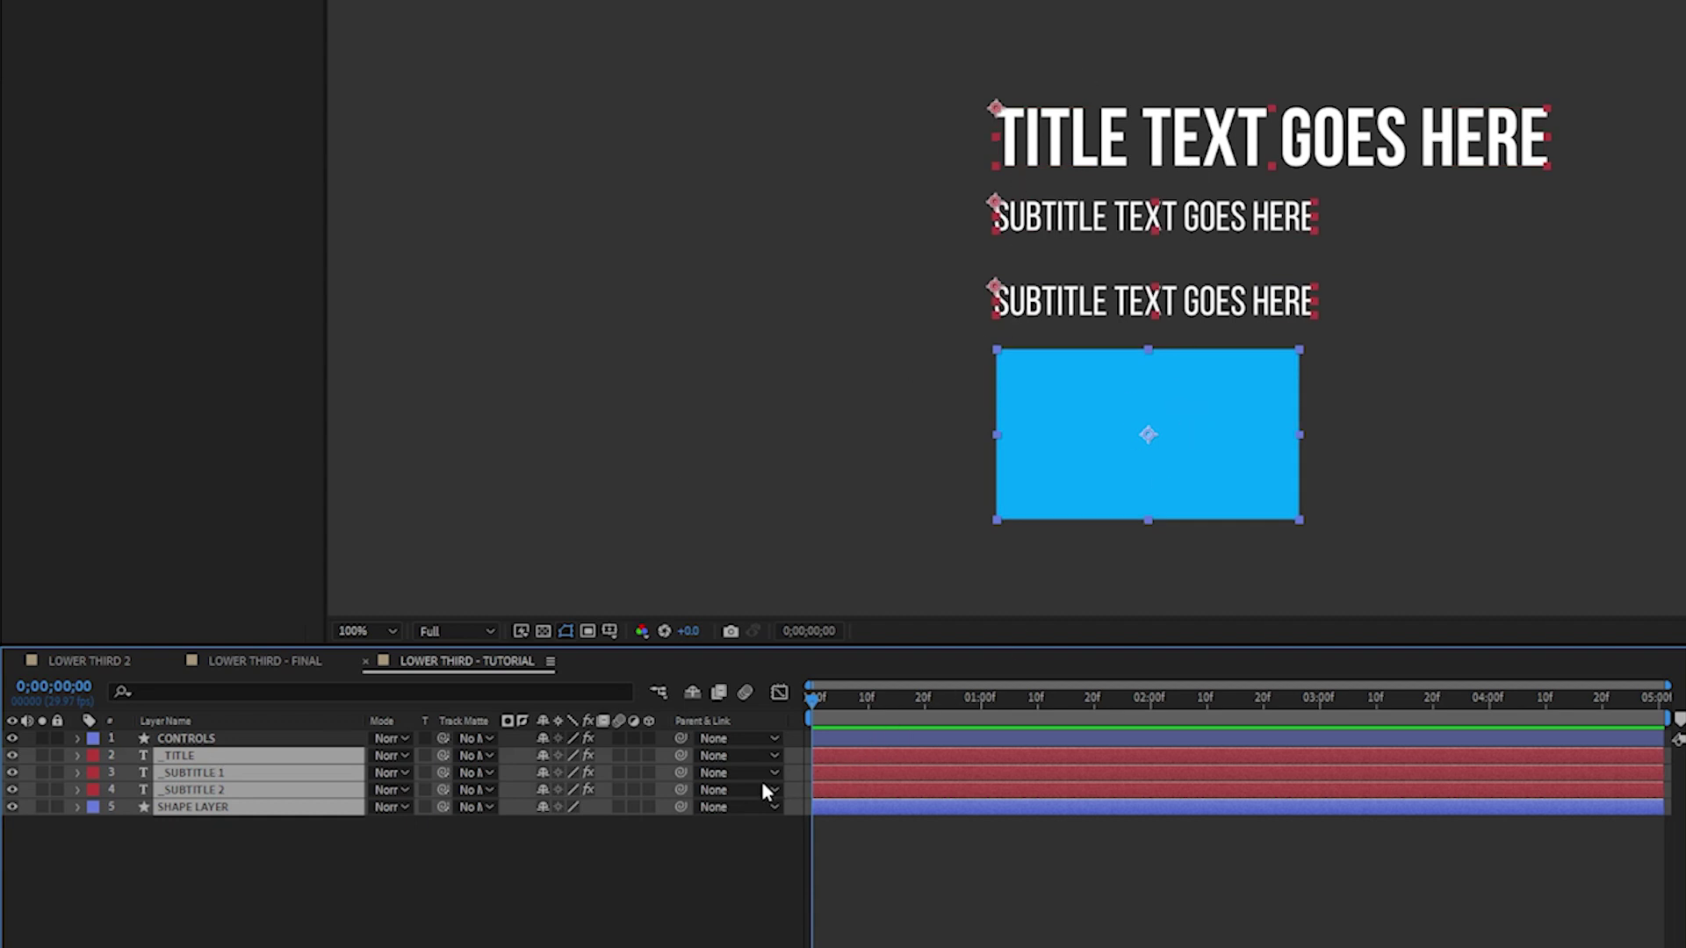
pyautogui.moveTo(680, 755); pyautogui.dragTo(283, 743)
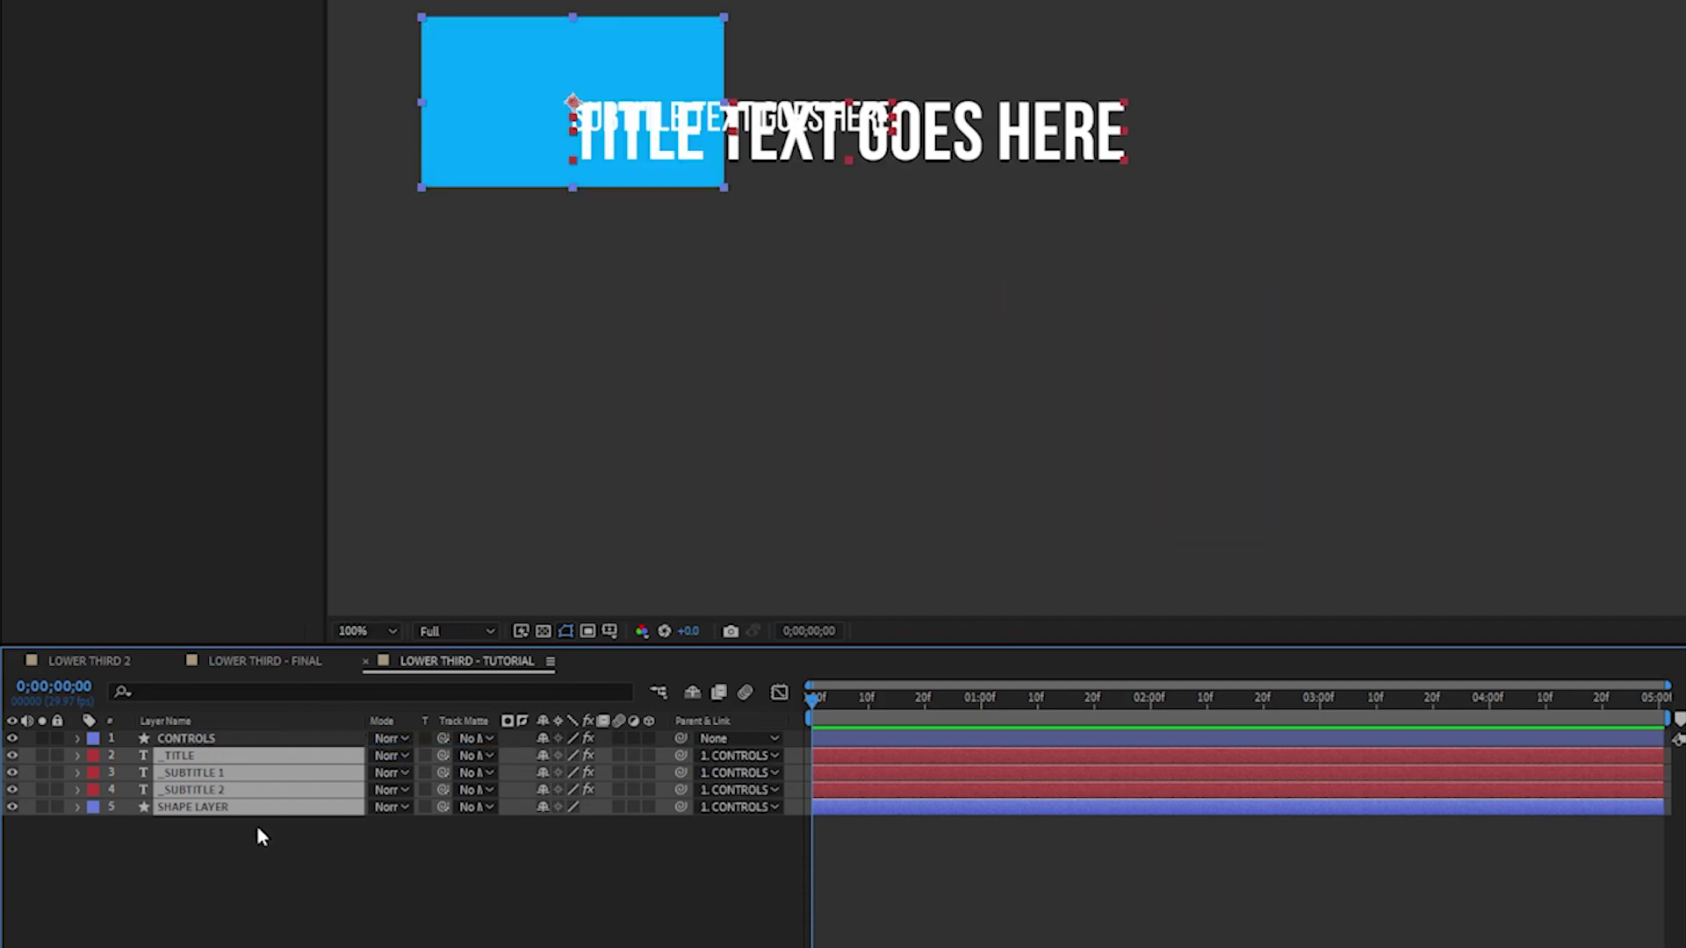
pyautogui.click(257, 825)
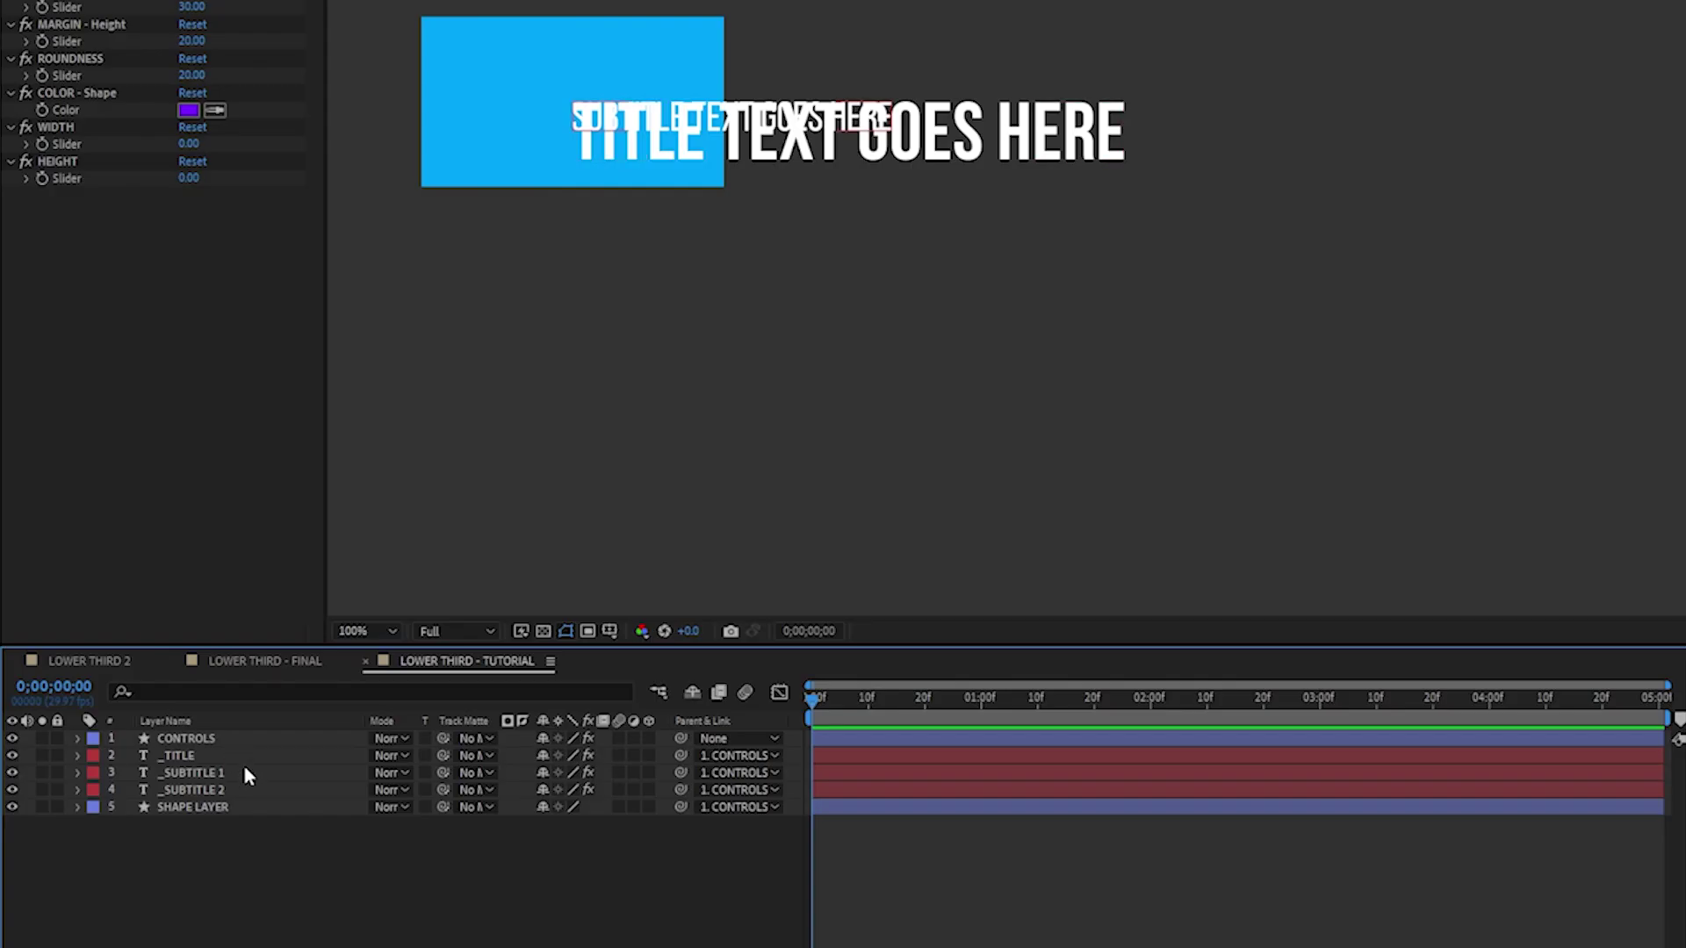
# Step: Copy the smartPosition code from the Smart Functions page and apply it as the Position expression of _SUBTITLE 1
pyautogui.click(214, 755)
pyautogui.click(214, 773)
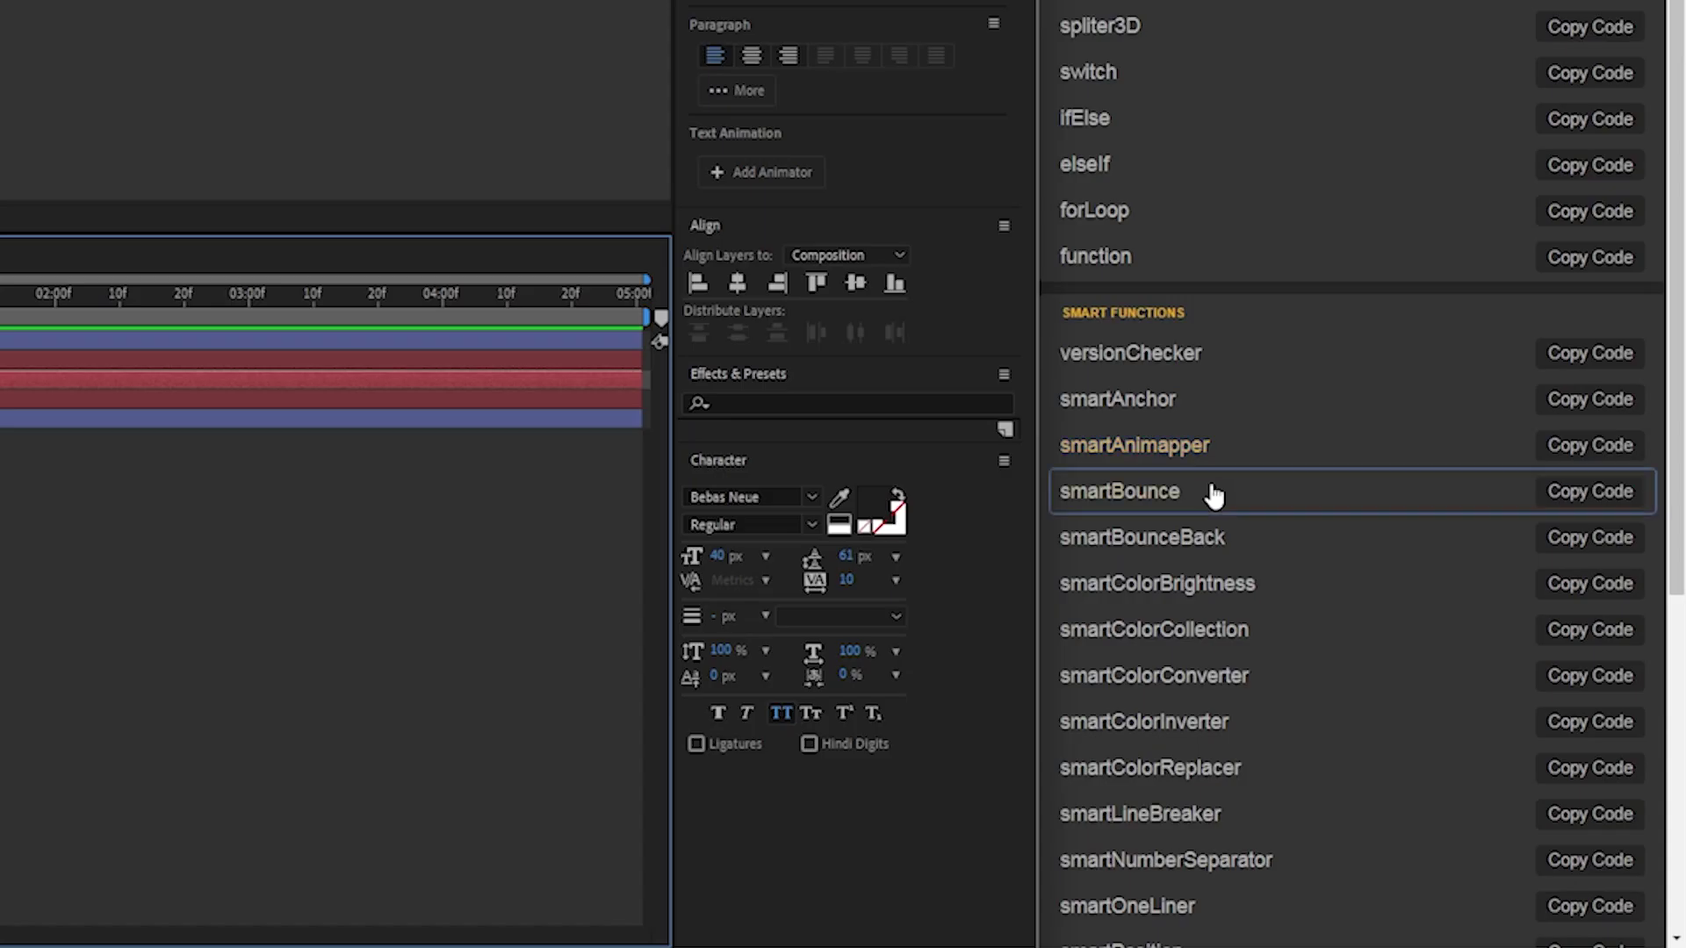
pyautogui.scroll(-2, 1211, 773)
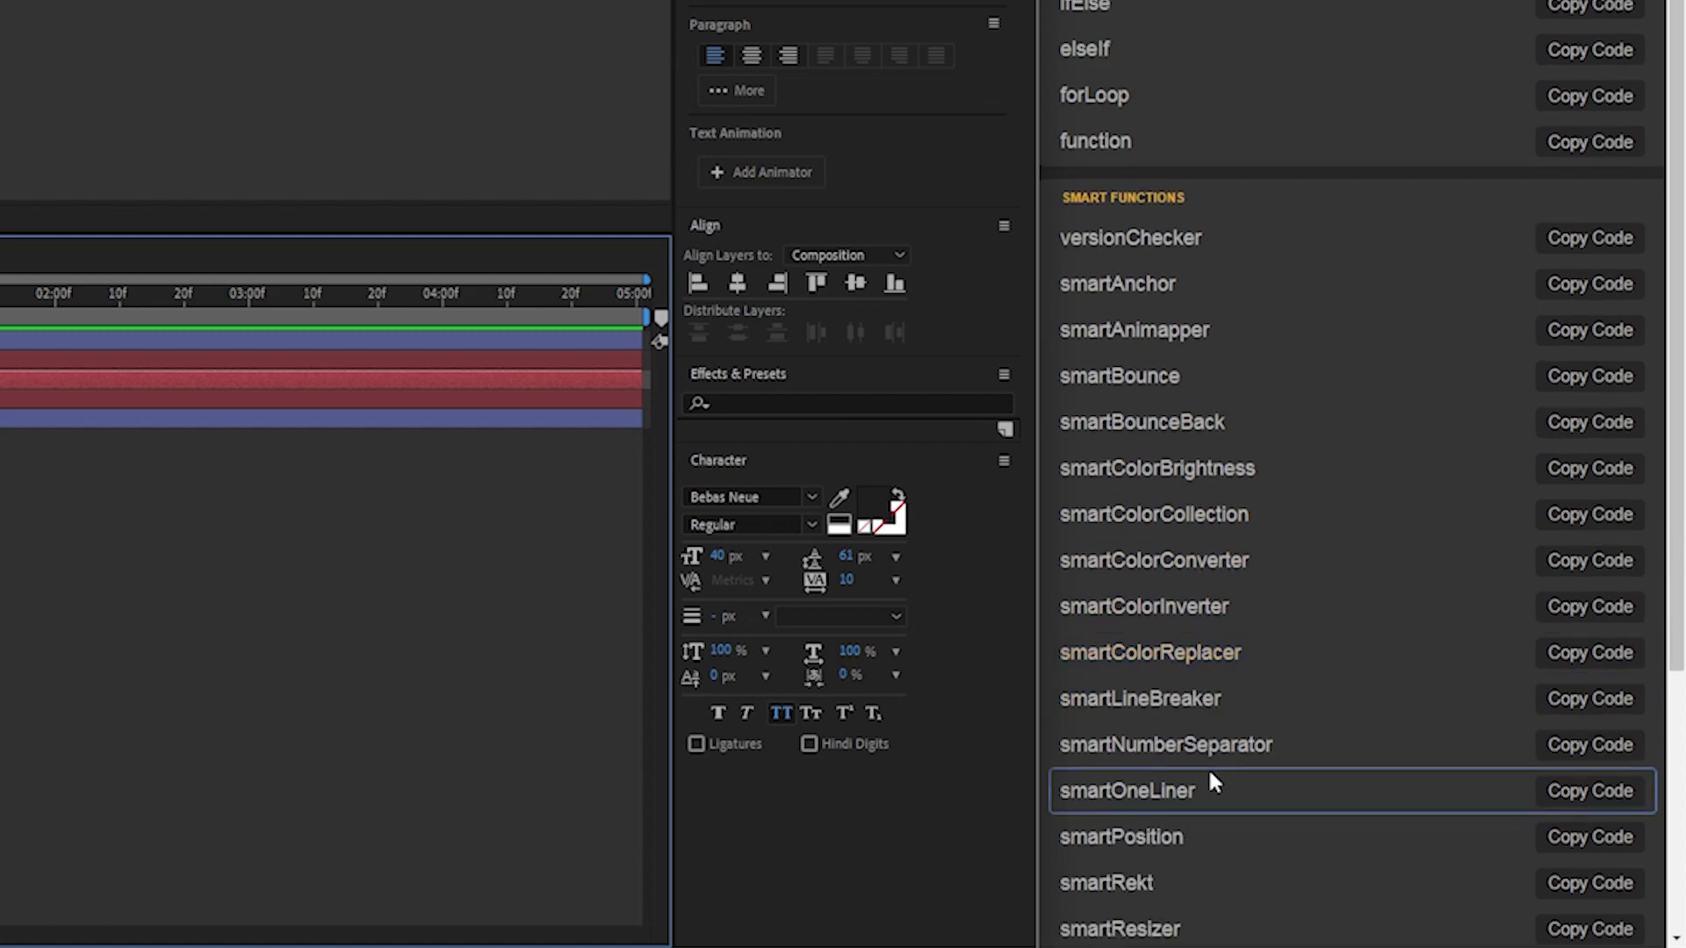
pyautogui.click(1593, 839)
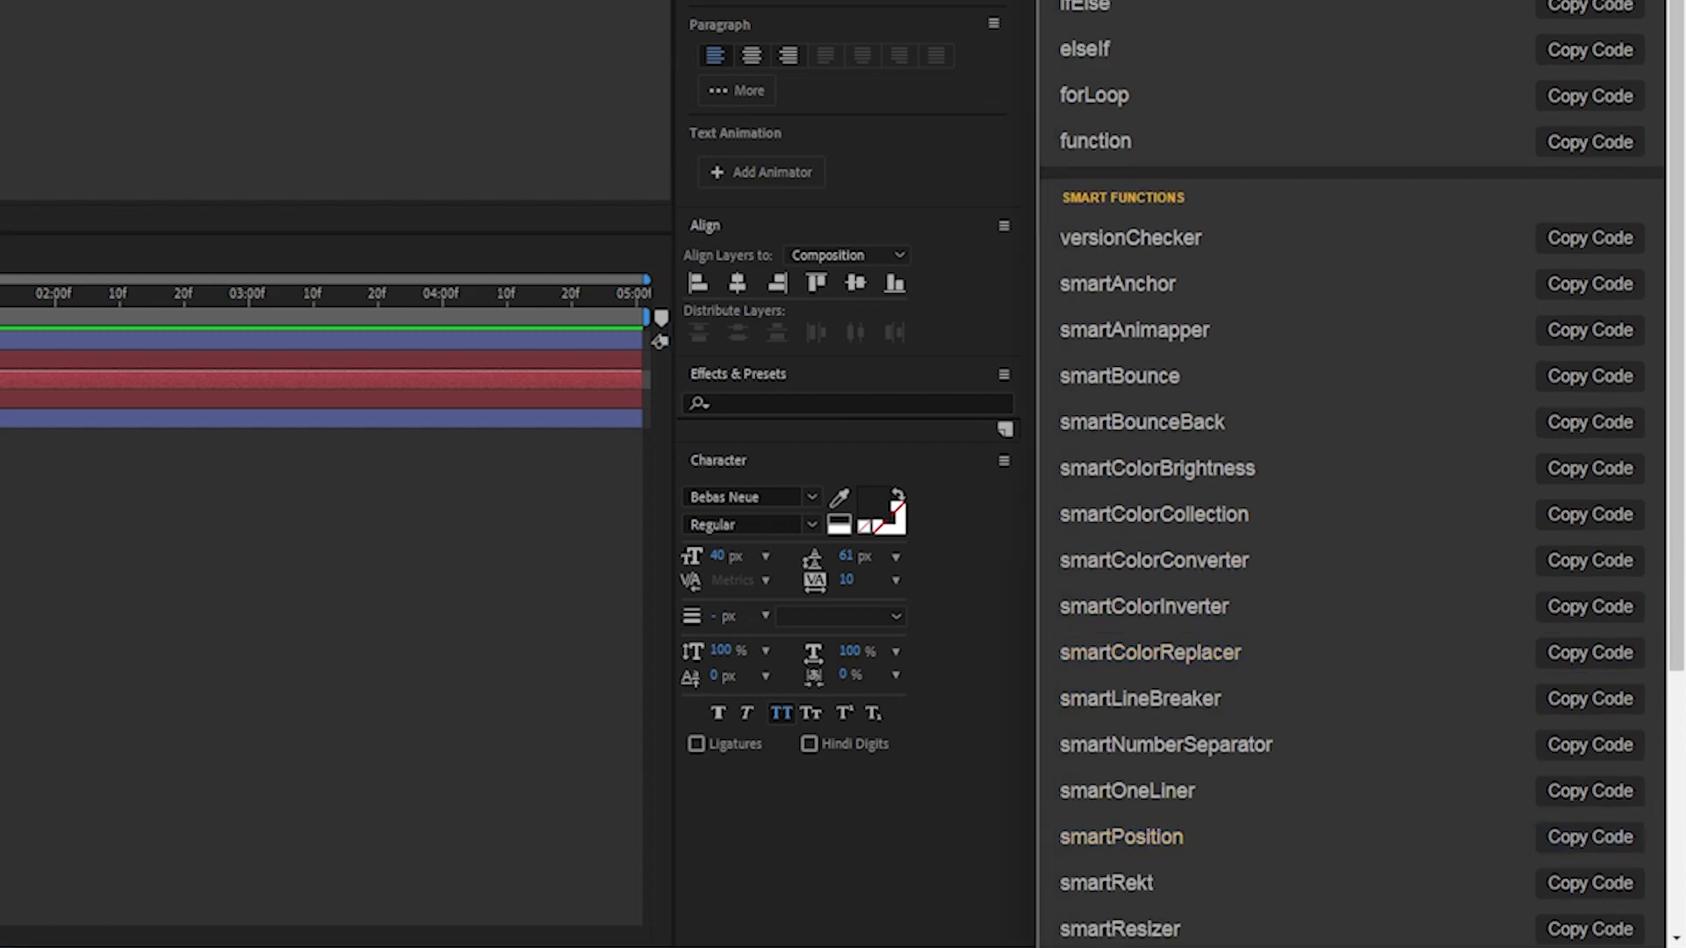
pyautogui.click(220, 486)
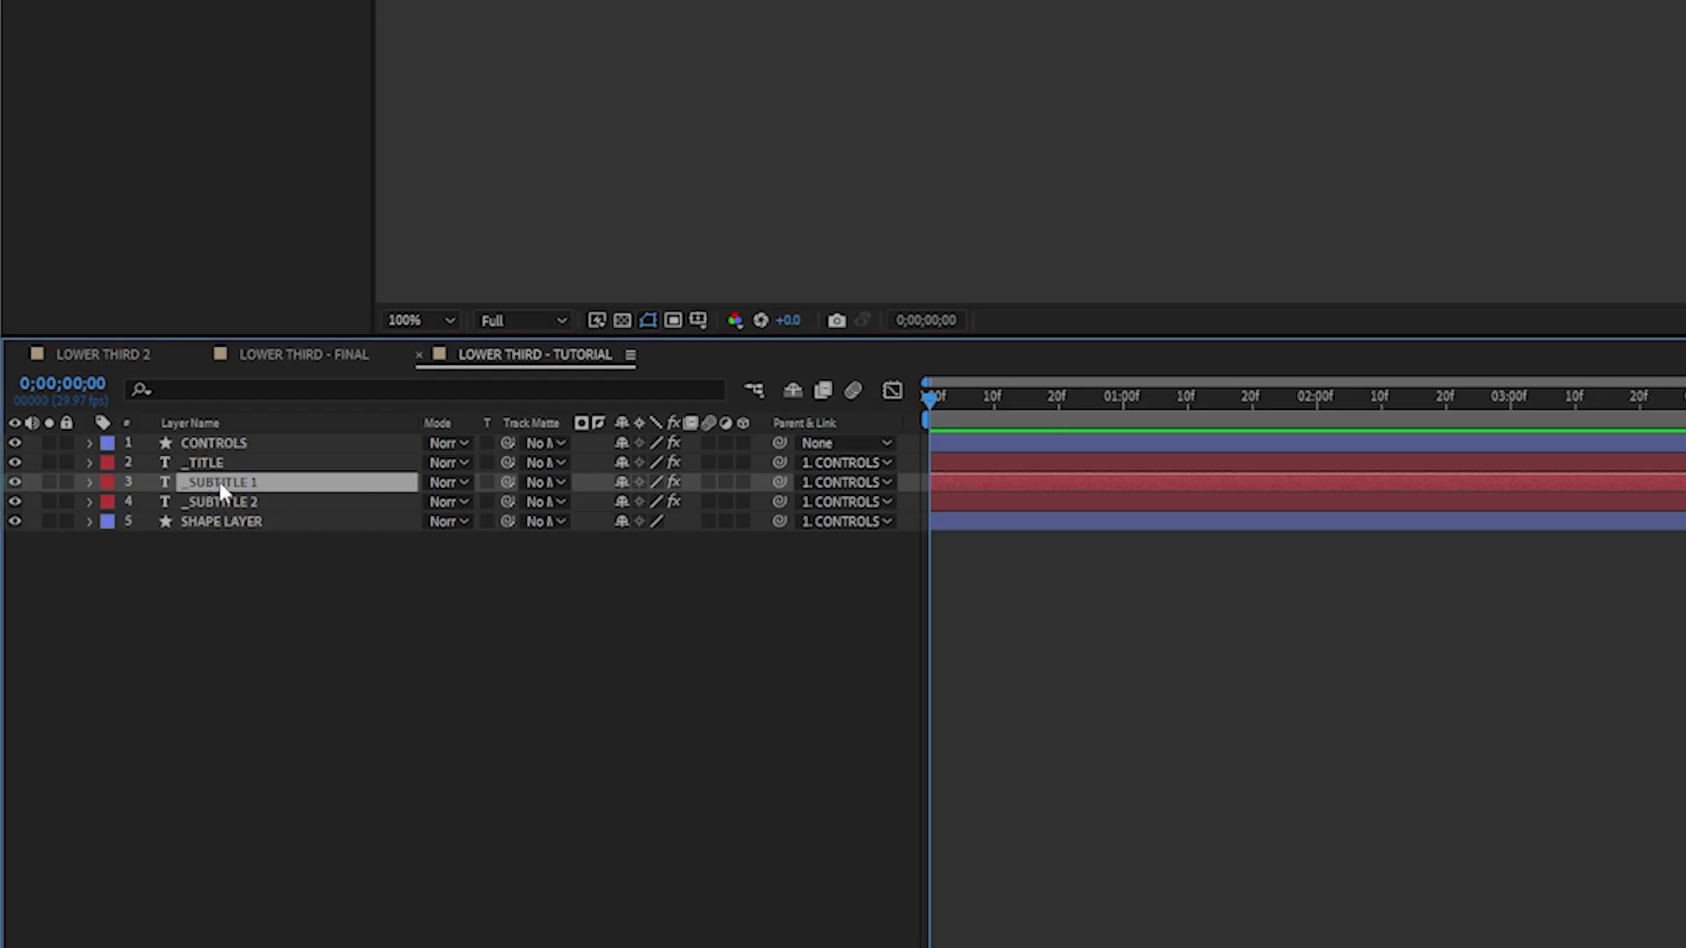
pyautogui.press('p')
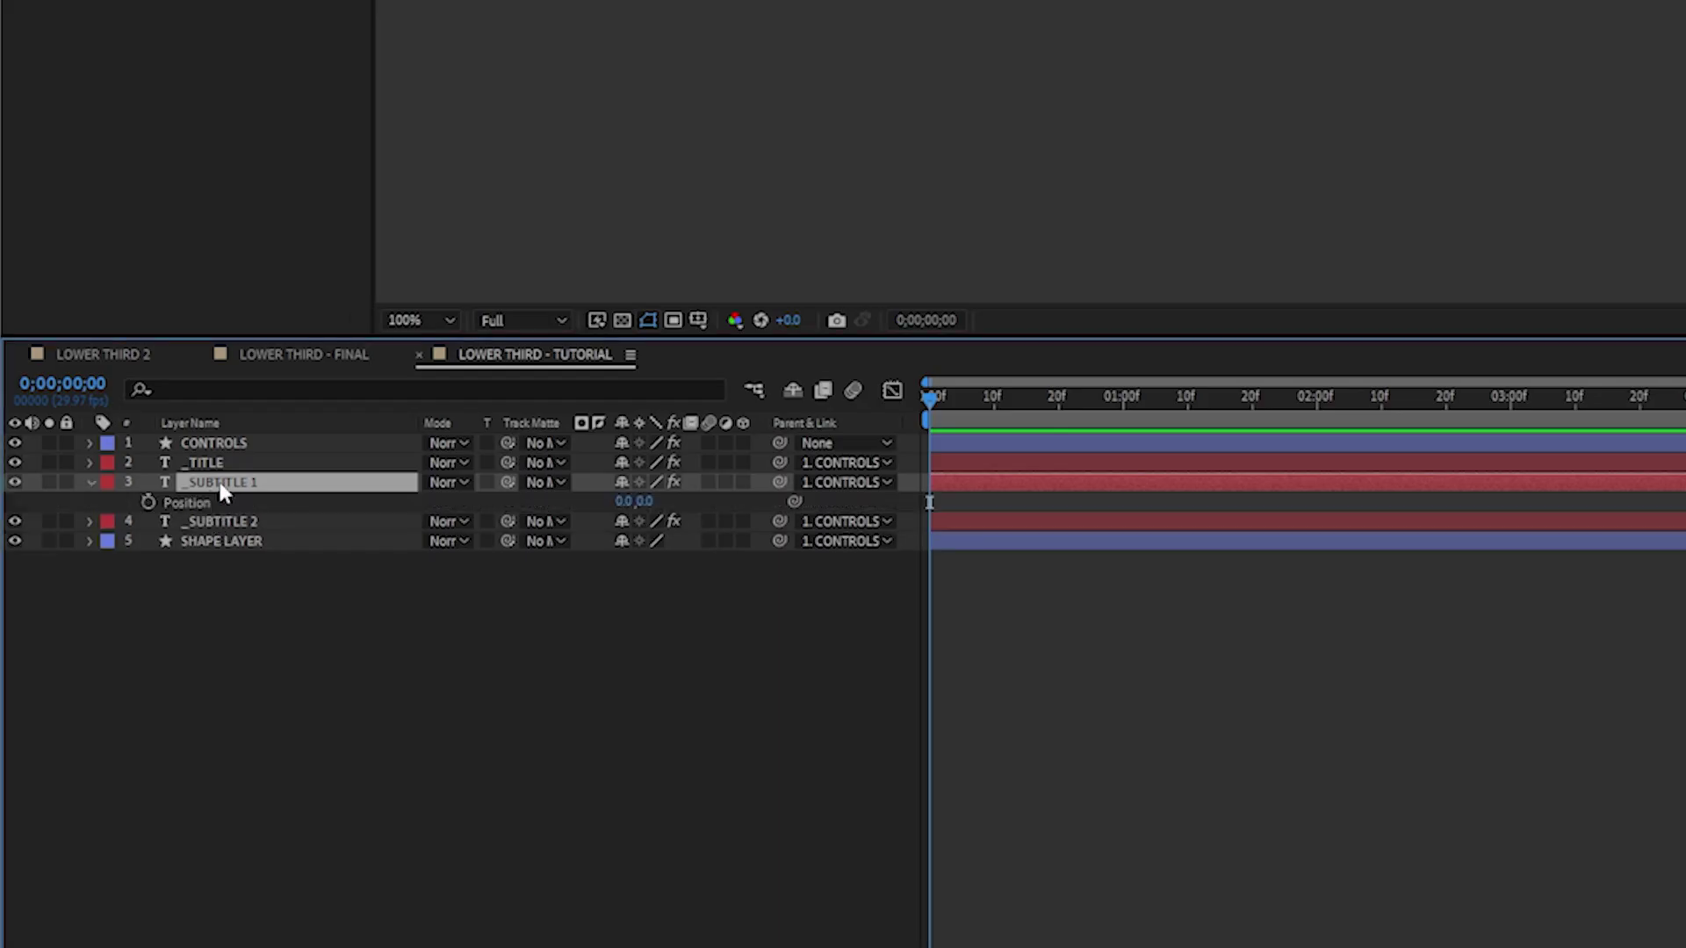
pyautogui.keyDown('alt'); pyautogui.click(149, 502); pyautogui.keyUp('alt')
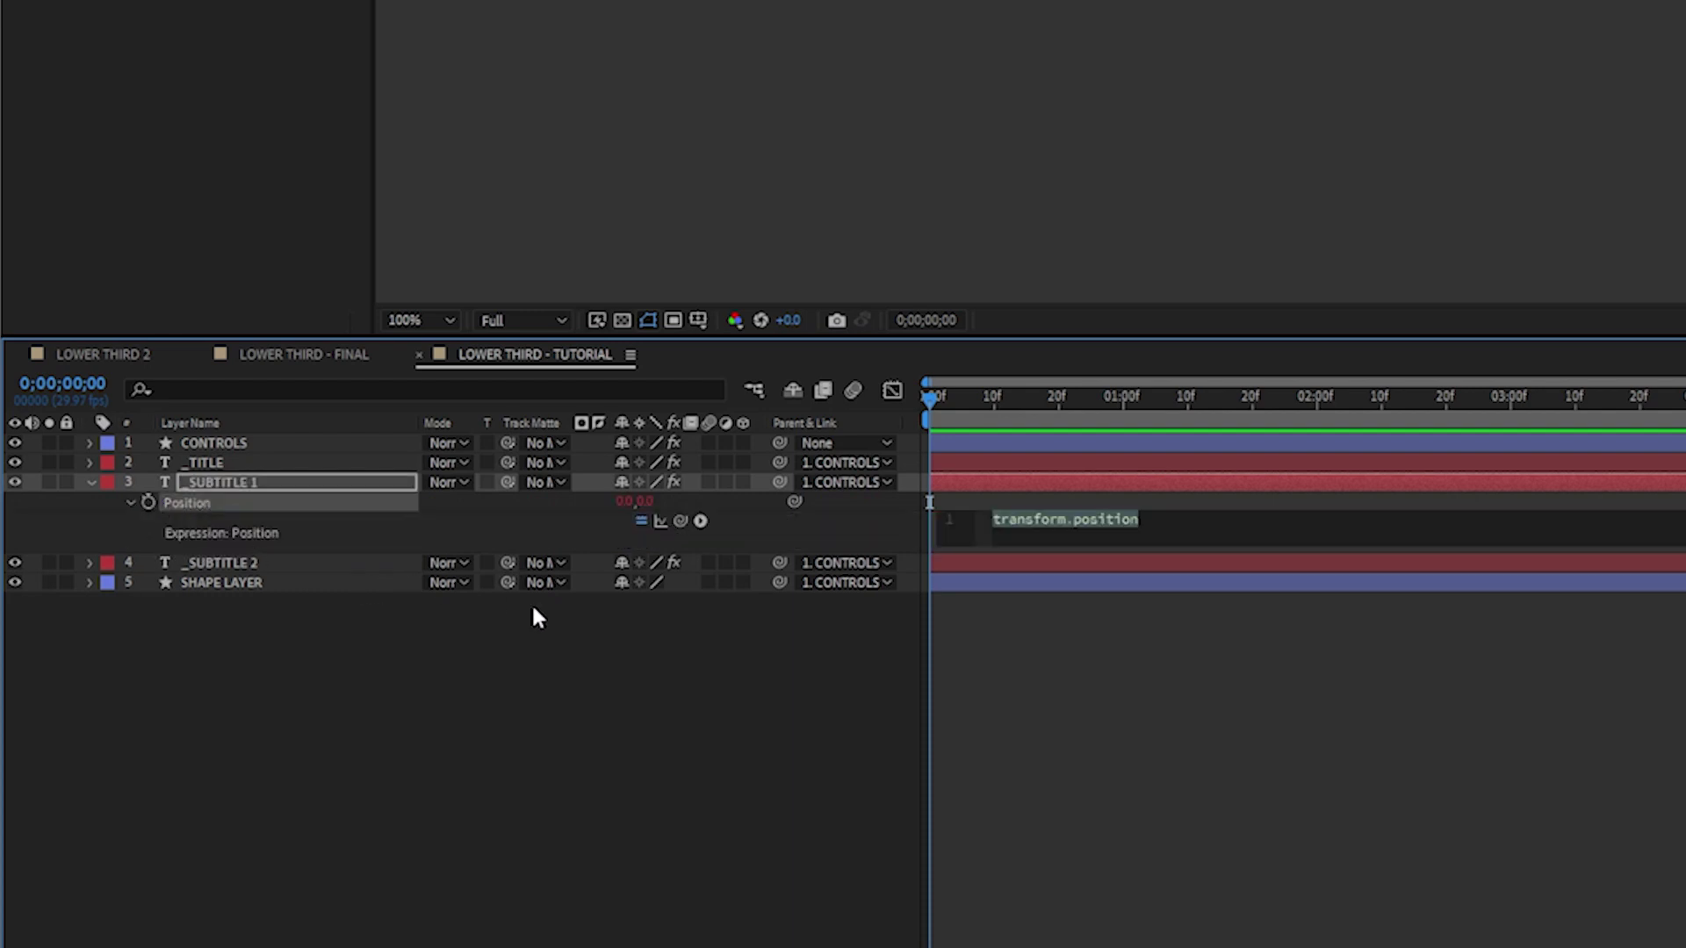
pyautogui.hotkey('ctrl', 'v')
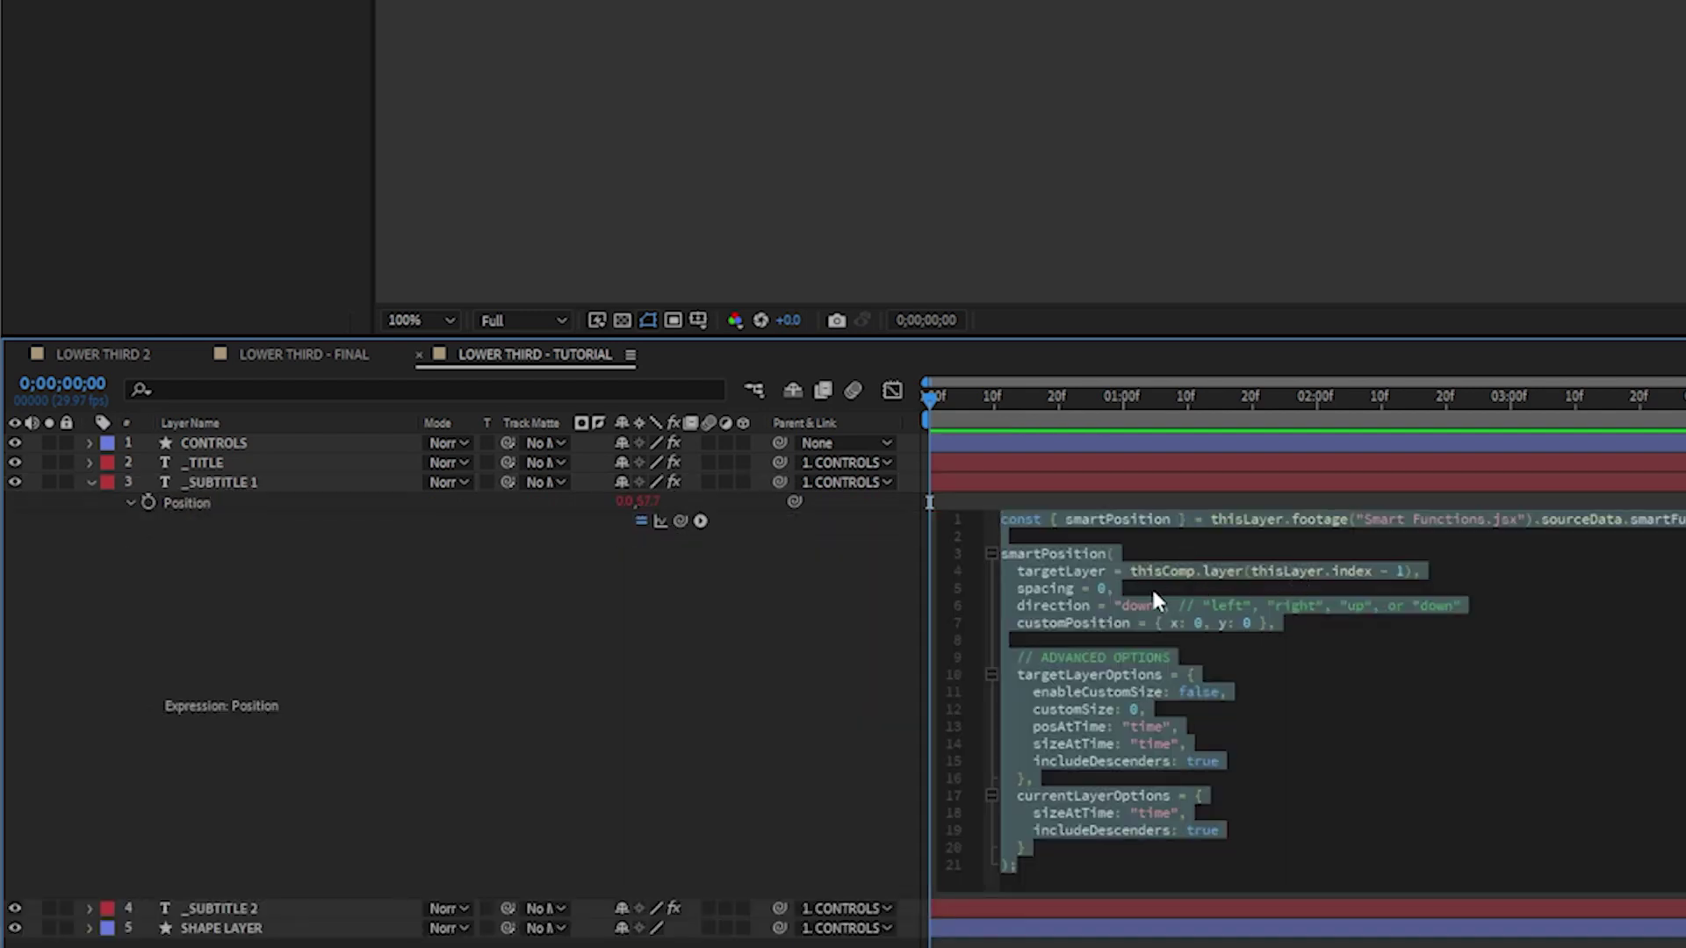
pyautogui.click(365, 566)
# Step: Link the spacing parameter in the Position expression of _SUBTITLE 1 to the SPACING slider on the CONTROLS layer
pyautogui.click(236, 446)
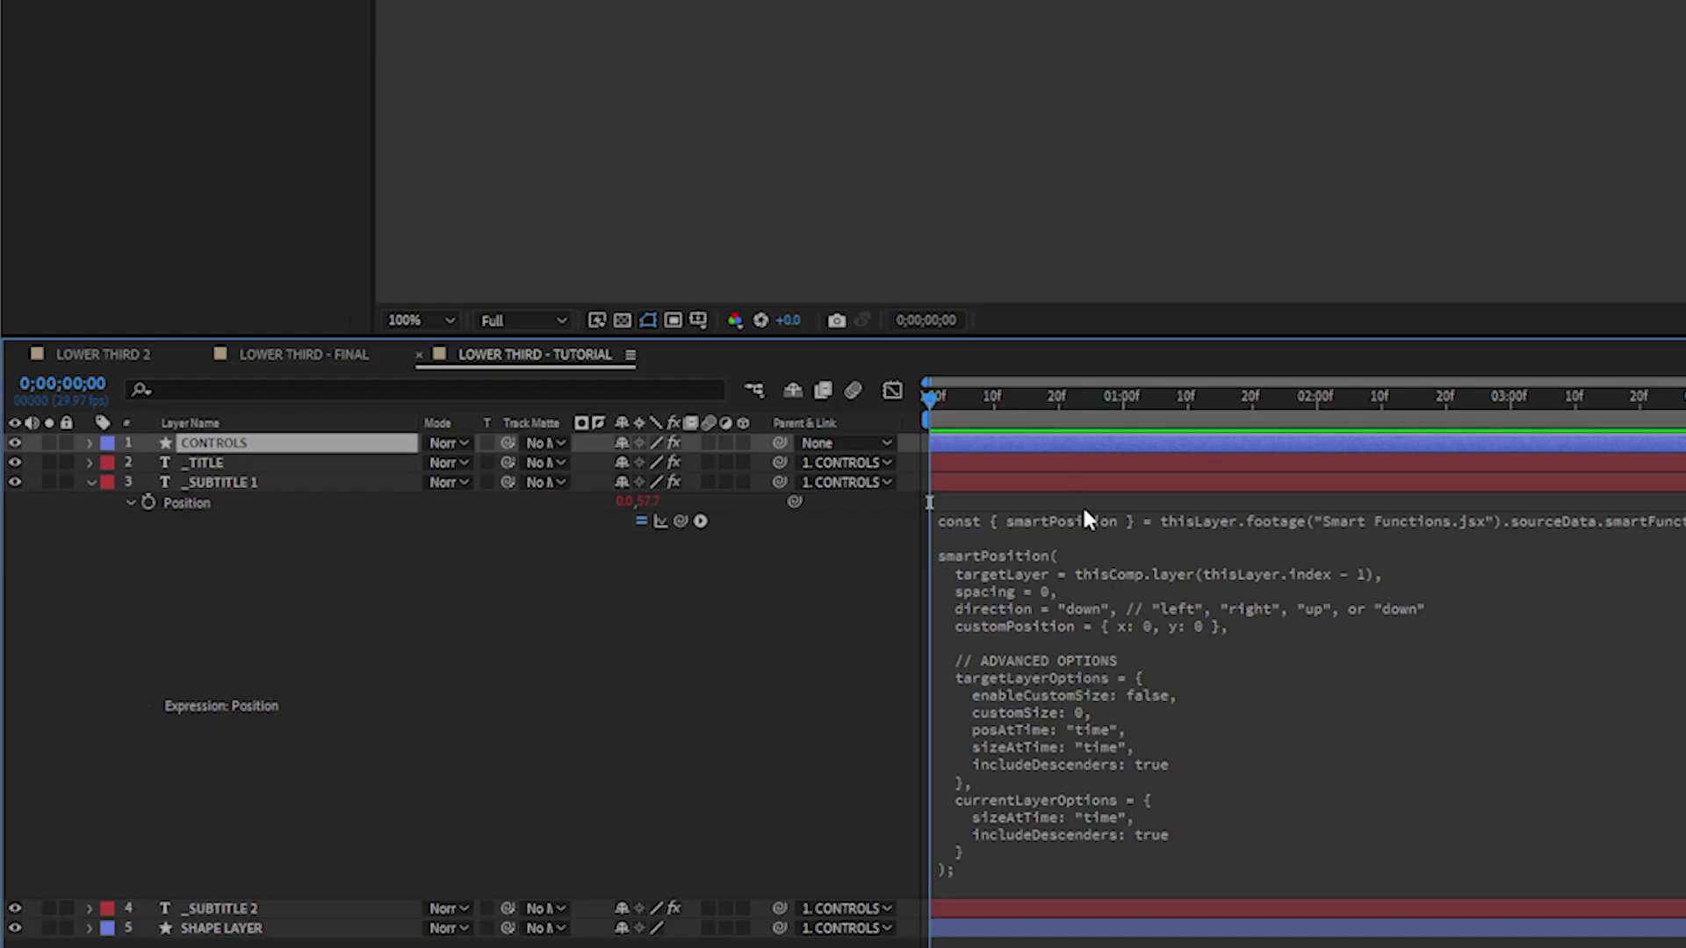
pyautogui.click(1112, 574)
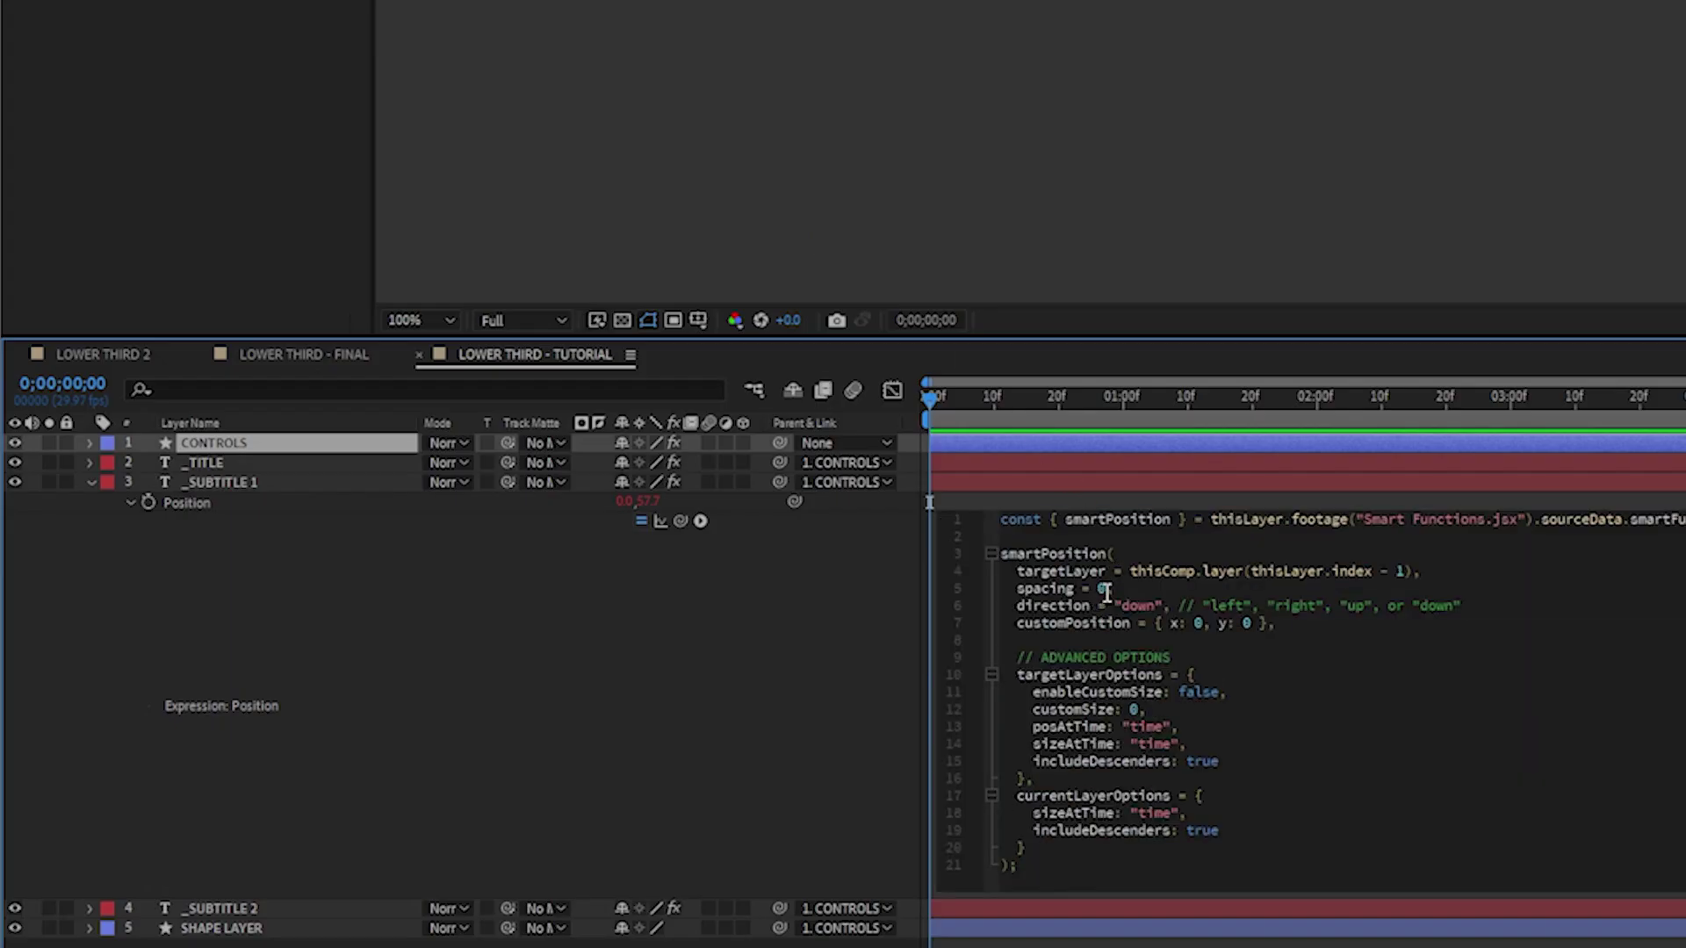
pyautogui.doubleClick(1099, 589)
pyautogui.moveTo(680, 521); pyautogui.dragTo(120, 0)
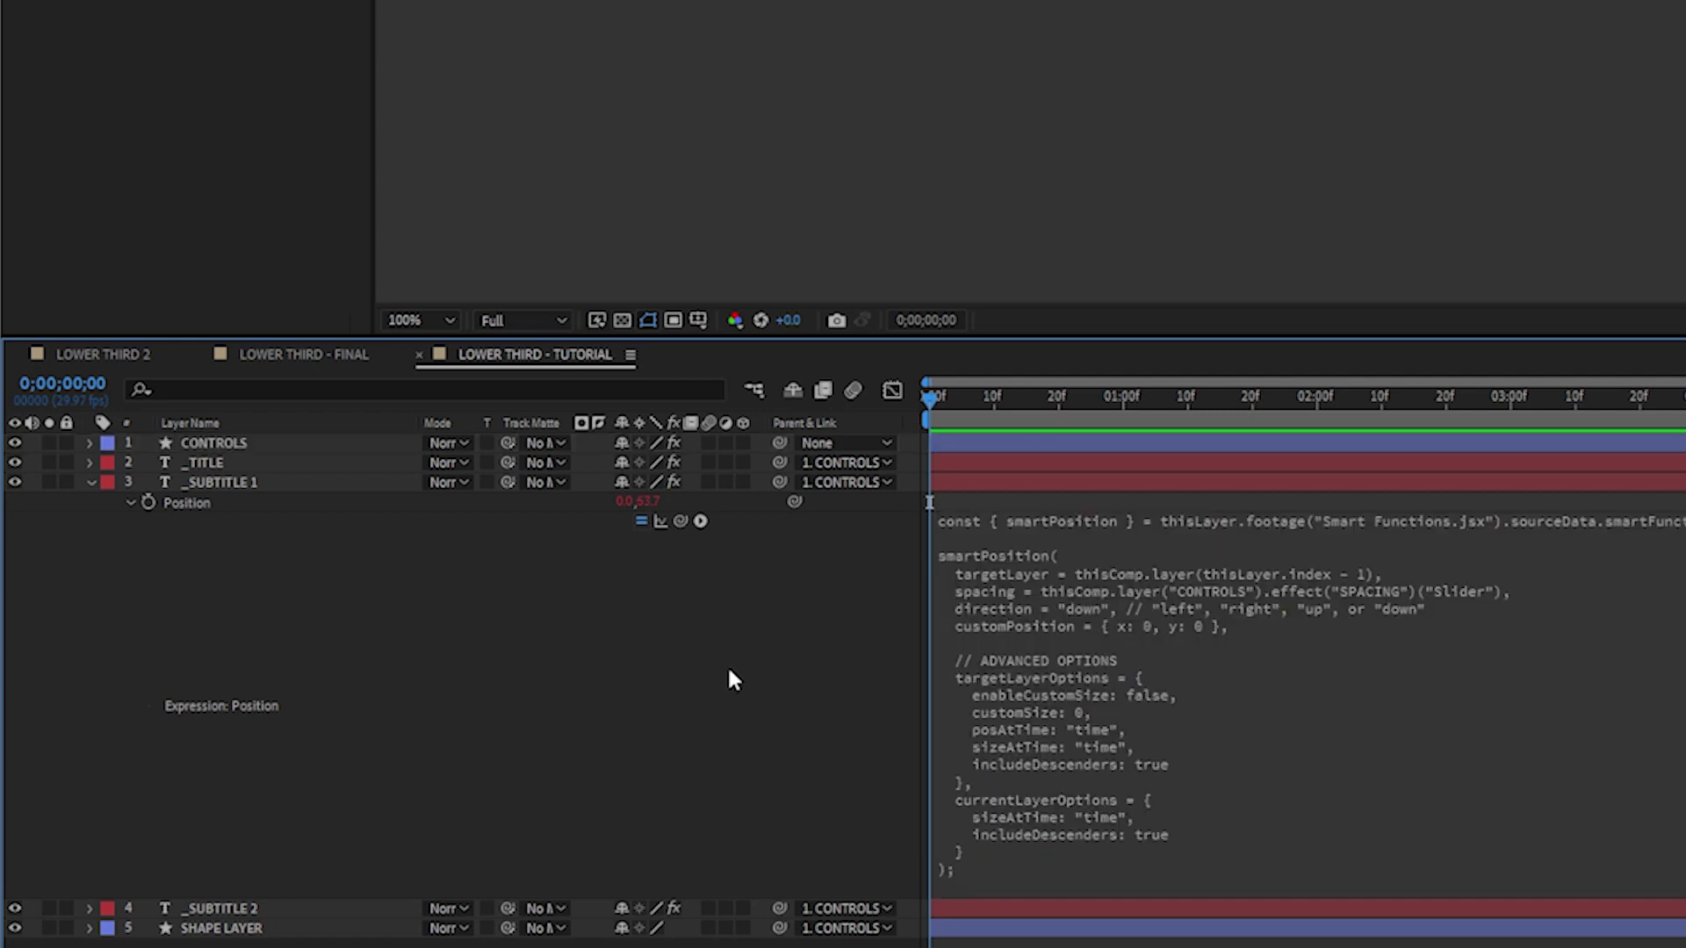
# Step: Copy the Position expression of _SUBTITLE 1 to the _SUBTITLE 2 layer
pyautogui.click(192, 506)
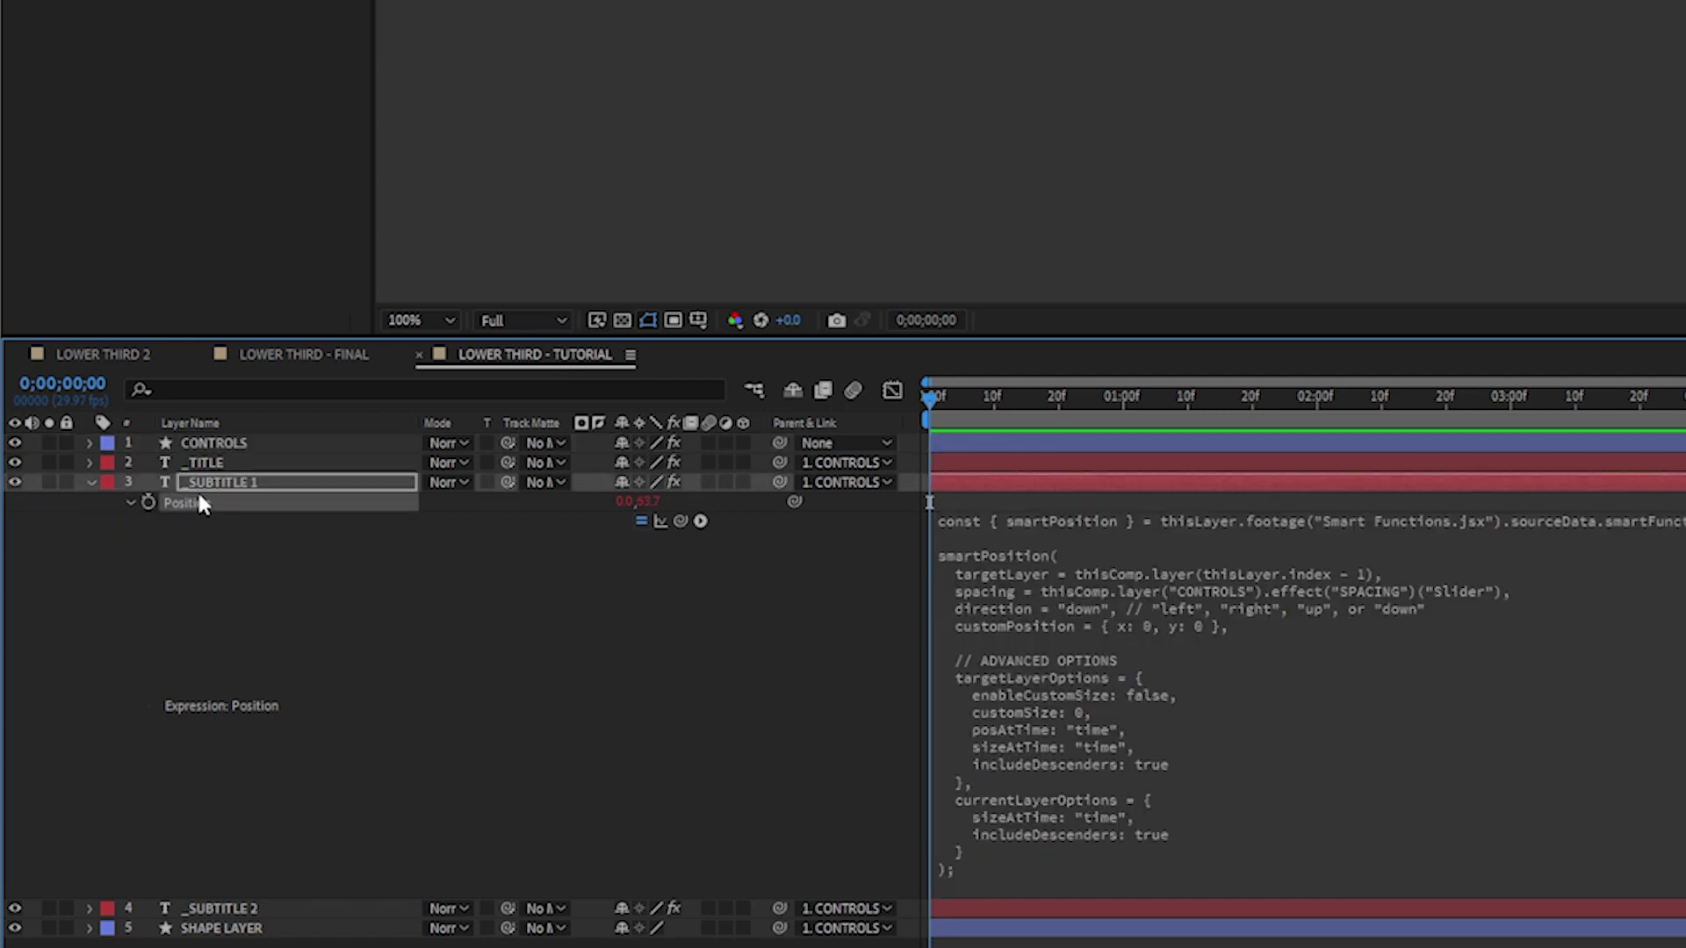
pyautogui.click(88, 482)
pyautogui.click(236, 503)
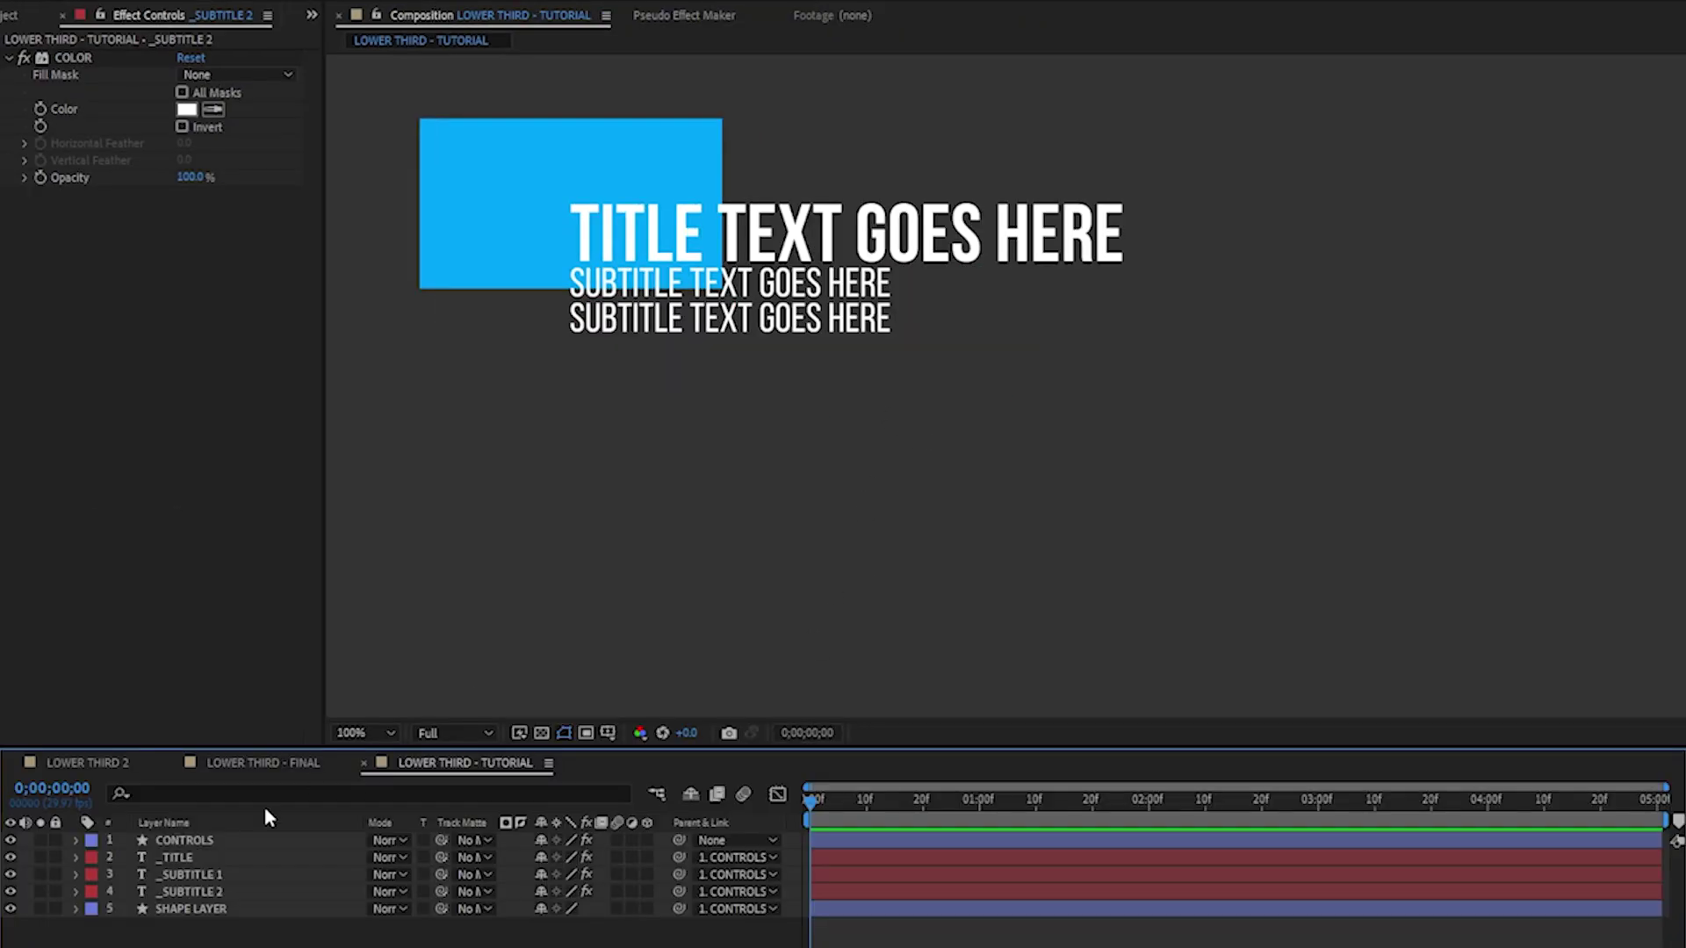
# Step: Try other SPACING slider values on the CONTROLS layer to test the gaps between the text lines
pyautogui.click(234, 840)
pyautogui.moveTo(188, 75); pyautogui.dragTo(243, 75)
pyautogui.press('space')
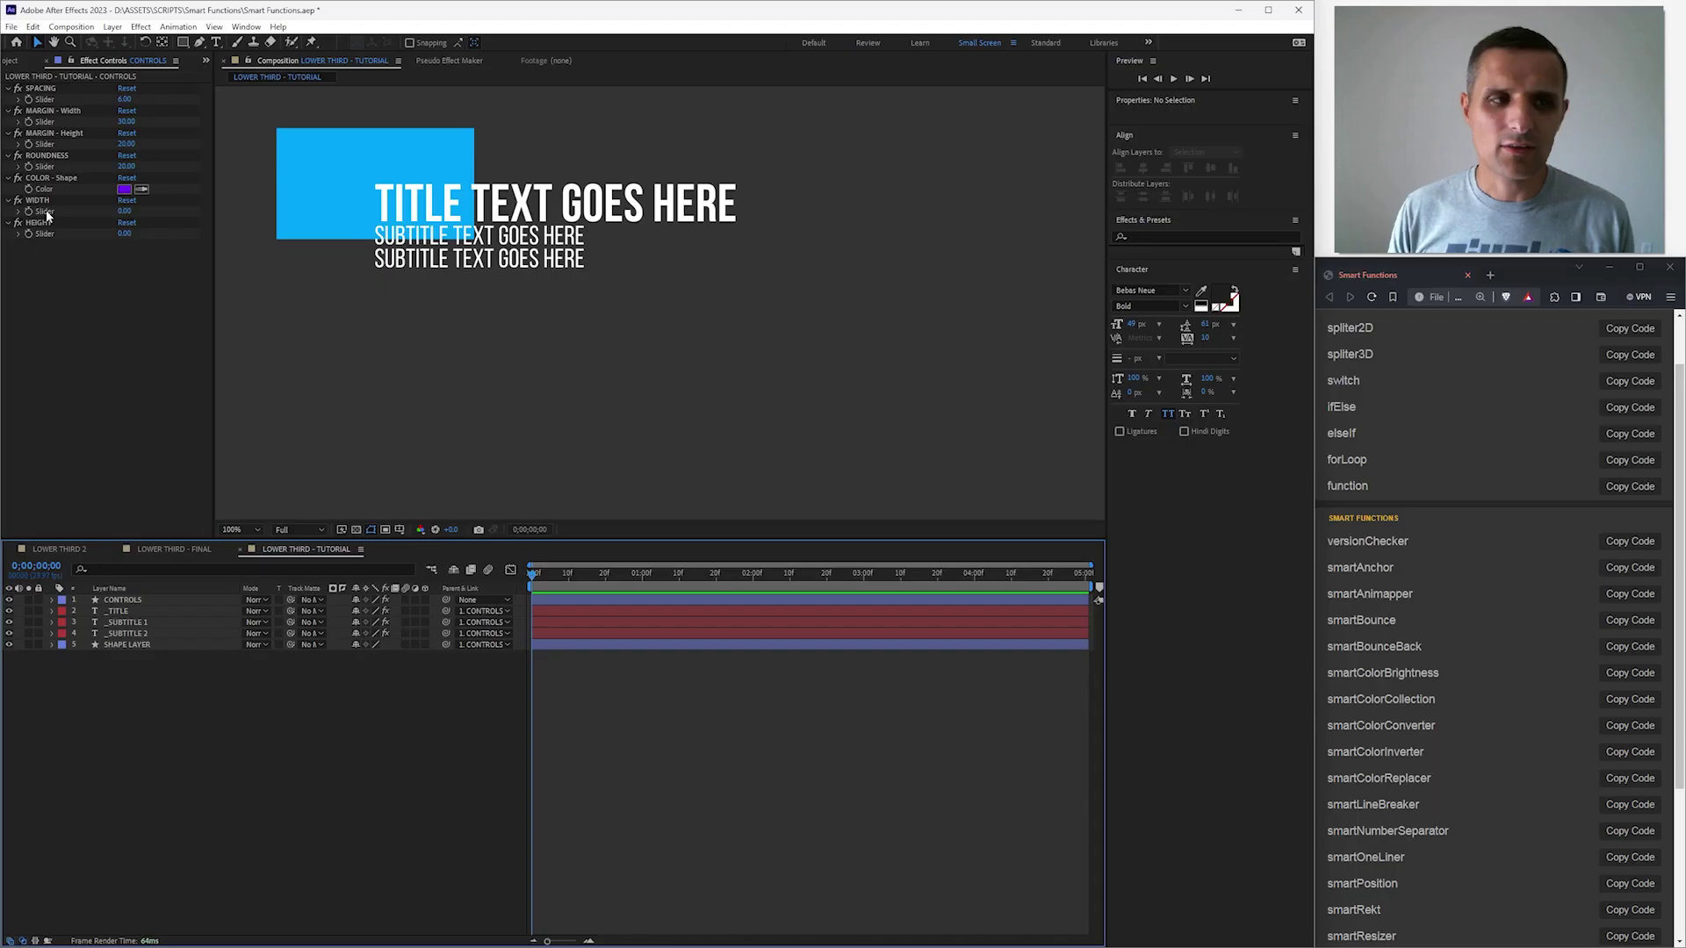
# Step: Copy the smartSizeCollection code from the Smart Functions page and apply it as the expression of the WIDTH slider on the CONTROLS layer
pyautogui.doubleClick(81, 282)
pyautogui.click(121, 702)
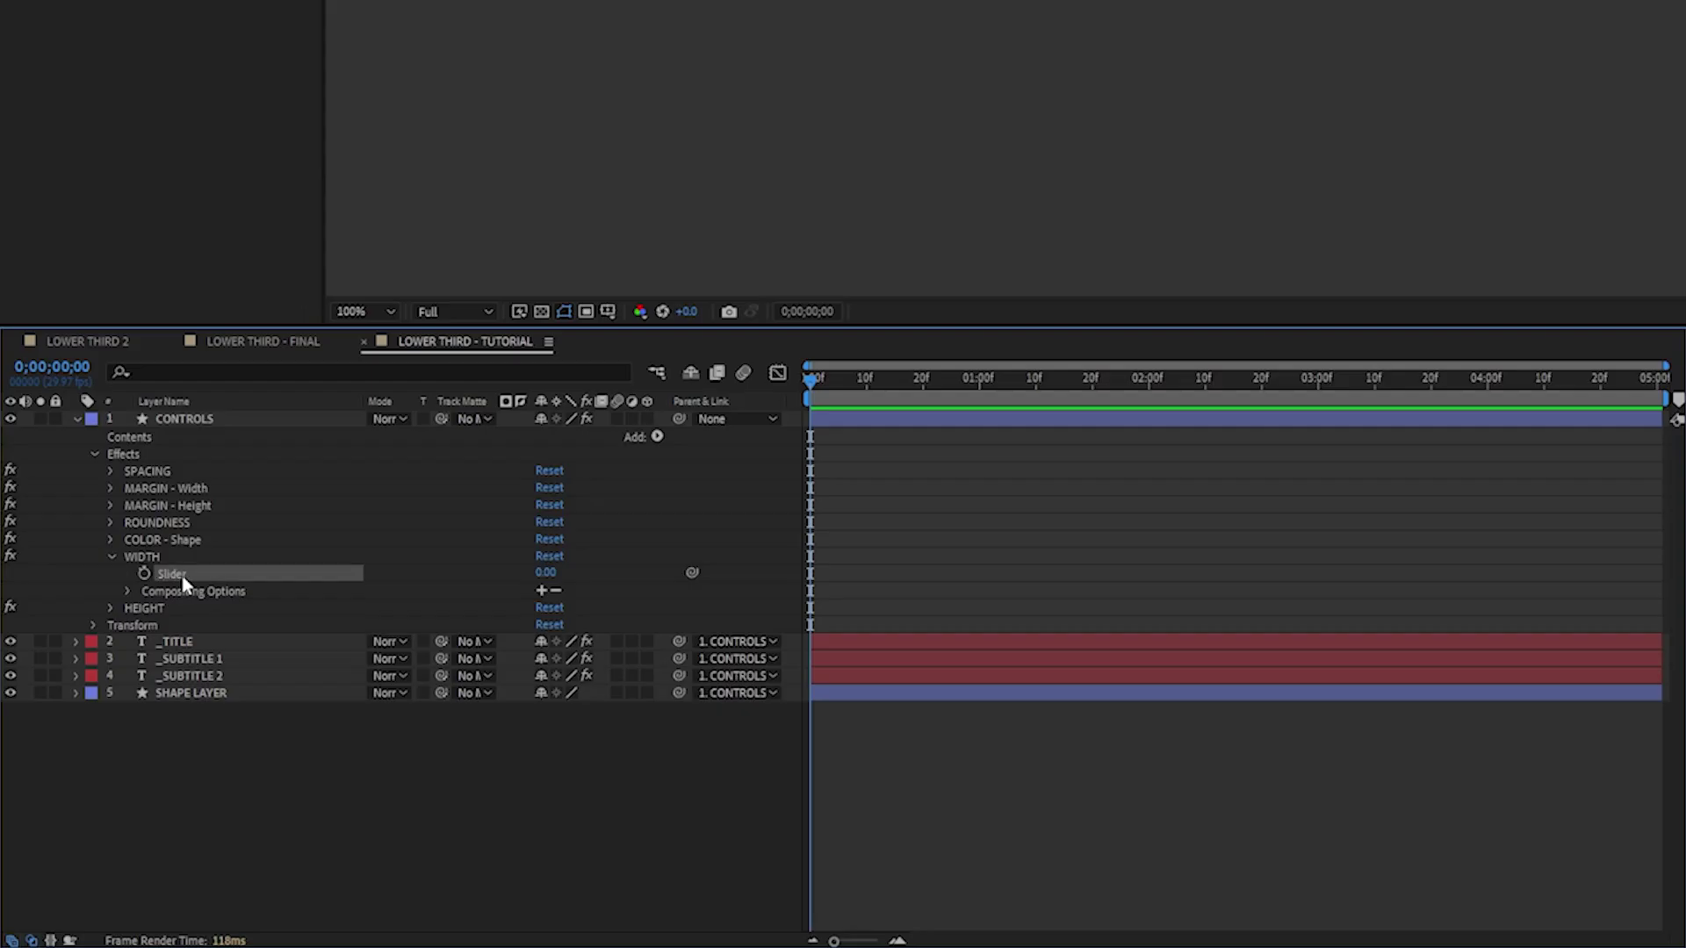
pyautogui.press('s')
pyautogui.press('s')
pyautogui.click(239, 594)
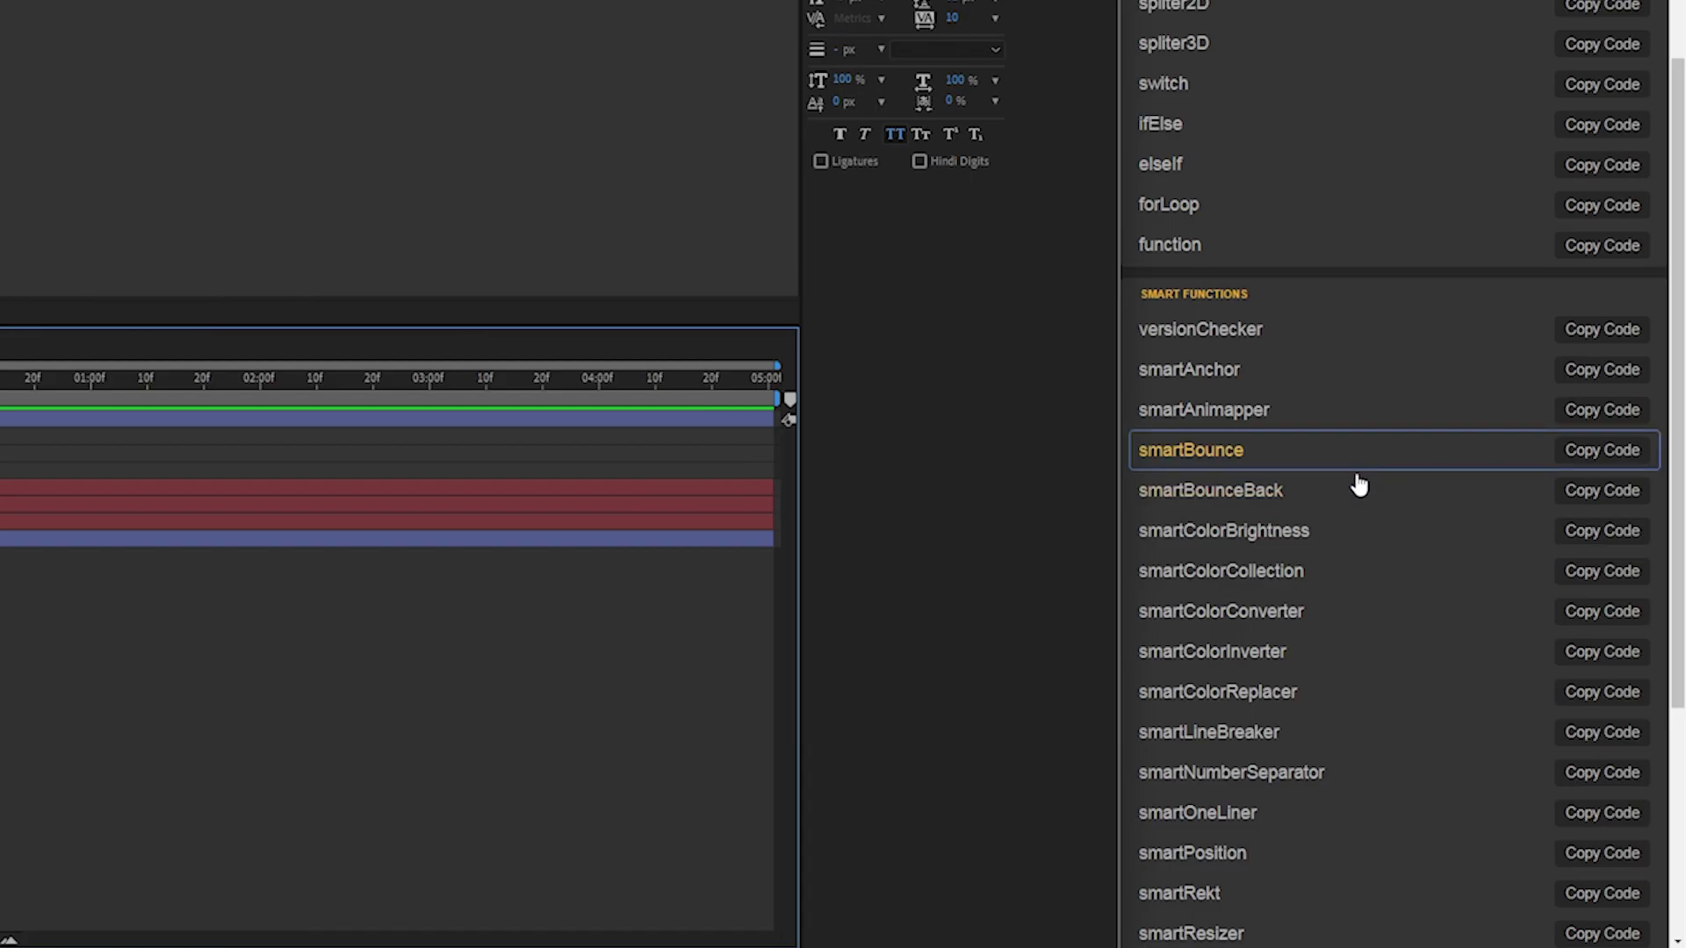
pyautogui.scroll(-3, 1336, 744)
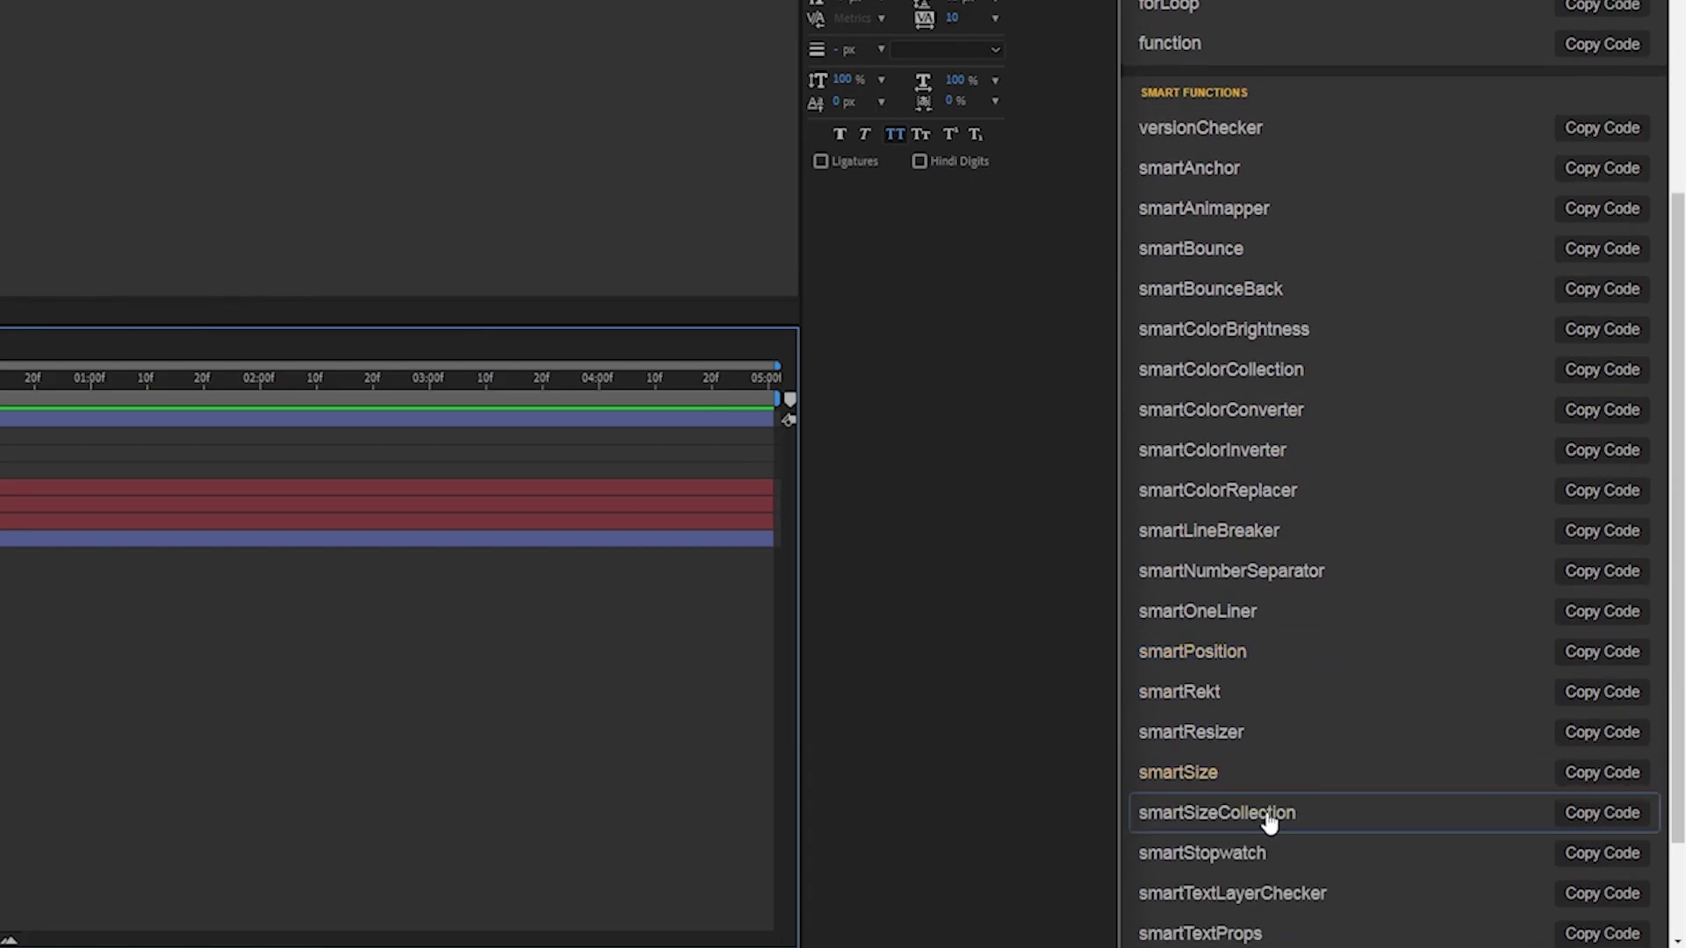
pyautogui.click(1586, 813)
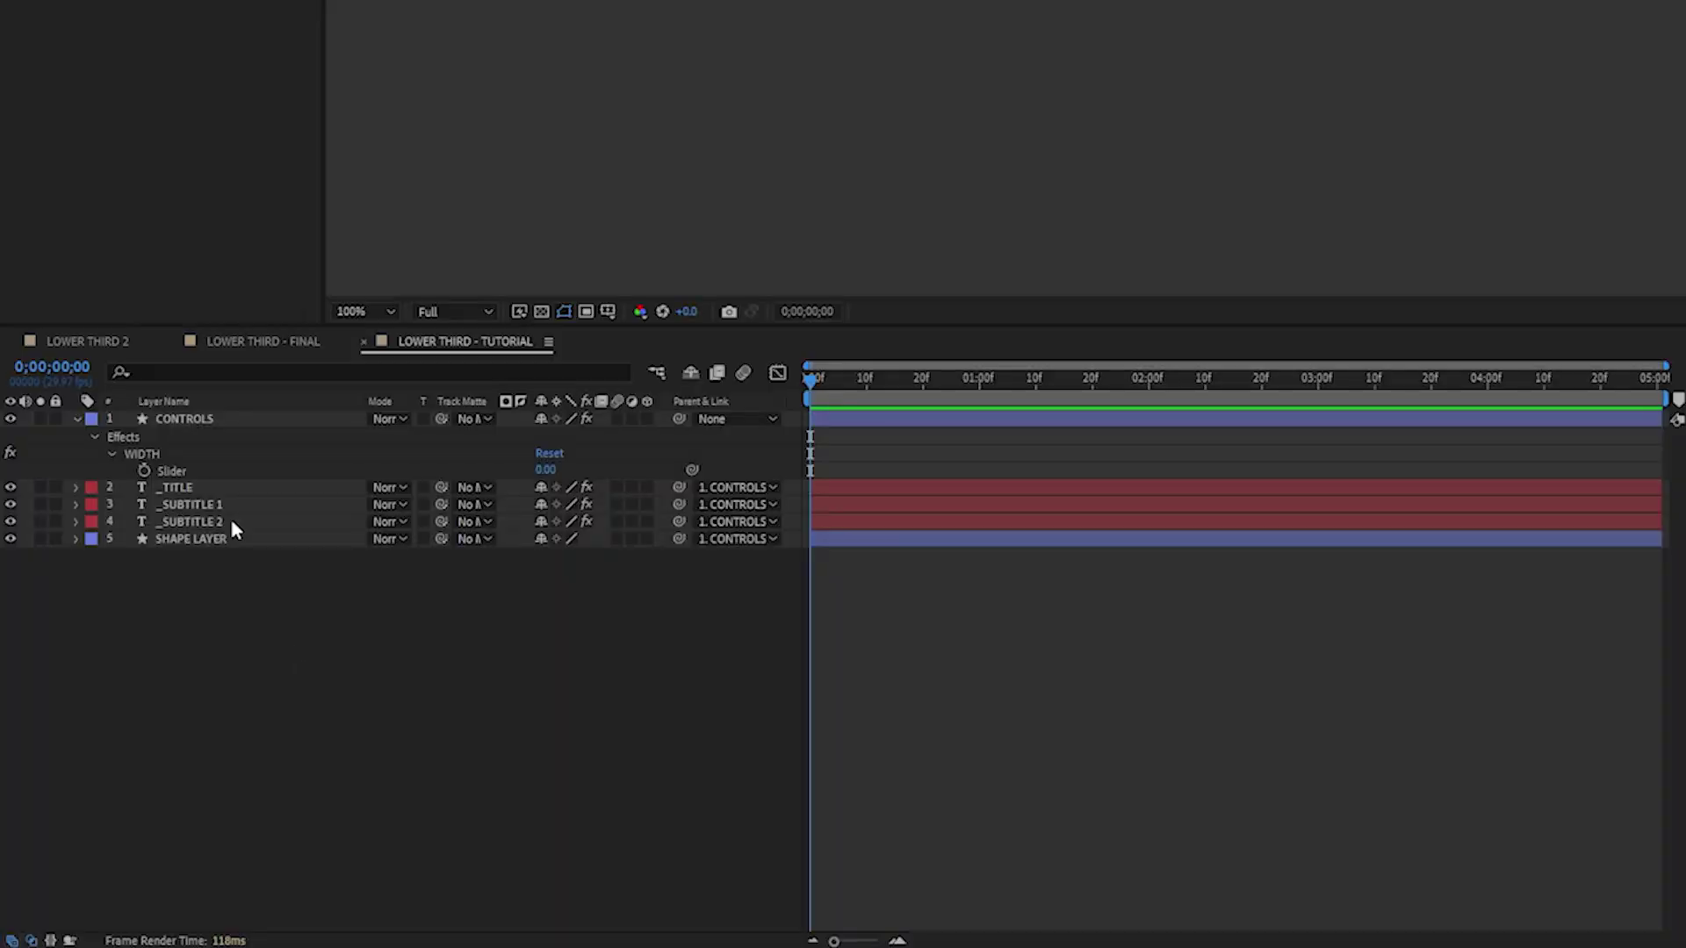
pyautogui.keyDown('alt'); pyautogui.click(144, 471); pyautogui.keyUp('alt')
pyautogui.hotkey('ctrl', 'v')
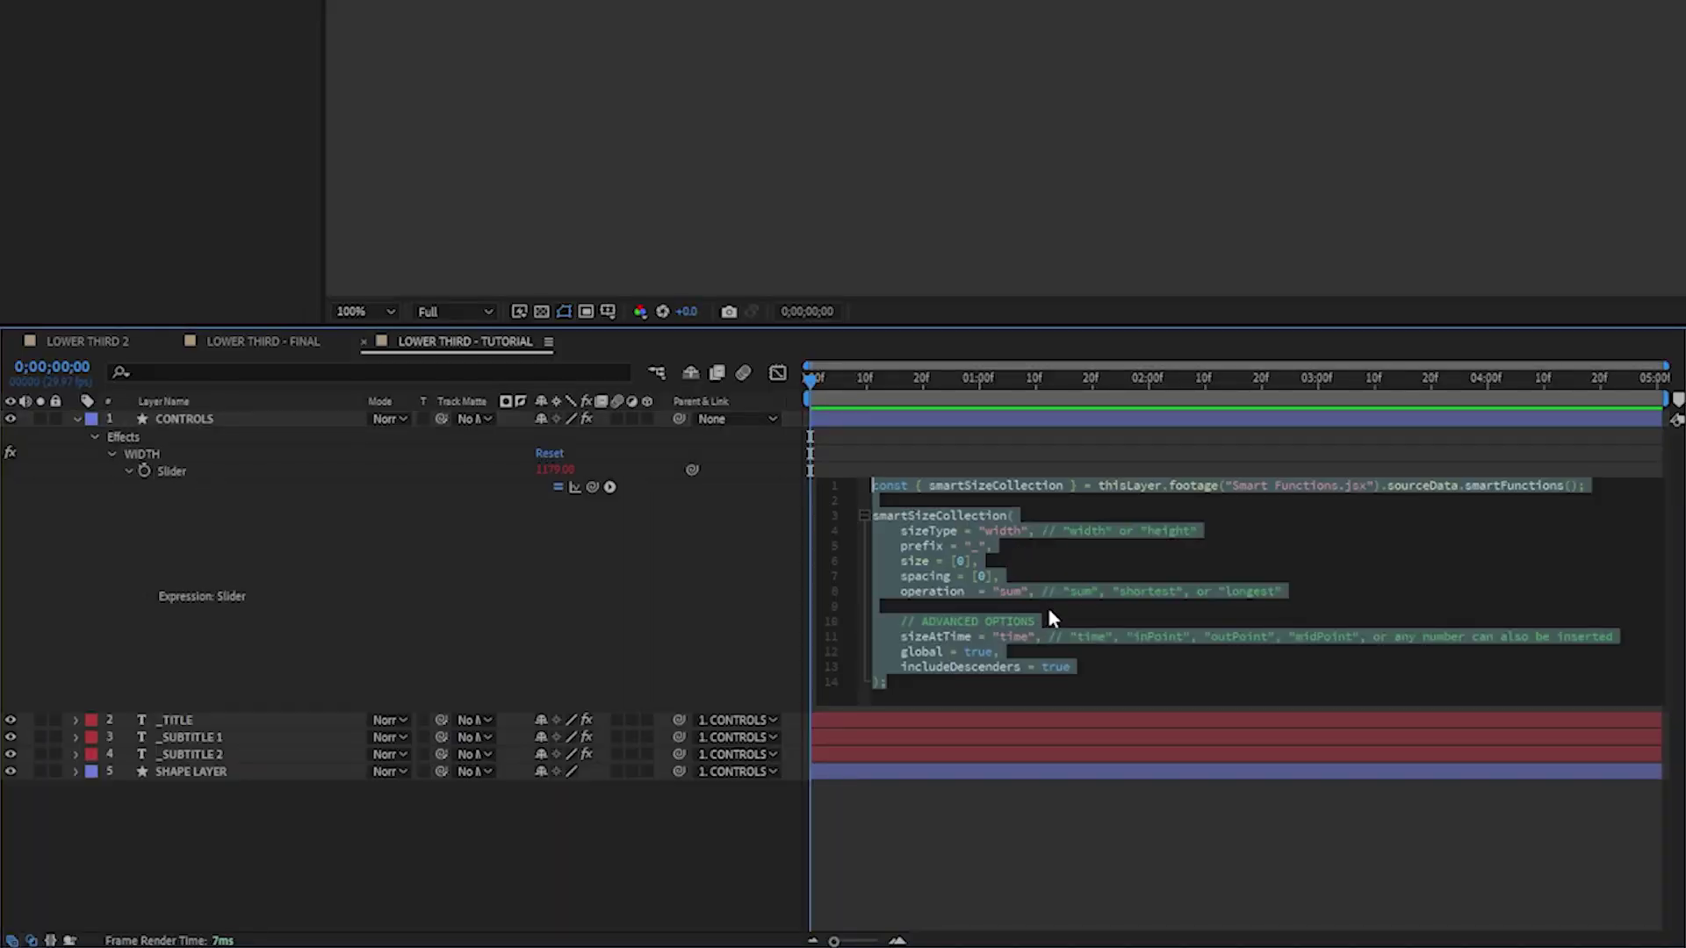
# Step: In the WIDTH slider's expression, link the spacing parameter to the SPACING slider and set operation to "longest"
pyautogui.click(1047, 604)
pyautogui.doubleClick(1005, 532)
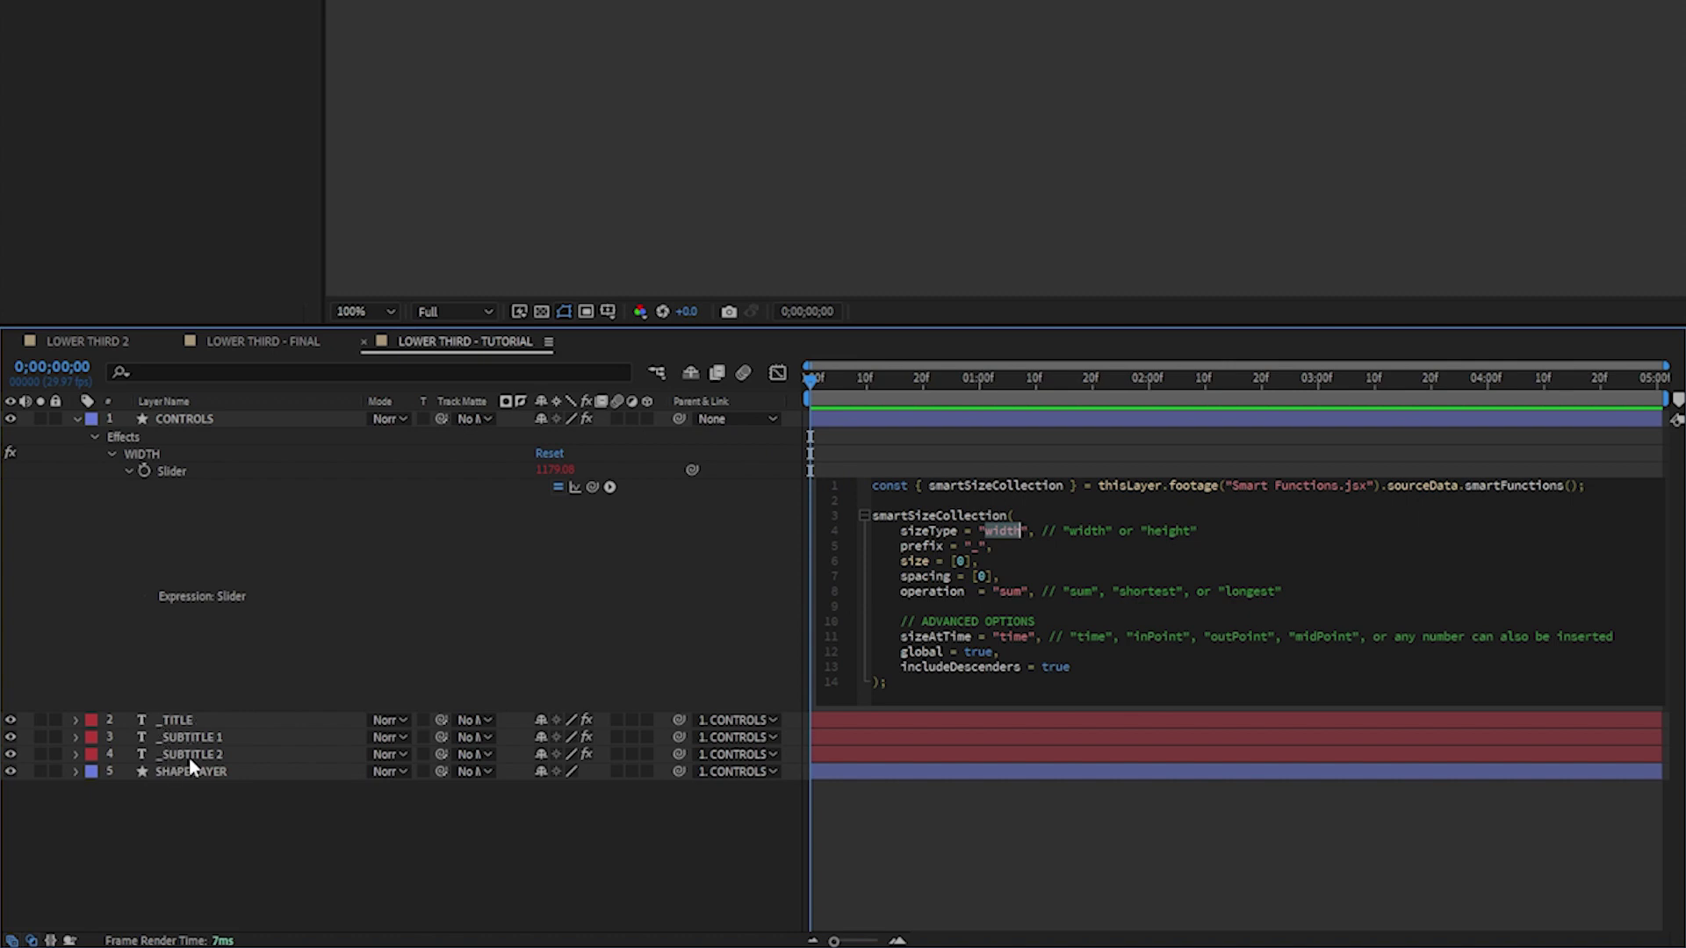
pyautogui.doubleClick(980, 577)
pyautogui.moveTo(593, 486); pyautogui.dragTo(87, 83)
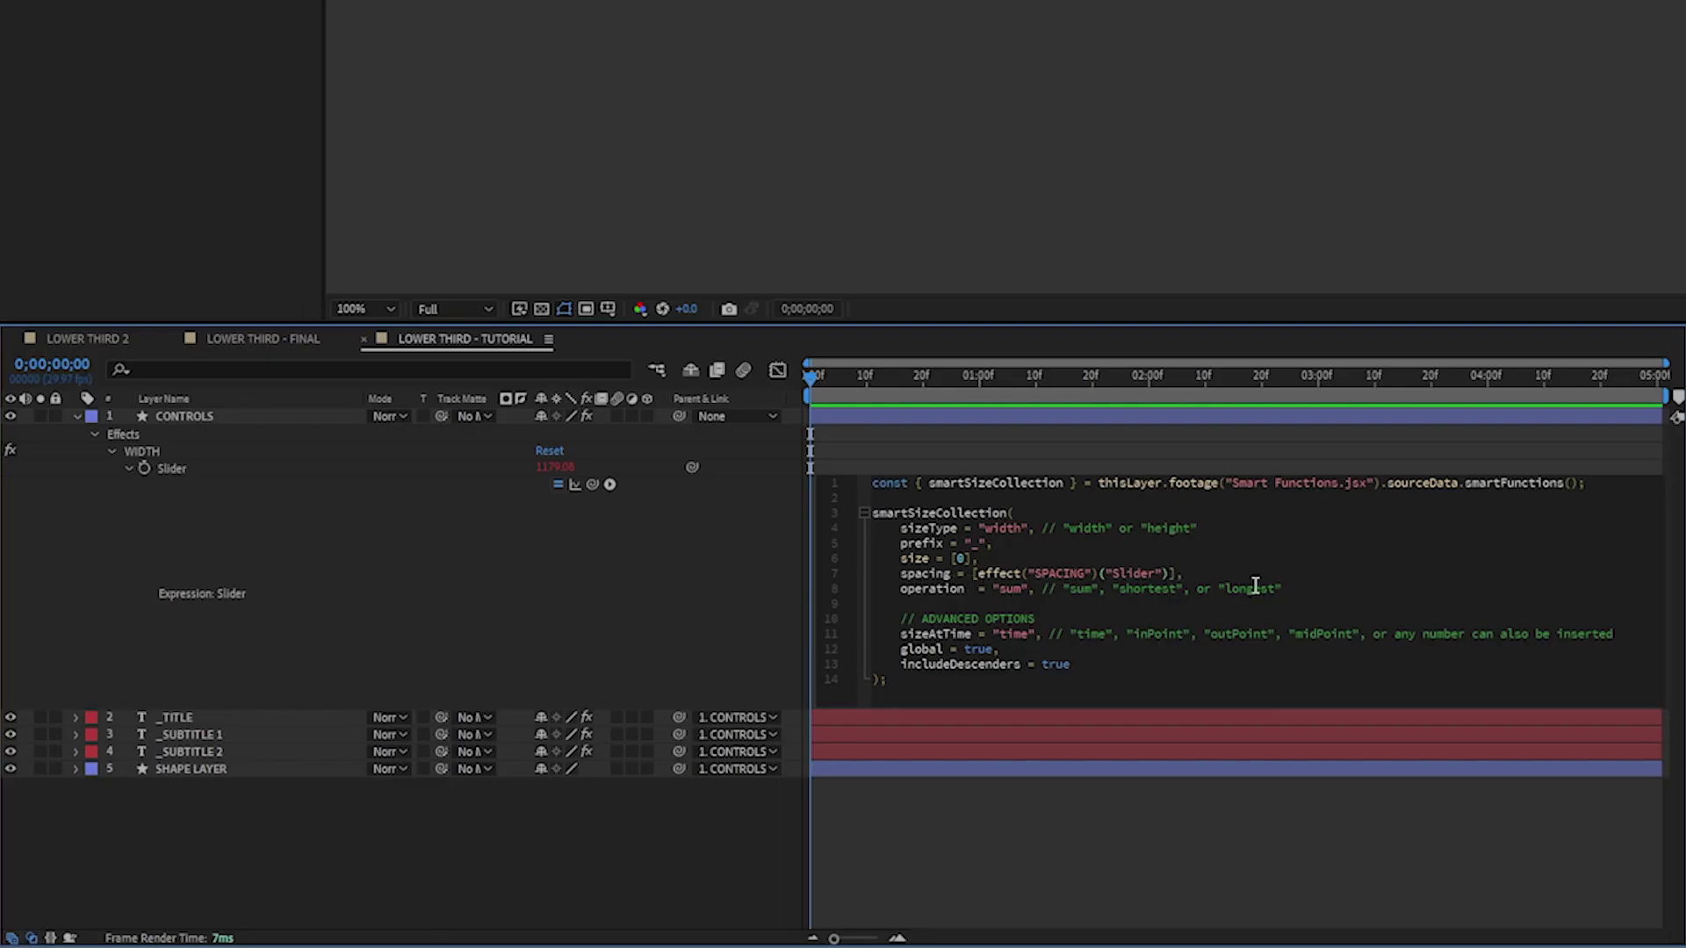
pyautogui.doubleClick(1249, 589)
pyautogui.hotkey('ctrl', 'c')
pyautogui.doubleClick(1013, 588)
pyautogui.hotkey('ctrl', 'v')
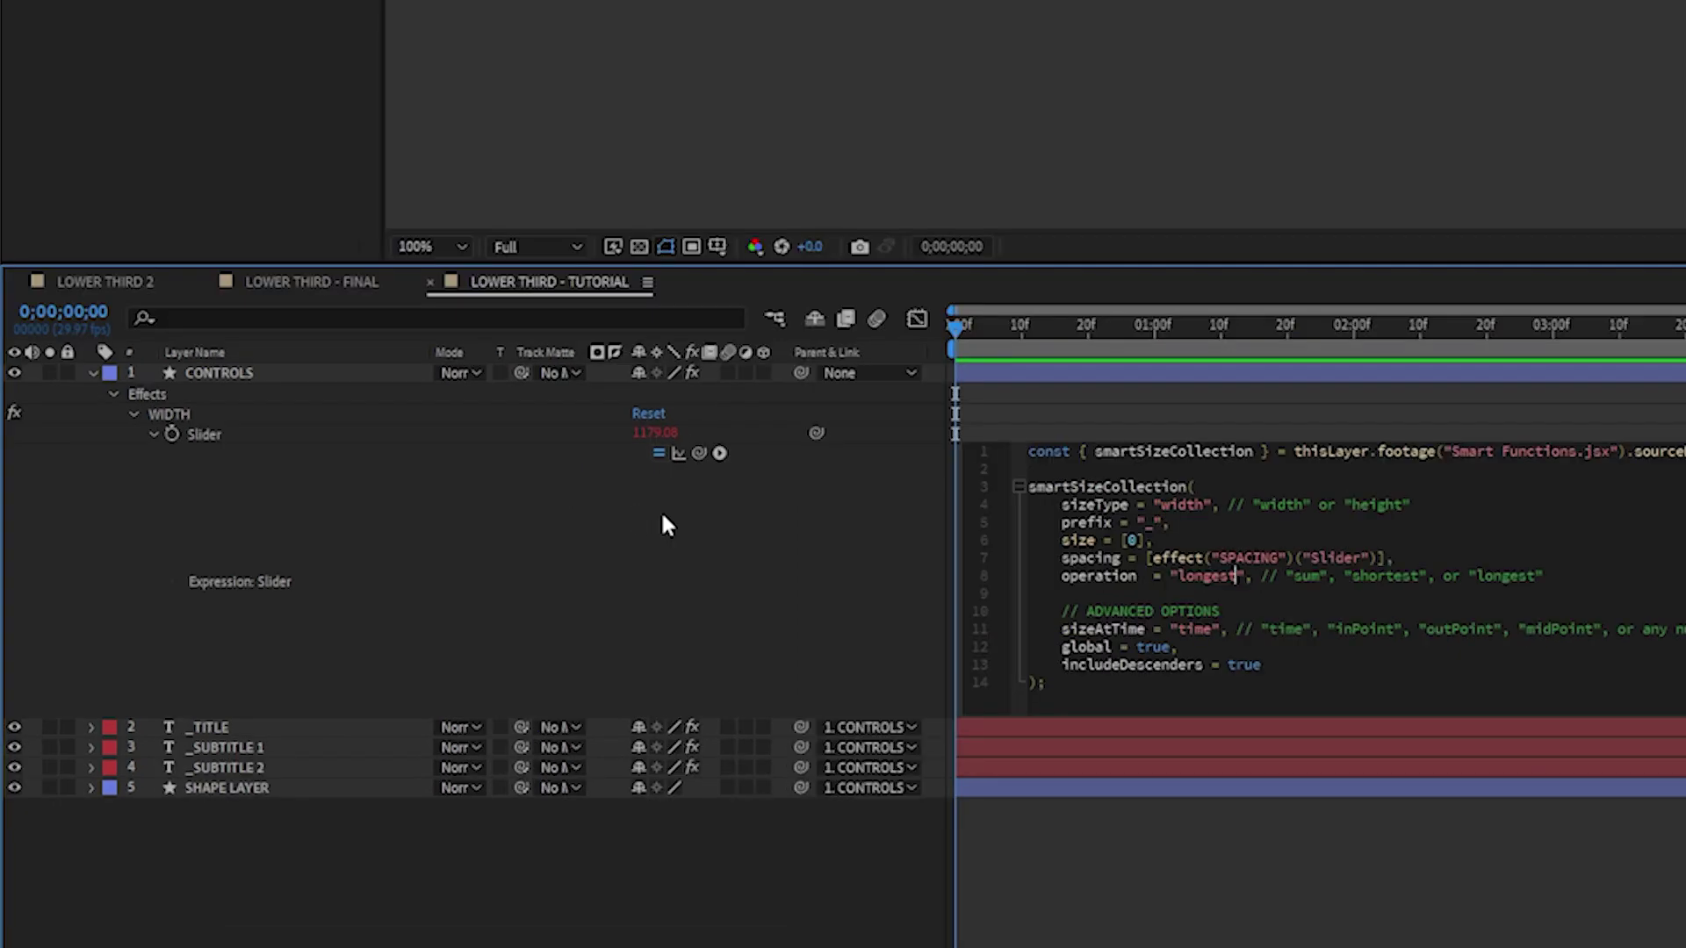
pyautogui.click(662, 514)
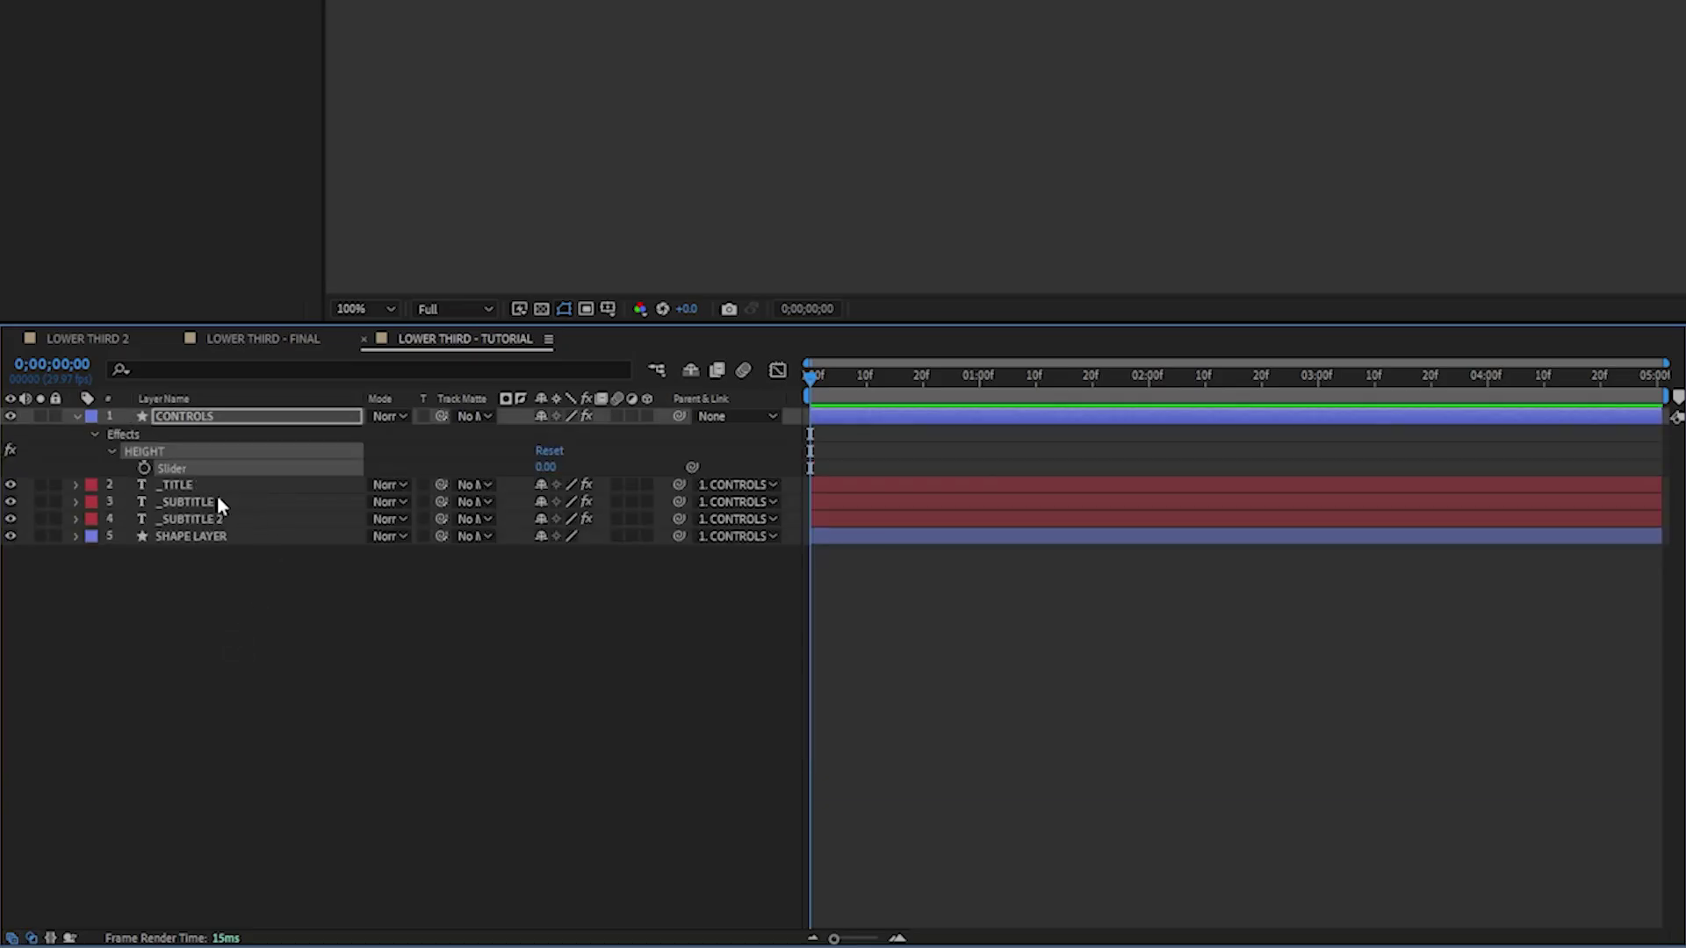
# Step: Apply the WIDTH slider's smartSizeCollection expression to the HEIGHT slider on the CONTROLS layer
pyautogui.keyDown('alt'); pyautogui.click(145, 468); pyautogui.keyUp('alt')
pyautogui.write('const { smartSizeCollection } = thisLayer.footage("Smart Functions.jsx").sourceData.smartFunctions();  smartSizeCollection(     sizeType = "width", // "width" or "height"     prefix = "_",     size = [0],     spacing = [effect("SPACING")("Slider")],     operation  = "longest", // "sum", "shortest", or "longest"      // ADVANCED OPTIONS     sizeAtTime = "time", // "time", "inPoint", "outPoint", "midPoint", or any number can also be inserted     global = true,     includeDescenders = true );')
pyautogui.click(863, 453)
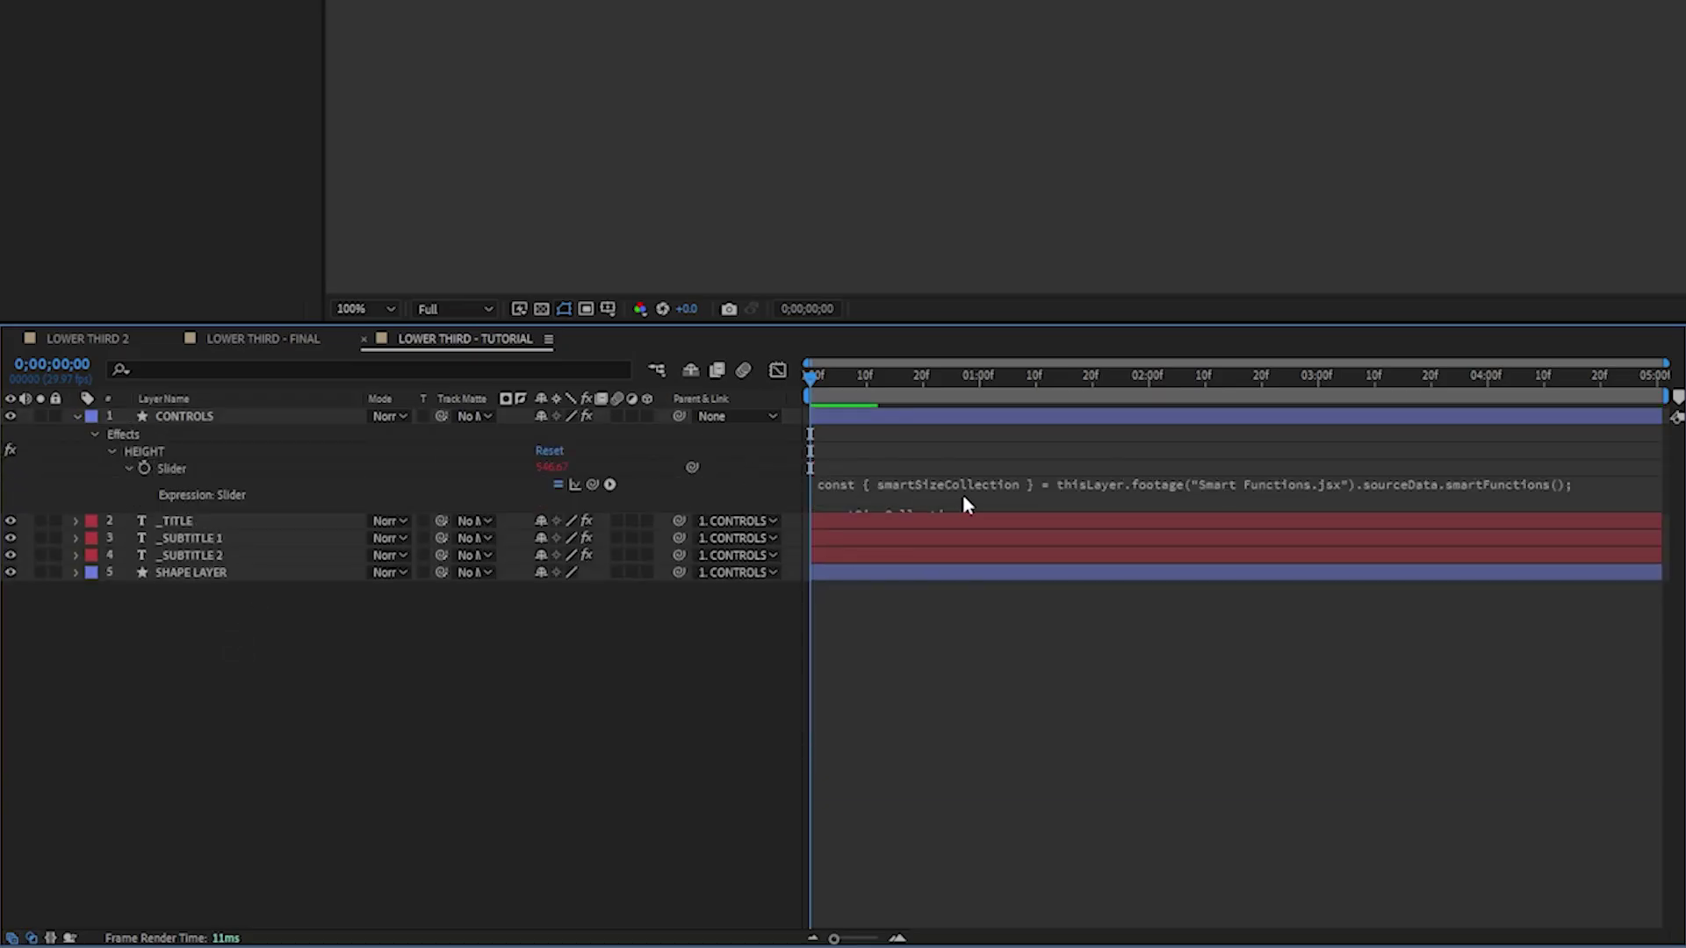
# Step: In the HEIGHT slider's expression, set sizeType to "height" and operation to "sum"
pyautogui.click(964, 495)
pyautogui.click(999, 531)
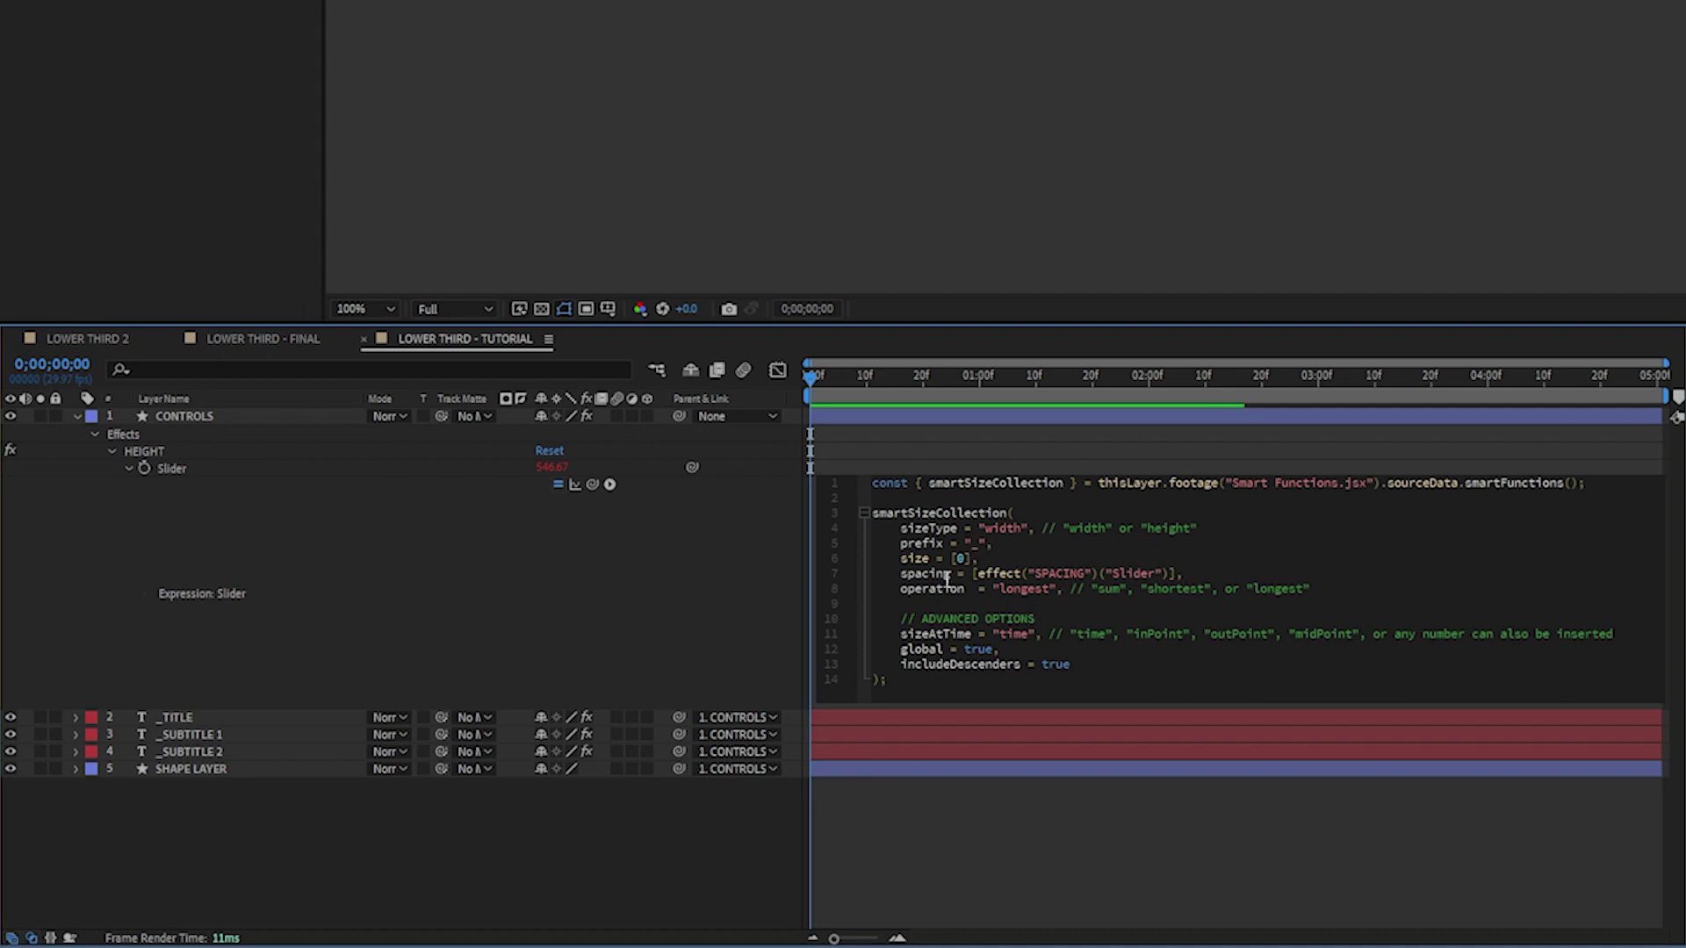
pyautogui.doubleClick(1084, 529)
pyautogui.doubleClick(1167, 530)
pyautogui.hotkey('ctrl', 'c')
pyautogui.doubleClick(1001, 530)
pyautogui.hotkey('ctrl', 'v')
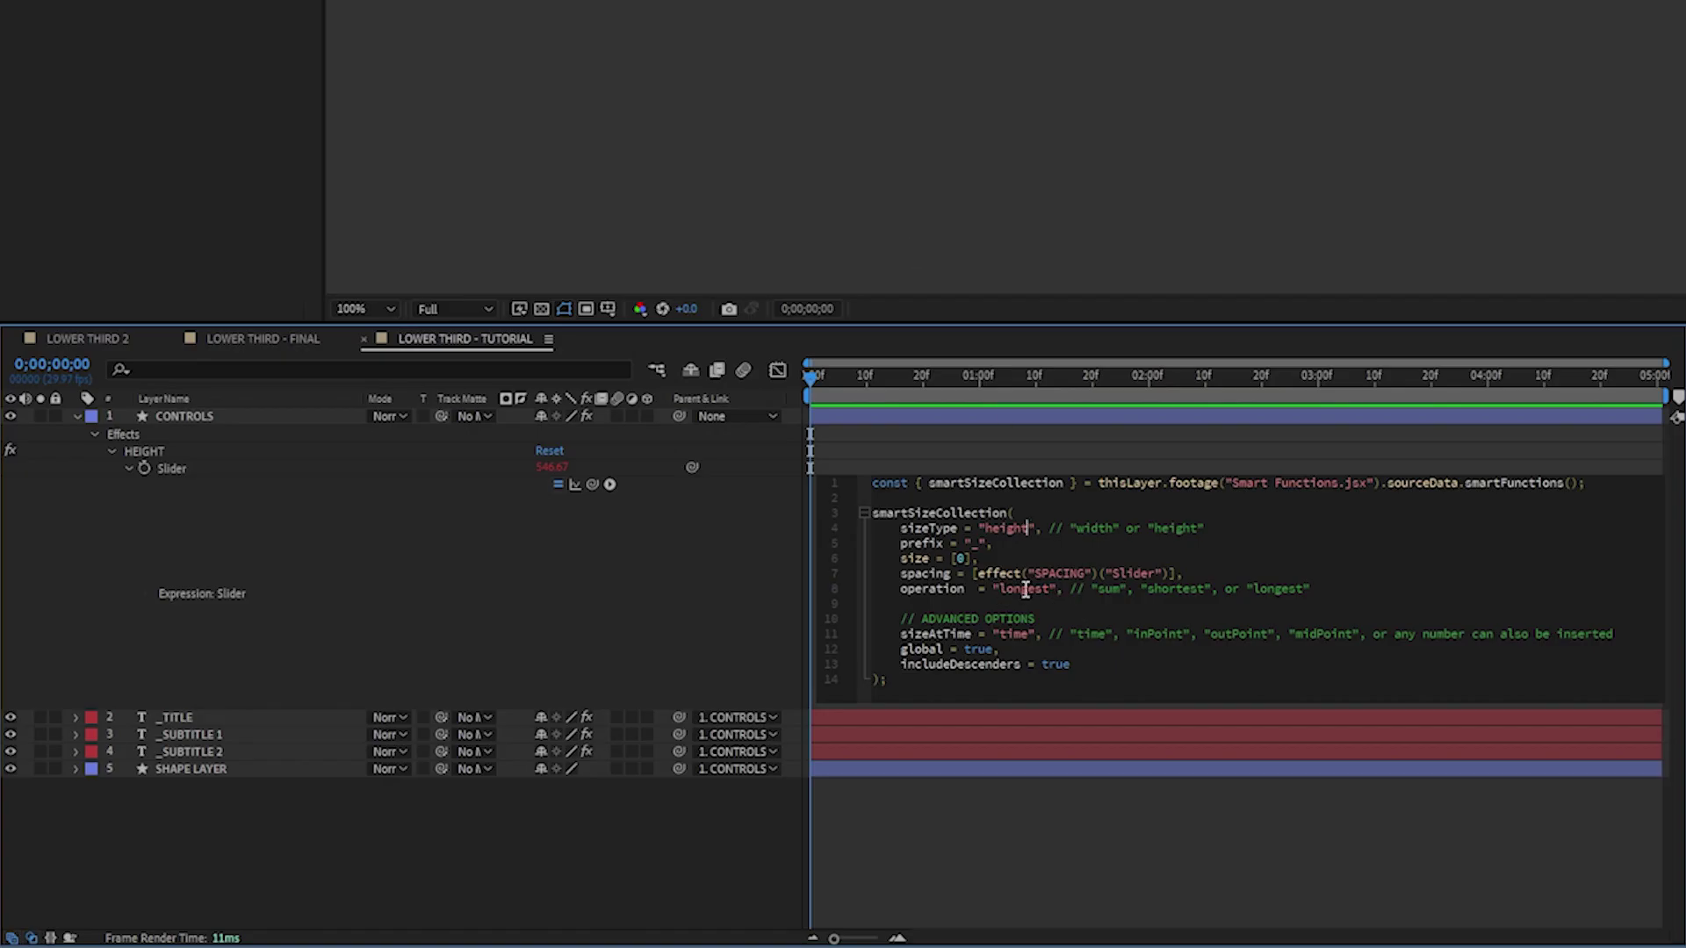
pyautogui.doubleClick(1111, 590)
pyautogui.hotkey('ctrl', 'c')
pyautogui.doubleClick(1023, 590)
pyautogui.hotkey('ctrl', 'v')
pyautogui.click(564, 530)
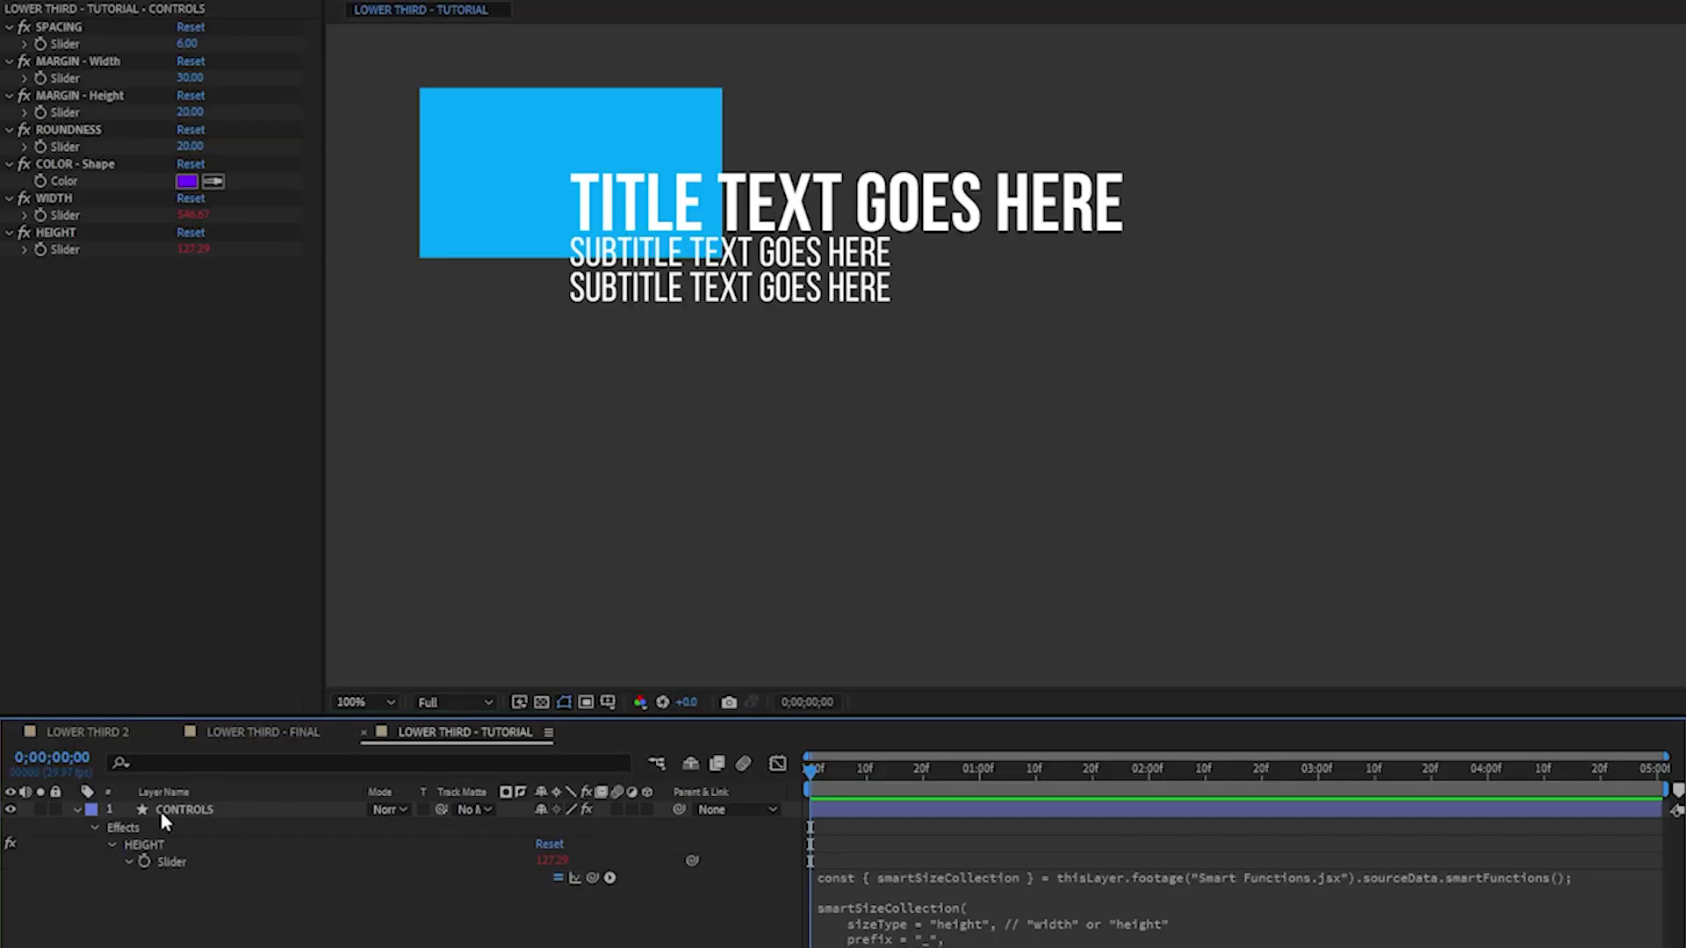
pyautogui.click(76, 808)
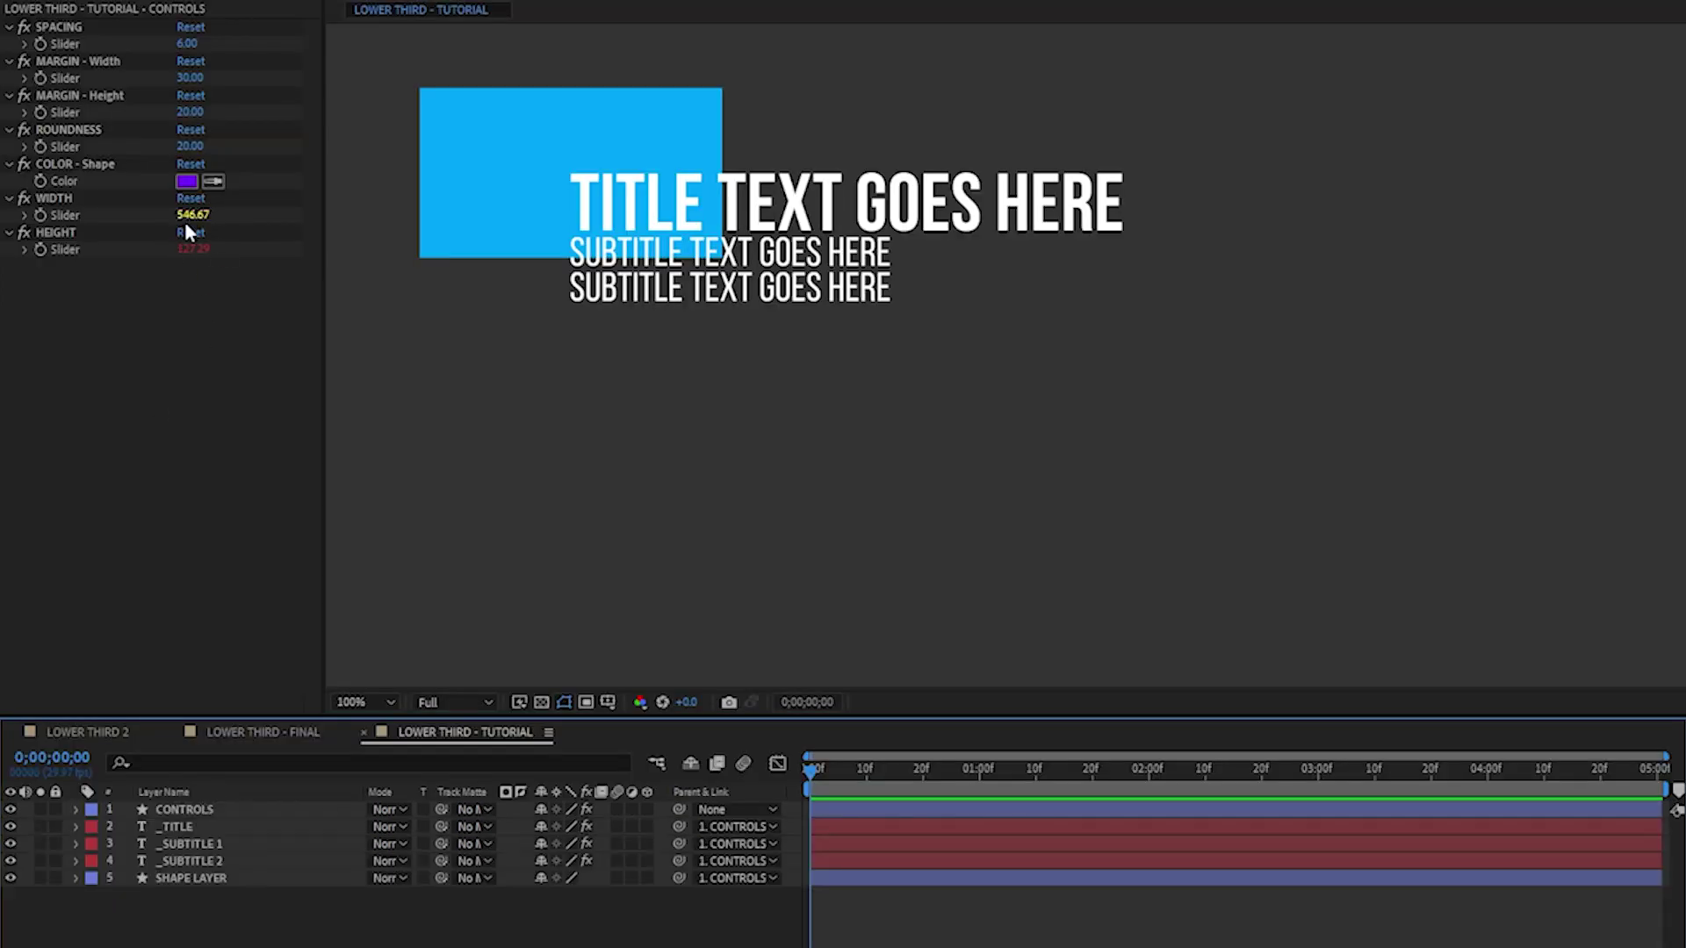
# Step: Reveal the rectangle path properties inside the SHAPE LAYER contents
pyautogui.click(180, 878)
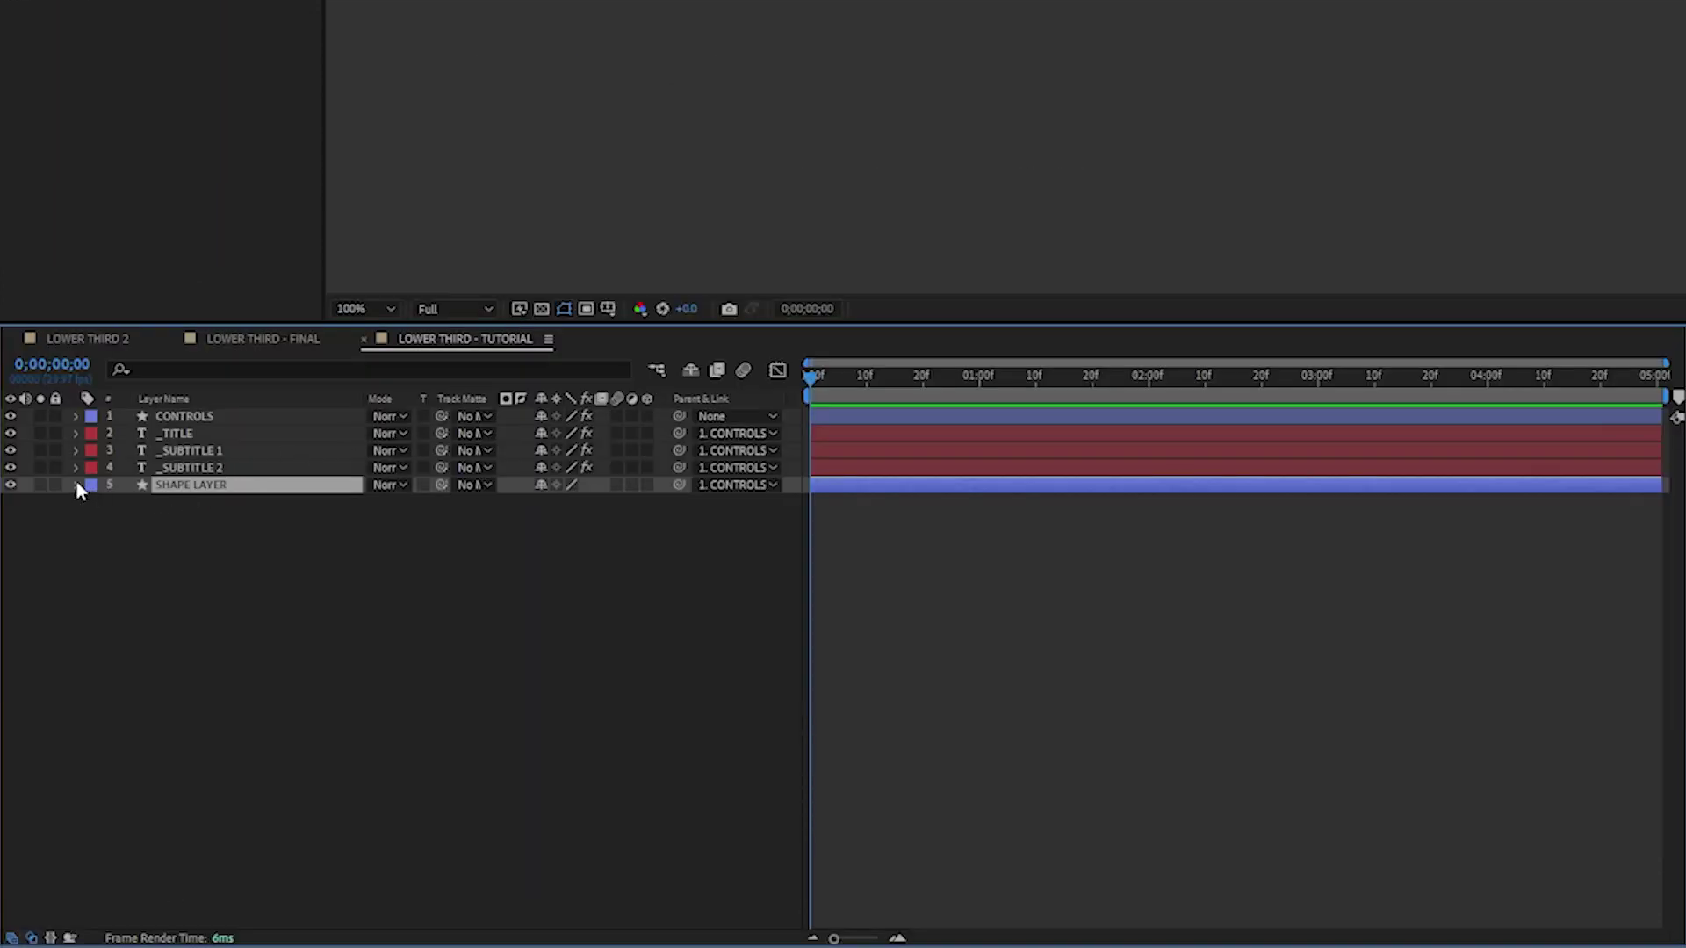
pyautogui.click(77, 485)
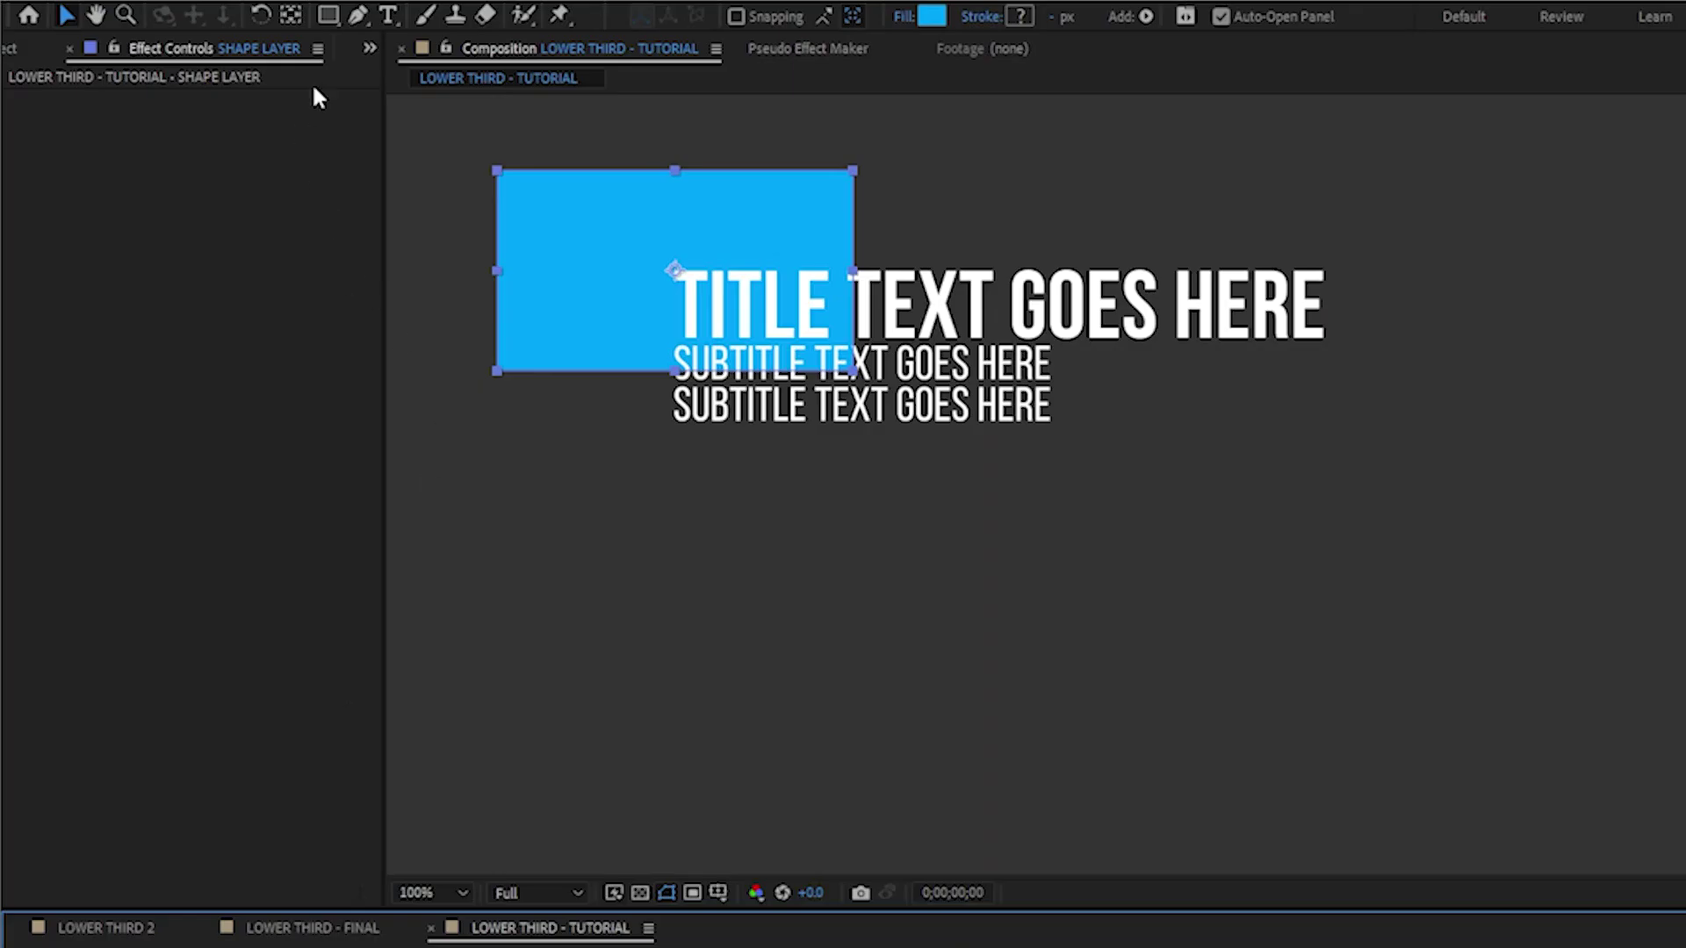
# Step: Draw a test rectangle about 127 by 107 px, examine its path properties and delete its layer
pyautogui.click(329, 15)
pyautogui.hotkey('ctrl', 'shift', 'a')
pyautogui.moveTo(1093, 255)
pyautogui.mouseDown()
pyautogui.moveTo(1219, 380)
pyautogui.moveTo(1244, 383)
pyautogui.mouseUp()
pyautogui.click(134, 363)
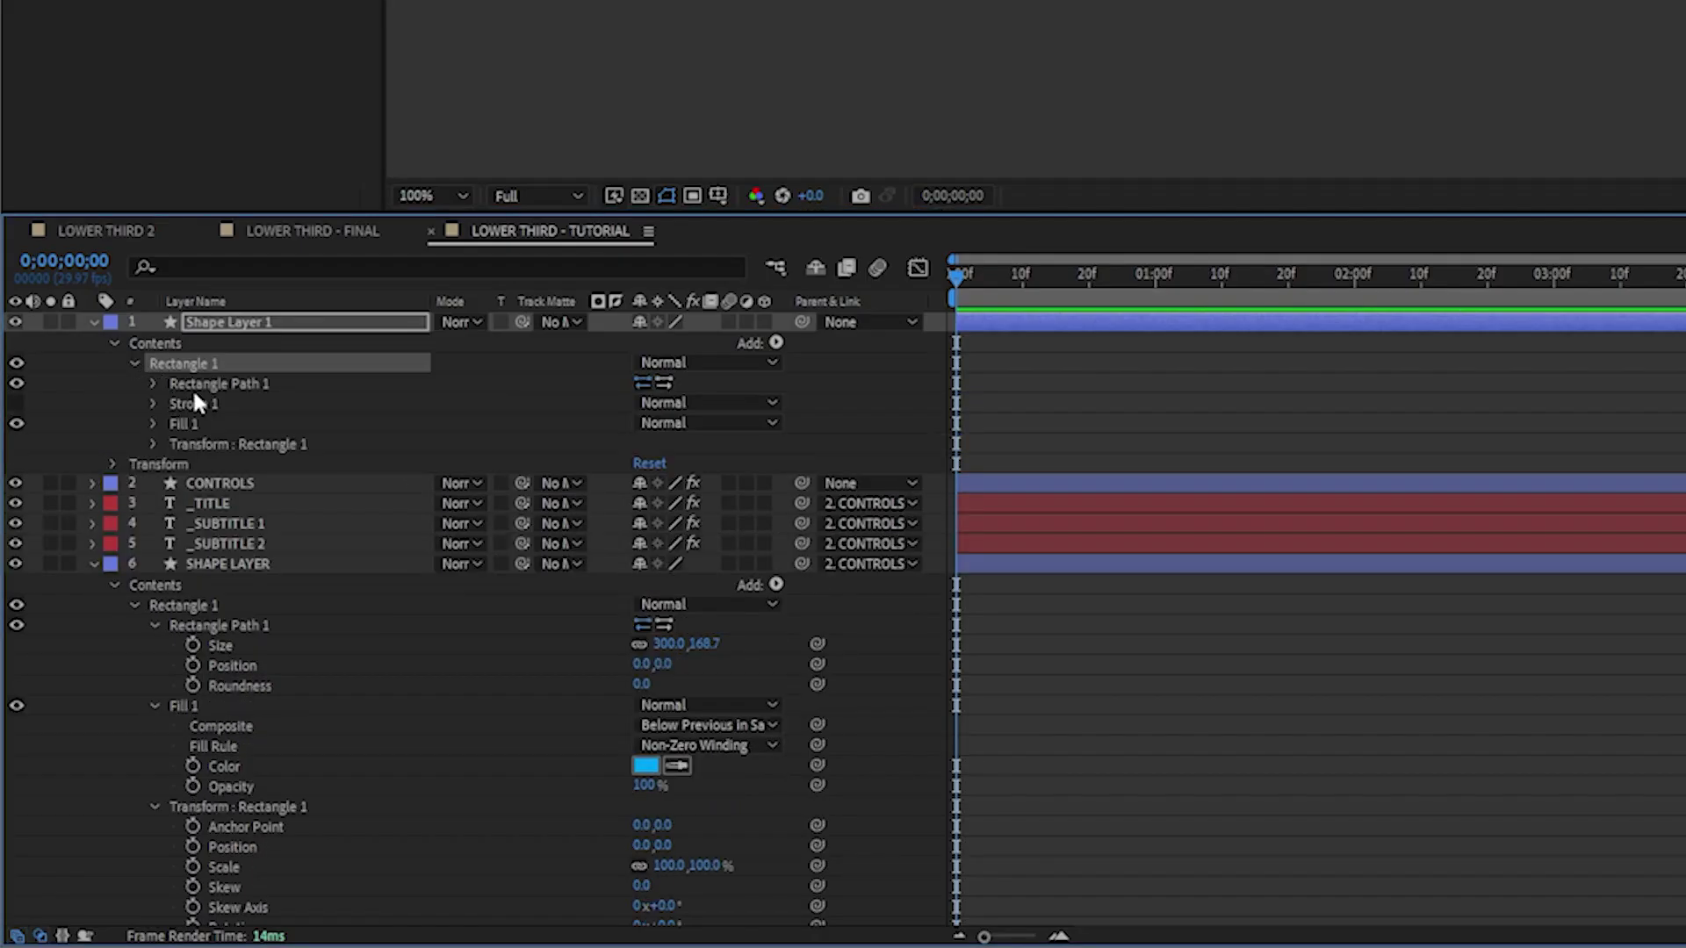
pyautogui.click(151, 384)
pyautogui.click(224, 330)
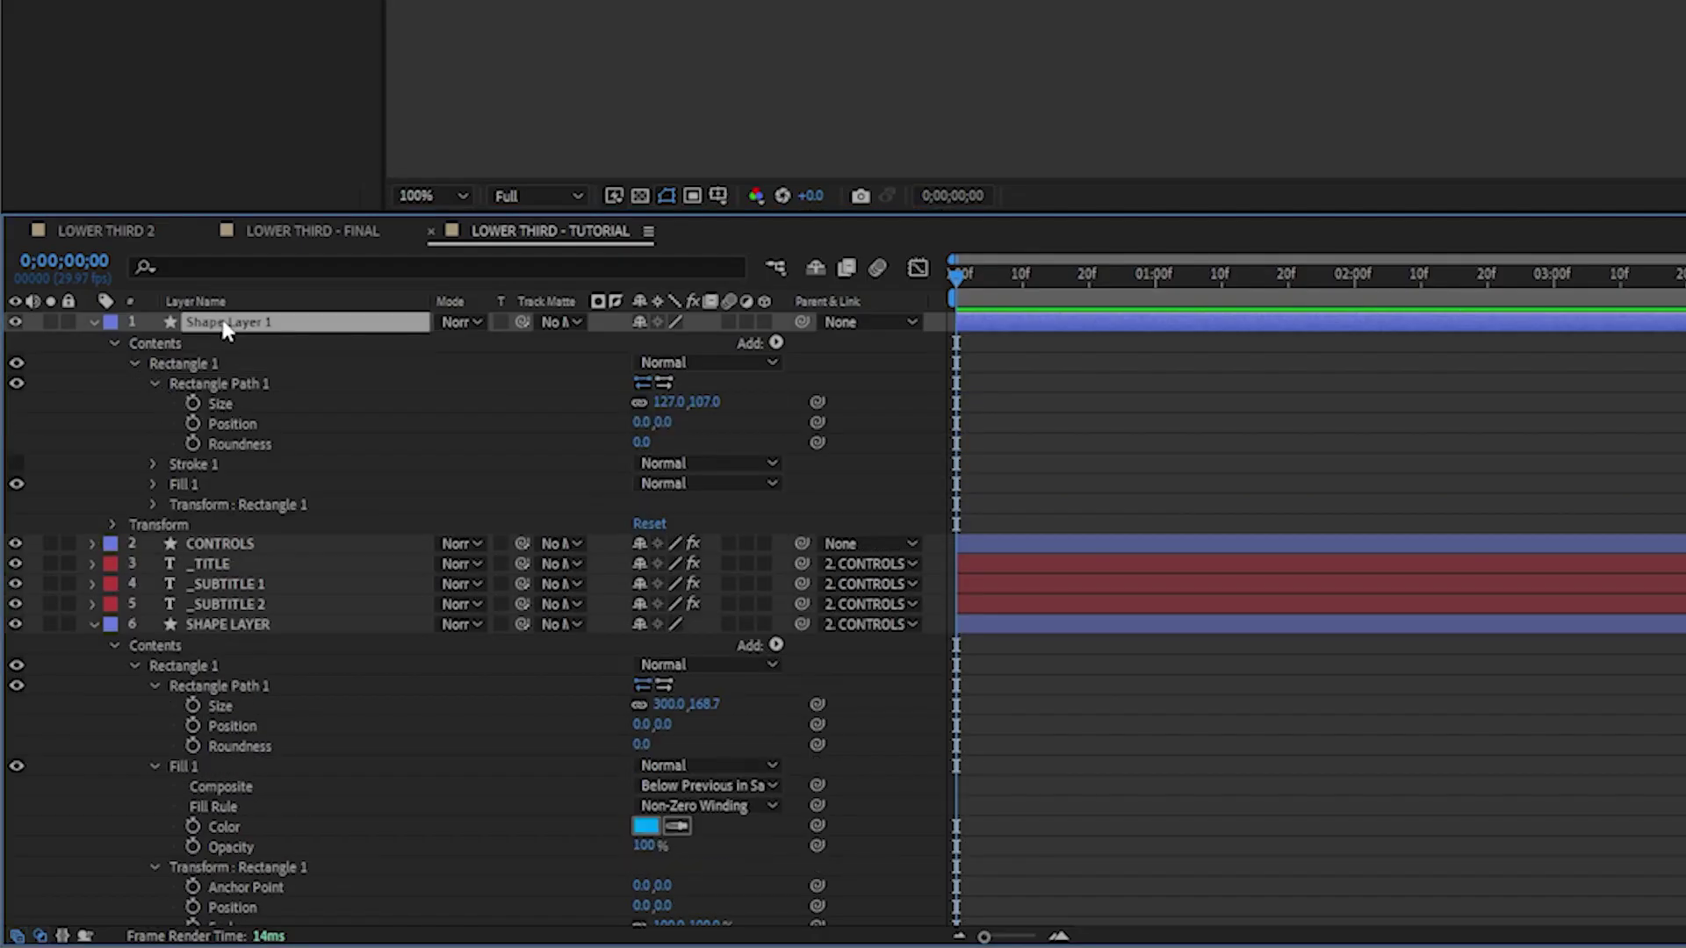
pyautogui.press('Delete')
# Step: Convert Rectangle Path 1 of the SHAPE LAYER to a Bezier path
pyautogui.rightClick(242, 466)
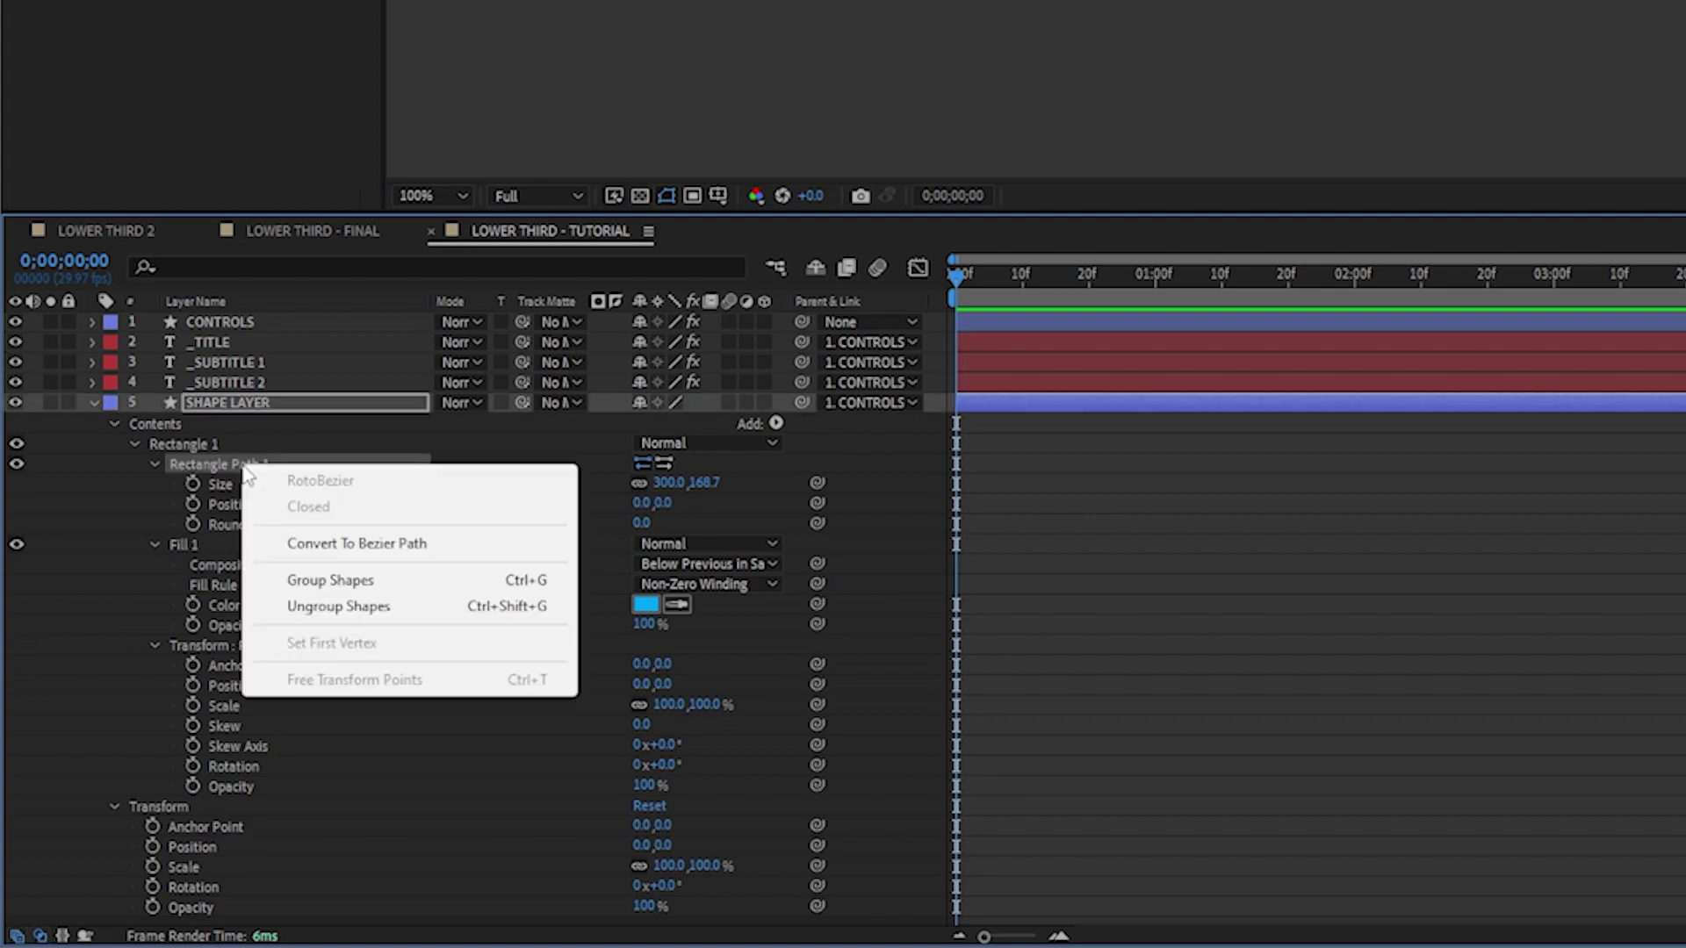
pyautogui.click(374, 548)
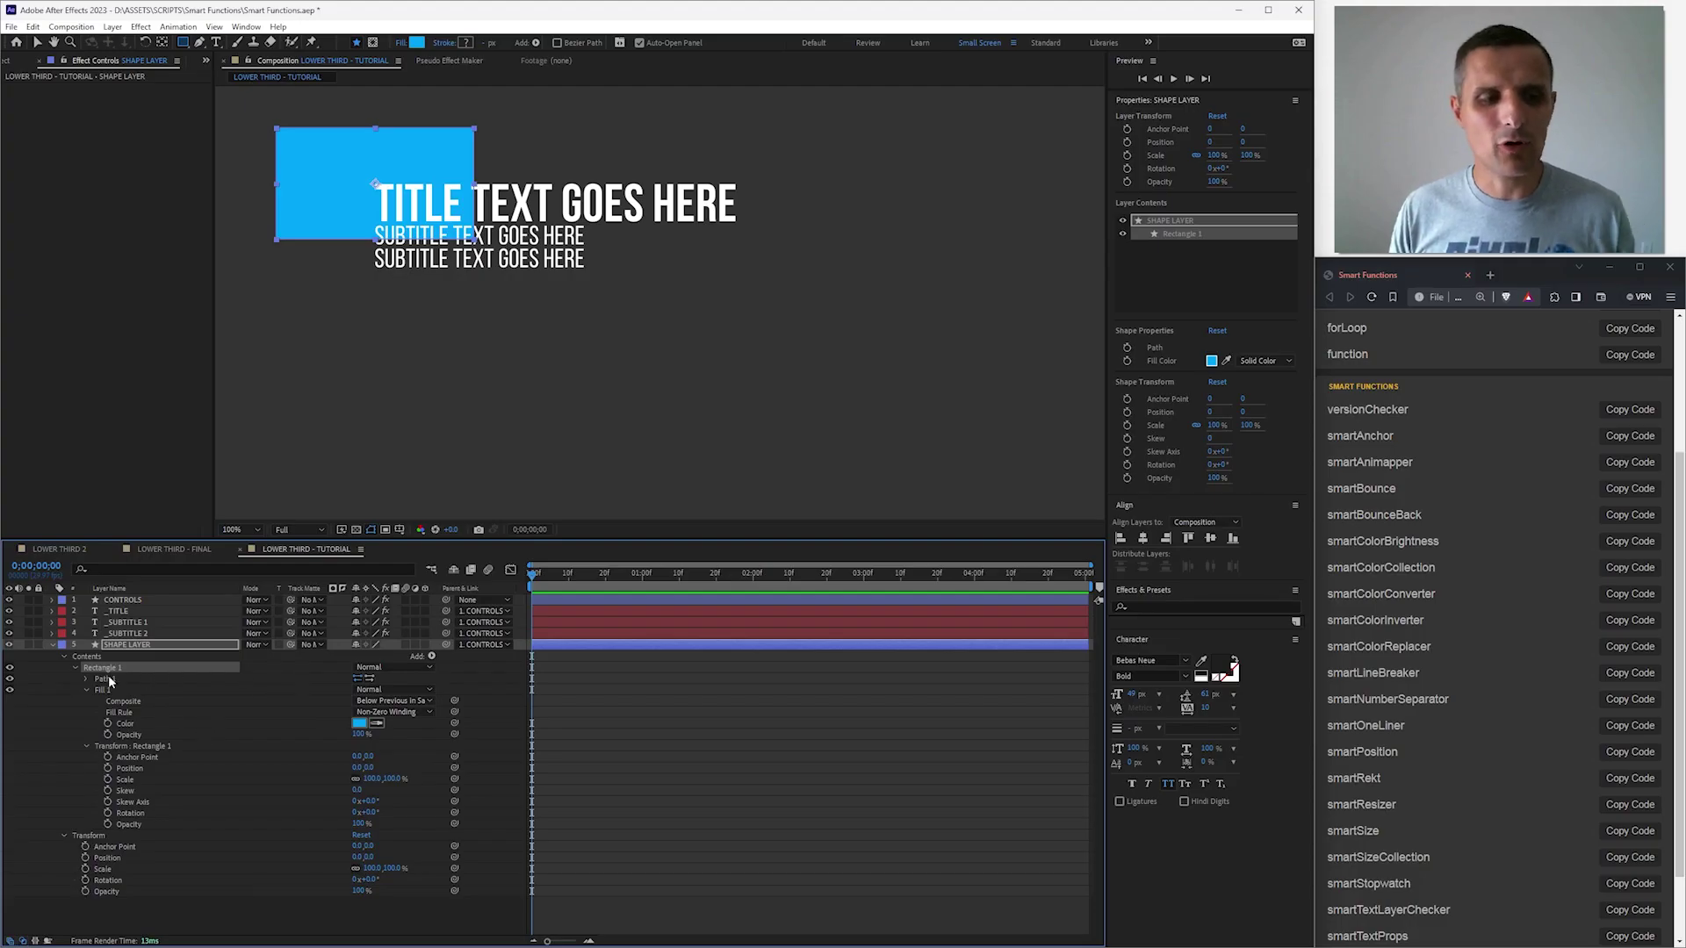
# Step: Copy the smartRekt code from the Smart Functions page and apply it as the Path expression of the SHAPE LAYER
pyautogui.click(85, 678)
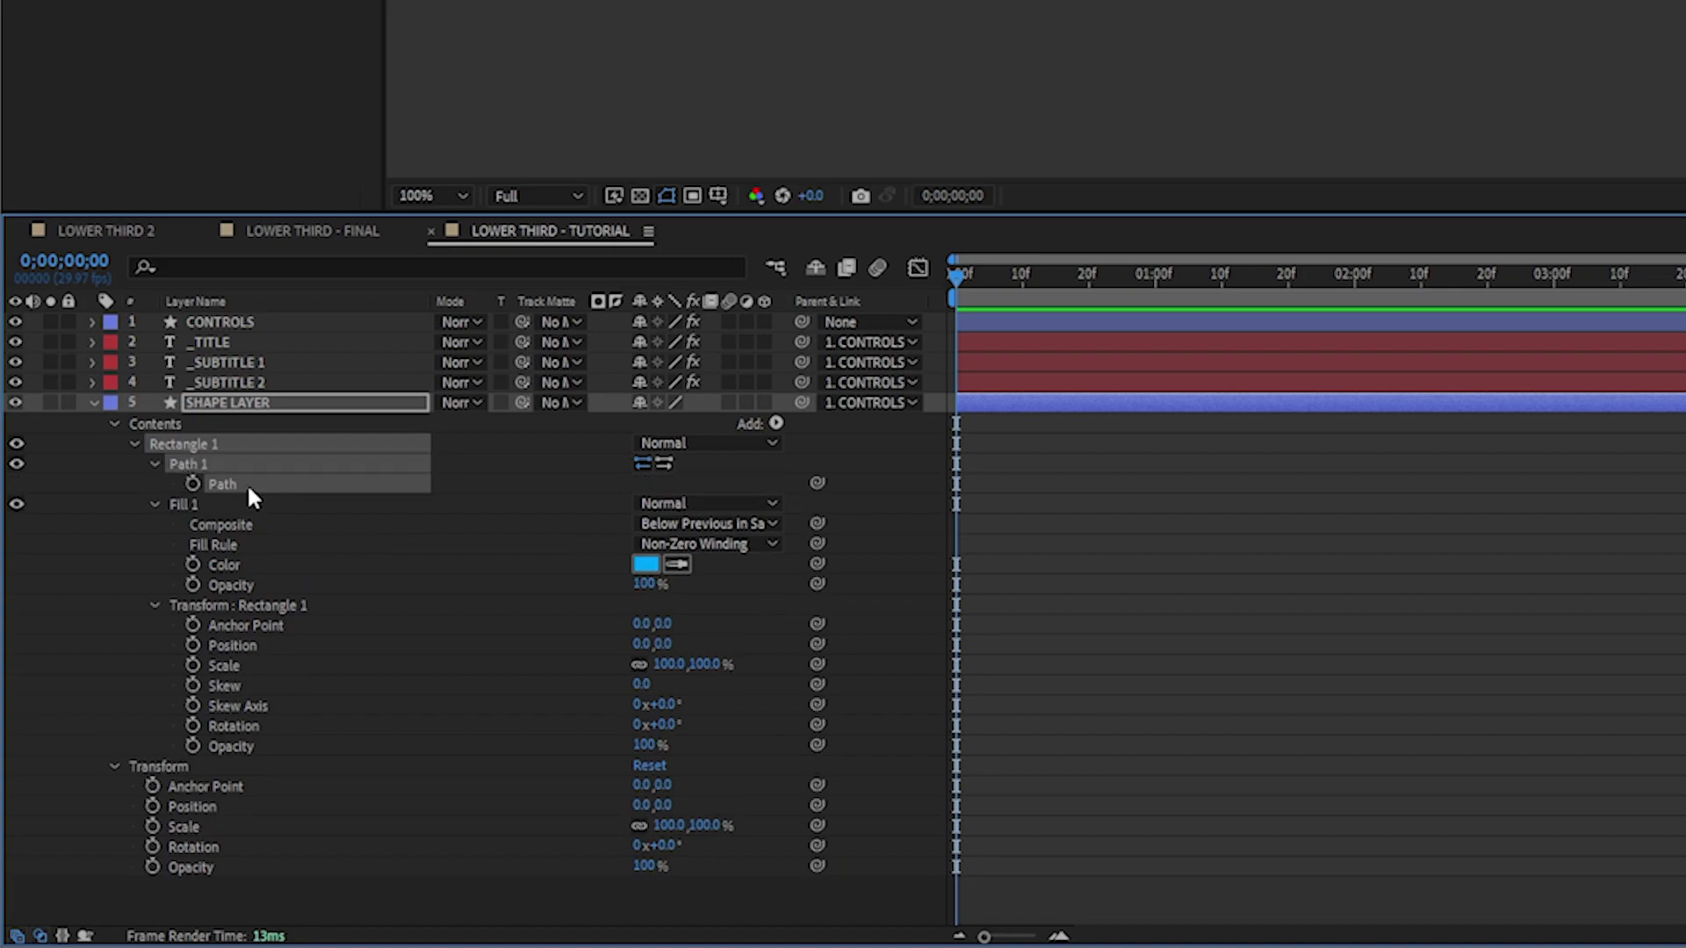
pyautogui.press('s')
pyautogui.press('s')
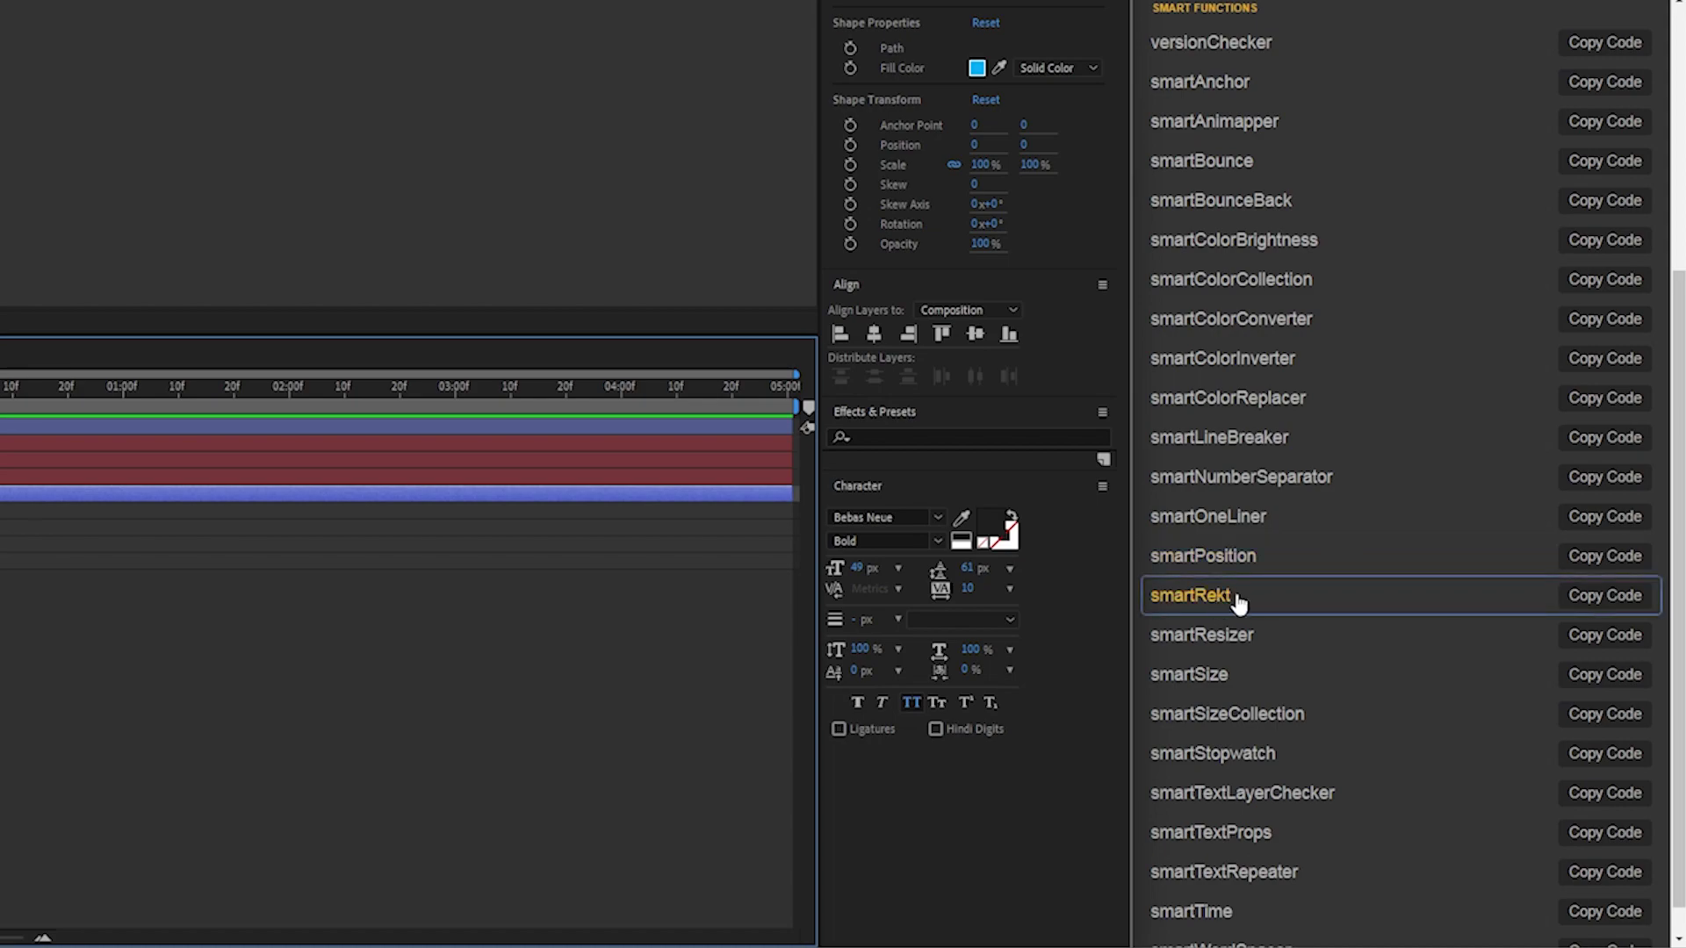
pyautogui.click(1603, 595)
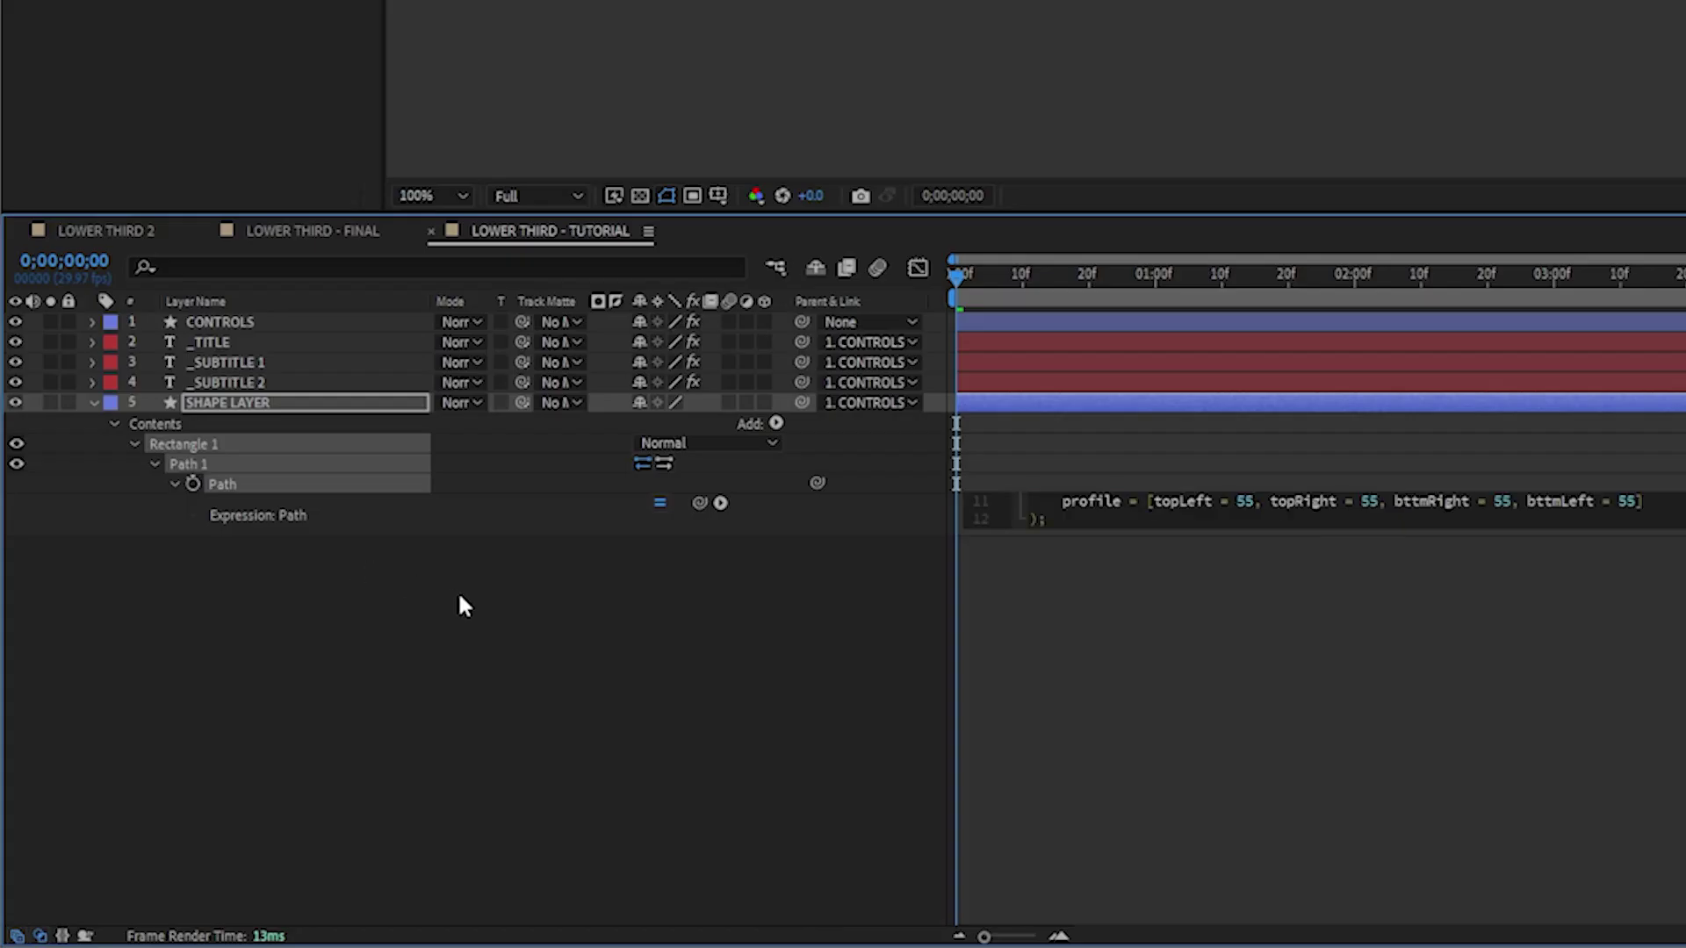
pyautogui.hotkey('ctrl', 'v')
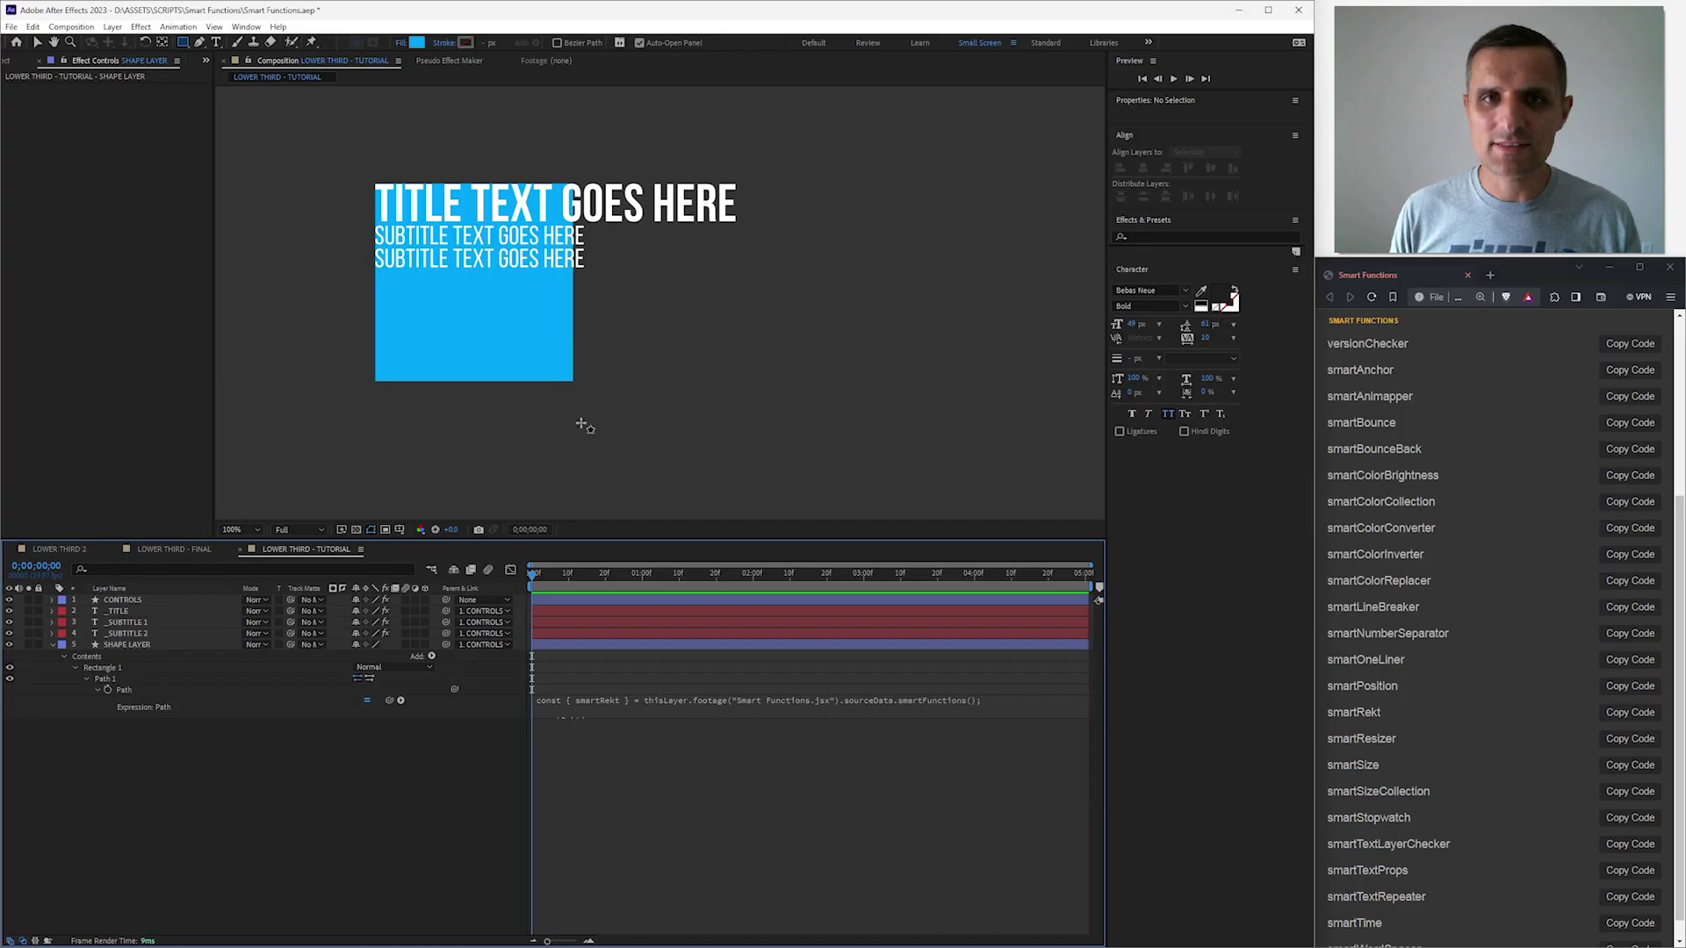
# Step: In the SHAPE LAYER's Path expression, link xSize to the WIDTH slider and ySize to the HEIGHT slider of the CONTROLS layer
pyautogui.click(609, 701)
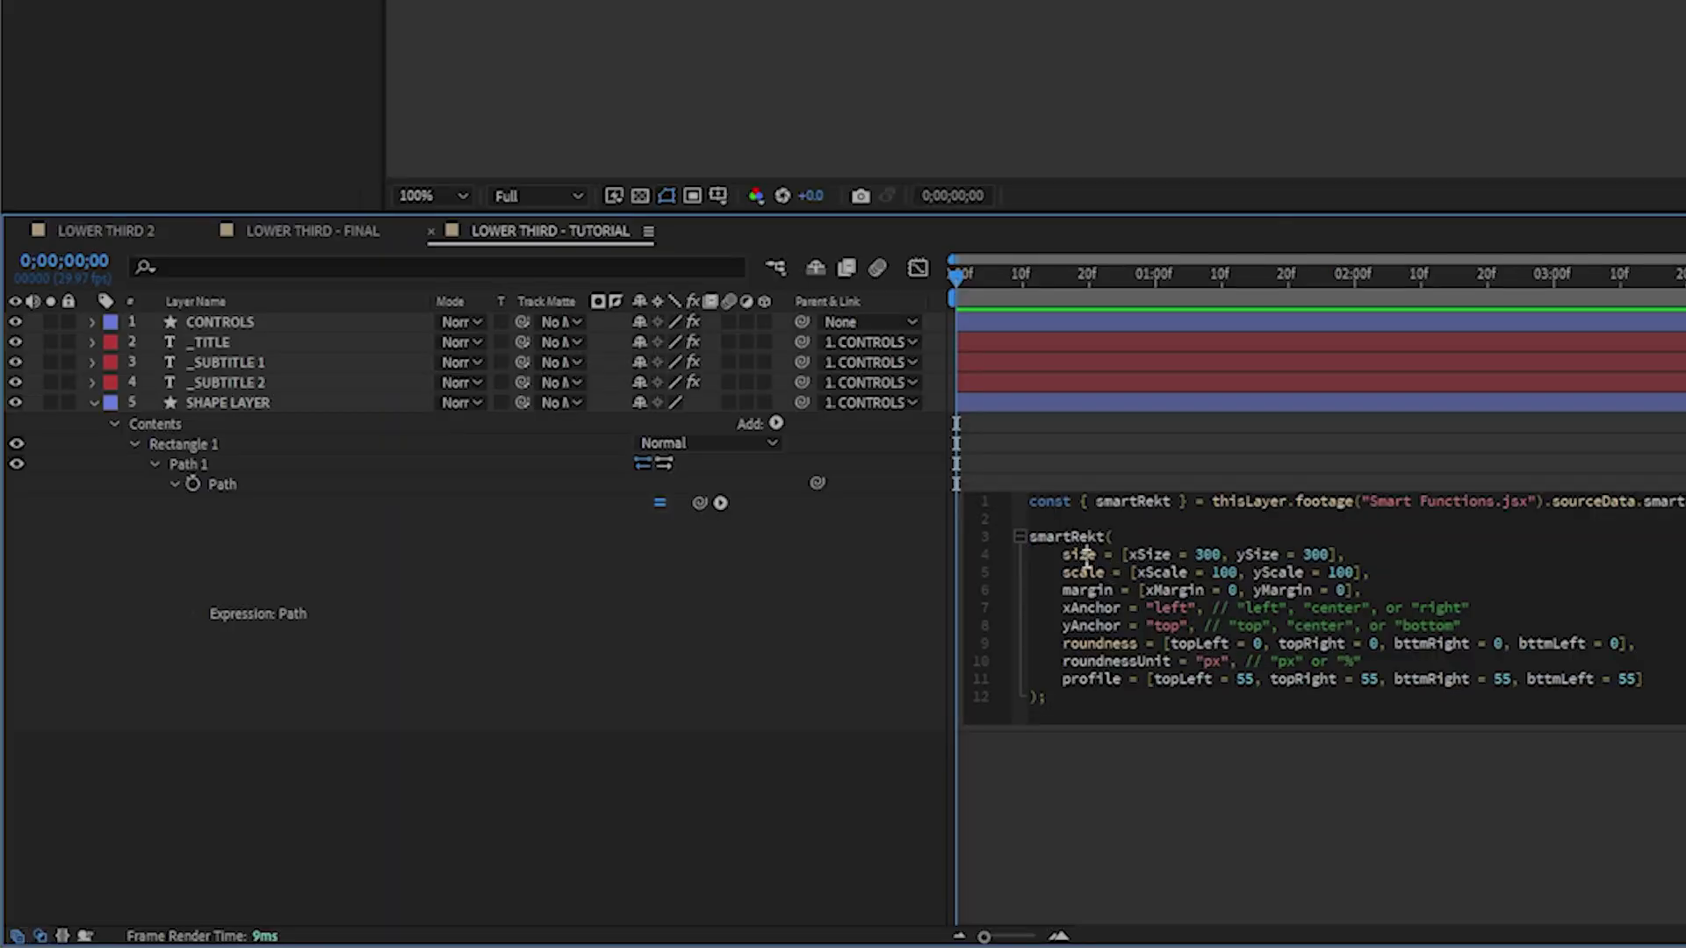
pyautogui.click(1087, 570)
pyautogui.click(217, 326)
pyautogui.click(1120, 650)
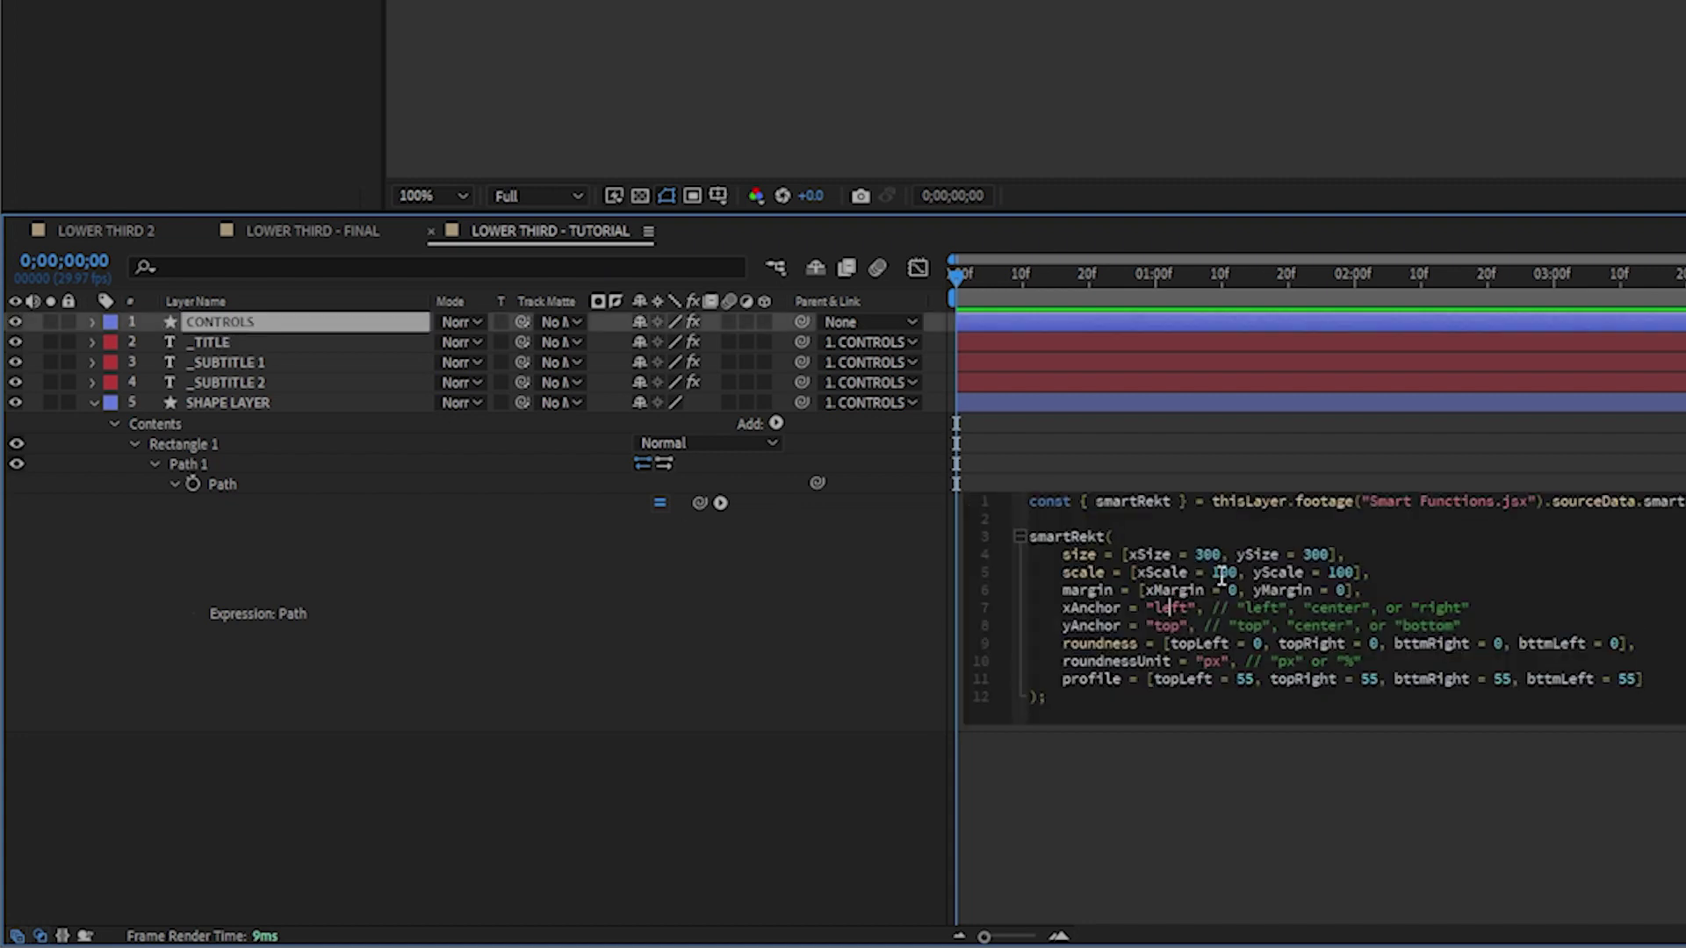
pyautogui.doubleClick(1208, 554)
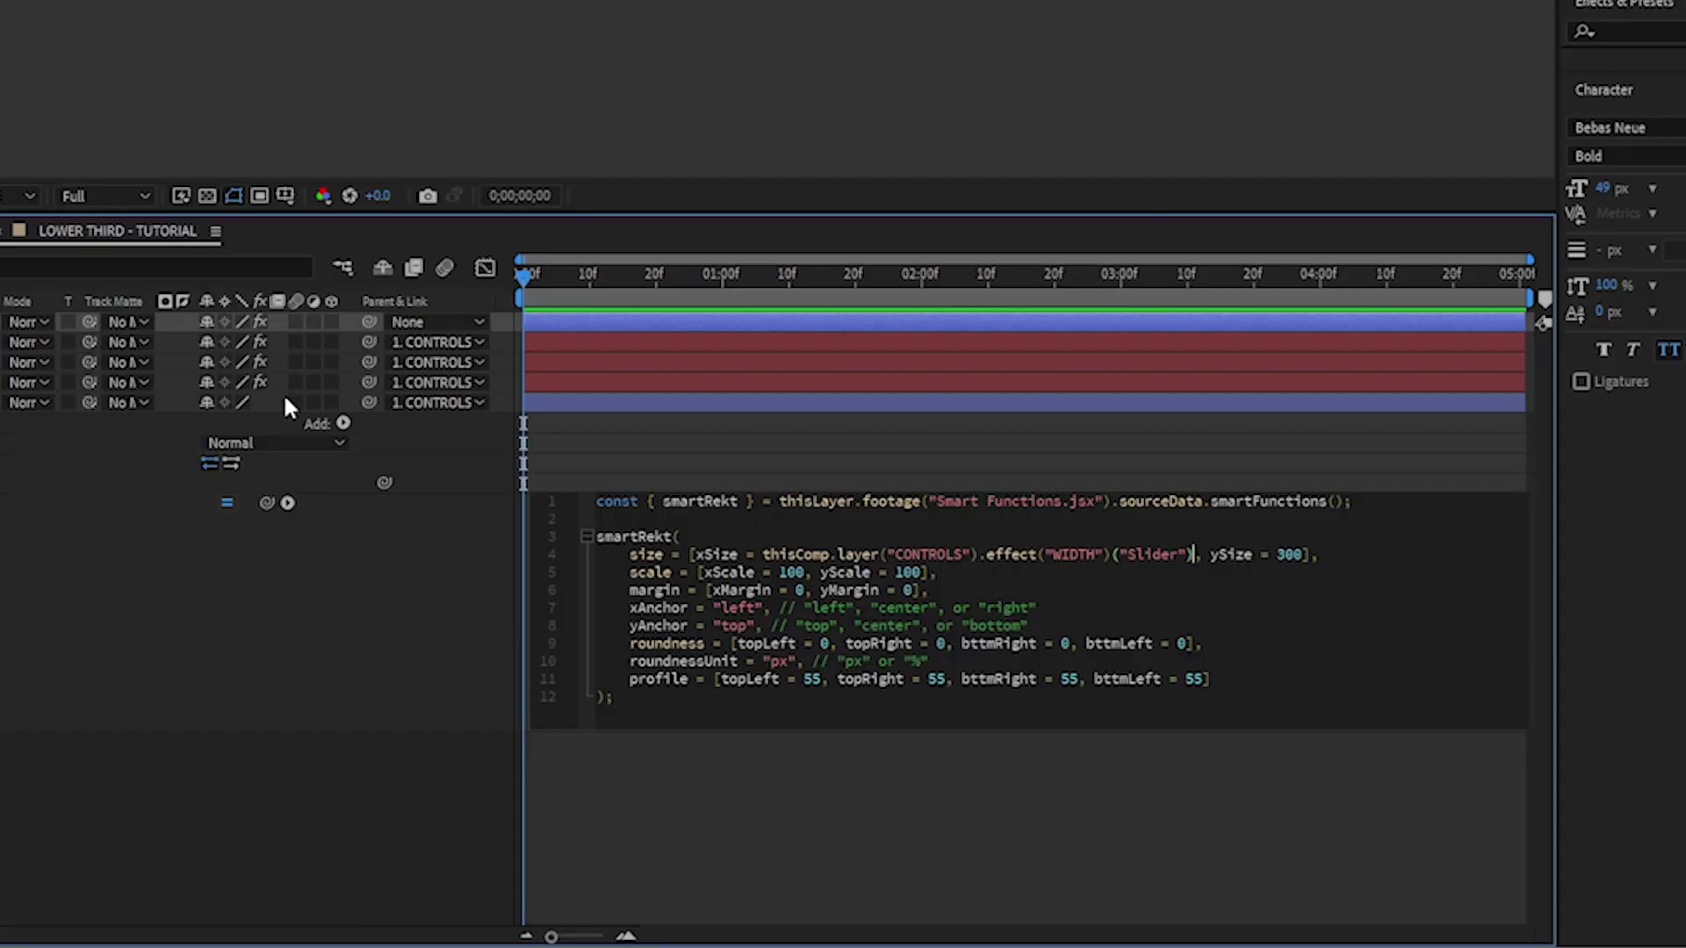
pyautogui.doubleClick(1288, 553)
pyautogui.moveTo(267, 503); pyautogui.dragTo(95, 326)
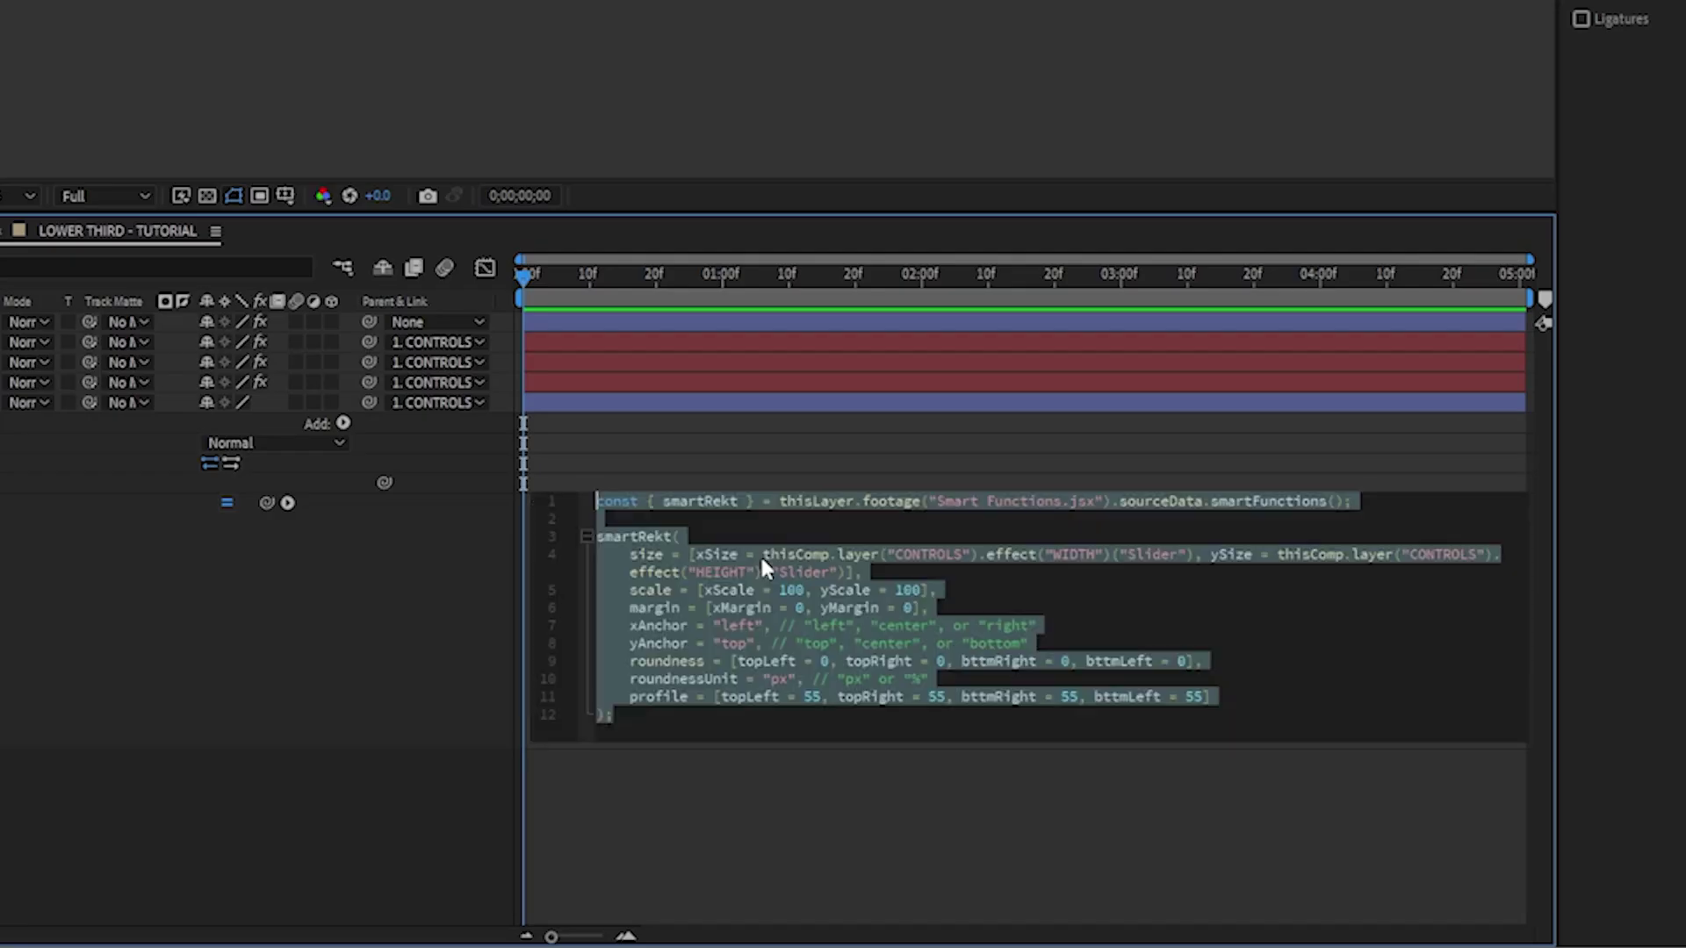
# Step: In the SHAPE LAYER's Path expression, link xMargin to the MARGIN - Width slider and yMargin to the MARGIN - Height slider
pyautogui.click(760, 555)
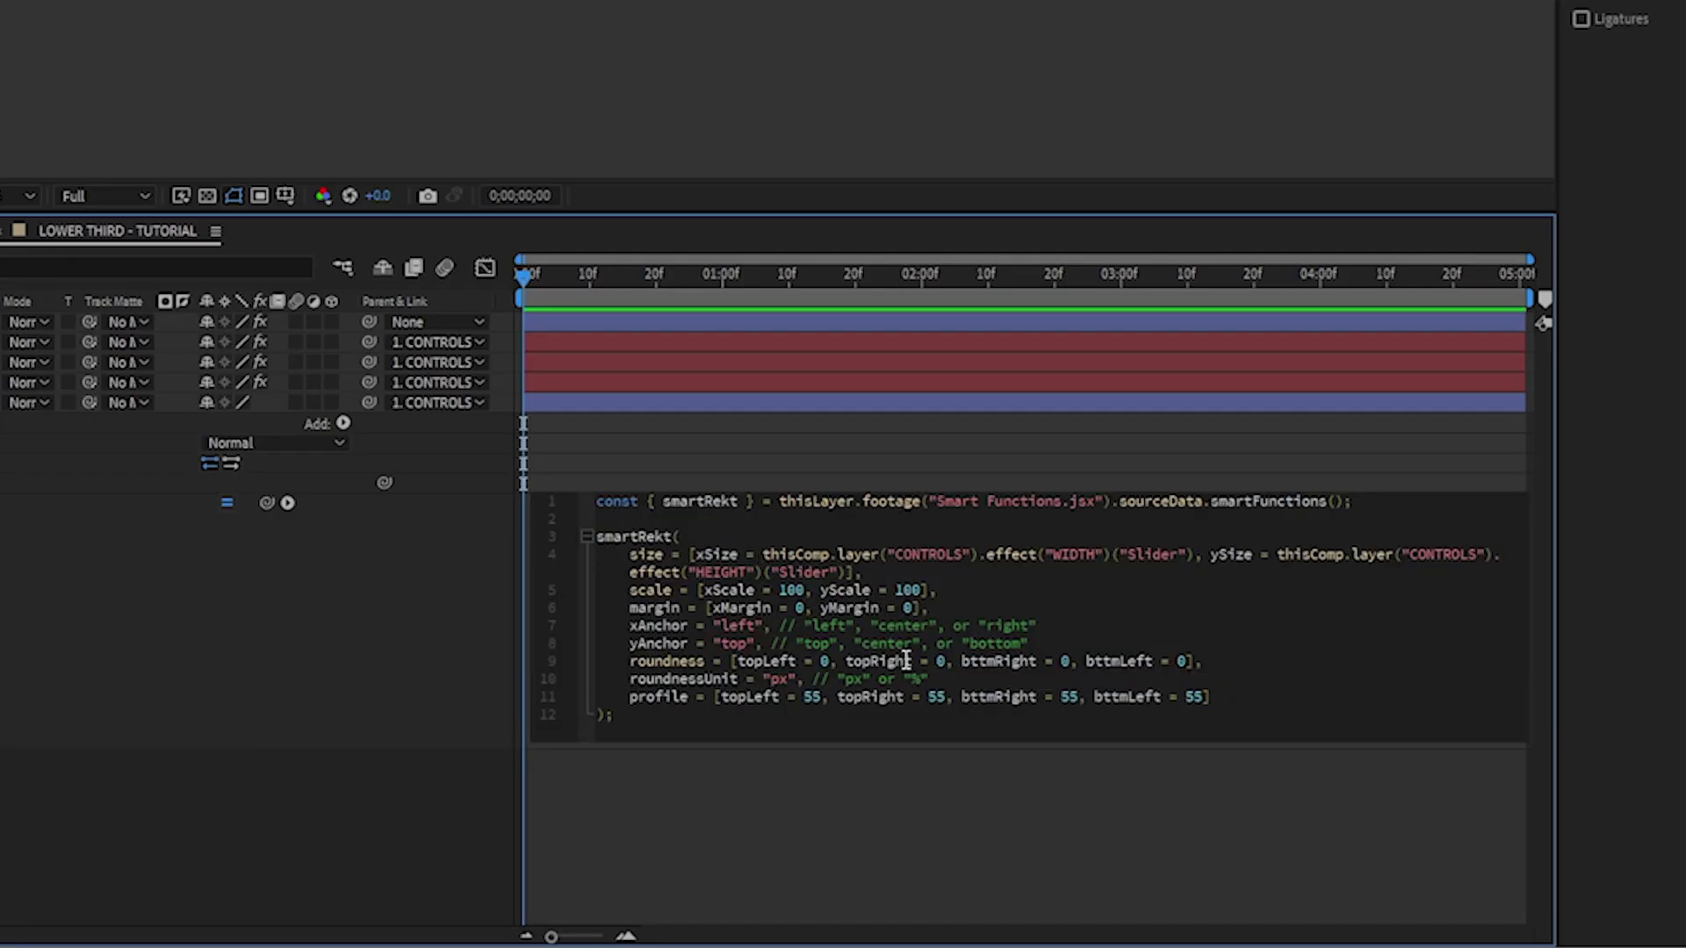
pyautogui.click(794, 608)
pyautogui.moveTo(267, 505); pyautogui.dragTo(111, 124)
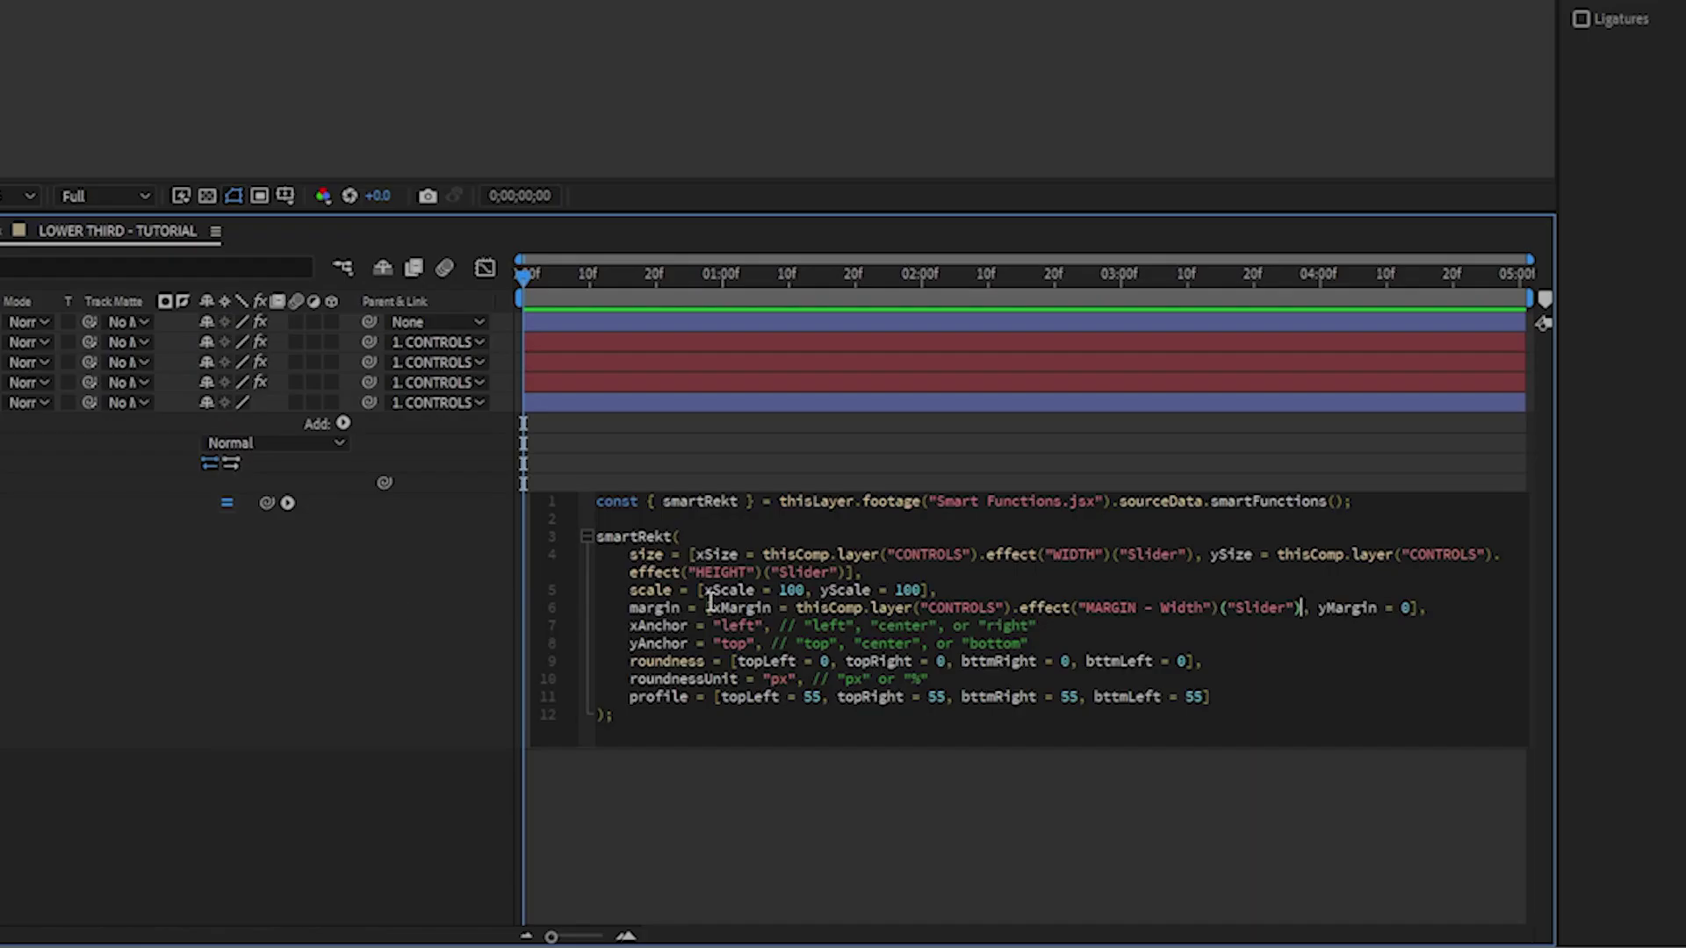
pyautogui.doubleClick(1406, 607)
pyautogui.moveTo(267, 502); pyautogui.dragTo(98, 171)
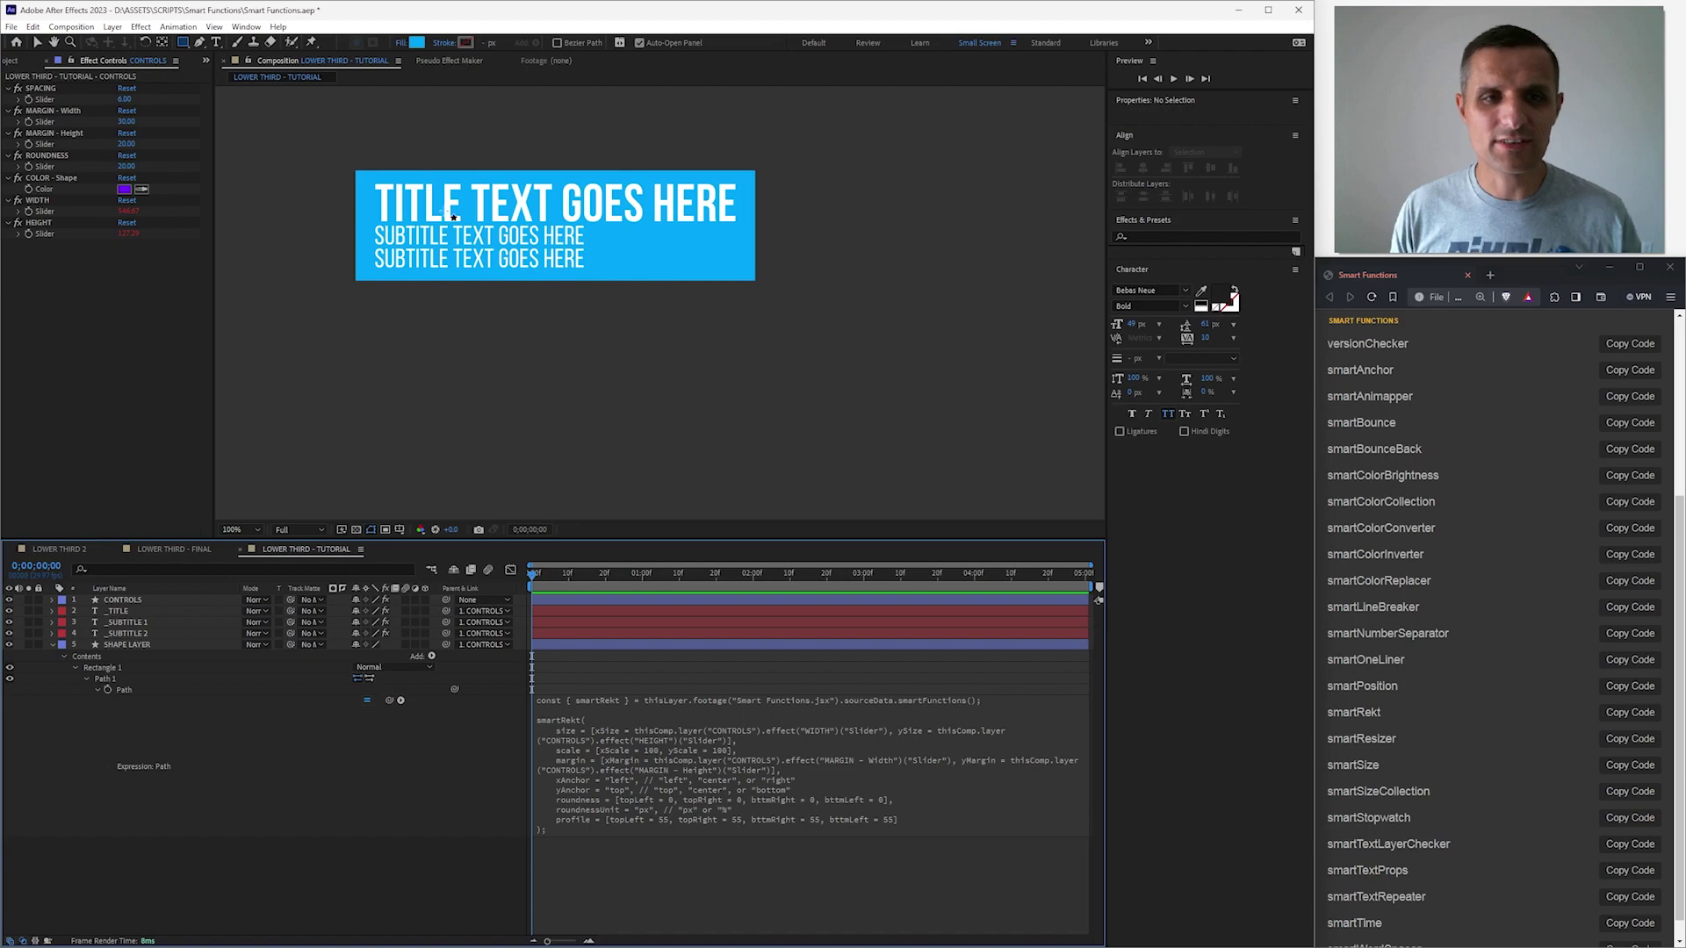
# Step: Try a SPACING value of 15 on the CONTROLS layer to test the box's response, and undo the change
pyautogui.moveTo(125, 99); pyautogui.dragTo(136, 100)
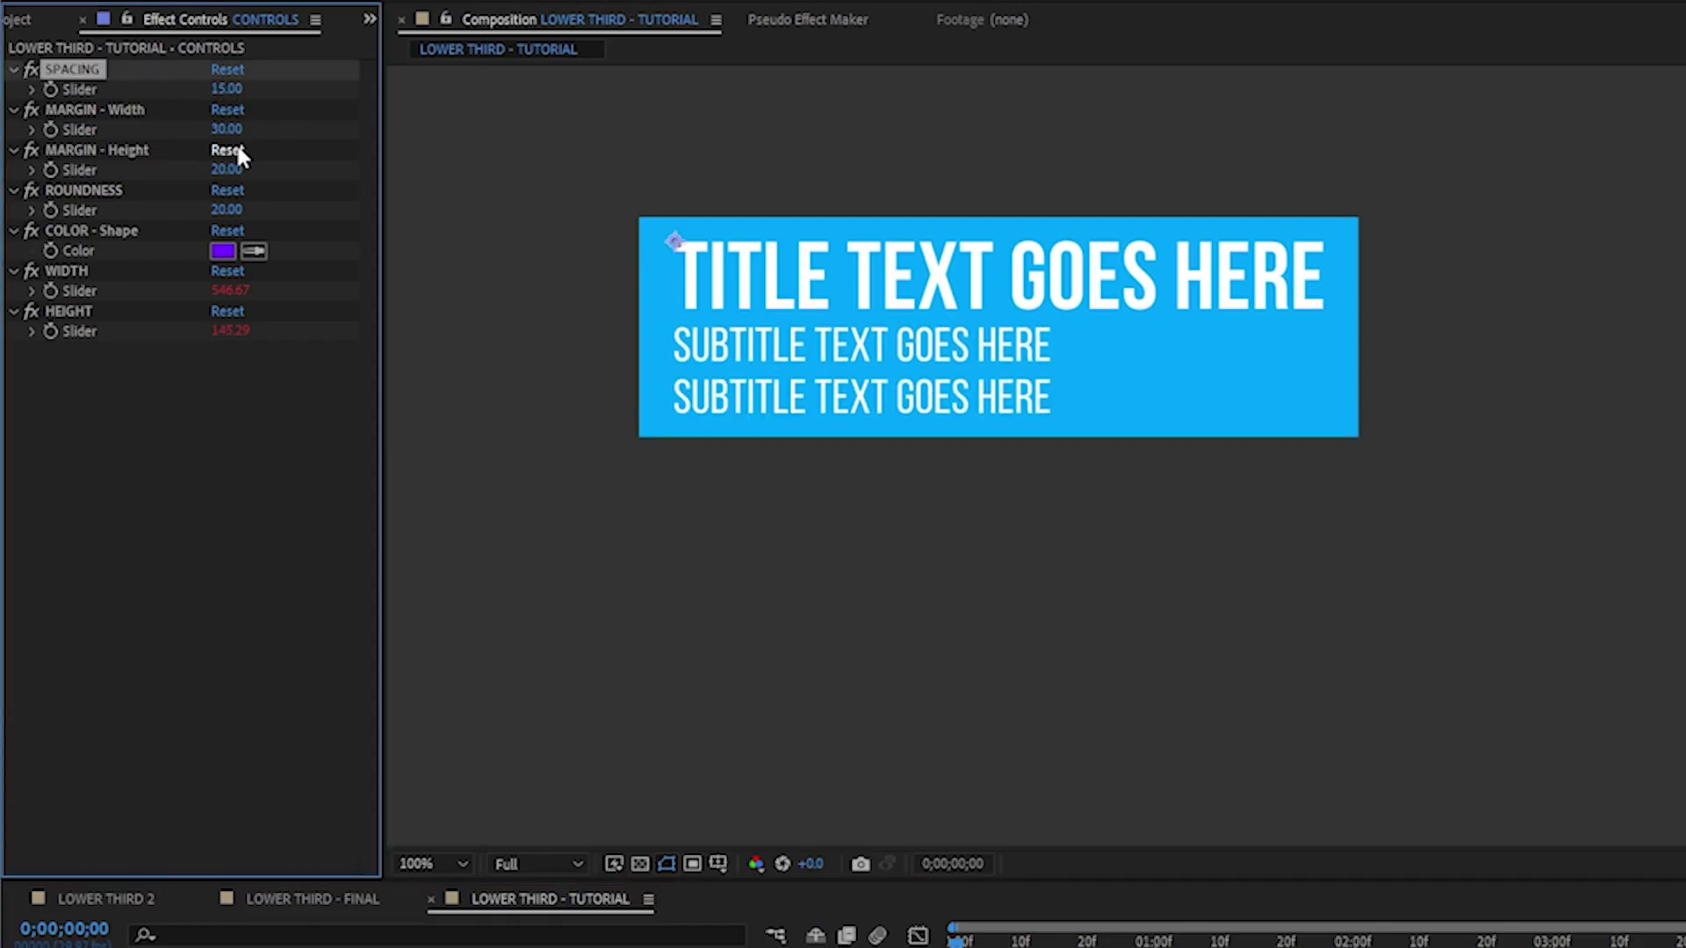
pyautogui.hotkey('ctrl', 'z')
pyautogui.hotkey('ctrl', 'z')
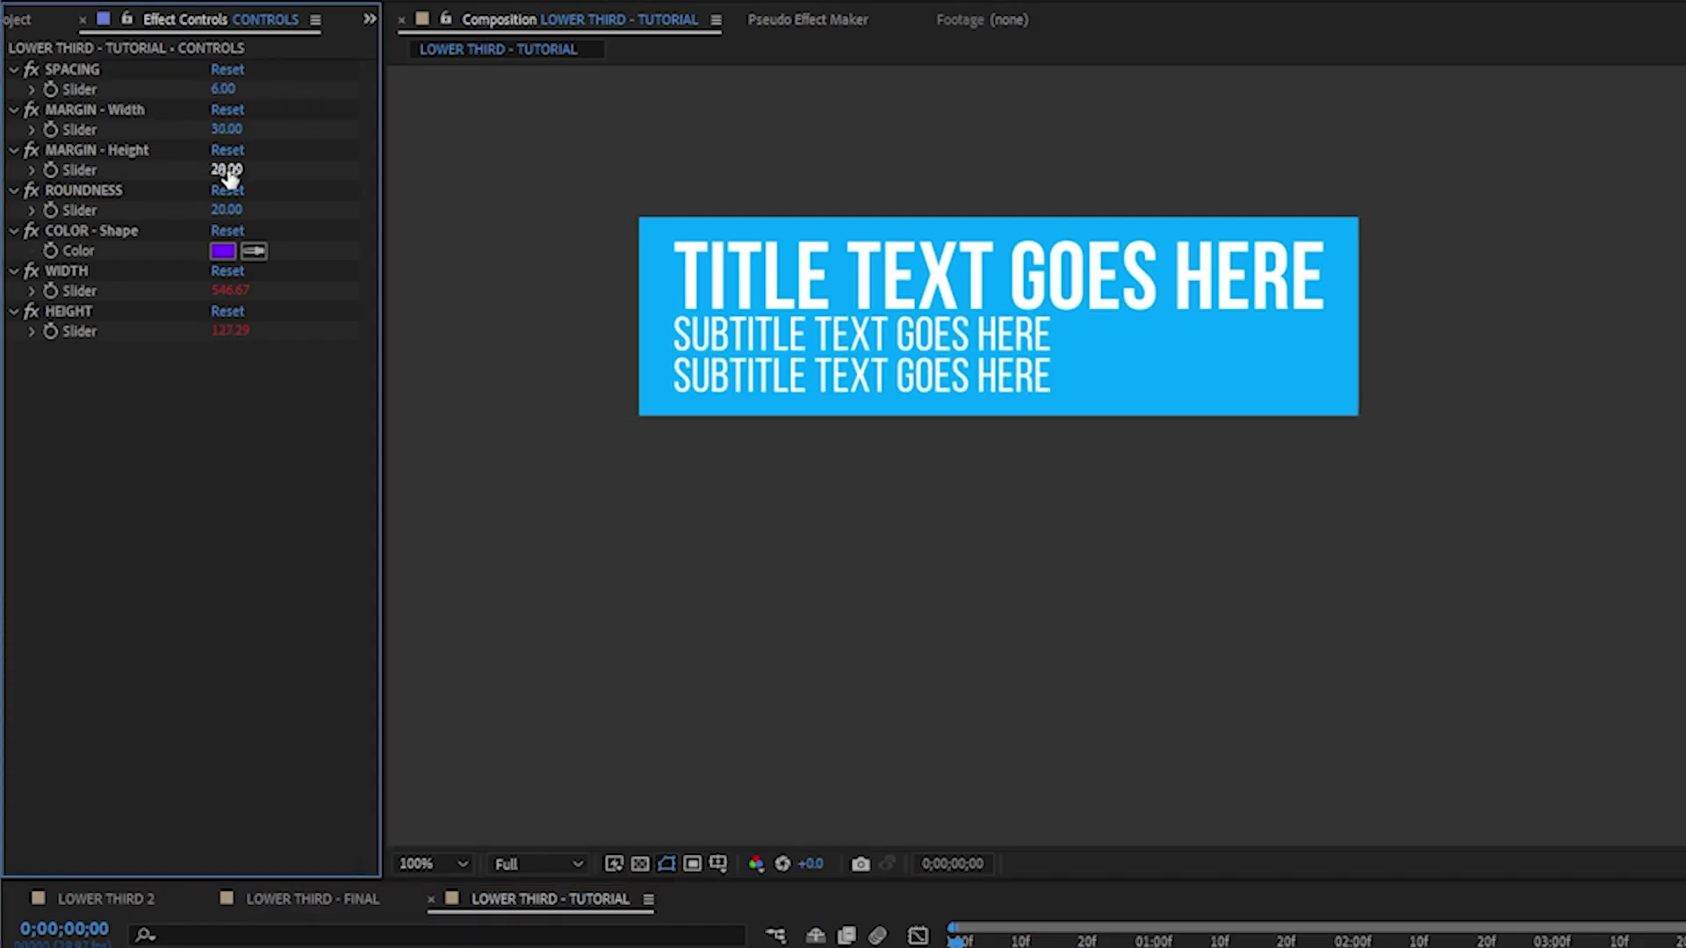
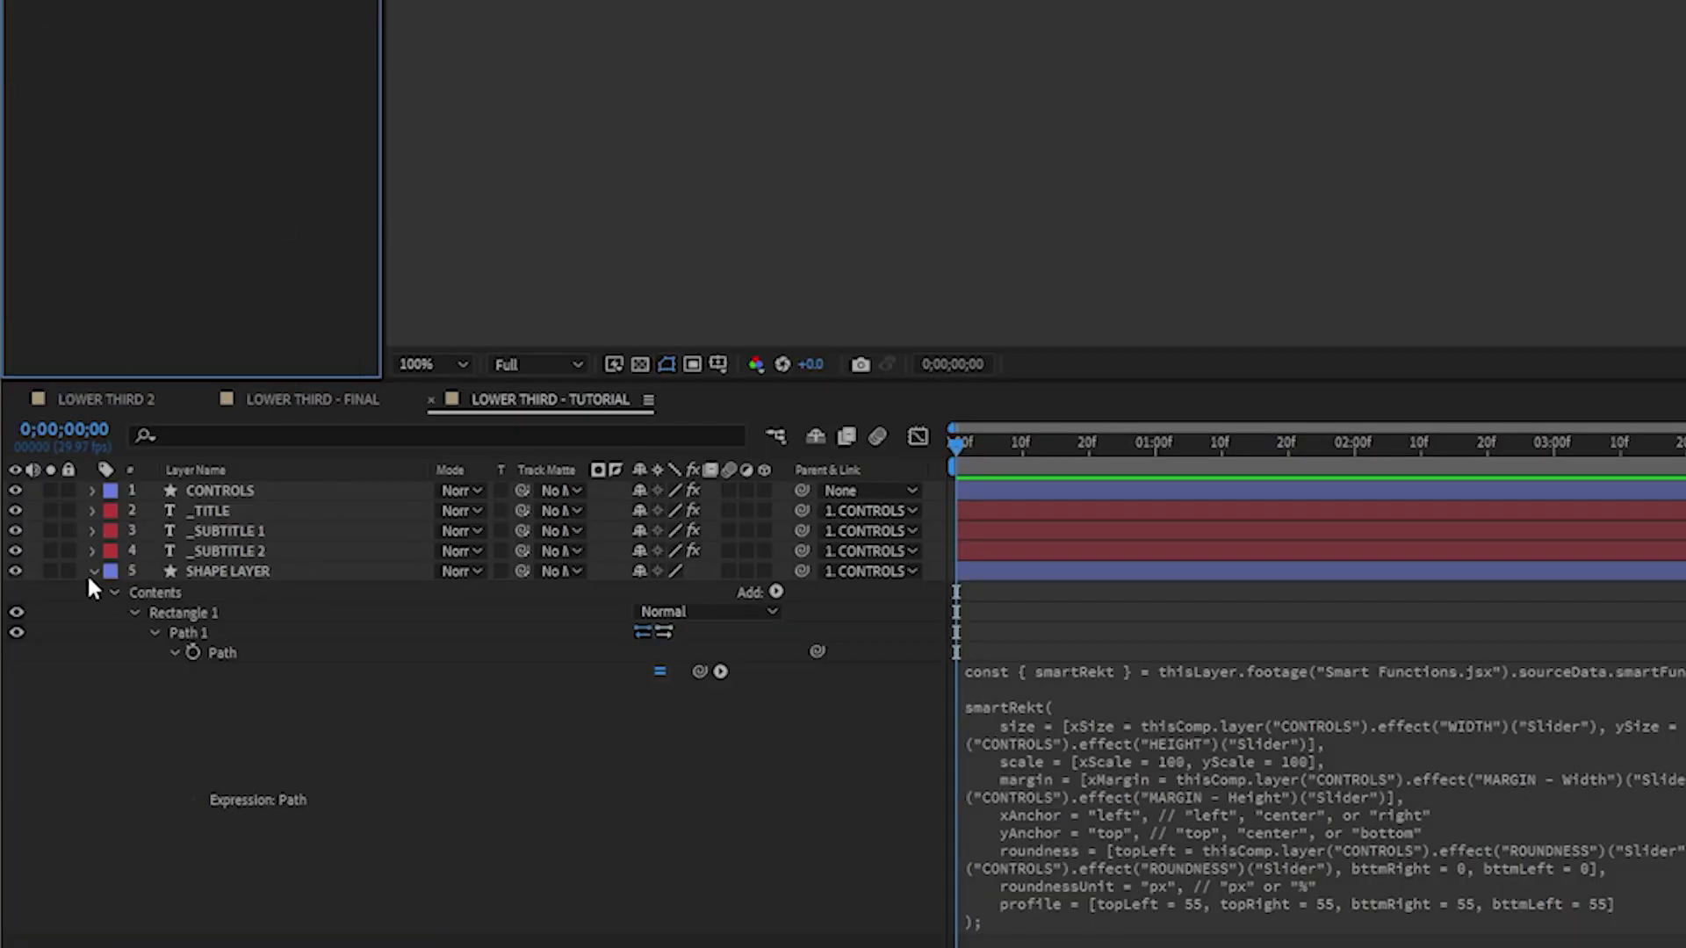
# Step: Add an expression to the SHAPE LAYER's Fill 1 Color that links it to COLOR - Shape on the CONTROLS layer
pyautogui.click(93, 570)
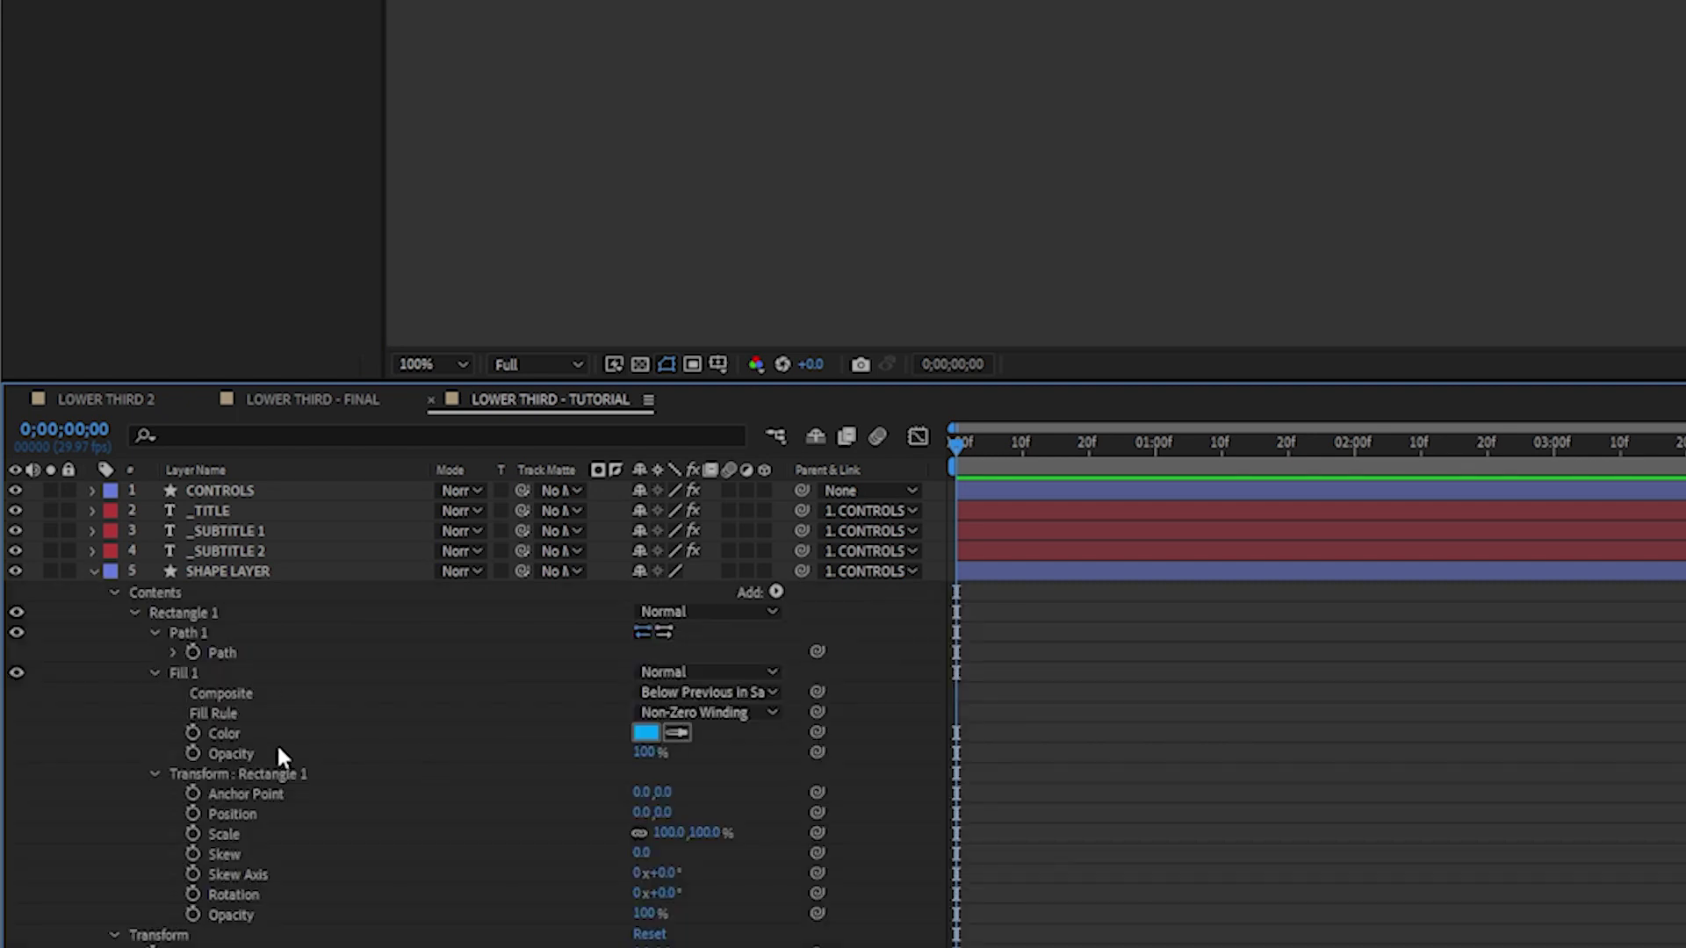
pyautogui.click(278, 734)
pyautogui.press('s')
pyautogui.press('s')
pyautogui.hotkey('alt', 'shift', '=')
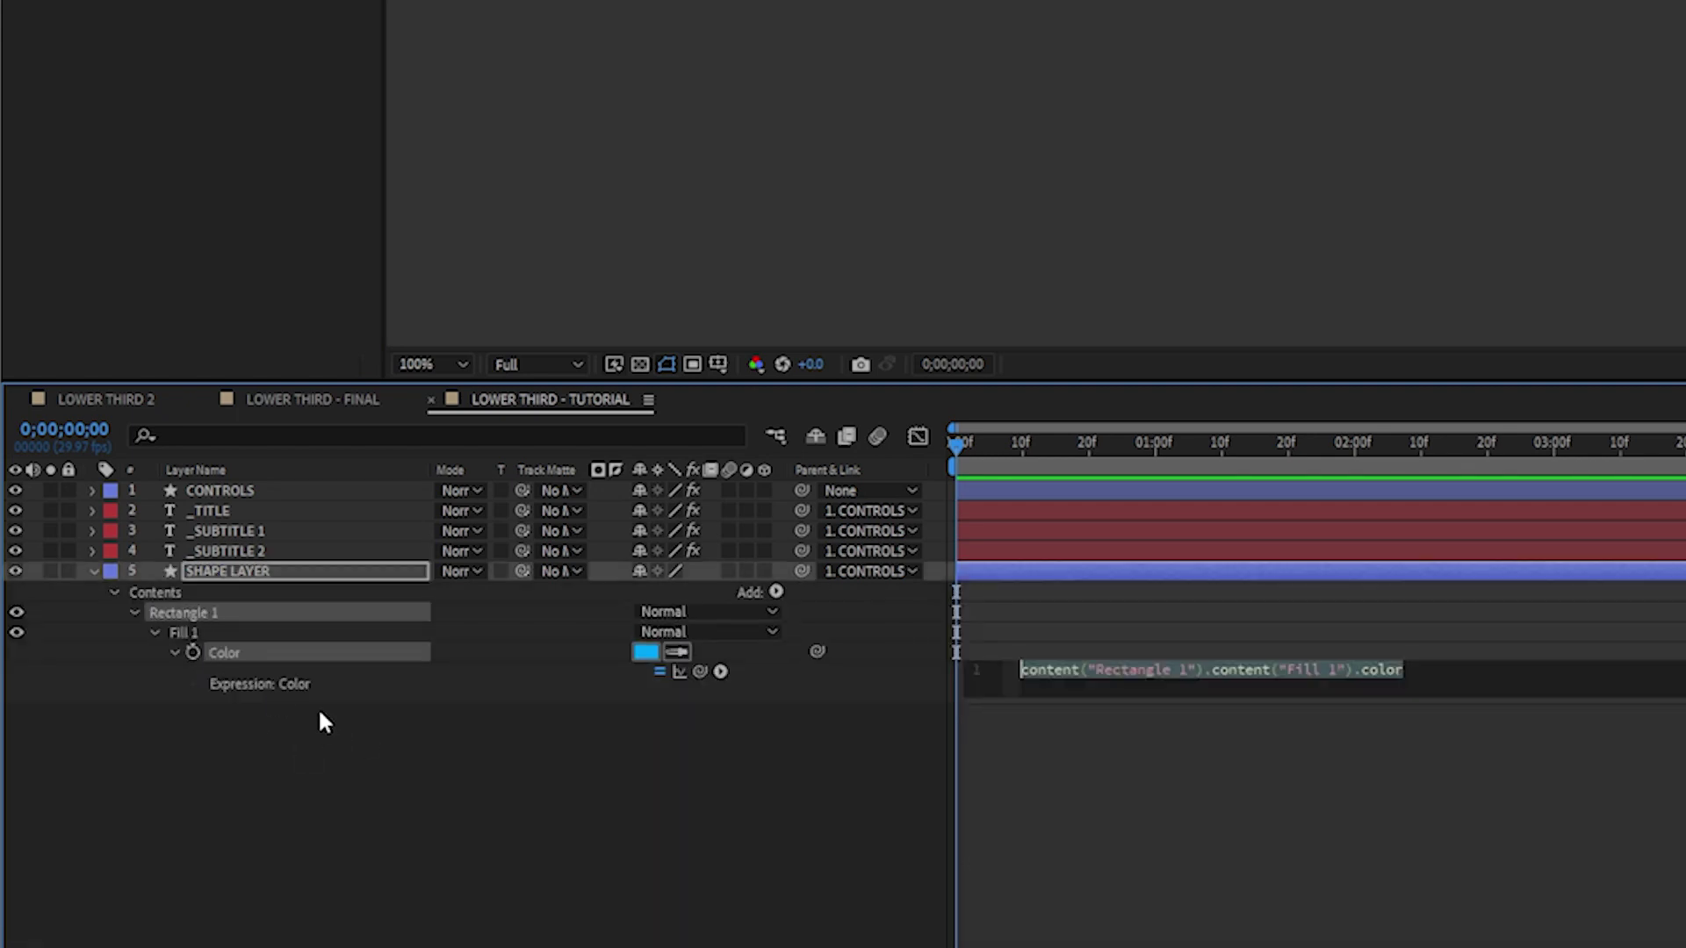
pyautogui.click(219, 489)
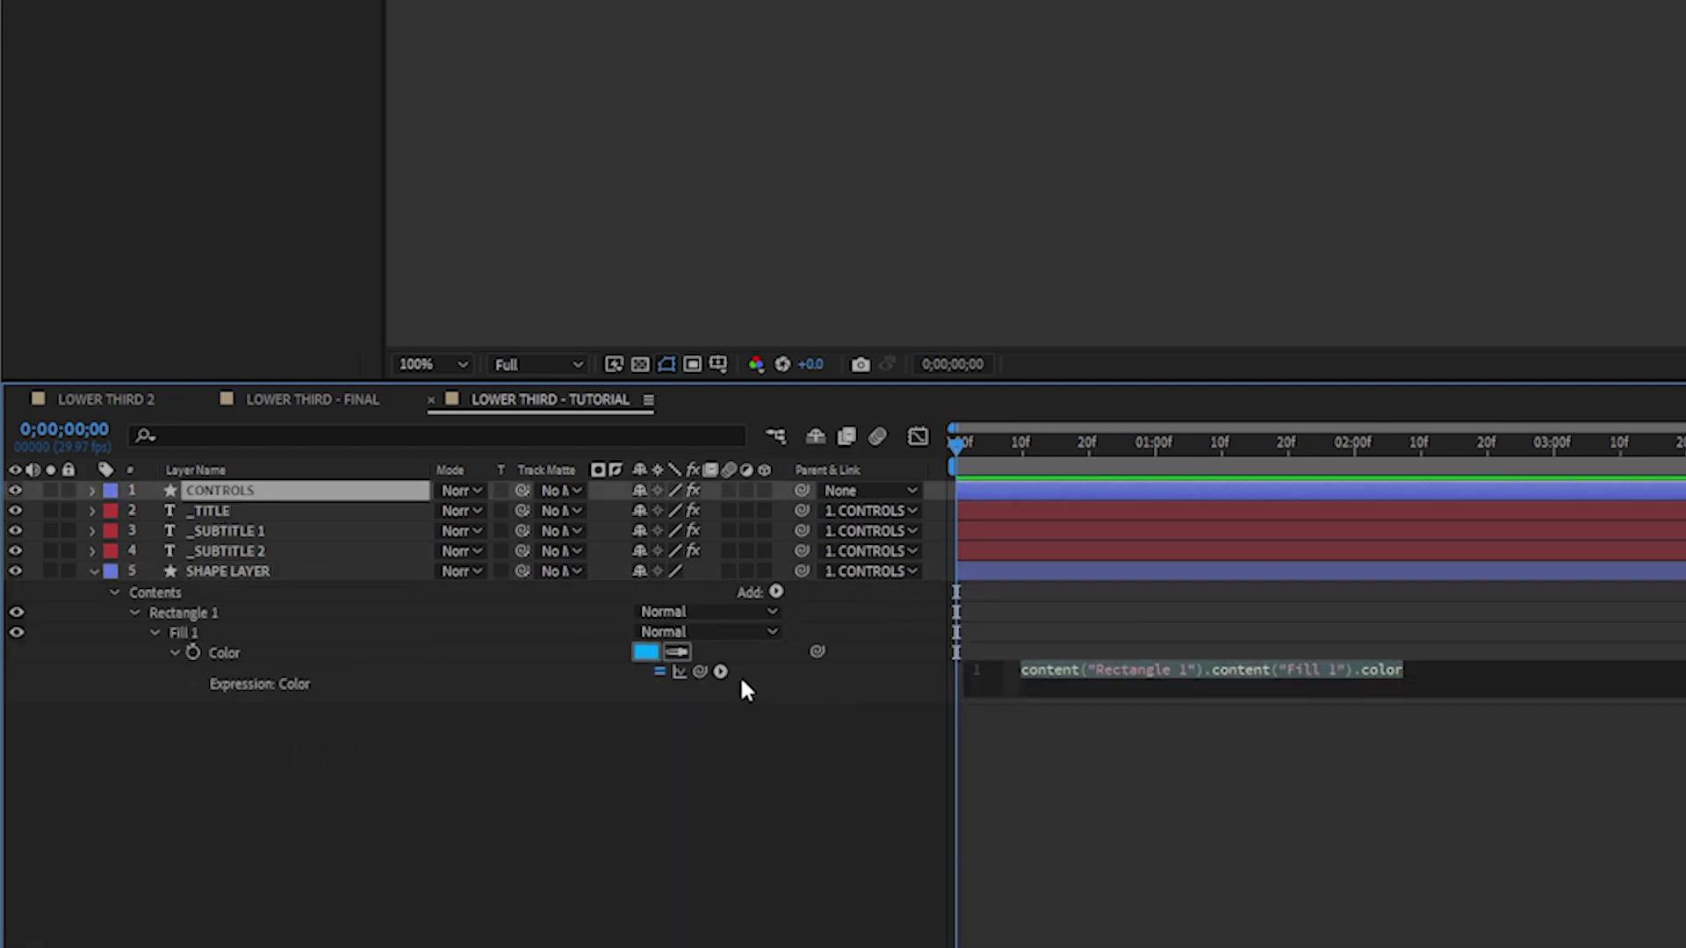
pyautogui.moveTo(700, 671); pyautogui.dragTo(109, 251)
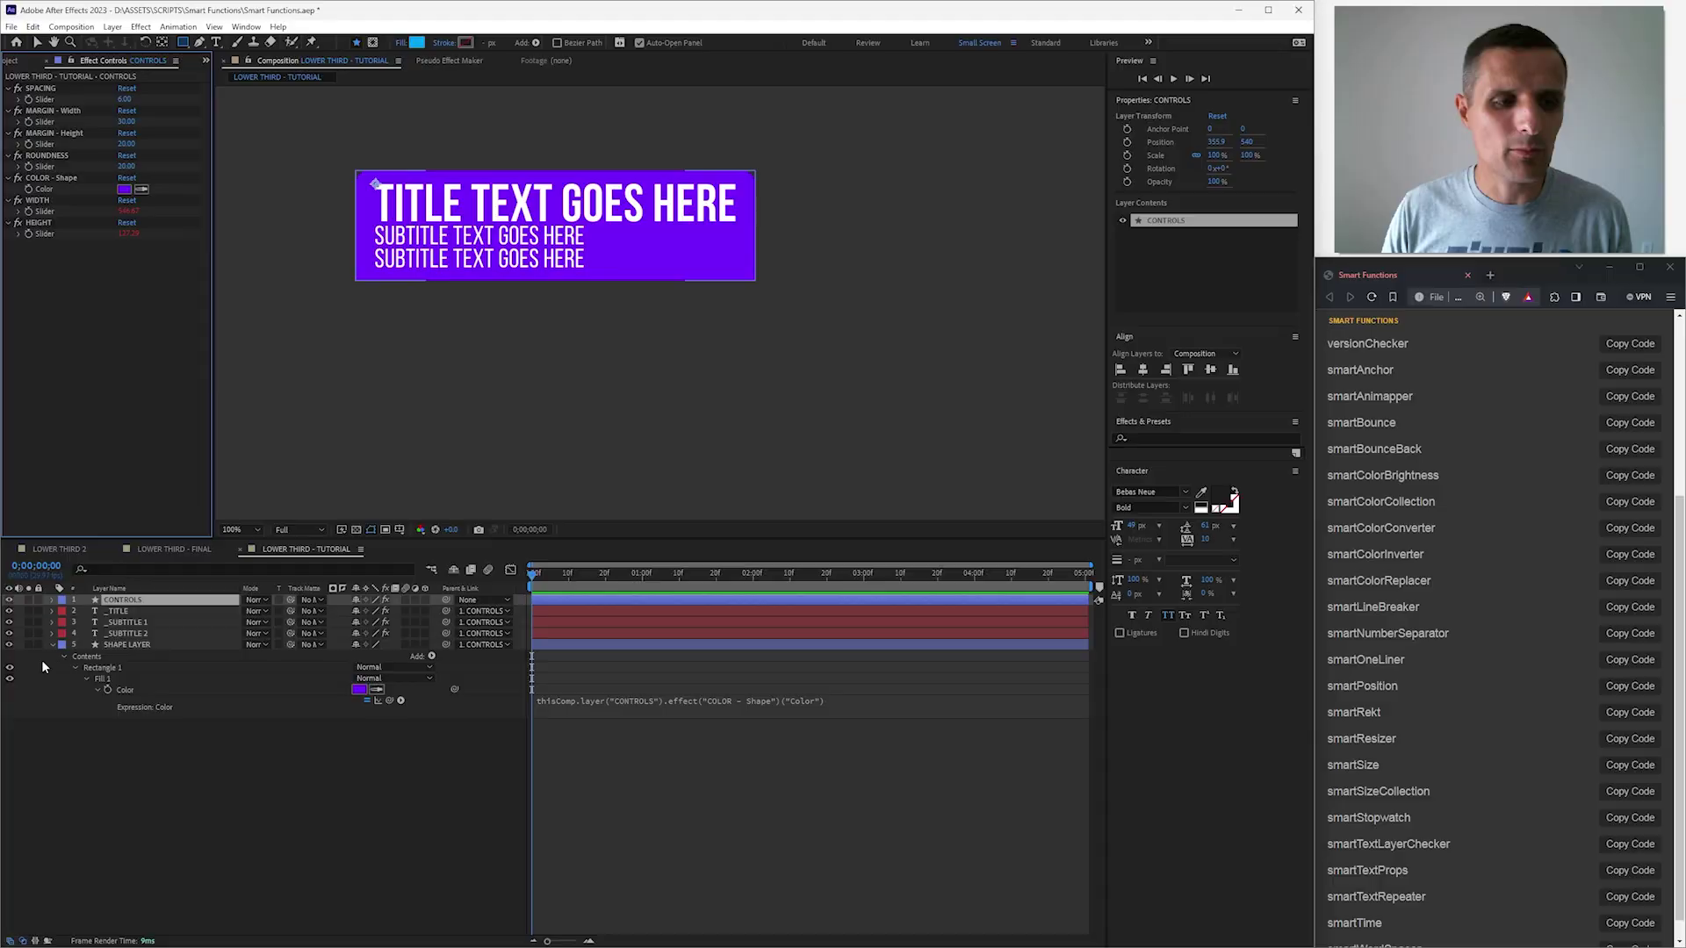
pyautogui.click(94, 571)
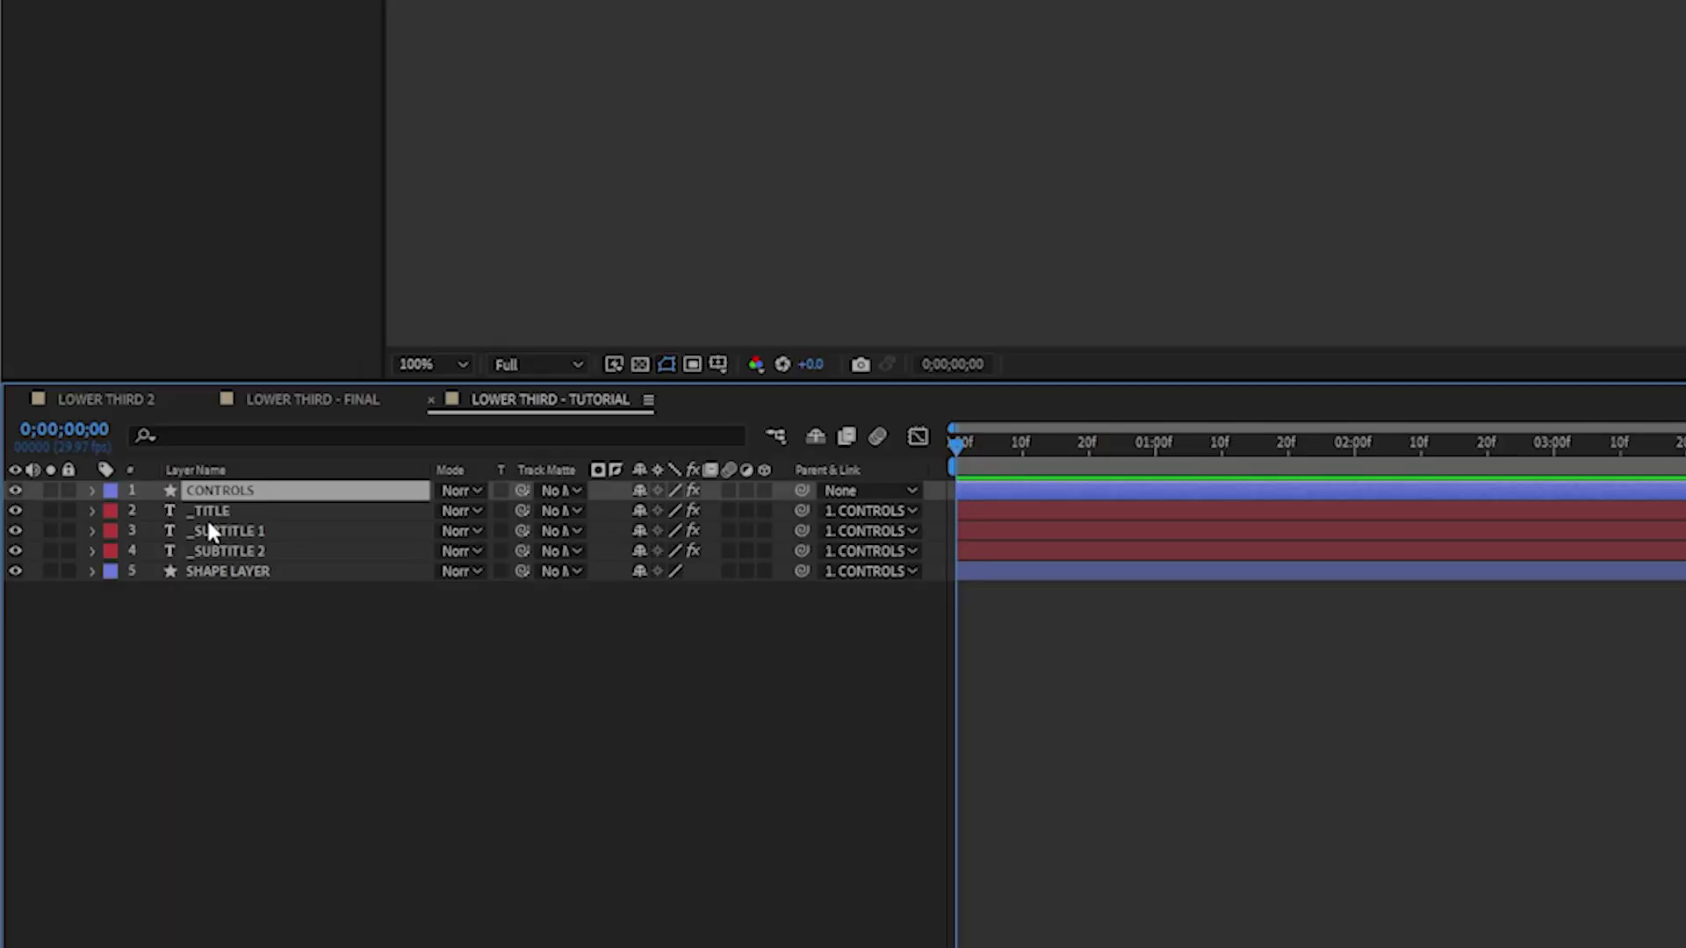
# Step: Copy the smartColorInverter code from the Smart Functions page and apply it as the Color expression of the _TITLE layer's COLOR effect
pyautogui.click(209, 514)
pyautogui.press('e')
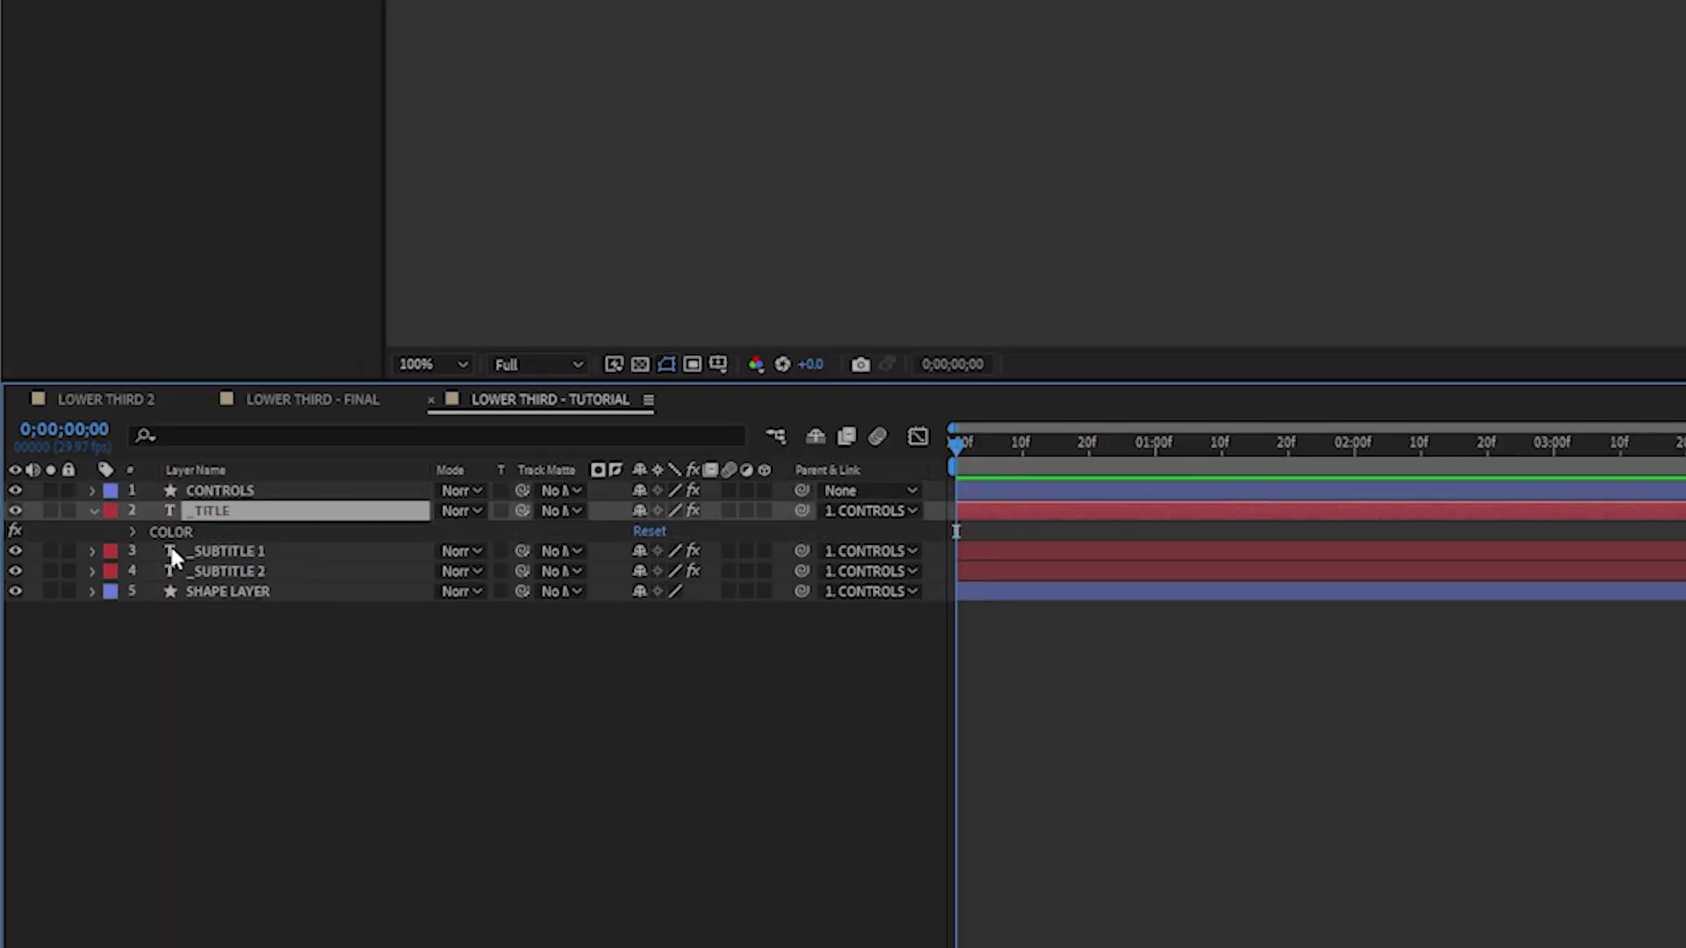
pyautogui.click(133, 531)
pyautogui.click(308, 592)
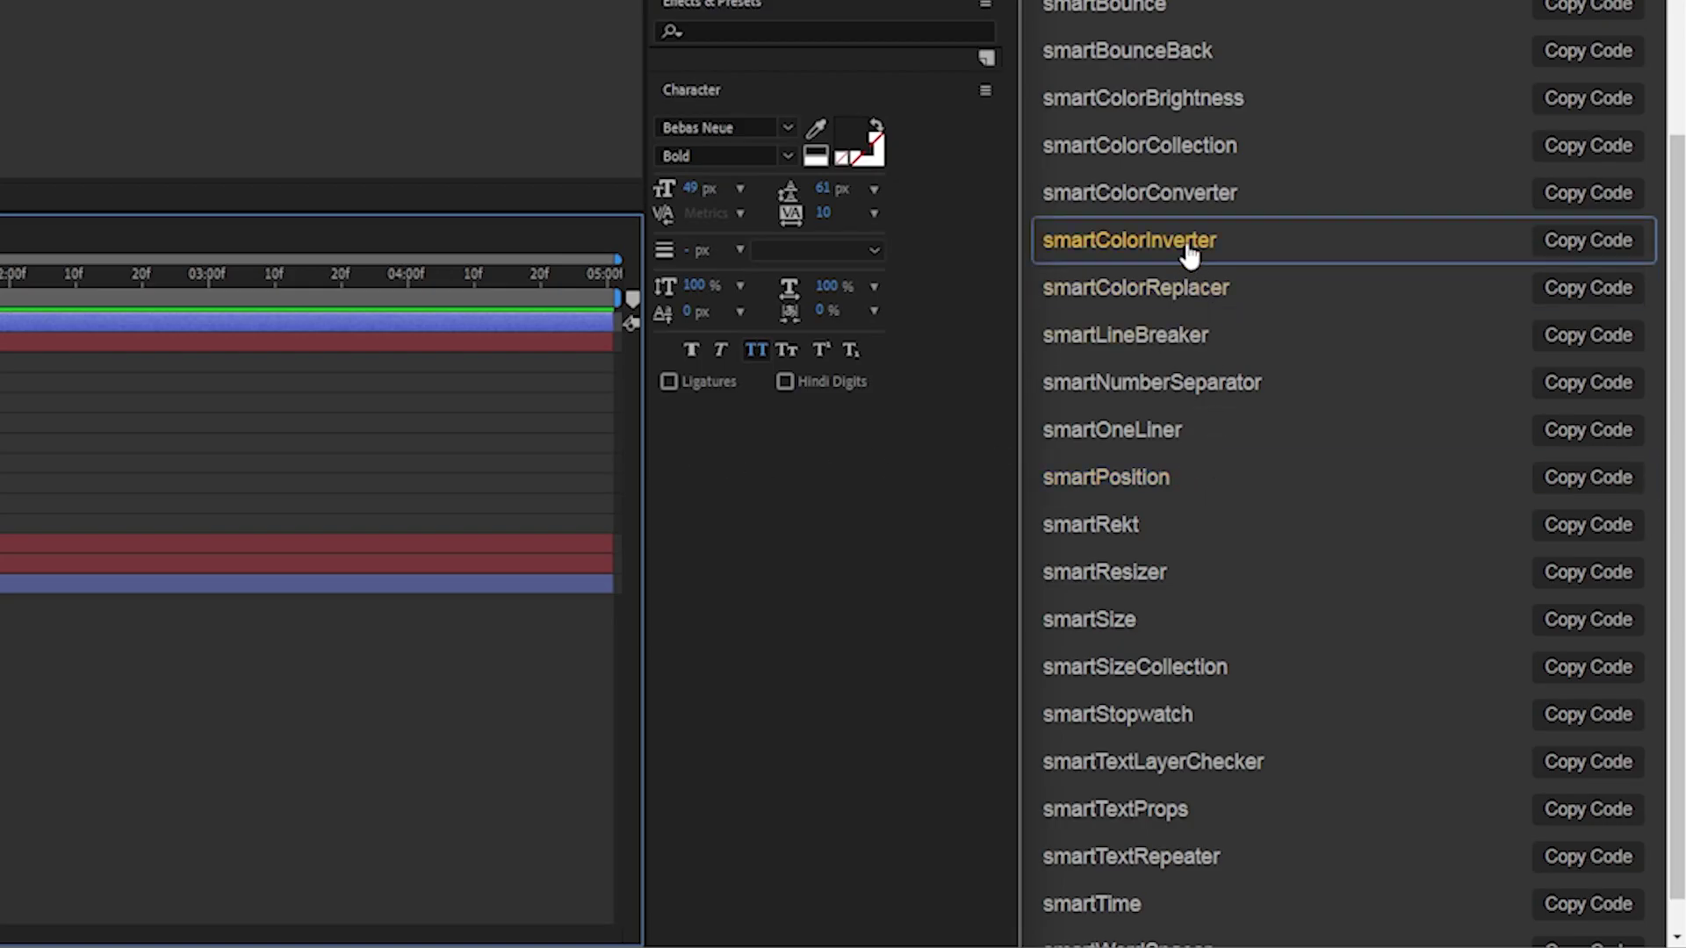
pyautogui.click(1620, 244)
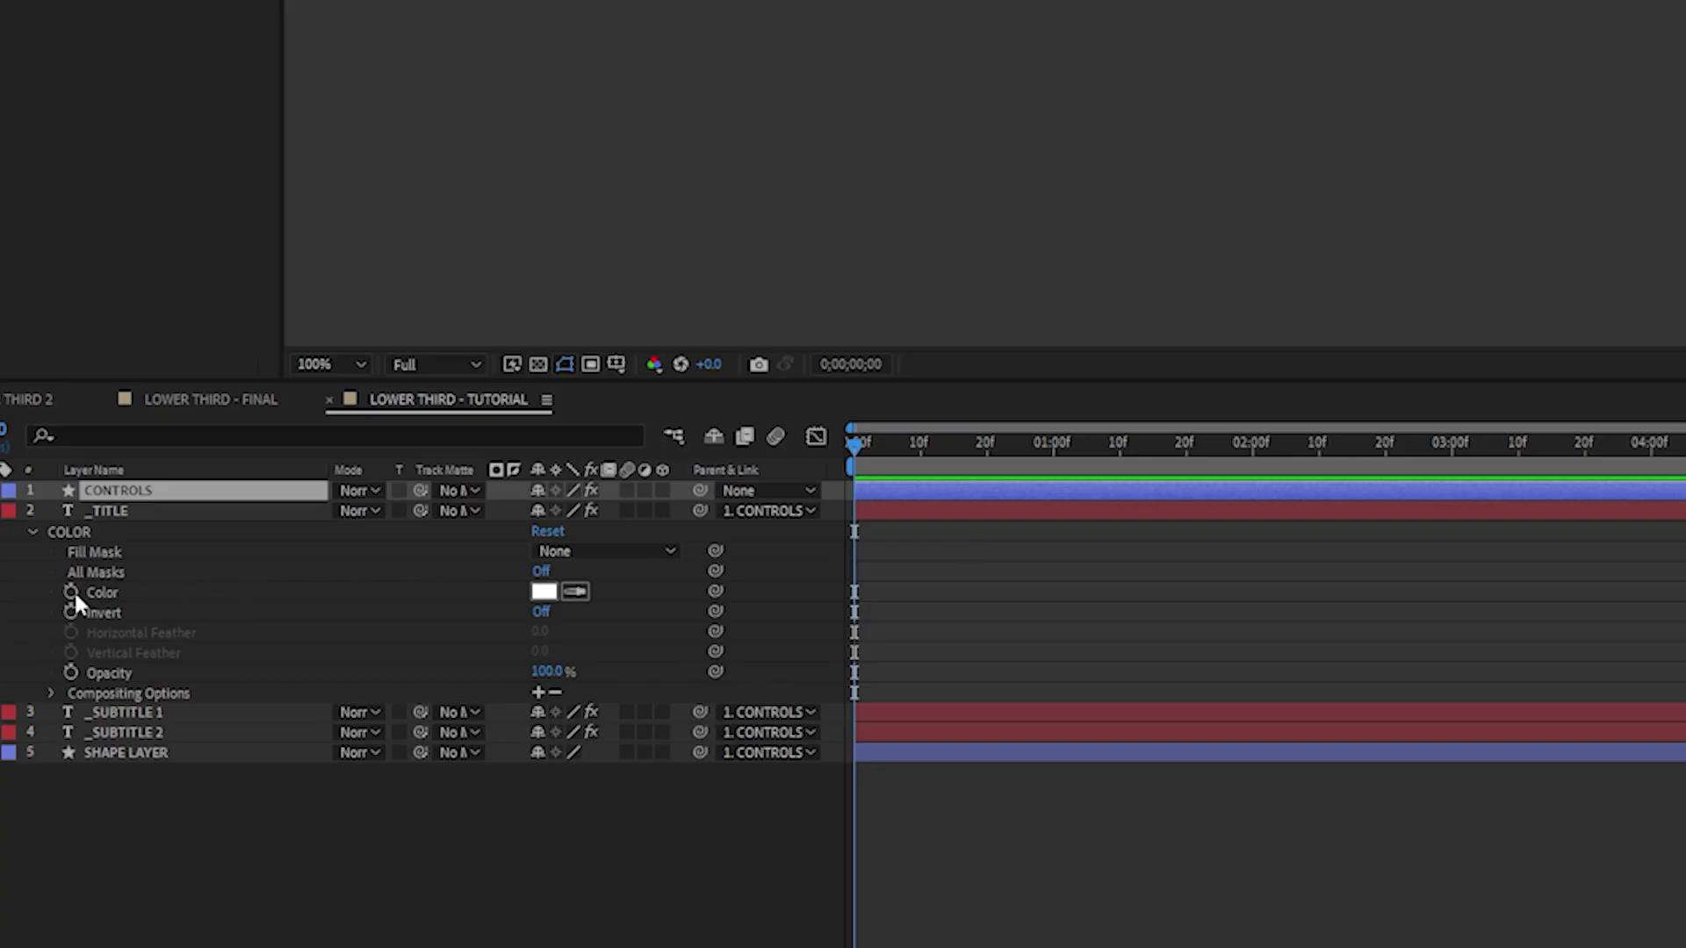
pyautogui.keyDown('alt'); pyautogui.click(73, 594); pyautogui.keyUp('alt')
pyautogui.hotkey('ctrl', 'v')
pyautogui.click(753, 625)
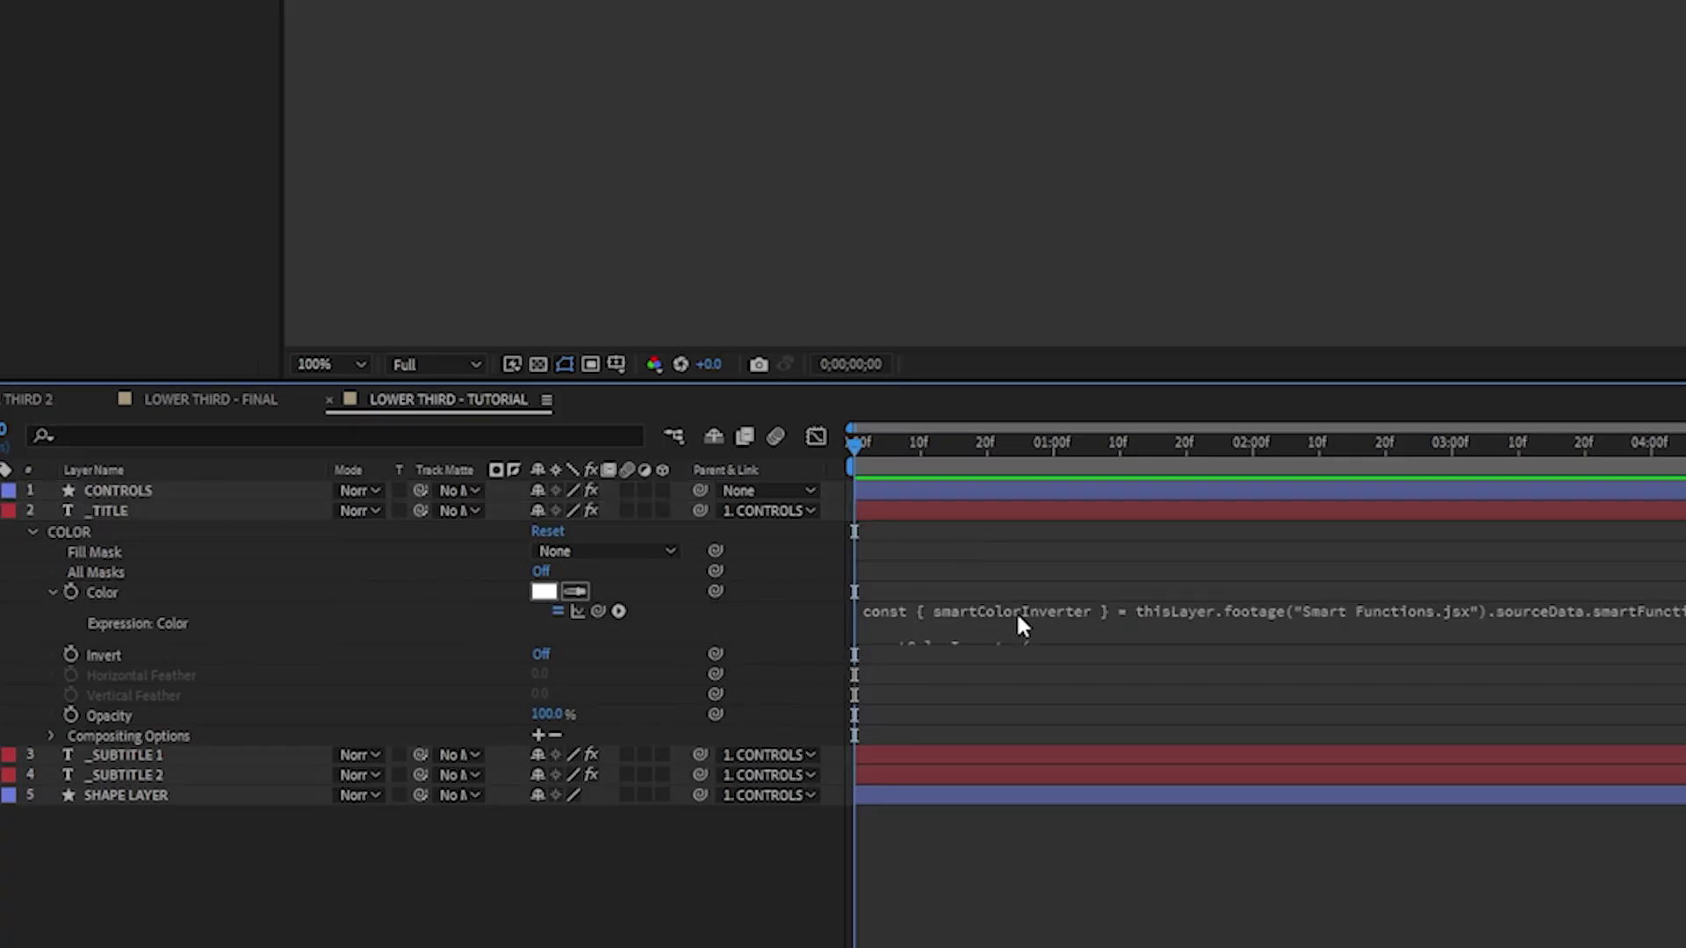
pyautogui.click(1235, 612)
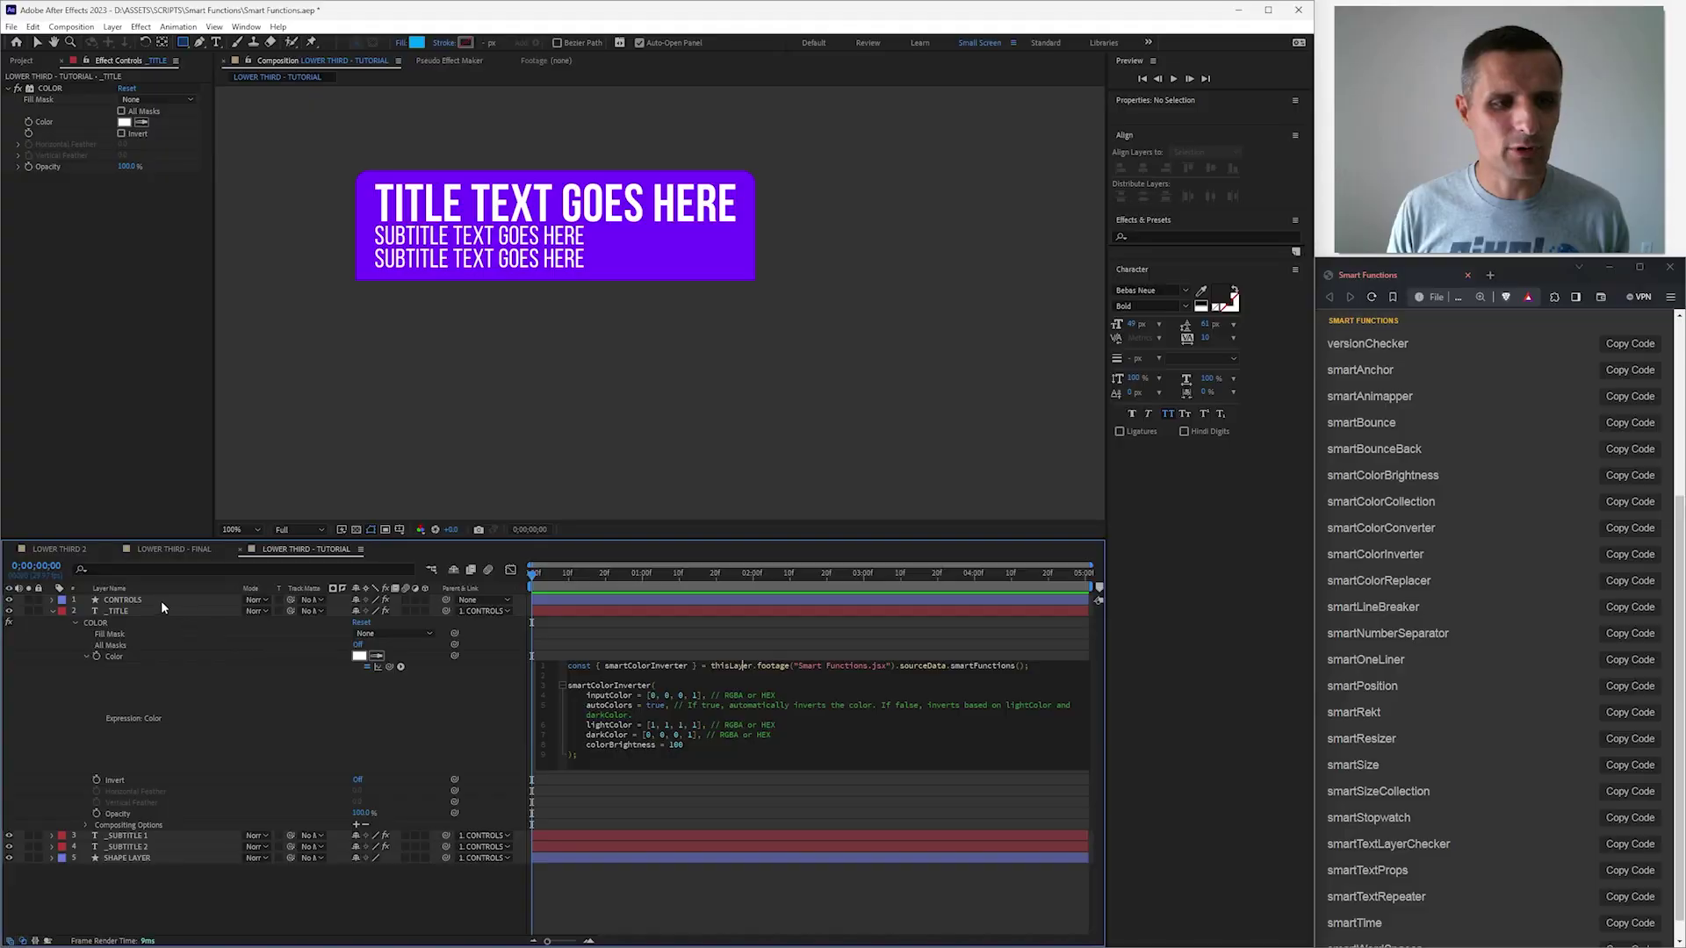
# Step: In the _TITLE Color expression, link inputColor to COLOR - Shape on the CONTROLS layer and append .value
pyautogui.click(190, 491)
pyautogui.click(716, 707)
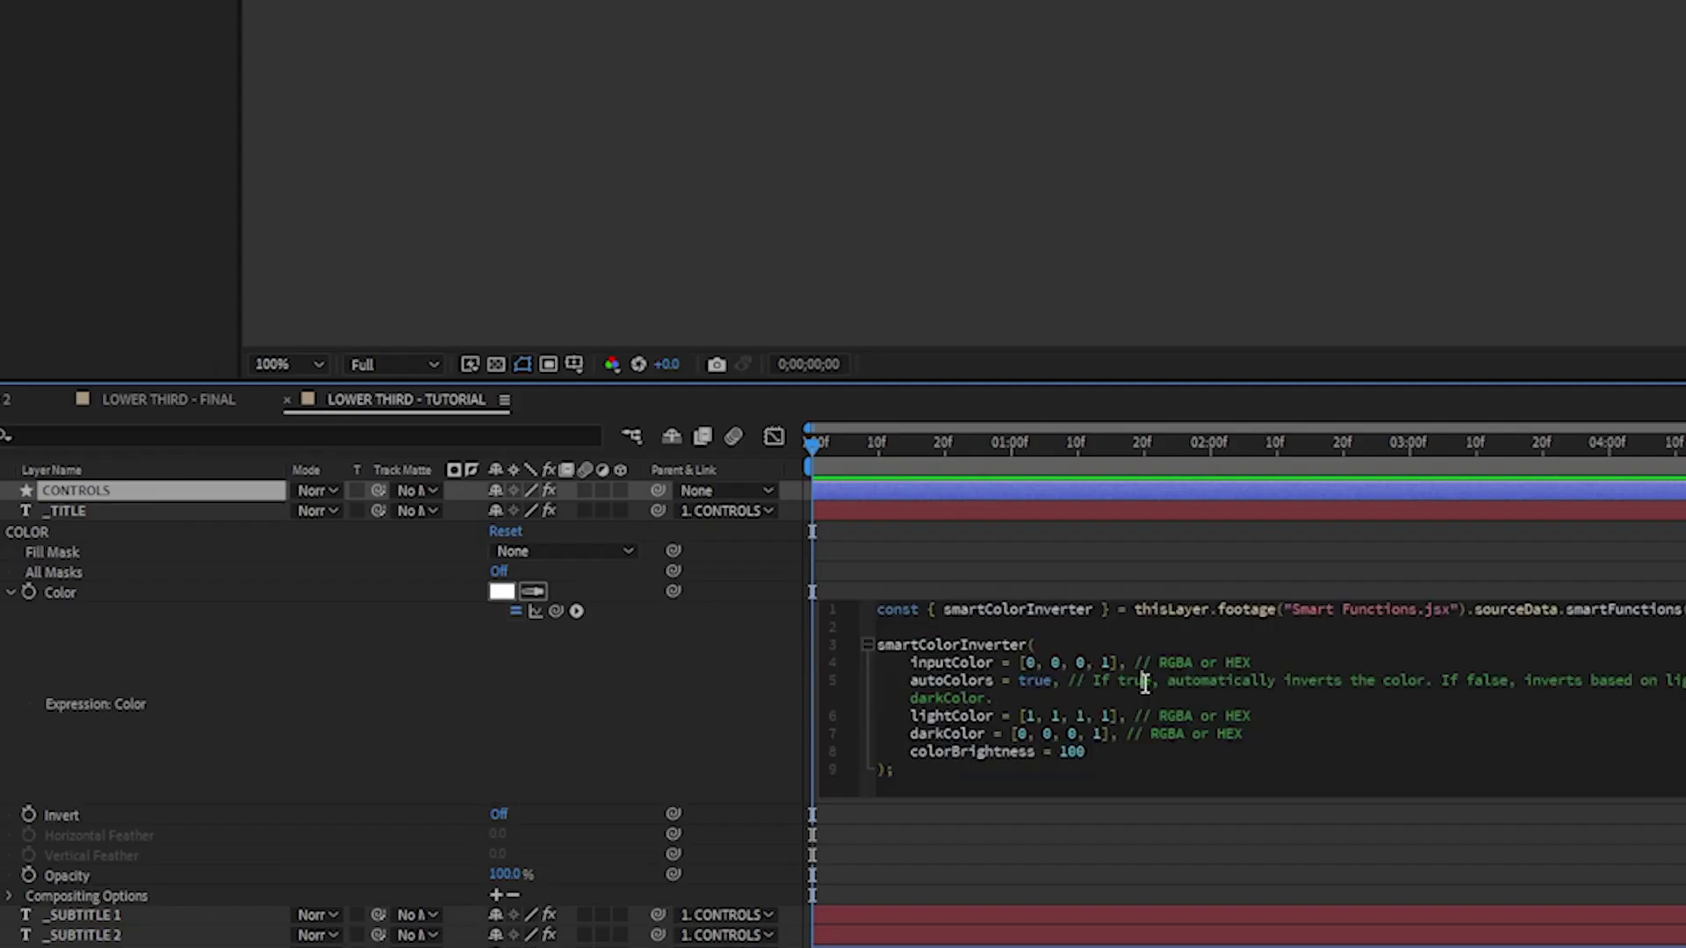
pyautogui.moveTo(1120, 660); pyautogui.dragTo(1034, 661)
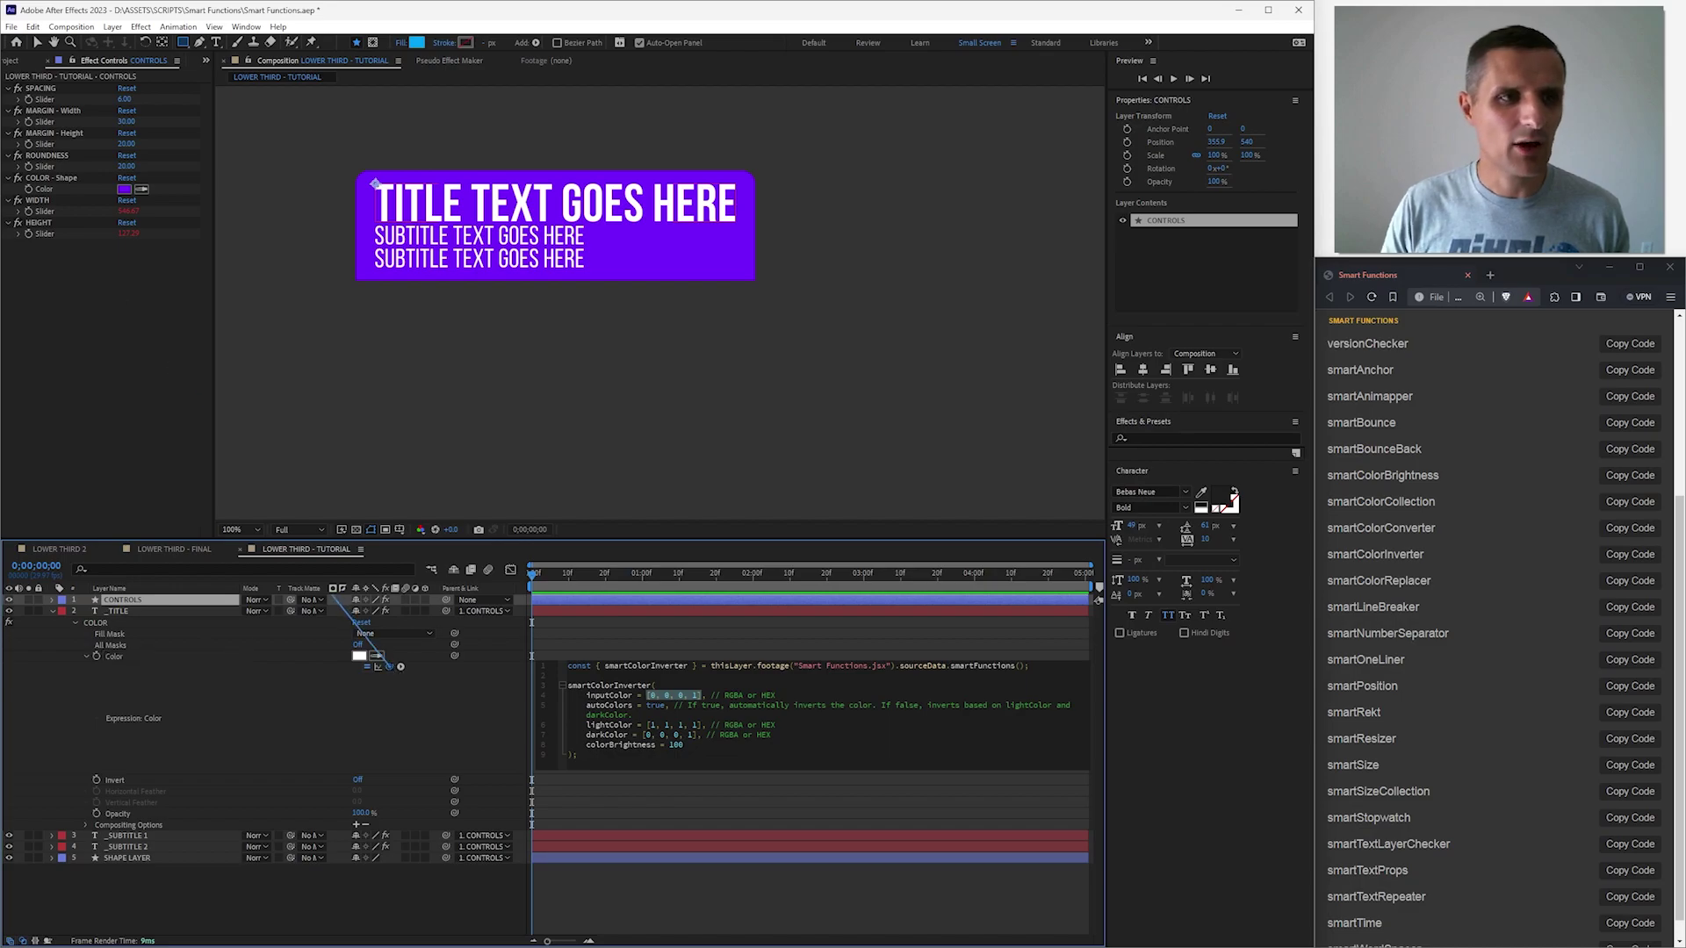
pyautogui.moveTo(556, 611); pyautogui.dragTo(102, 252)
pyautogui.write('.value')
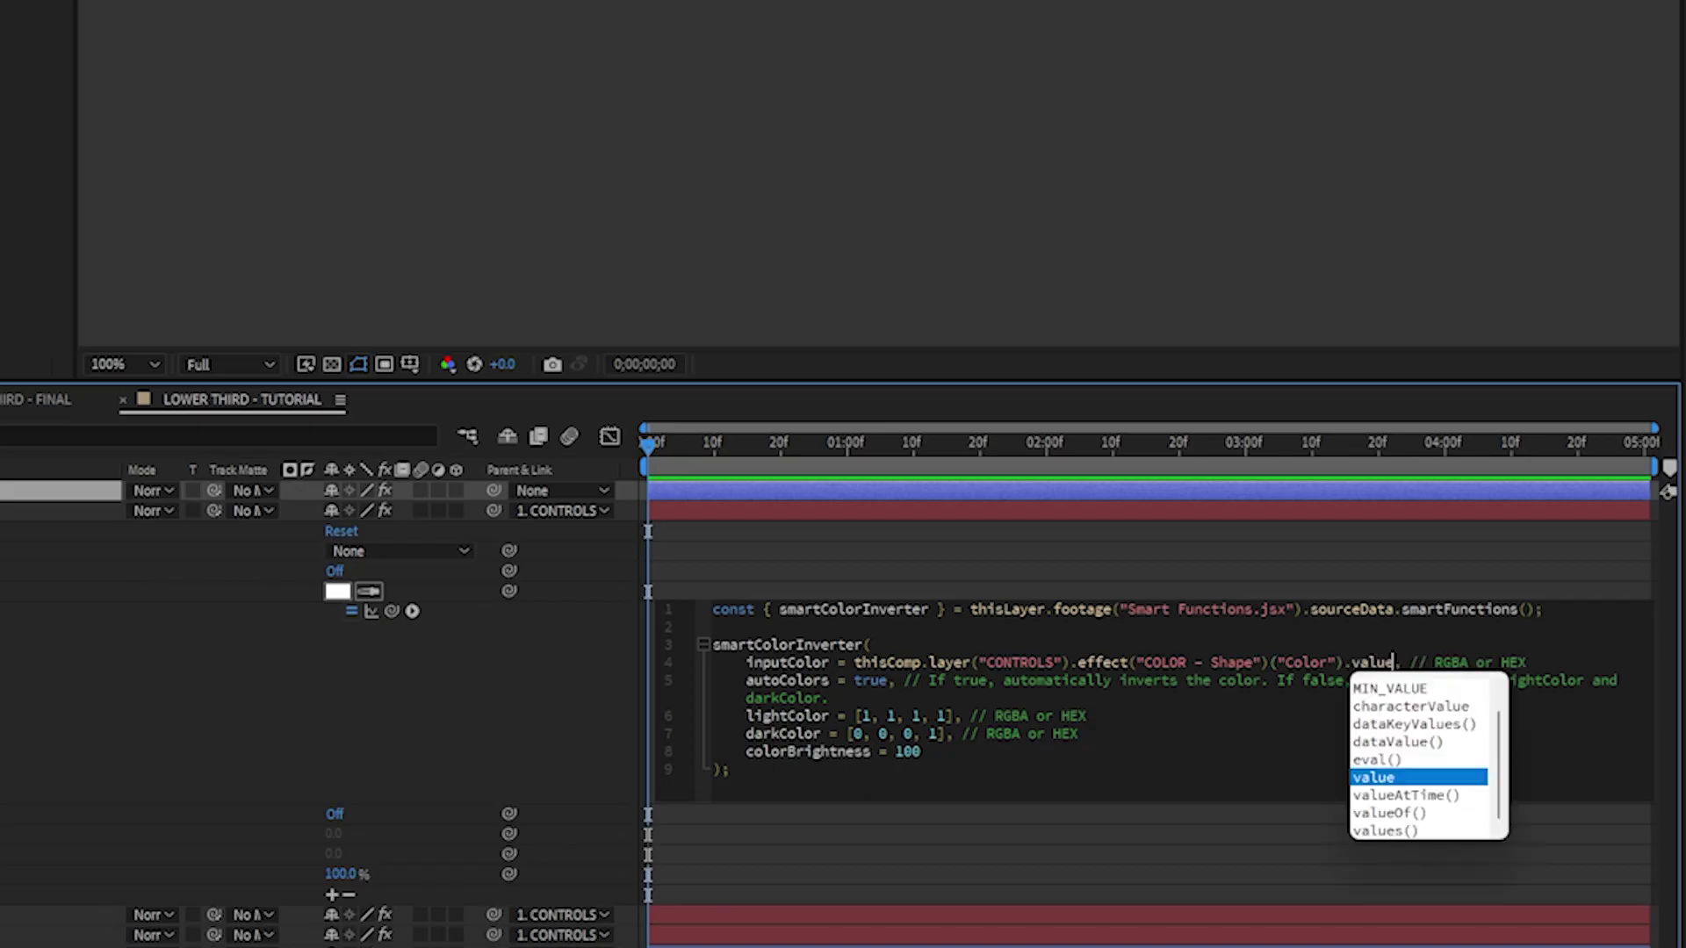
pyautogui.click(583, 678)
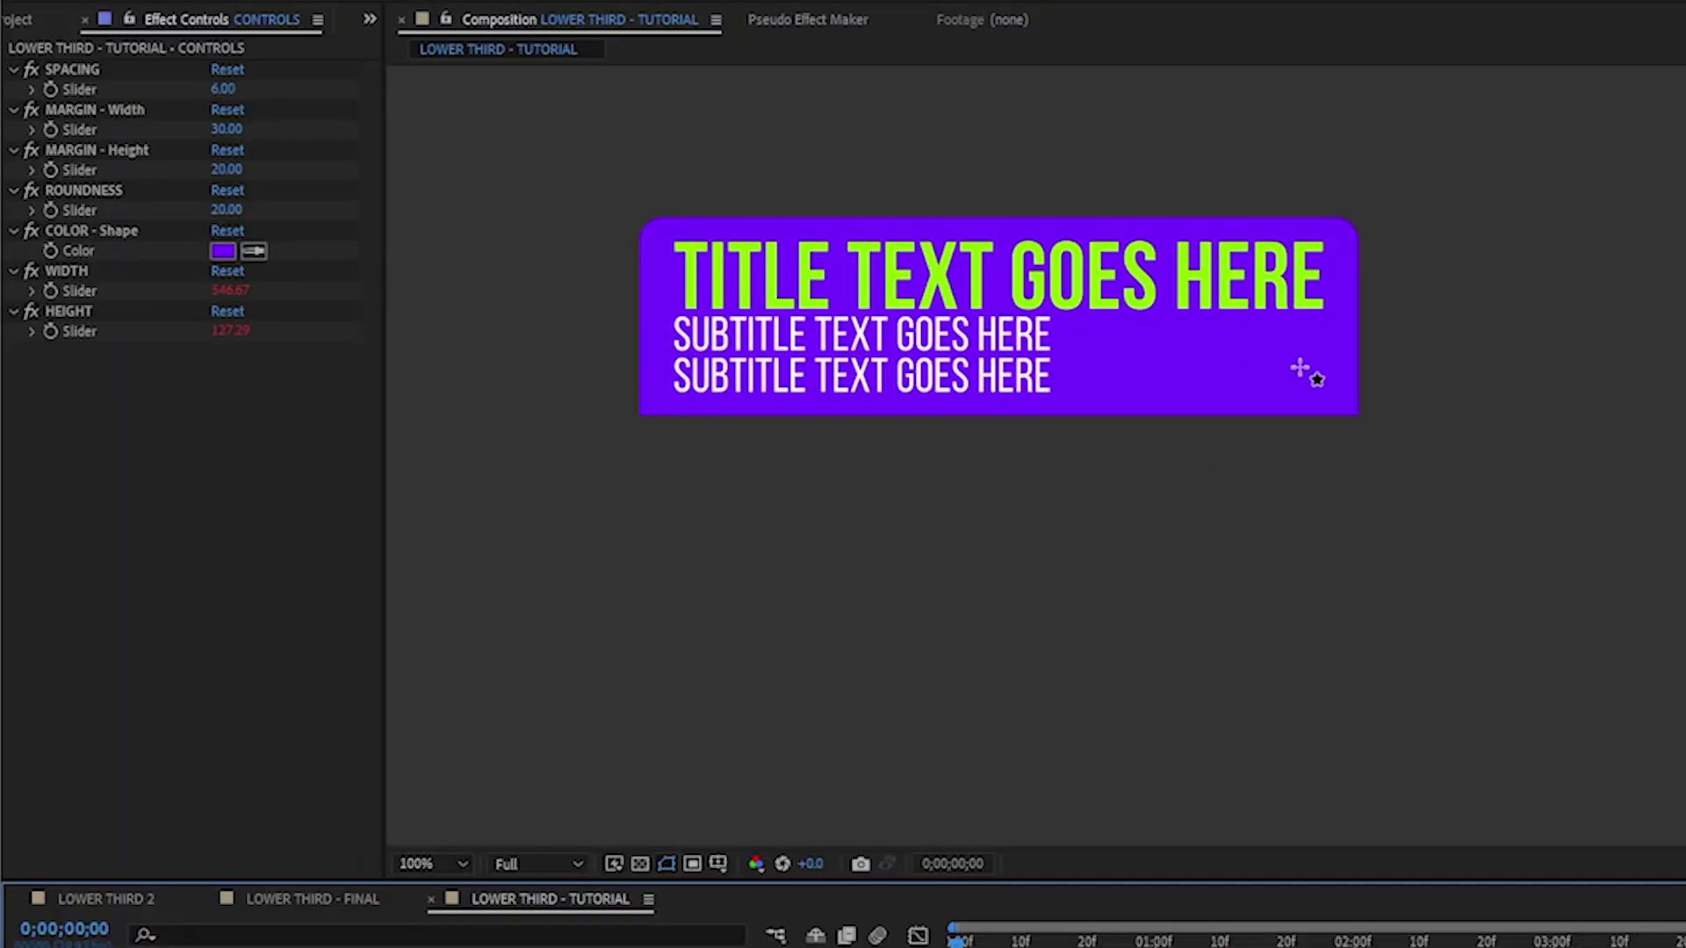
# Step: Set autoColors to false in the _TITLE Color expression
pyautogui.click(1300, 368)
pyautogui.click(722, 725)
pyautogui.click(663, 714)
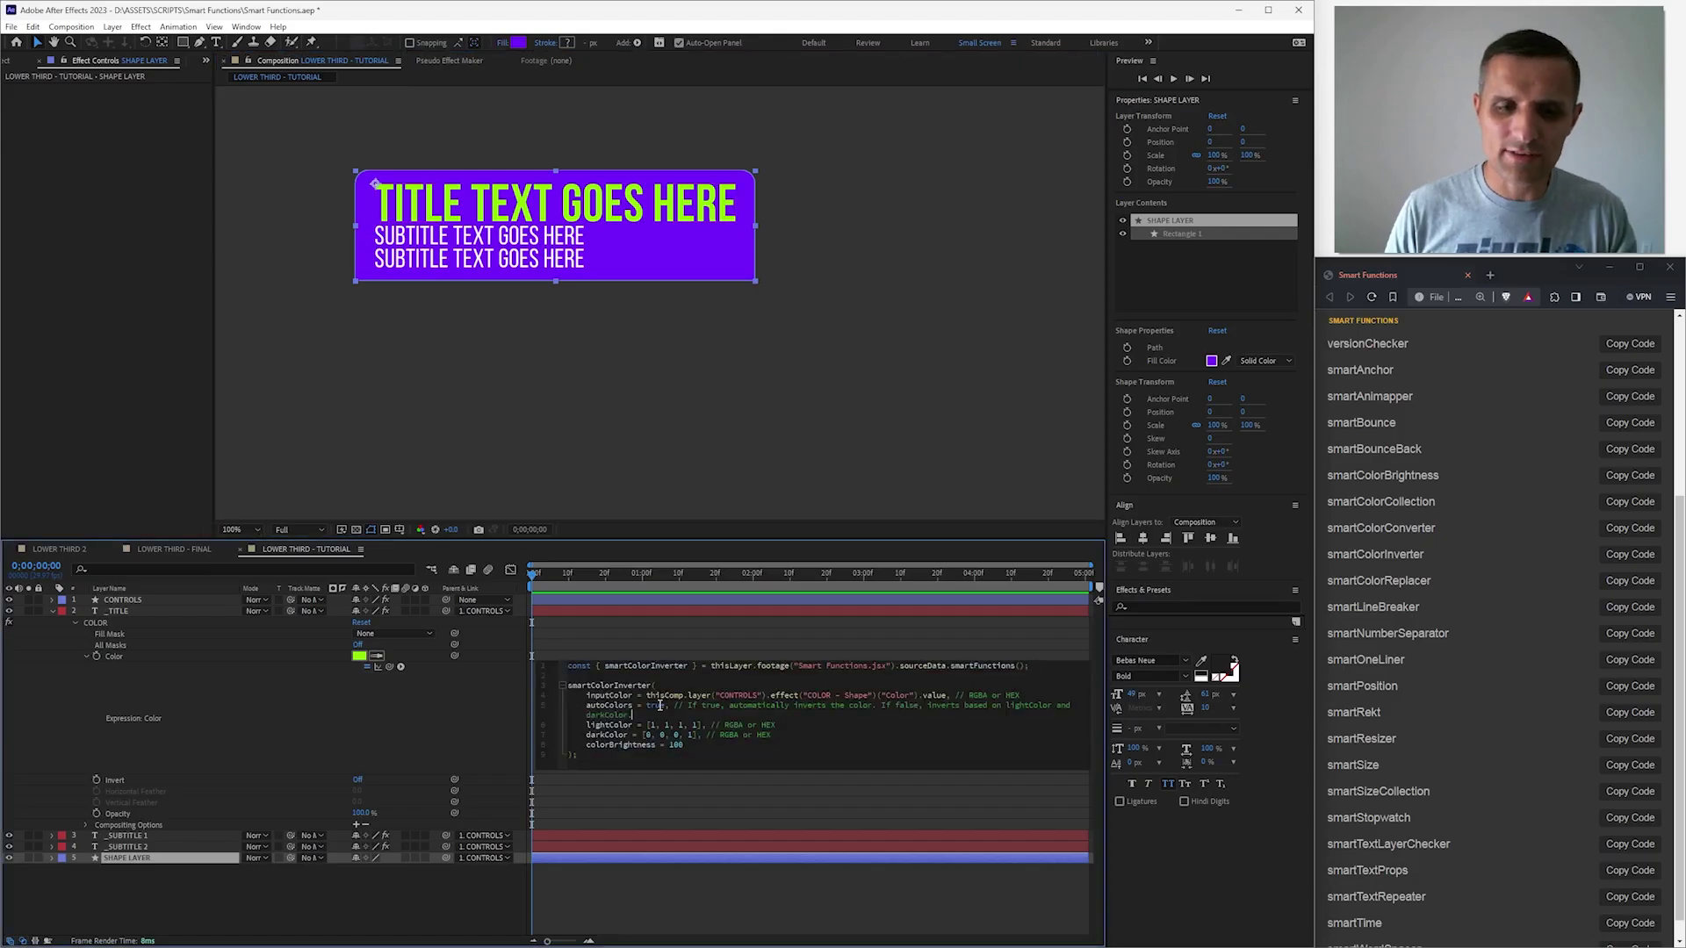
pyautogui.doubleClick(659, 705)
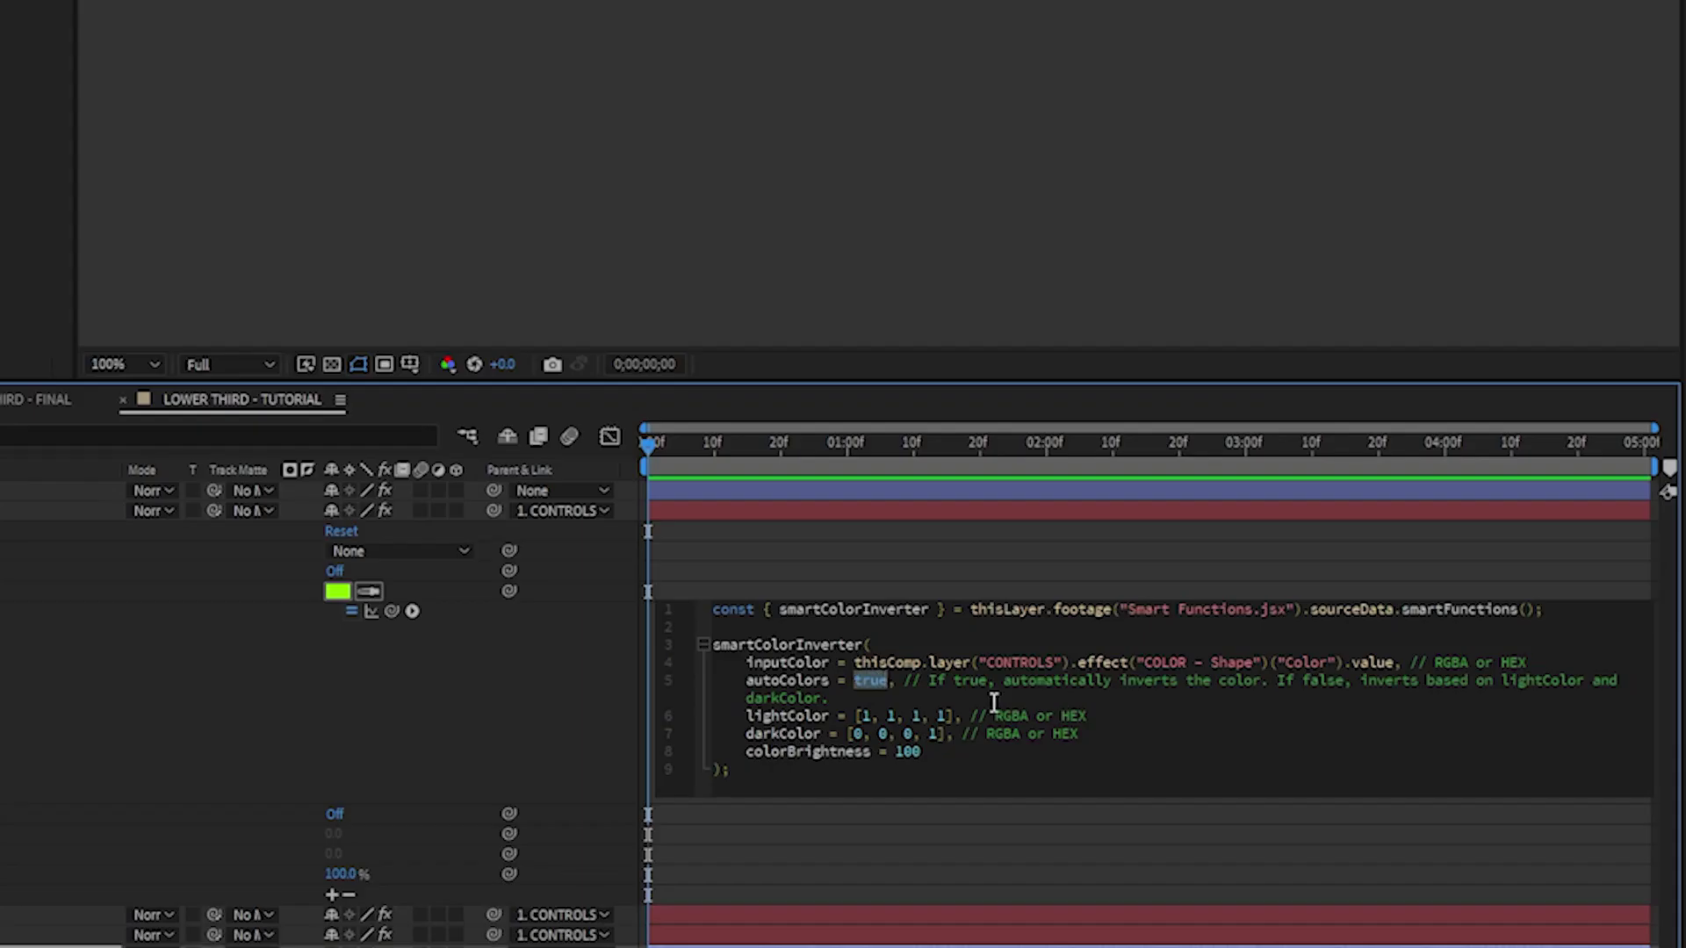
pyautogui.write('false')
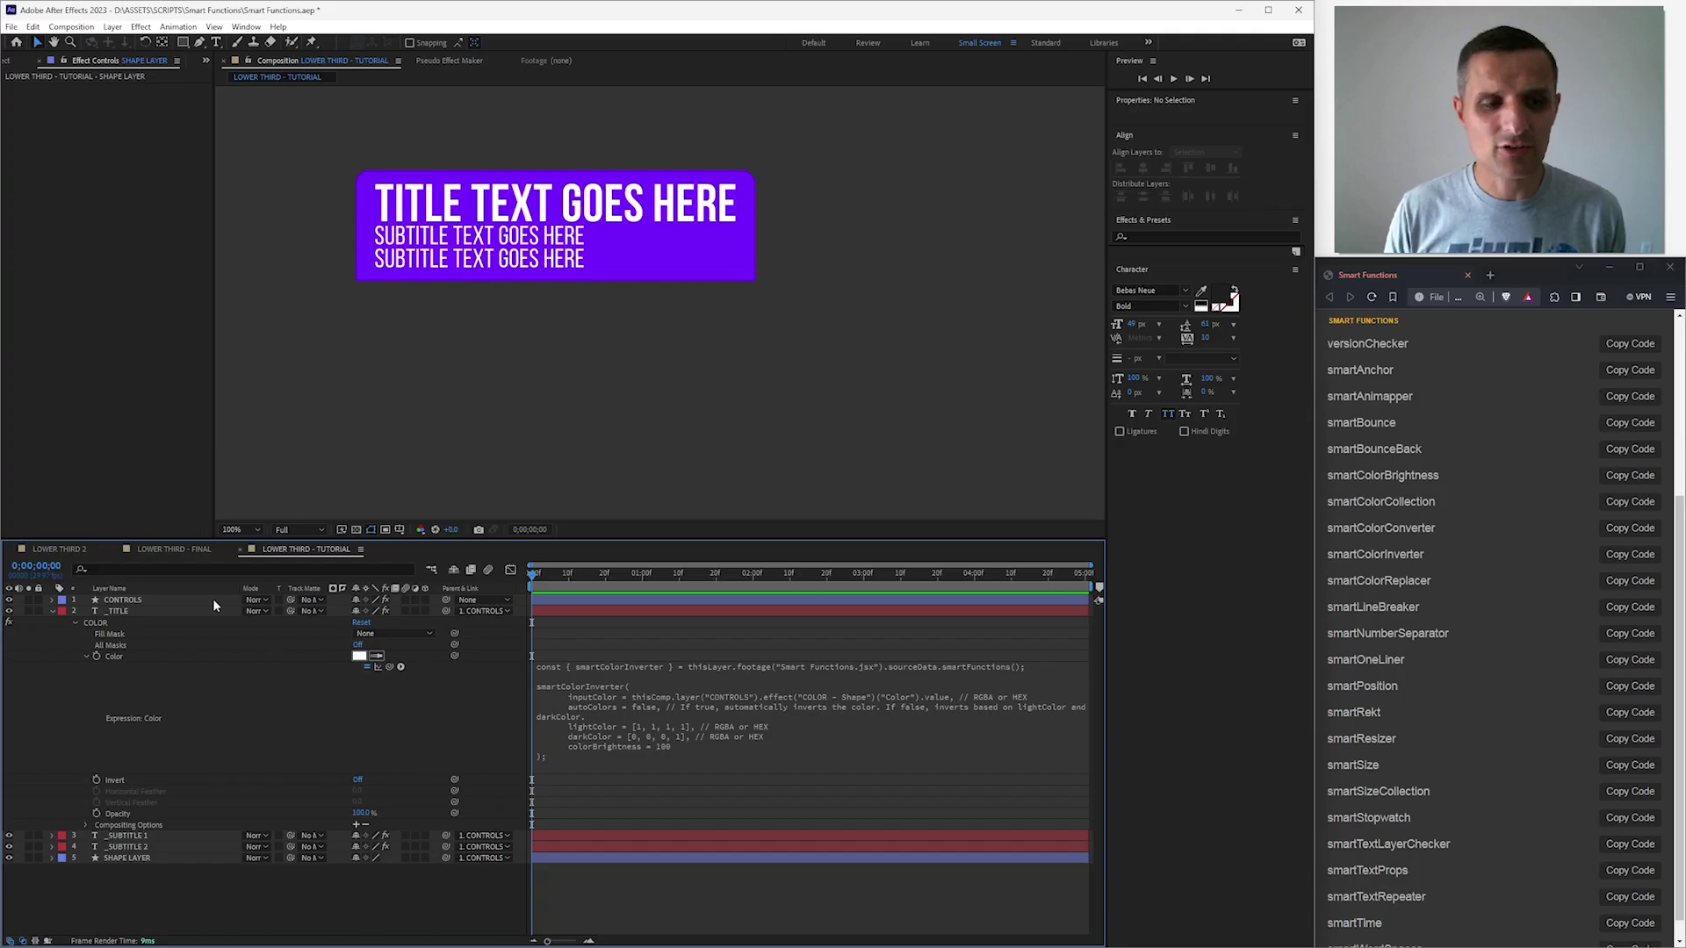
# Step: Try different COLOR - Shape colors on the CONTROLS layer to test the title's inversion, and discard the change
pyautogui.click(211, 599)
pyautogui.click(124, 189)
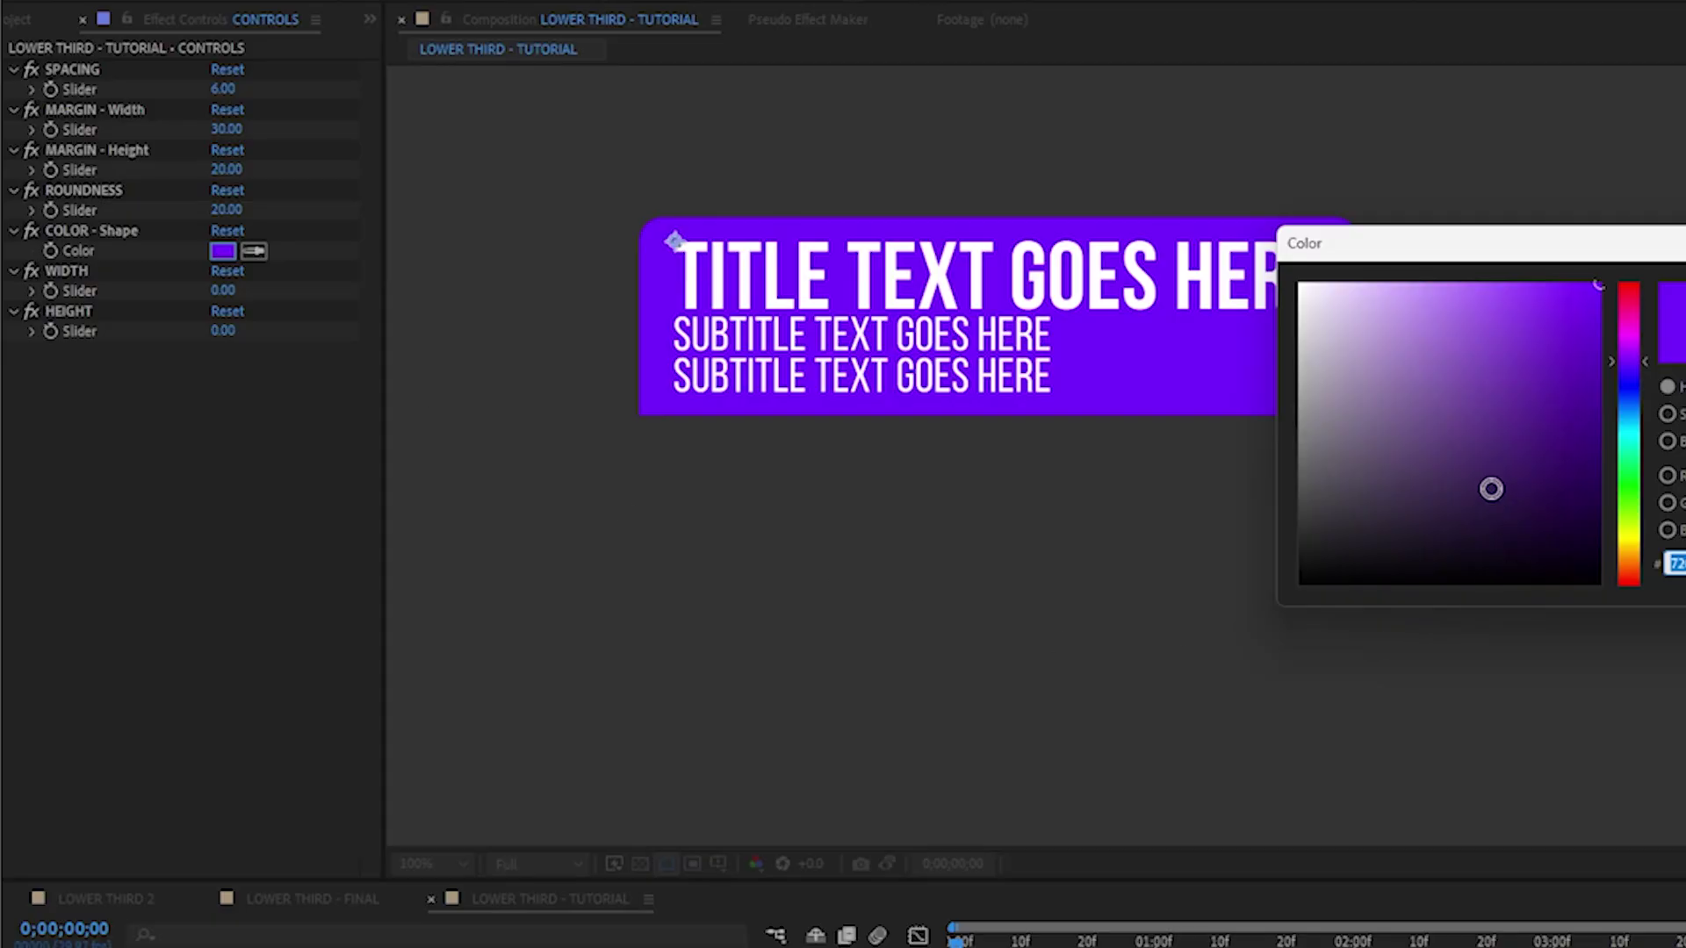
pyautogui.moveTo(1491, 488)
pyautogui.mouseDown()
pyautogui.moveTo(1256, 587)
pyautogui.moveTo(1215, 253)
pyautogui.mouseUp()
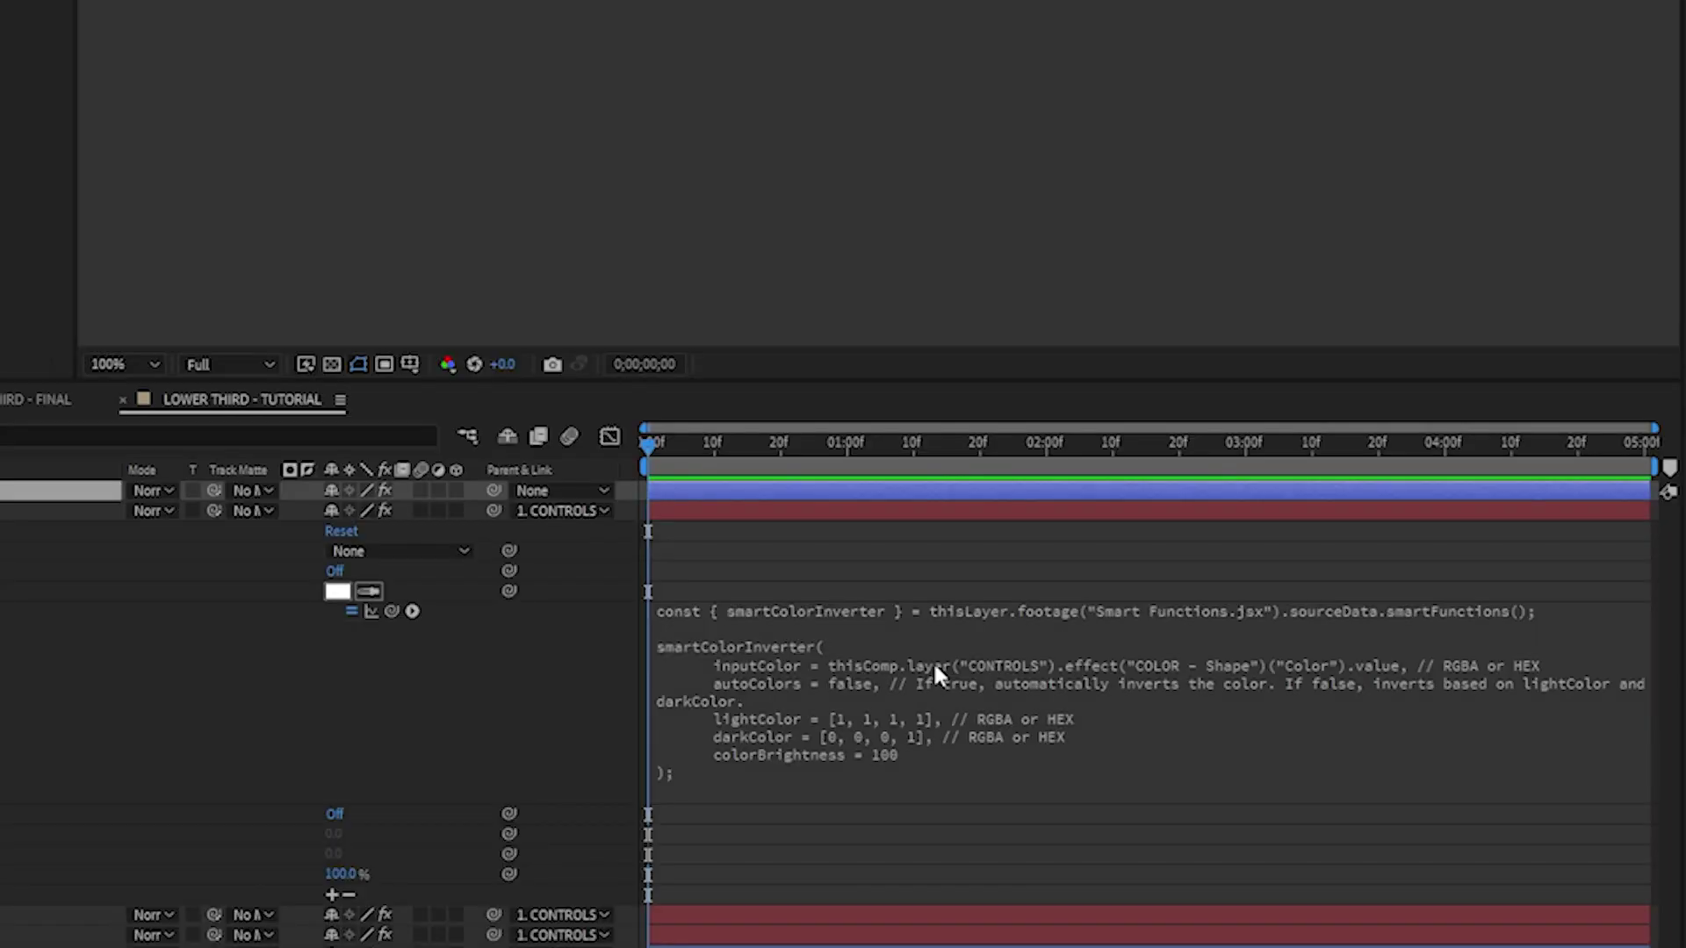
# Step: Copy the _TITLE Color expression and apply it to the Color of the _SUBTITLE 1 layer's COLOR effect
pyautogui.click(932, 660)
pyautogui.click(525, 720)
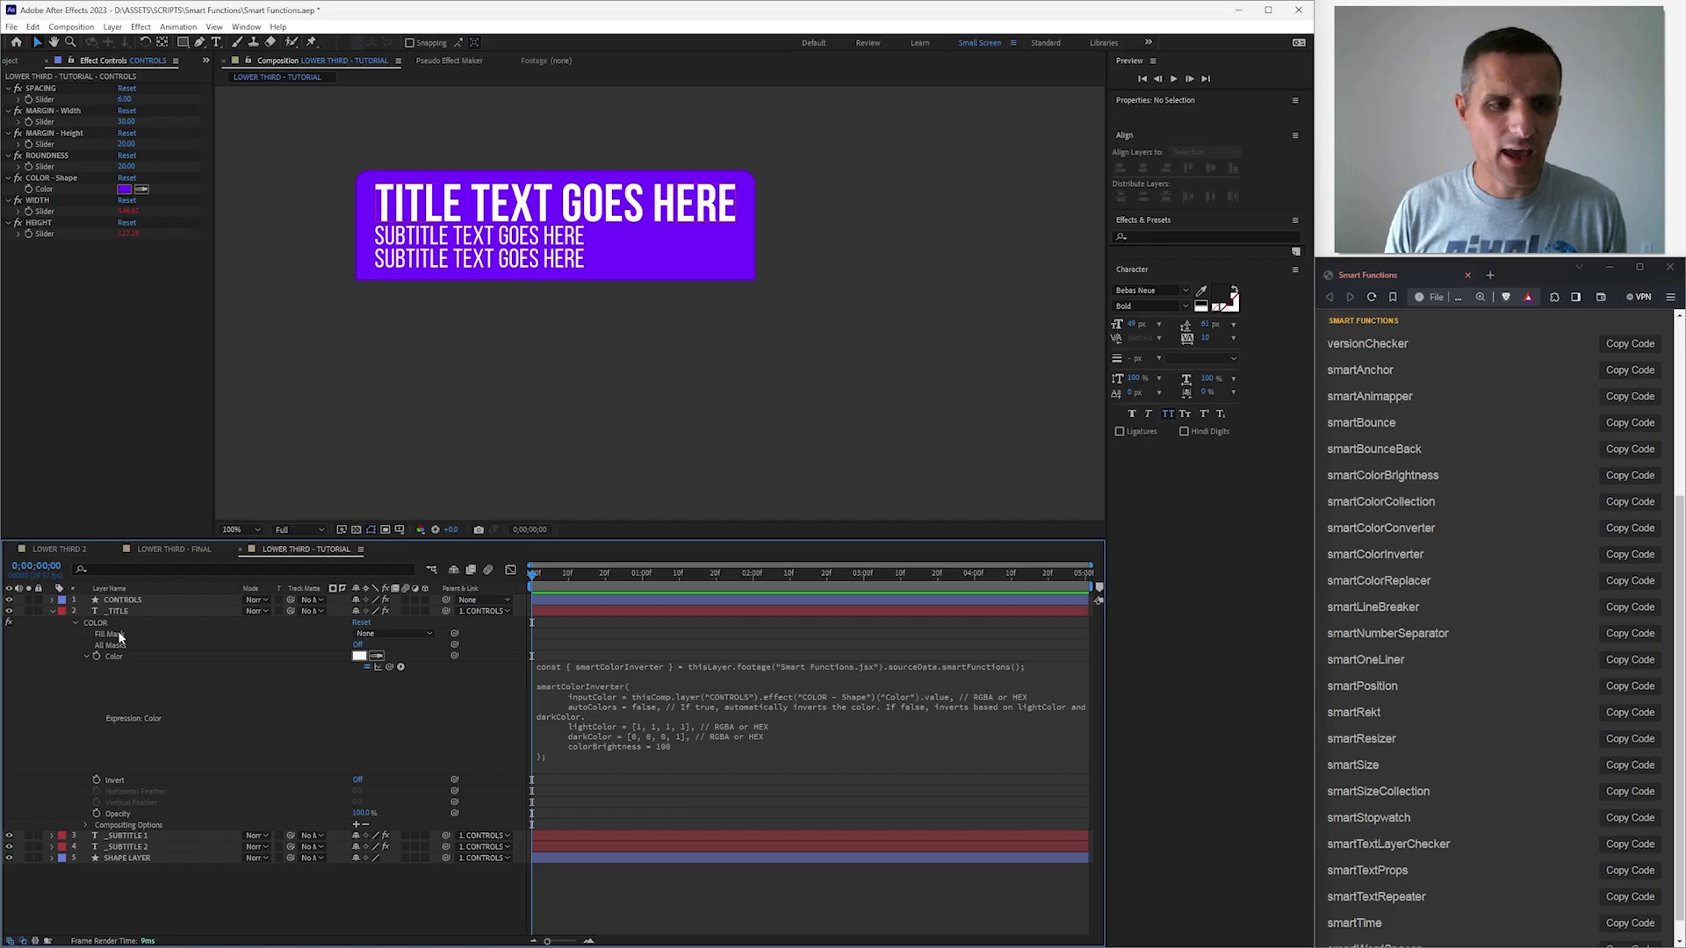
pyautogui.click(123, 611)
pyautogui.press('u')
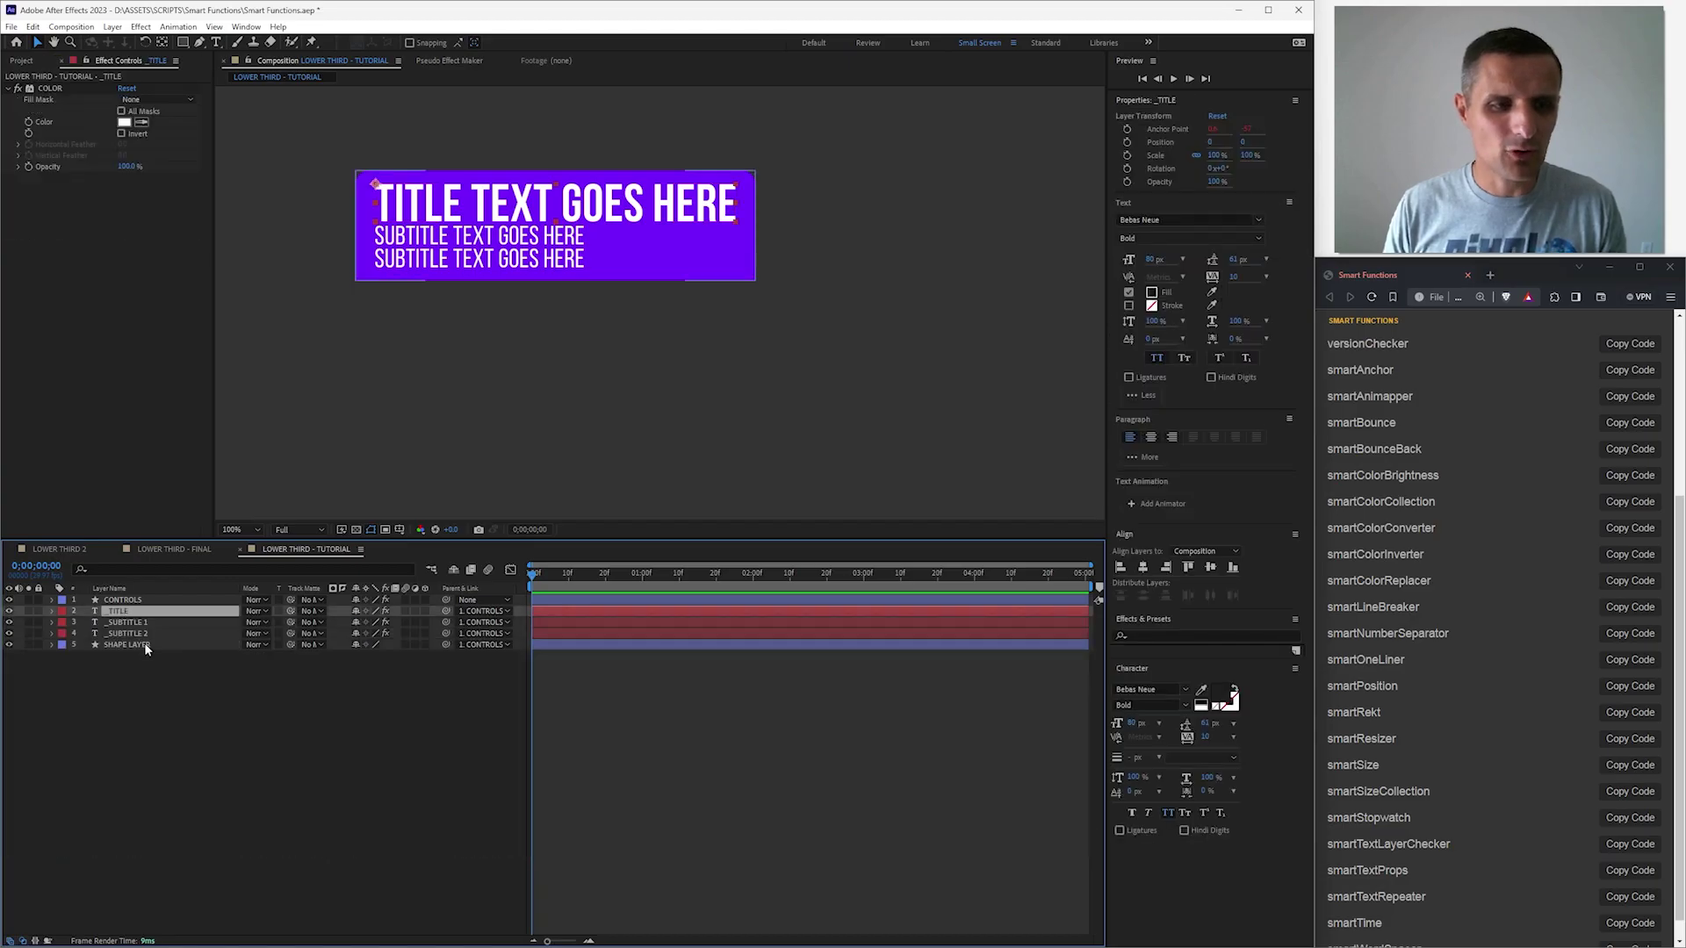
pyautogui.click(141, 623)
pyautogui.keyDown('shift'); pyautogui.click(149, 634); pyautogui.keyUp('shift')
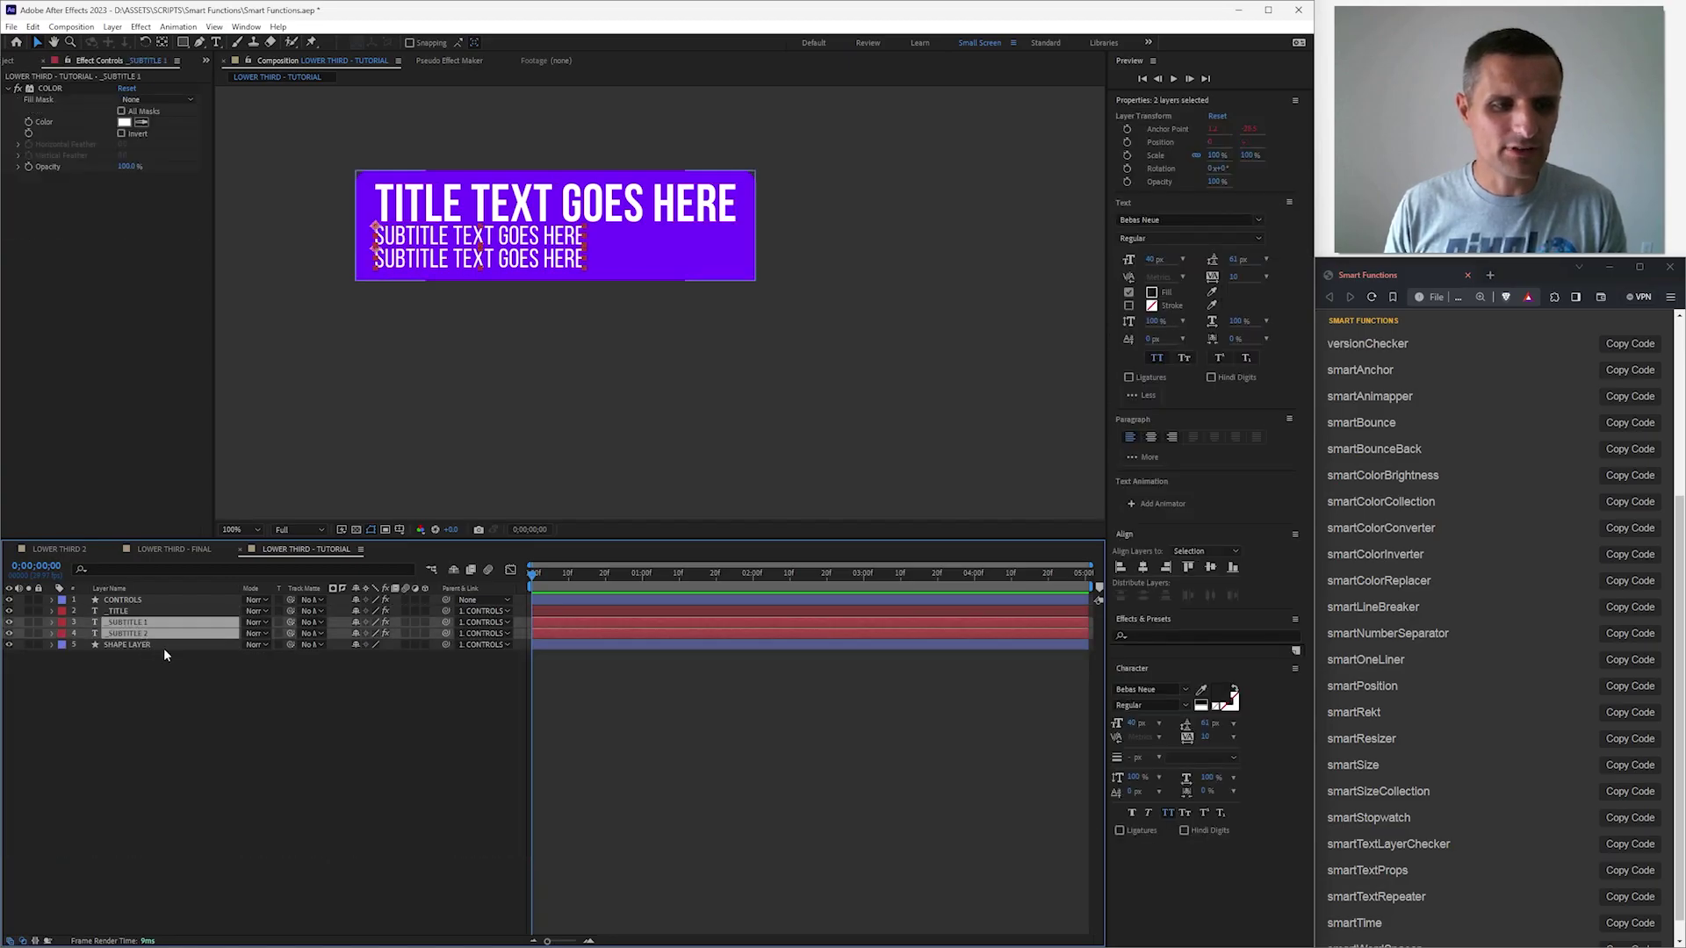
pyautogui.press('e')
pyautogui.click(132, 551)
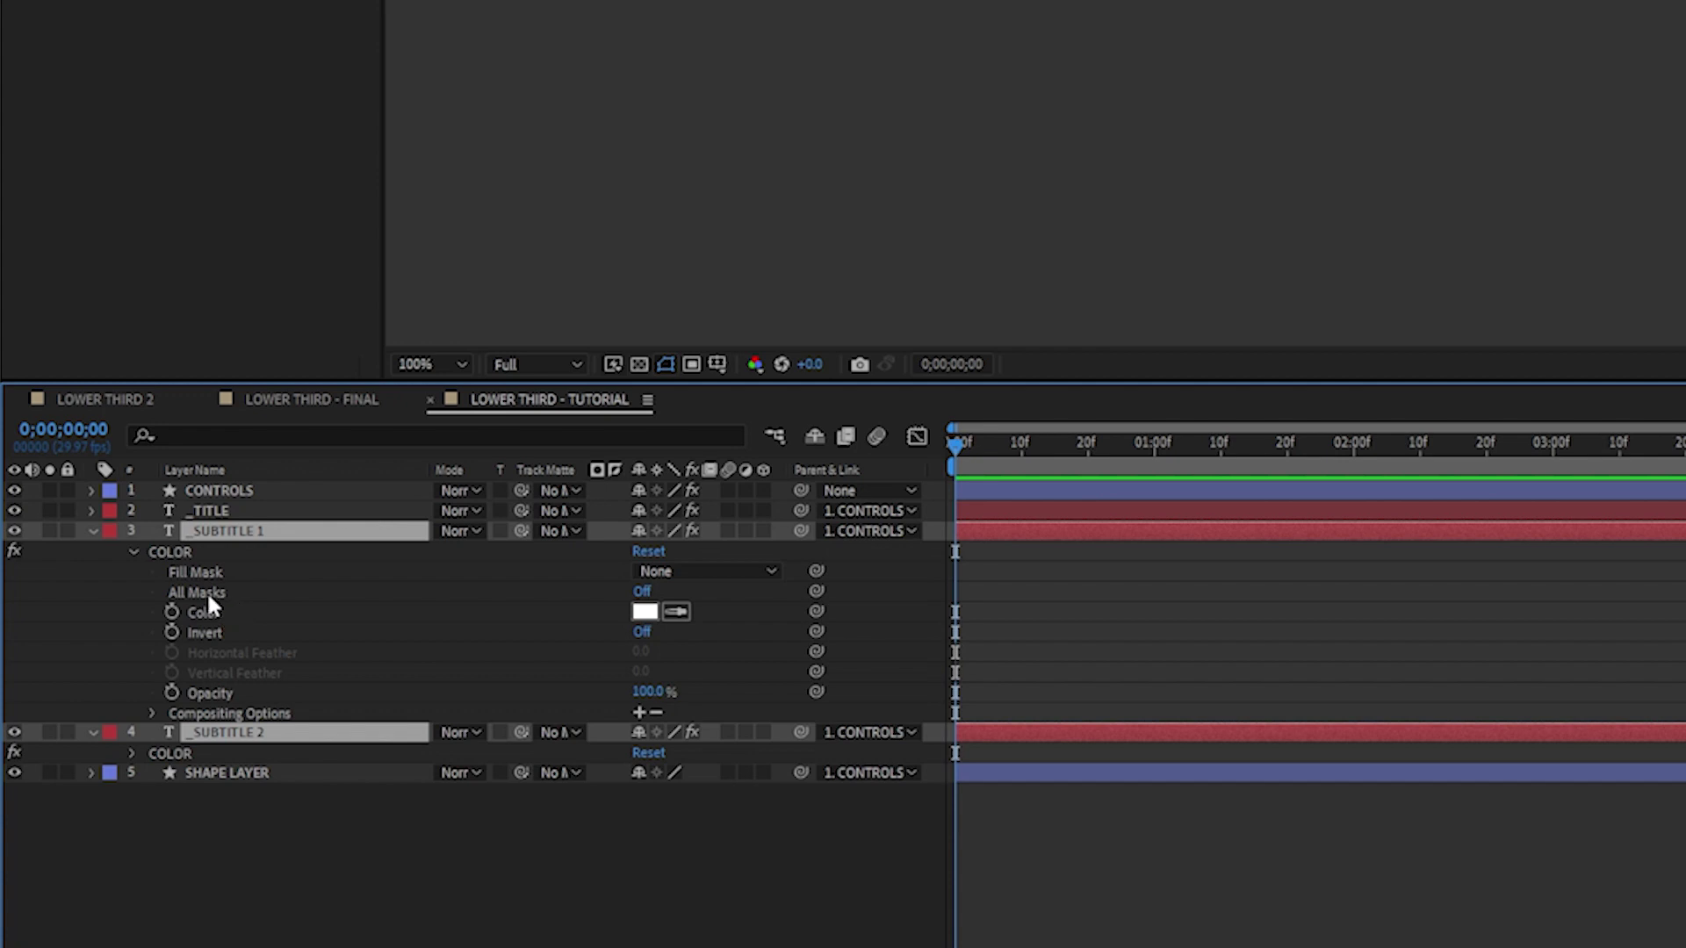
pyautogui.keyDown('alt'); pyautogui.click(171, 612); pyautogui.keyUp('alt')
pyautogui.hotkey('ctrl', 'v')
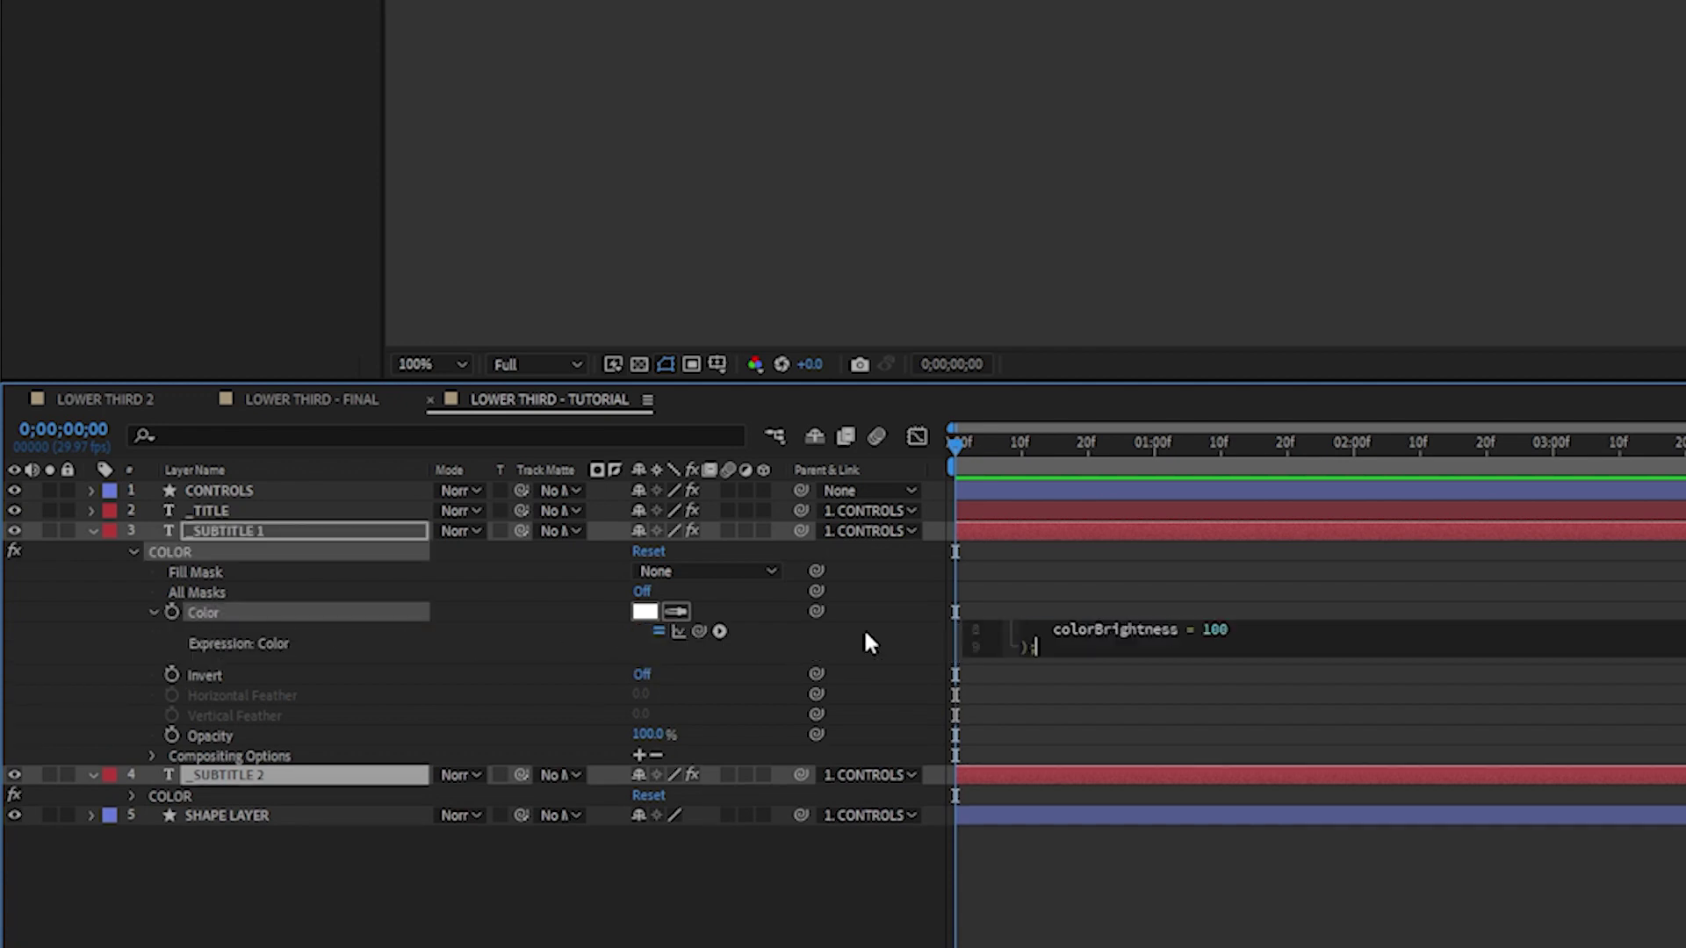
pyautogui.click(864, 641)
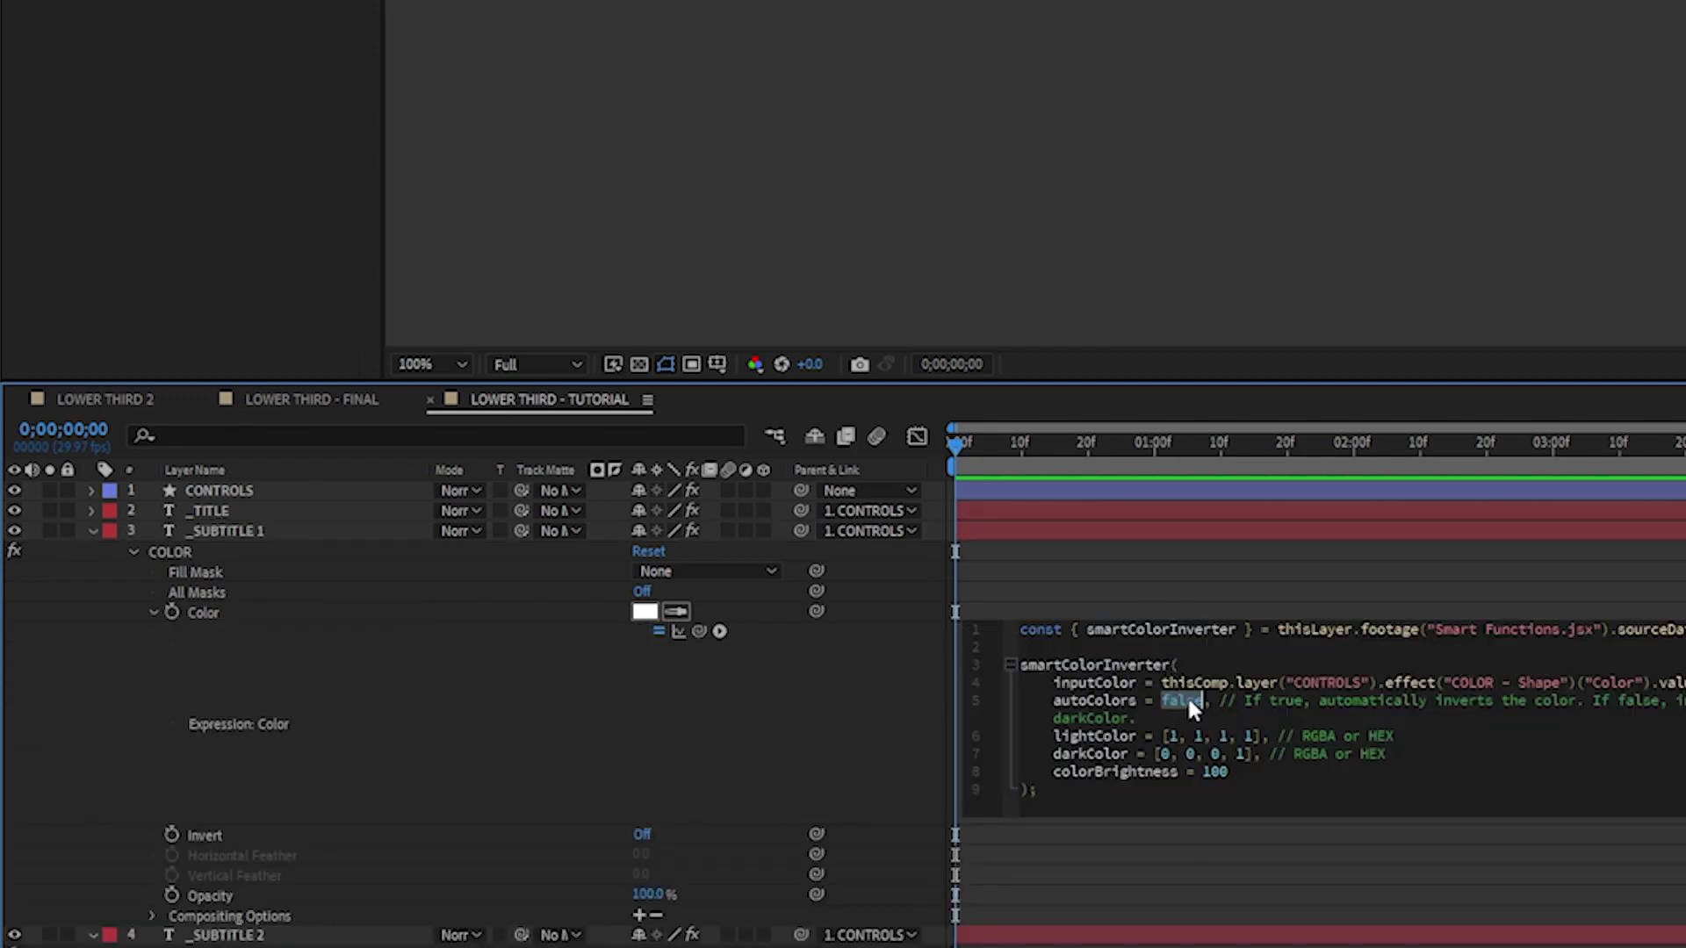
# Step: In the _SUBTITLE 1 Color expression, set autoColors to true and colorBrightness to 150
pyautogui.write('true')
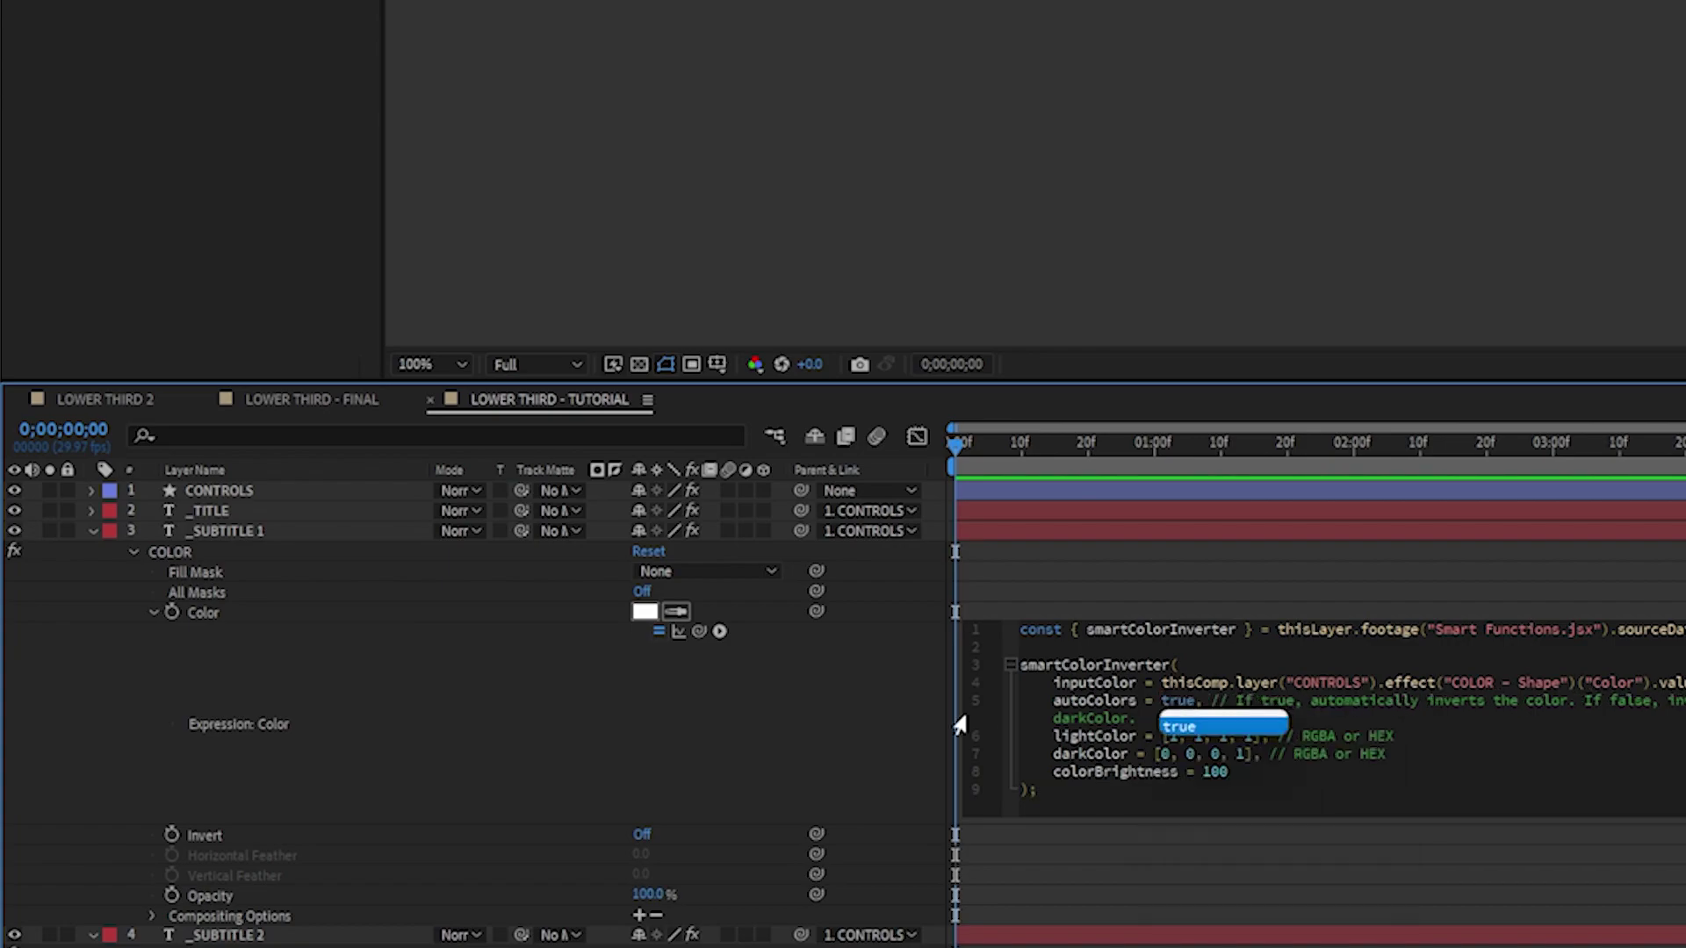
pyautogui.click(913, 699)
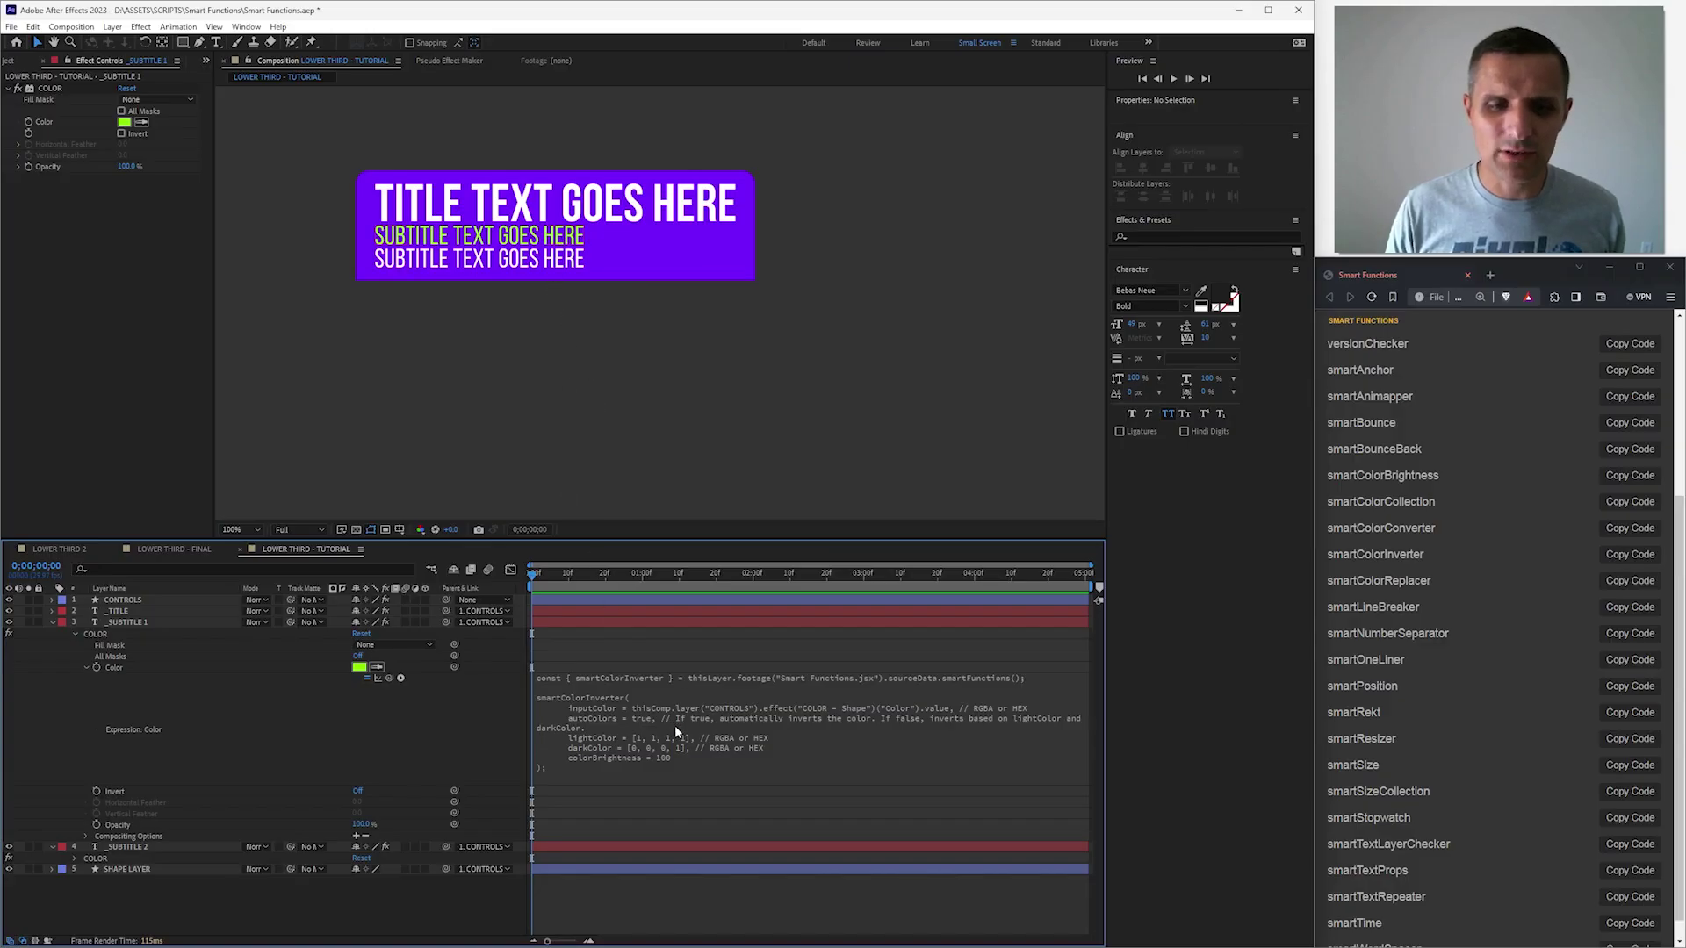
pyautogui.click(707, 742)
pyautogui.doubleClick(678, 756)
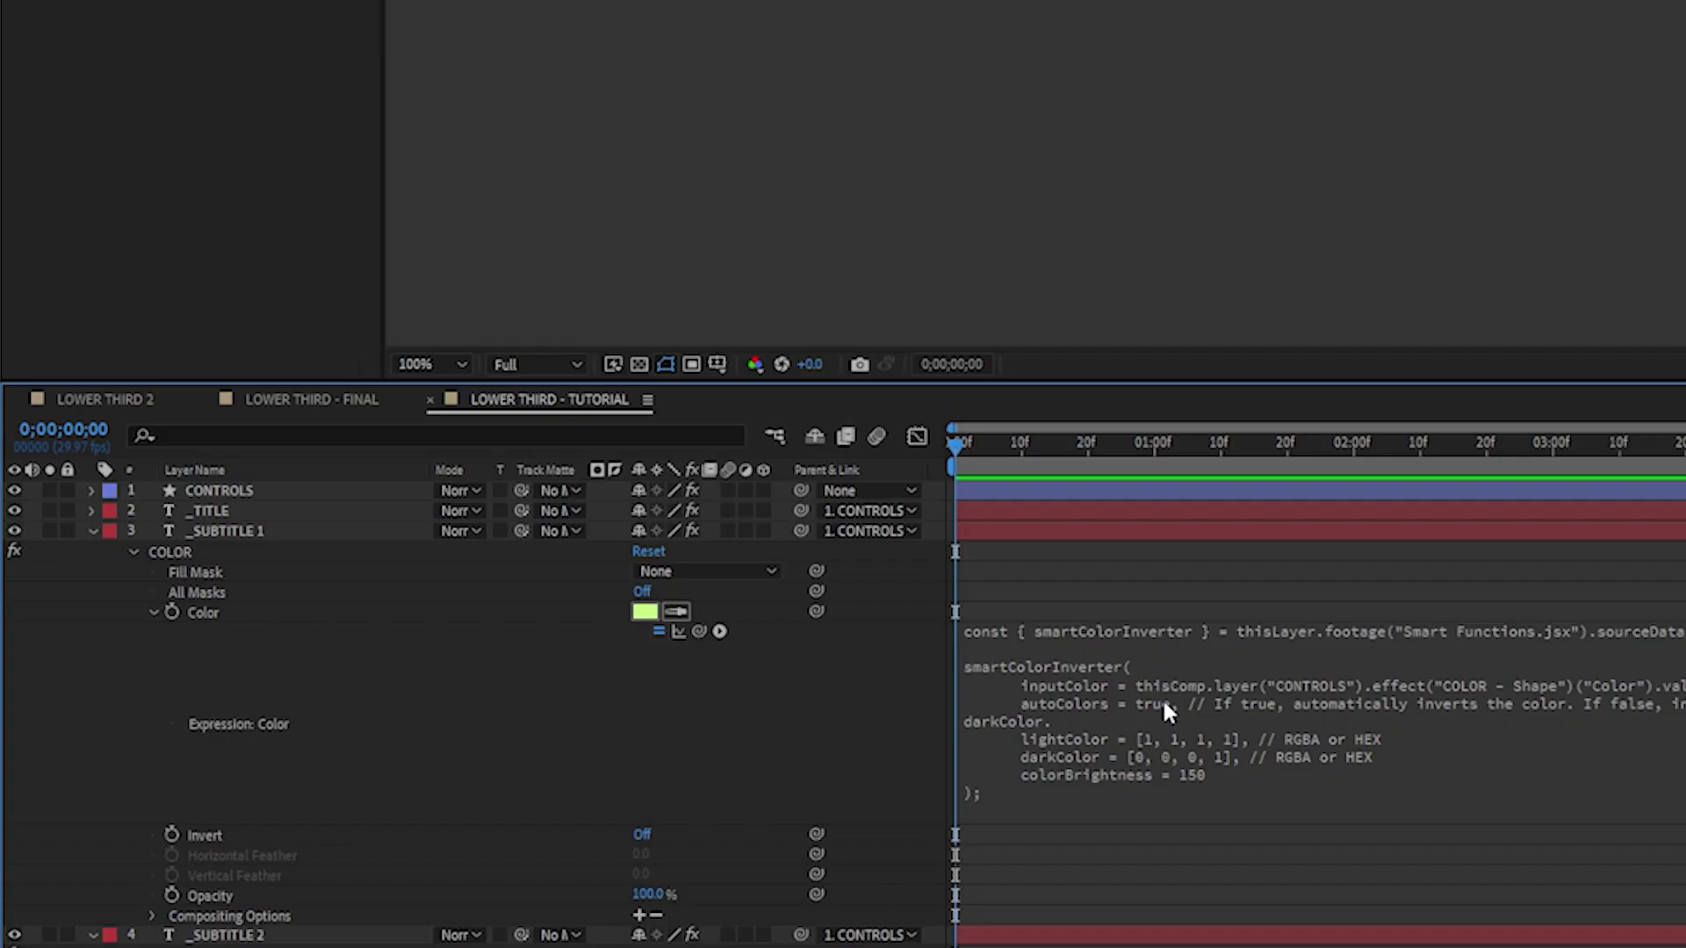
# Step: Copy the _SUBTITLE 1 Color expression and apply it to the Color of the _SUBTITLE 2 layer's COLOR effect
pyautogui.click(1162, 698)
pyautogui.hotkey('ctrl', 'c')
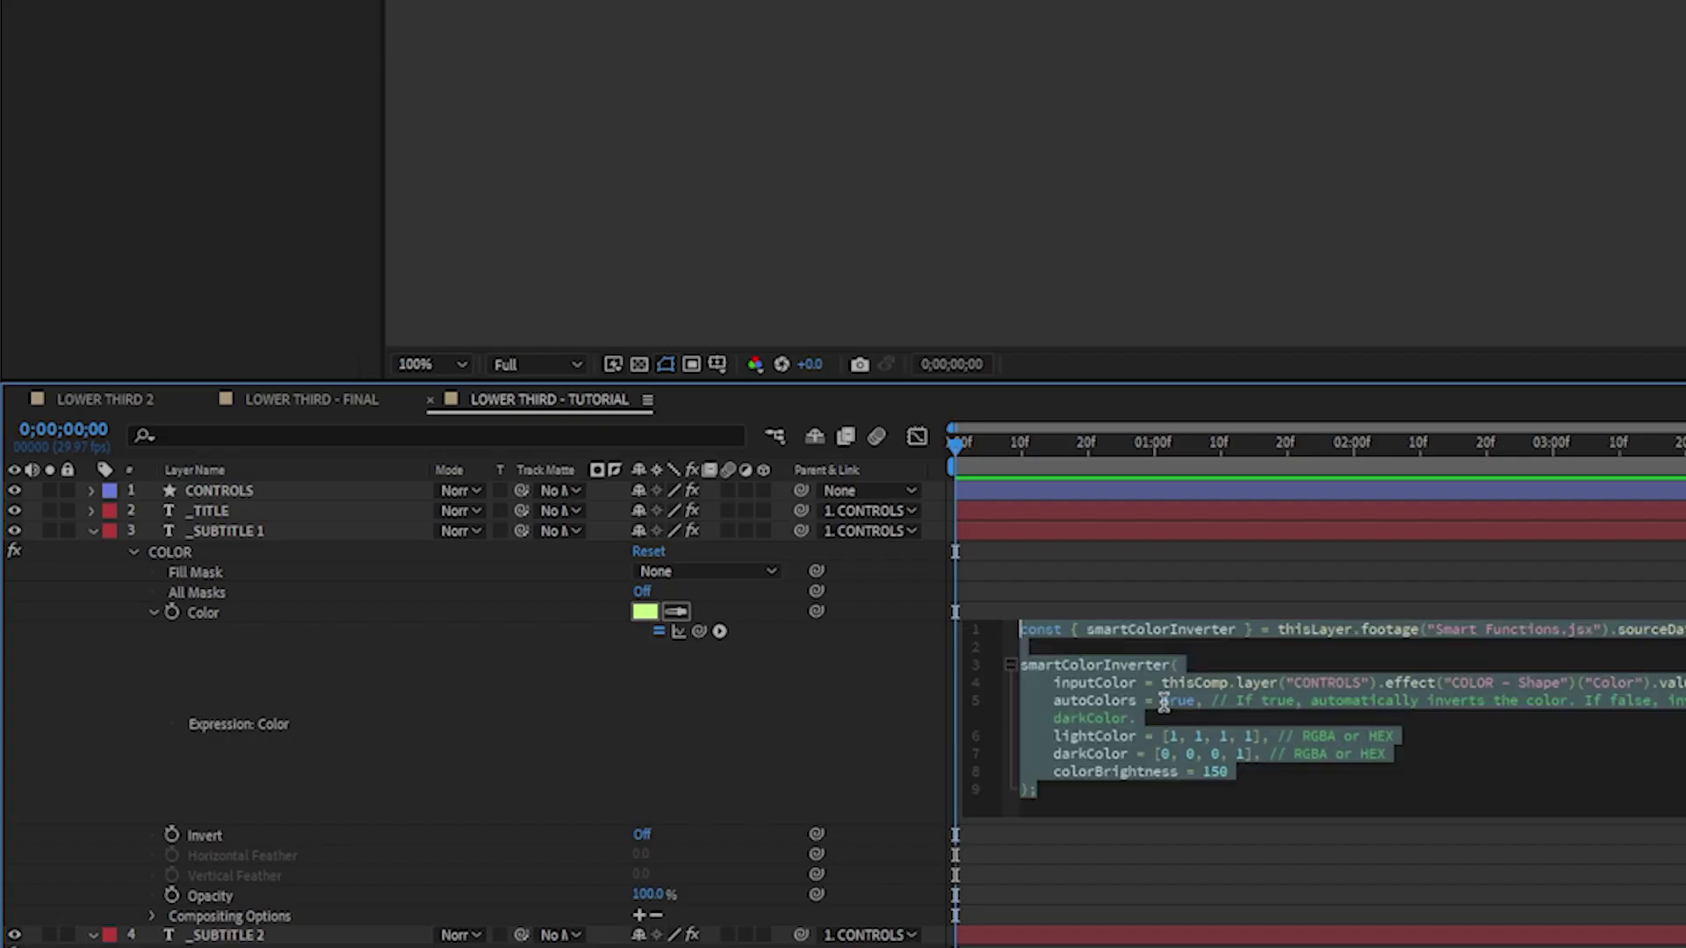
pyautogui.click(809, 751)
pyautogui.click(92, 530)
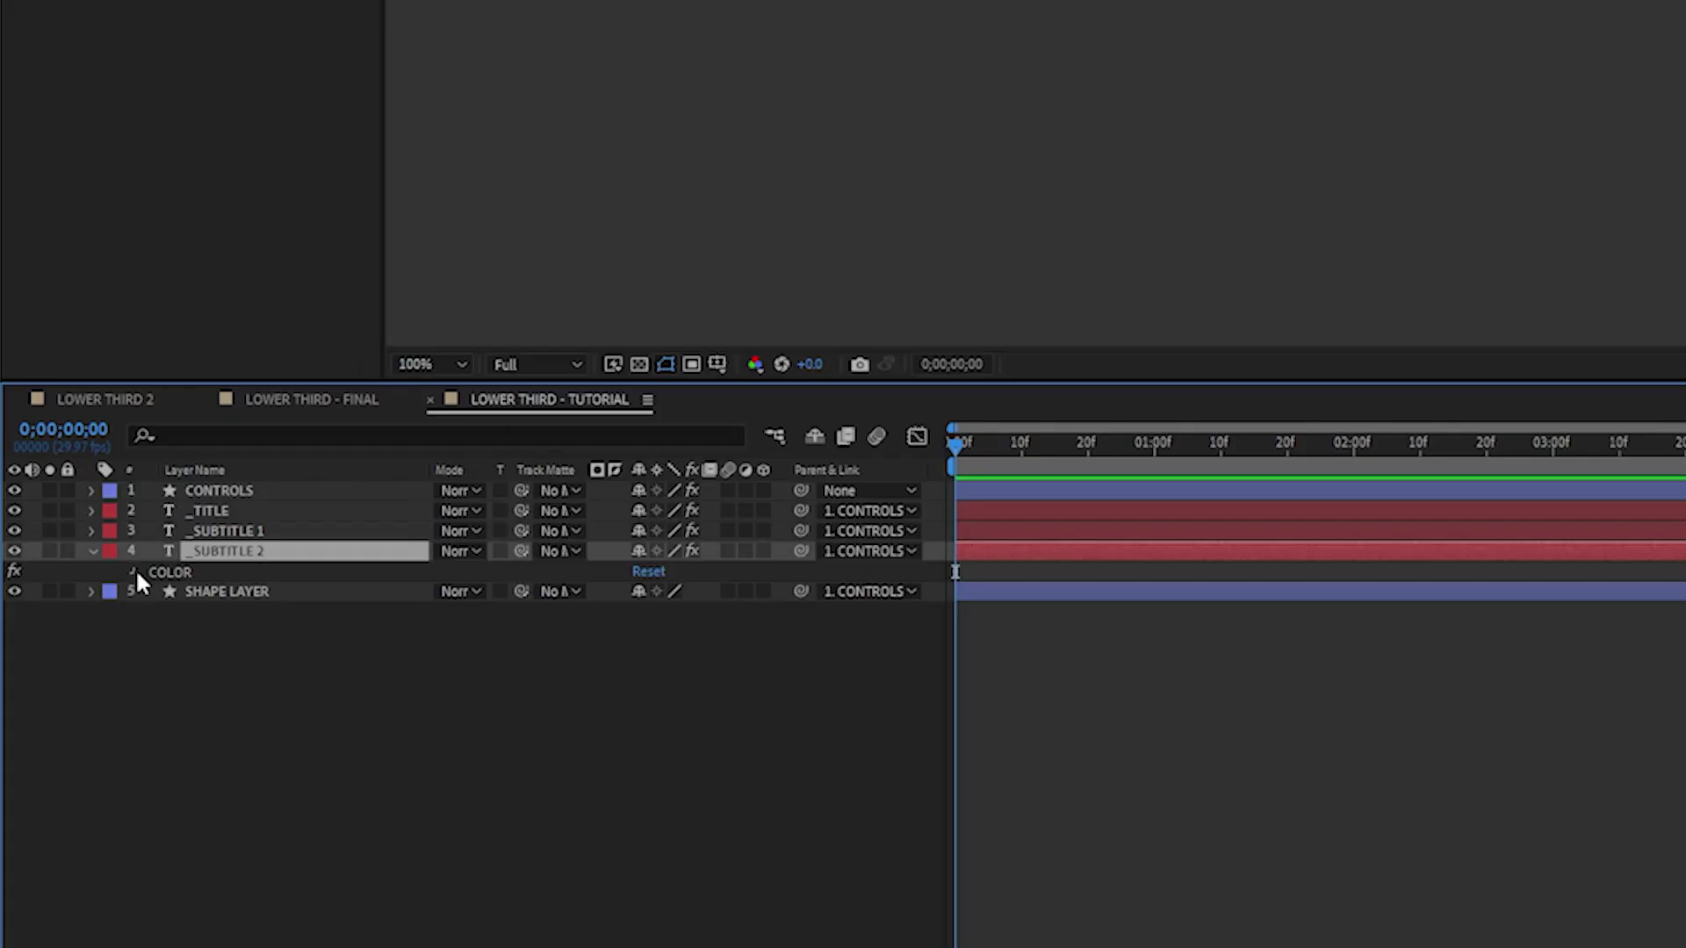
pyautogui.click(75, 645)
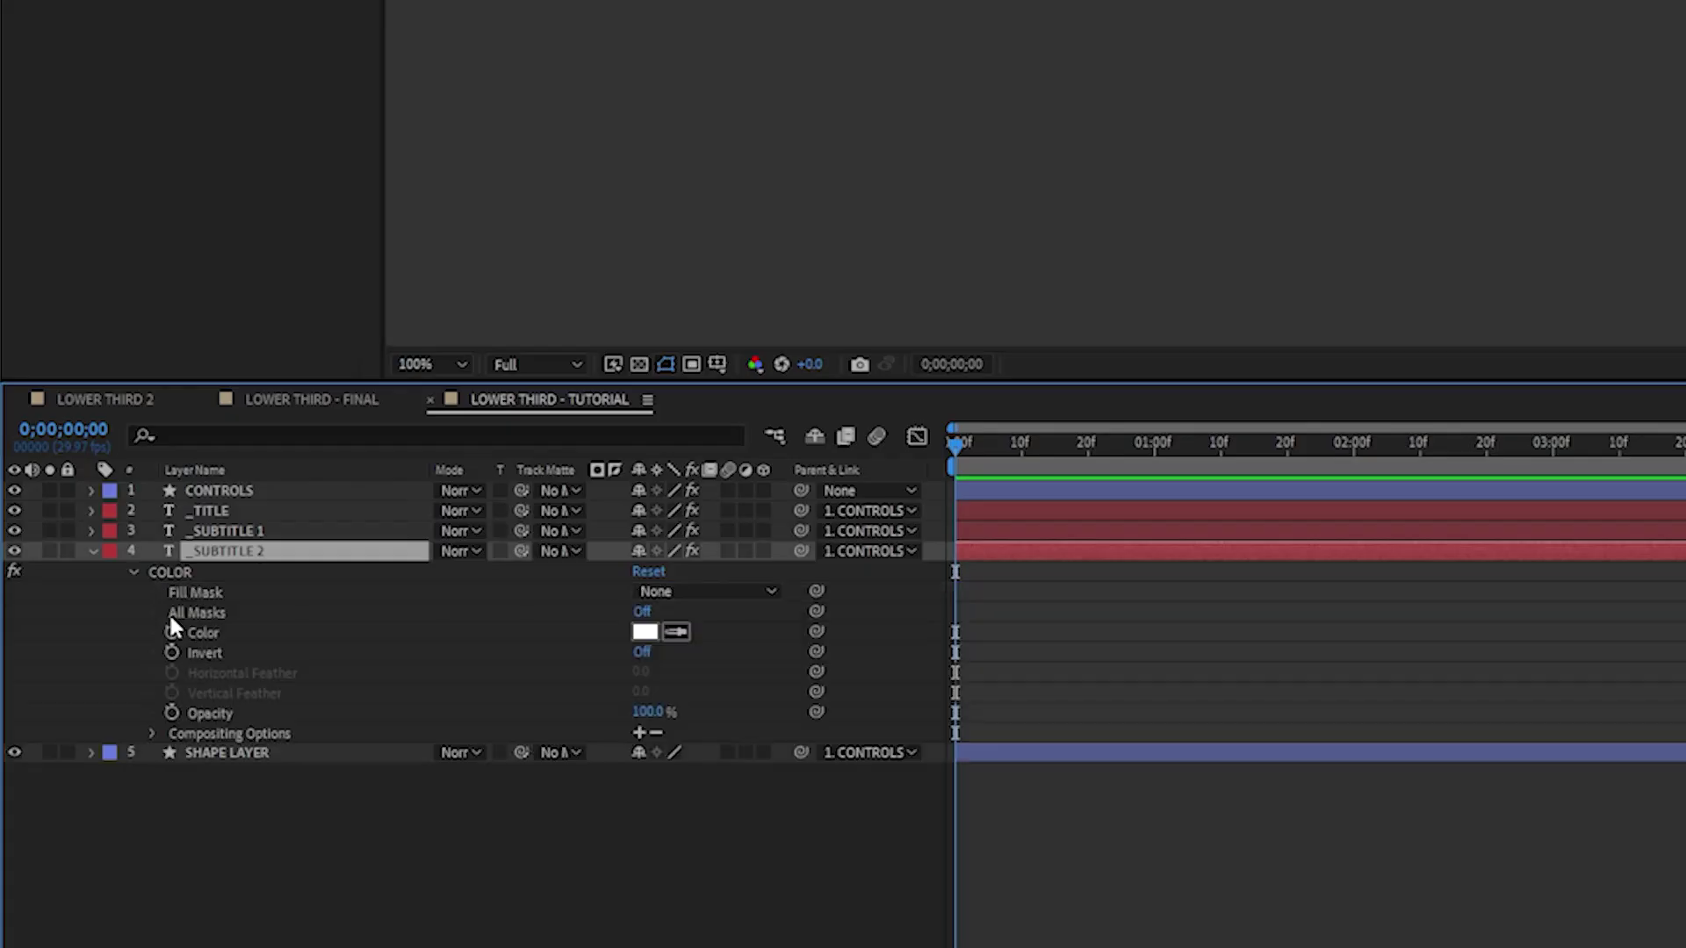
pyautogui.keyDown('alt'); pyautogui.click(96, 678); pyautogui.keyUp('alt')
pyautogui.hotkey('ctrl', 'v')
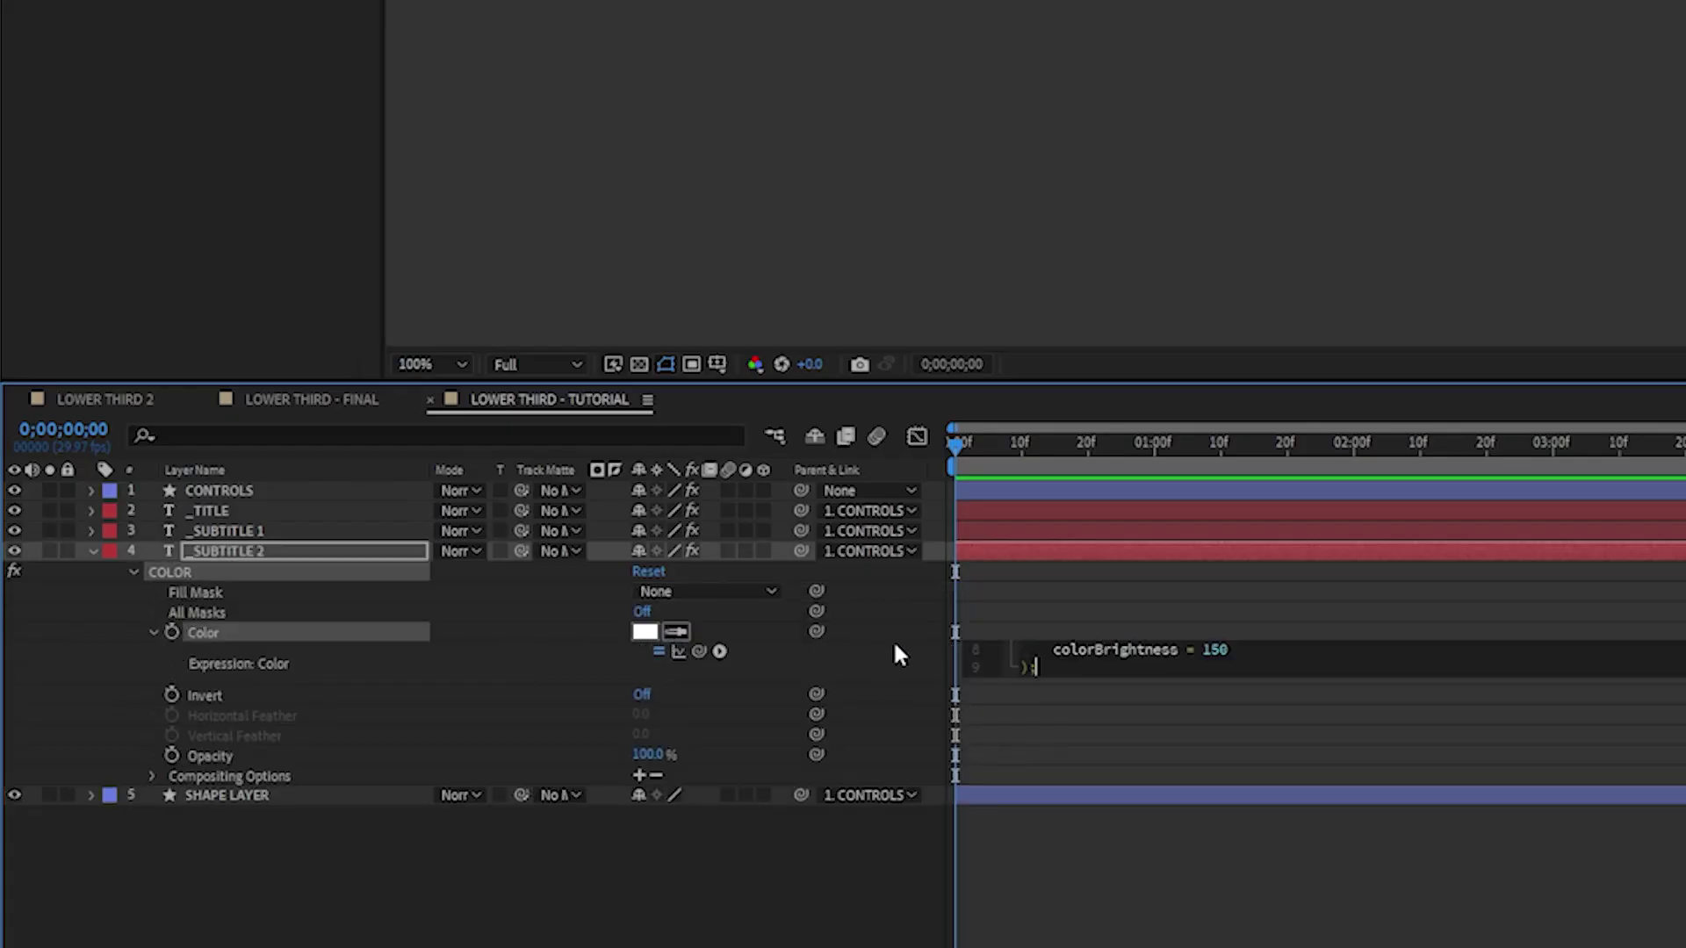
pyautogui.click(893, 651)
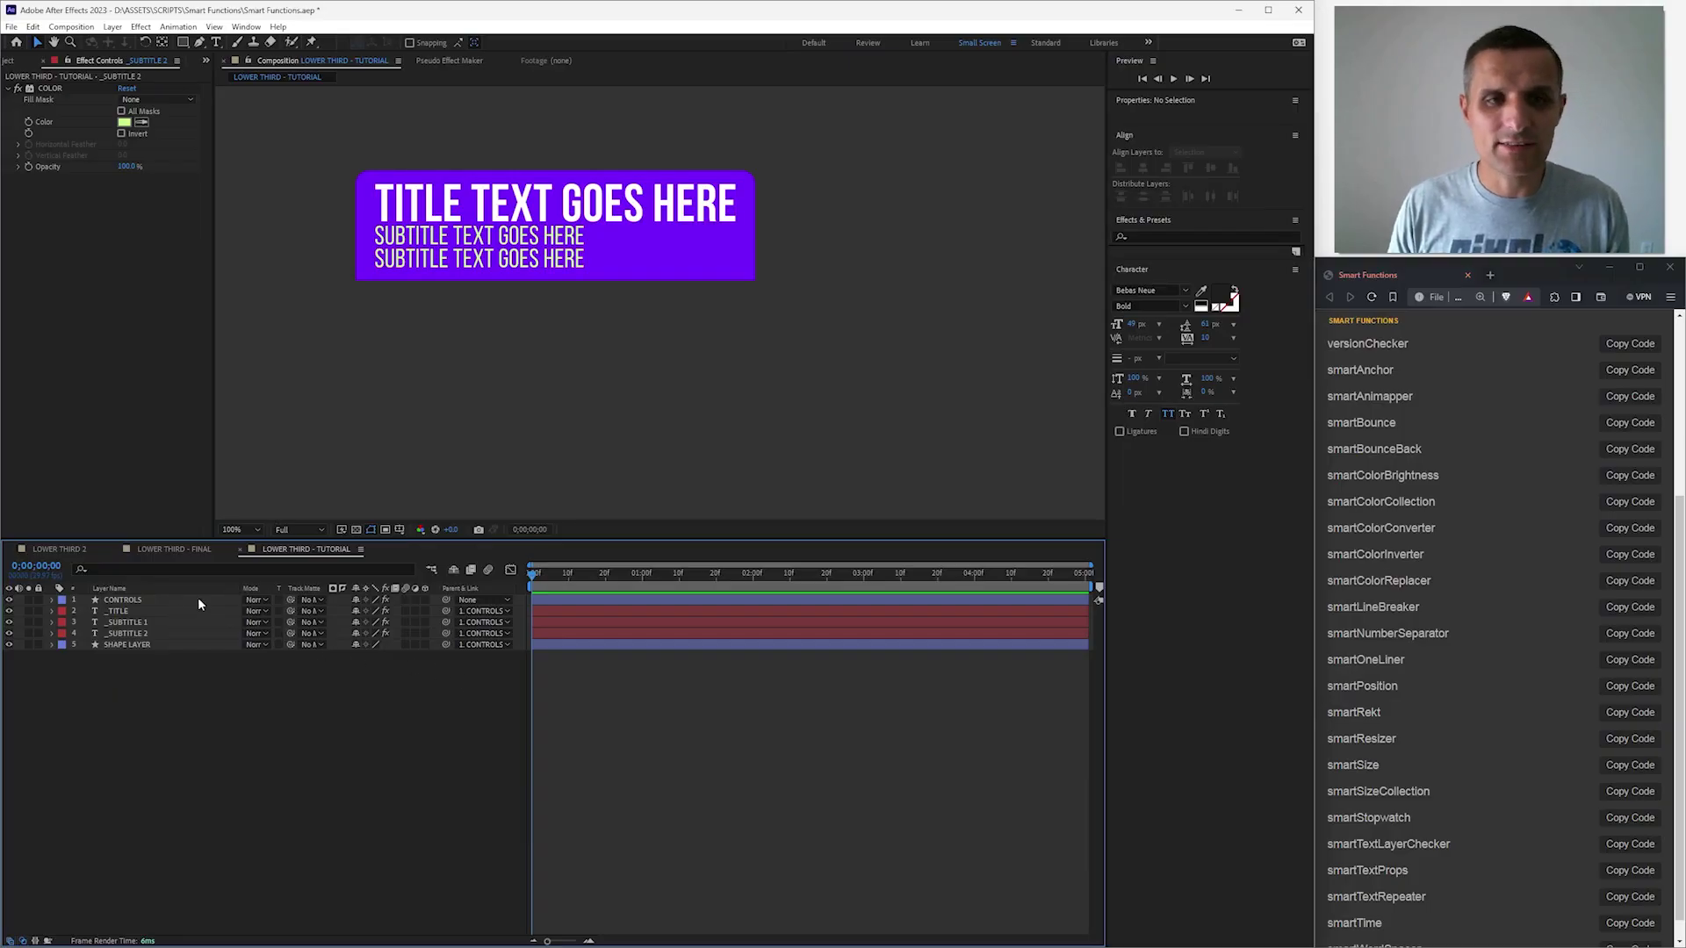
# Step: Try larger font sizes on _SUBTITLE 1 and _SUBTITLE 2 to test the layout's response, undoing each change
pyautogui.click(538, 237)
pyautogui.moveTo(1447, 310); pyautogui.dragTo(1119, 410)
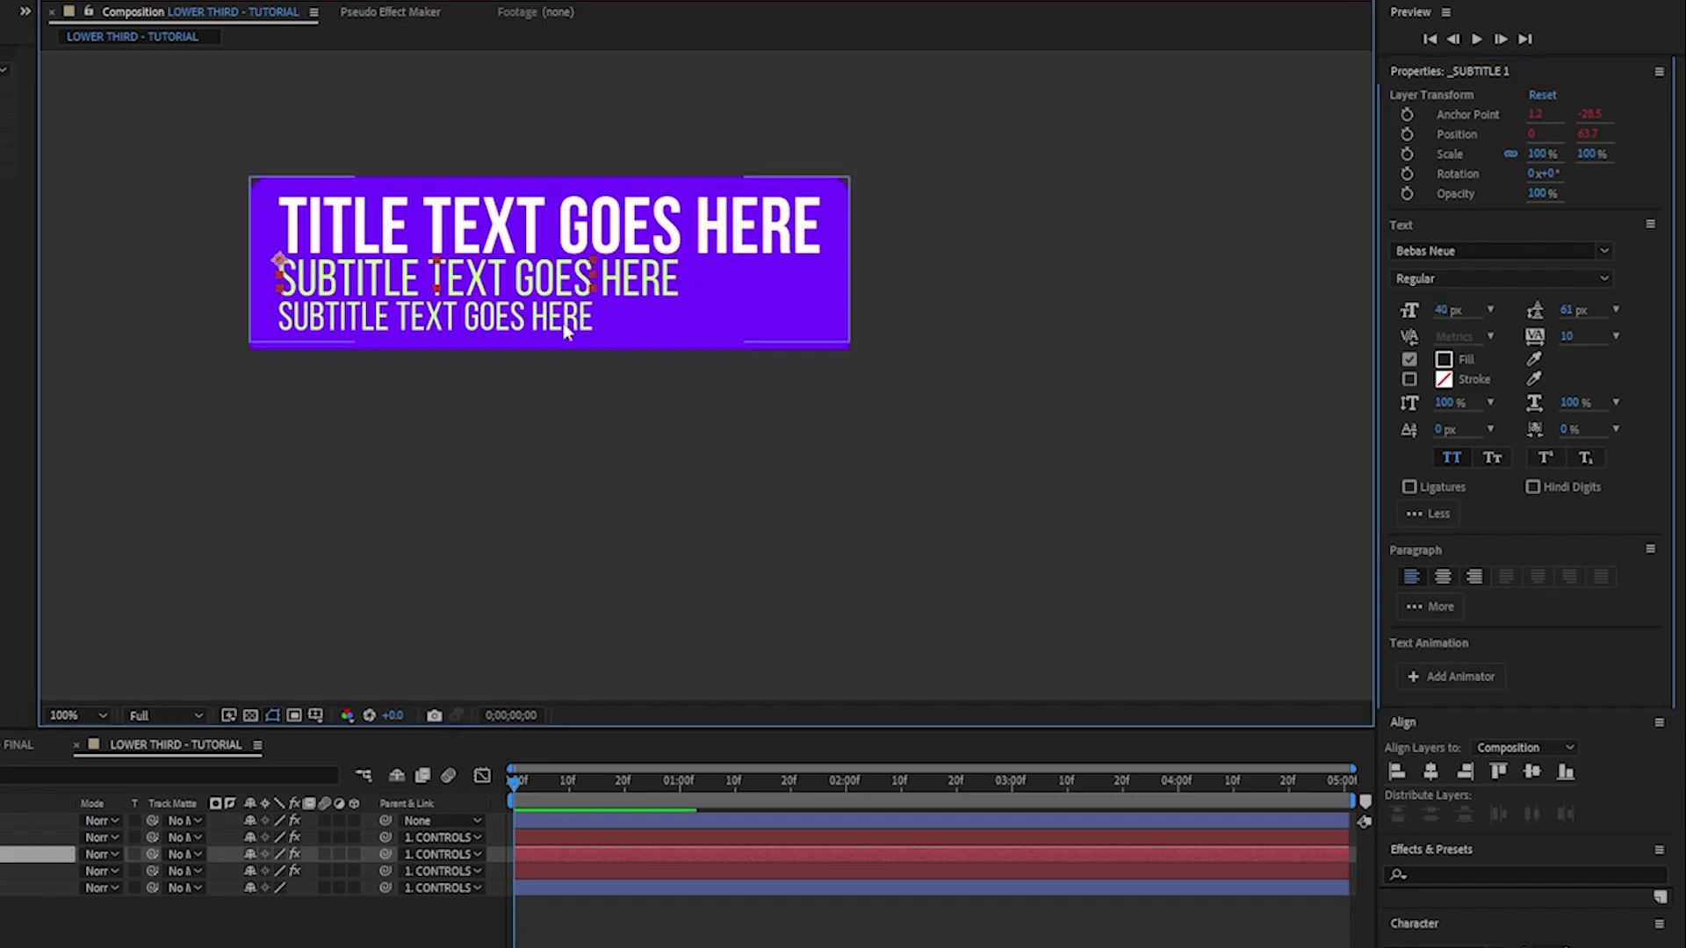
pyautogui.hotkey('ctrl', 'z')
pyautogui.click(564, 323)
pyautogui.moveTo(1447, 312); pyautogui.dragTo(1495, 319)
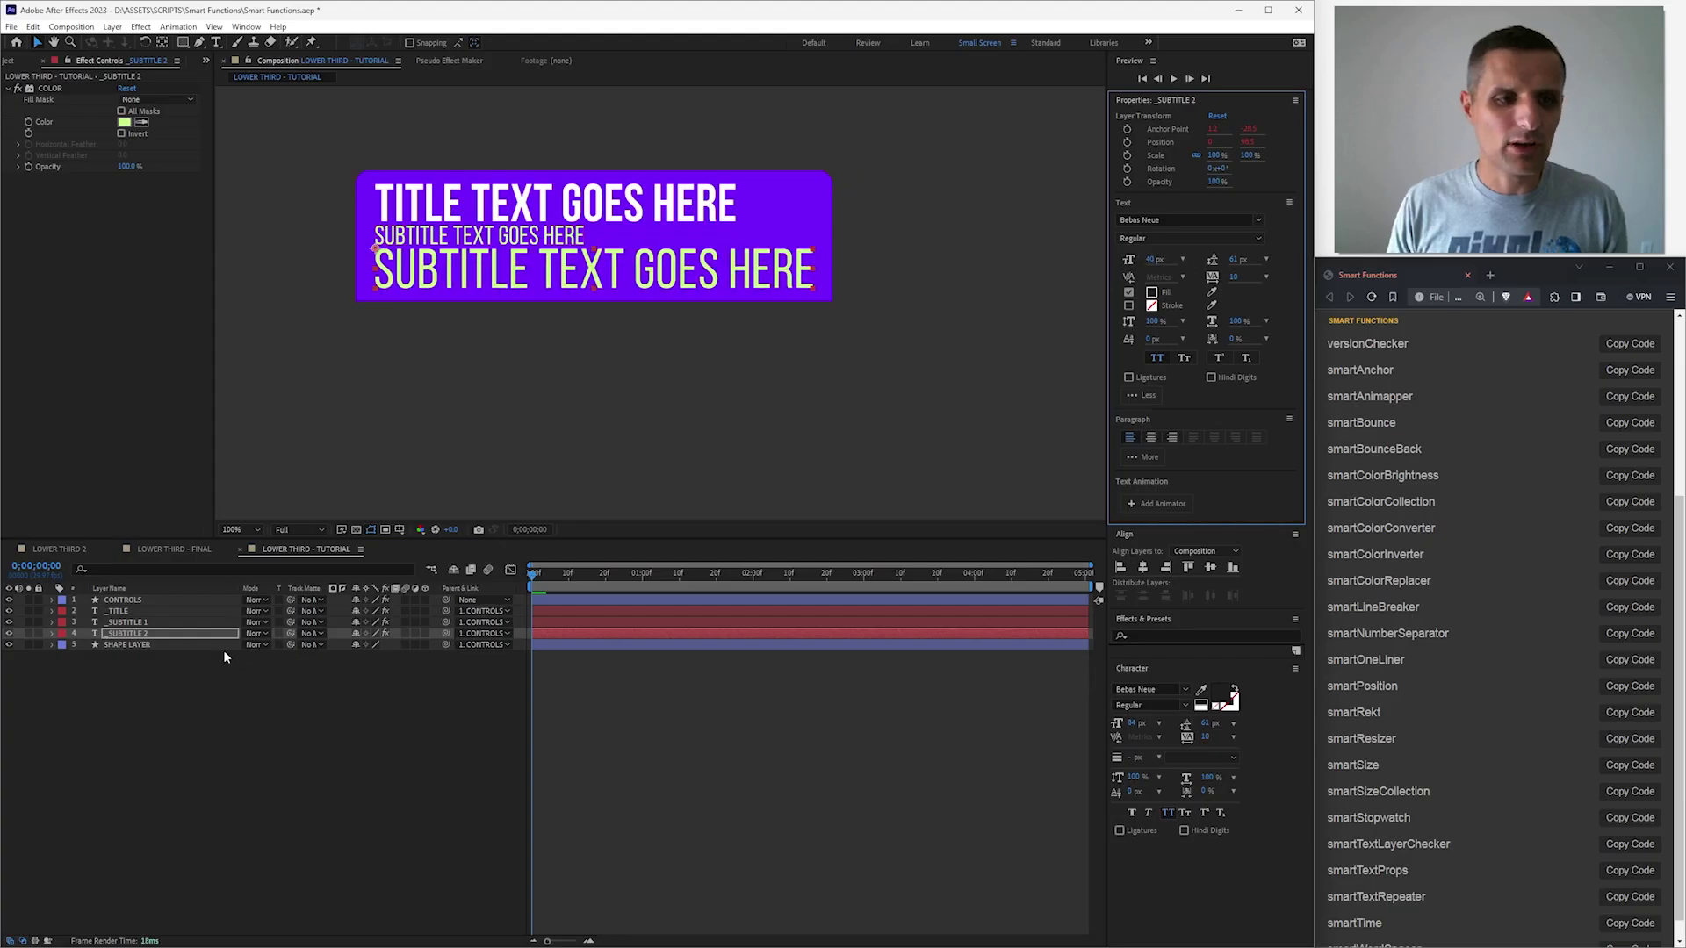
pyautogui.hotkey('ctrl', 'z')
# Step: Duplicate _SUBTITLE 2 and its copy to add more subtitle lines, placing each duplicate below its original
pyautogui.click(194, 635)
pyautogui.hotkey('ctrl', 'd')
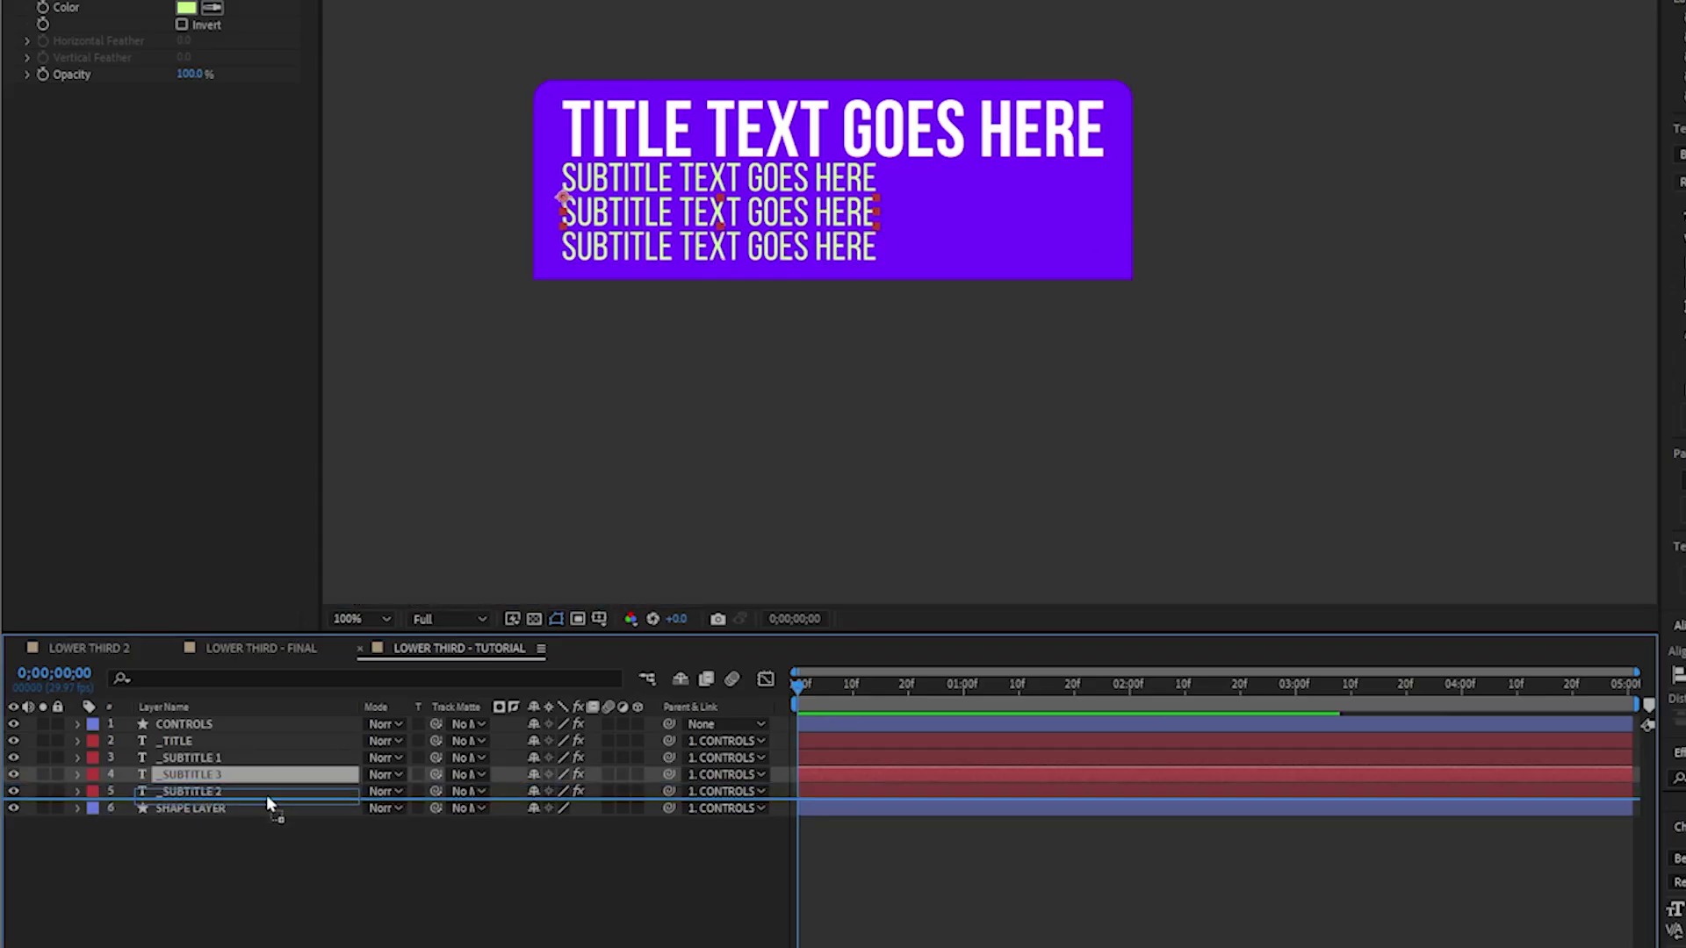
pyautogui.hotkey('ctrl', '[')
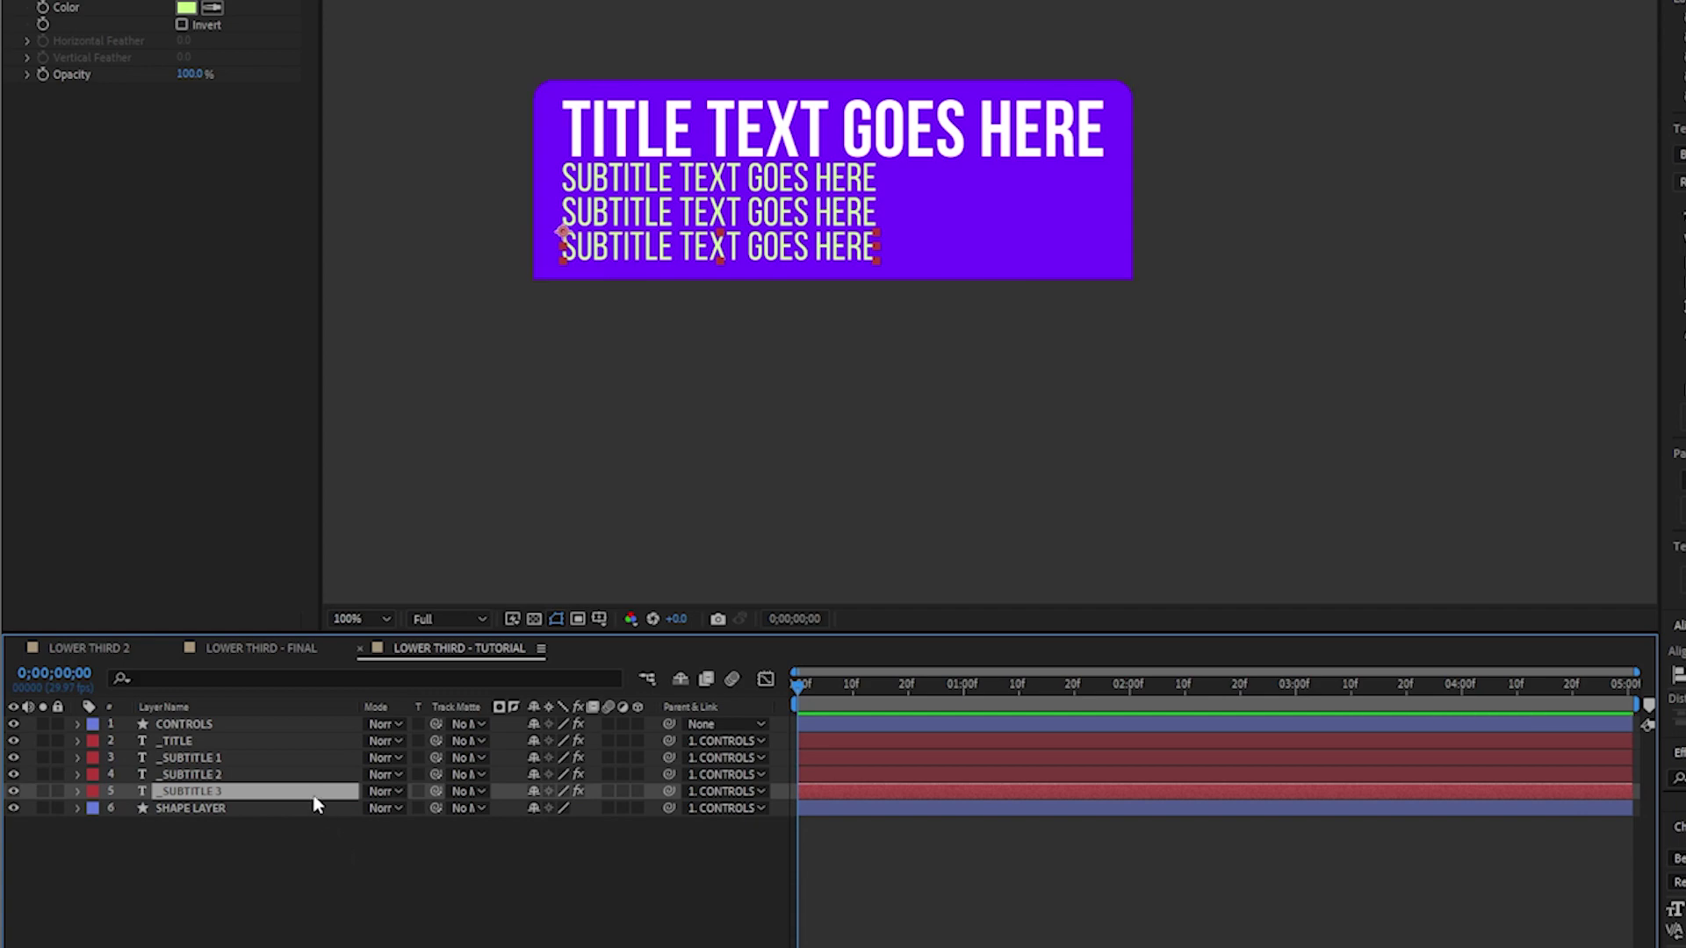
pyautogui.hotkey('ctrl', 'd')
pyautogui.moveTo(315, 796); pyautogui.dragTo(317, 814)
pyautogui.moveTo(1149, 259); pyautogui.dragTo(1207, 259)
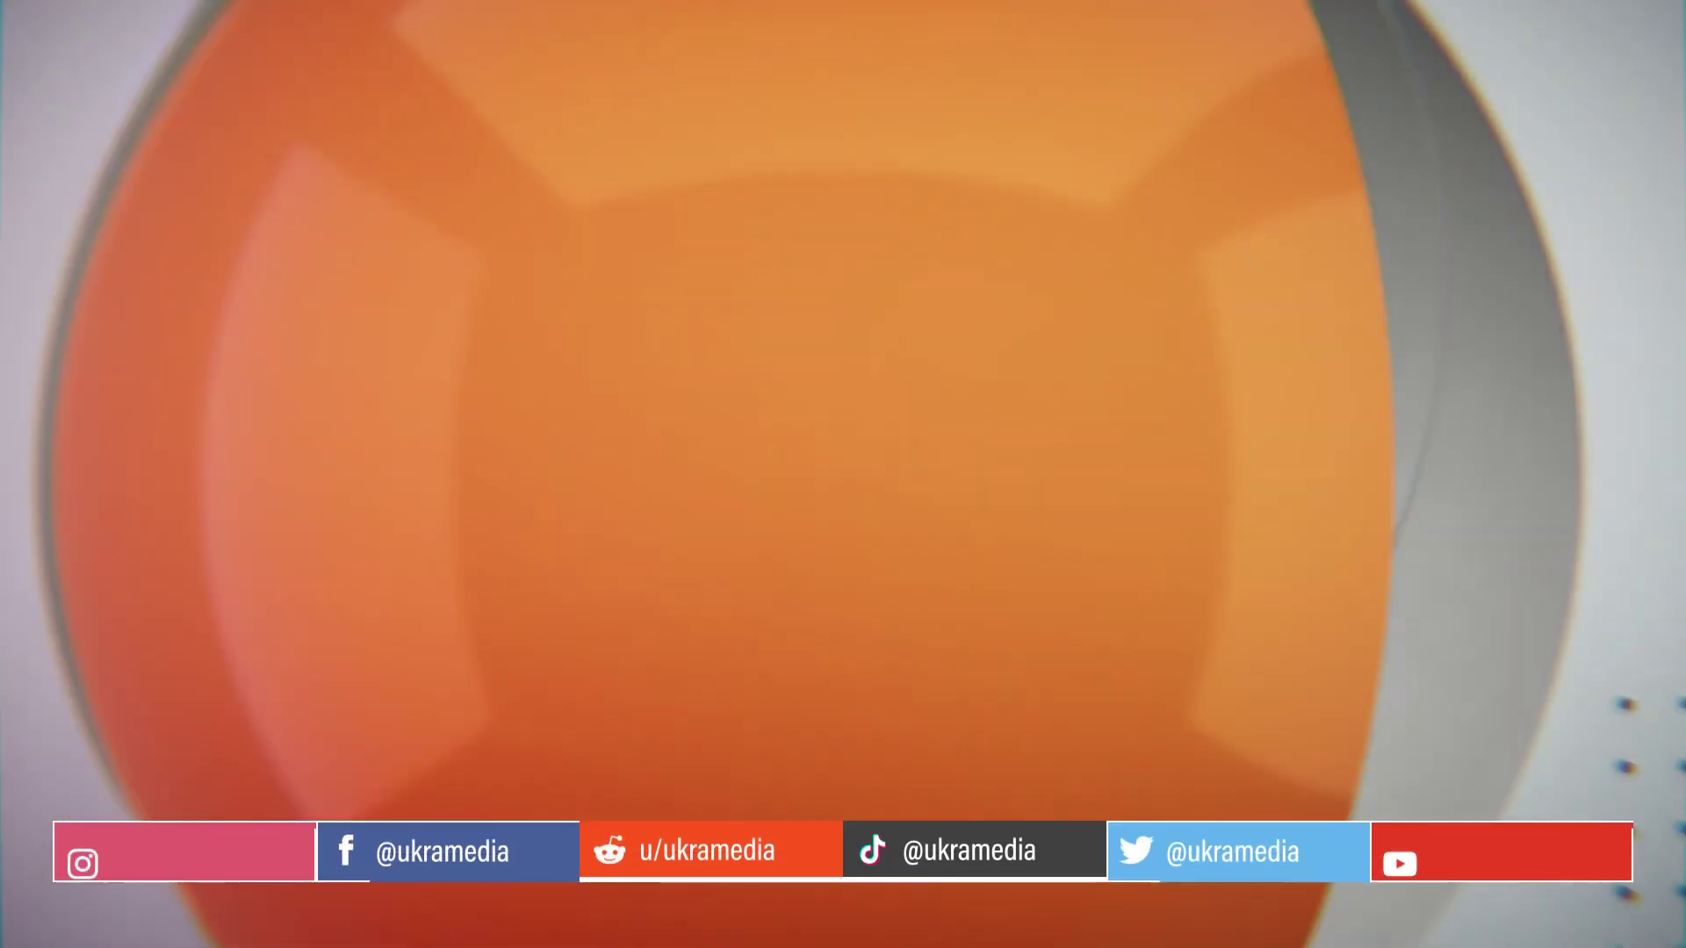